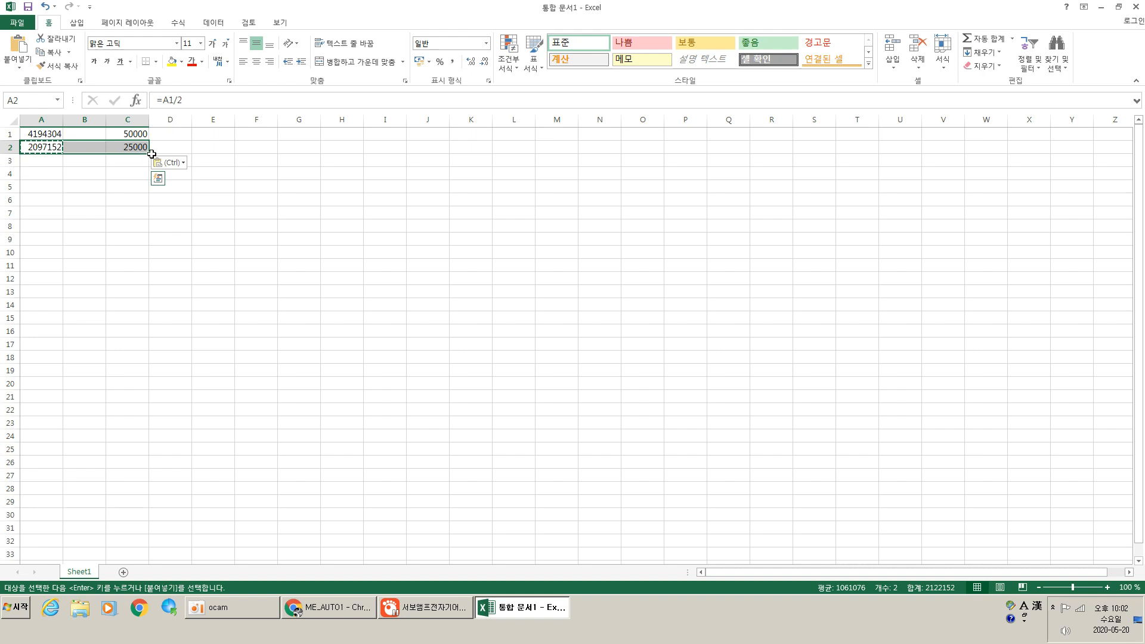
Fill the halving formulas in A2:C2 down through row 8, and clear the results below row 5.
drag(151, 153, 153, 231)
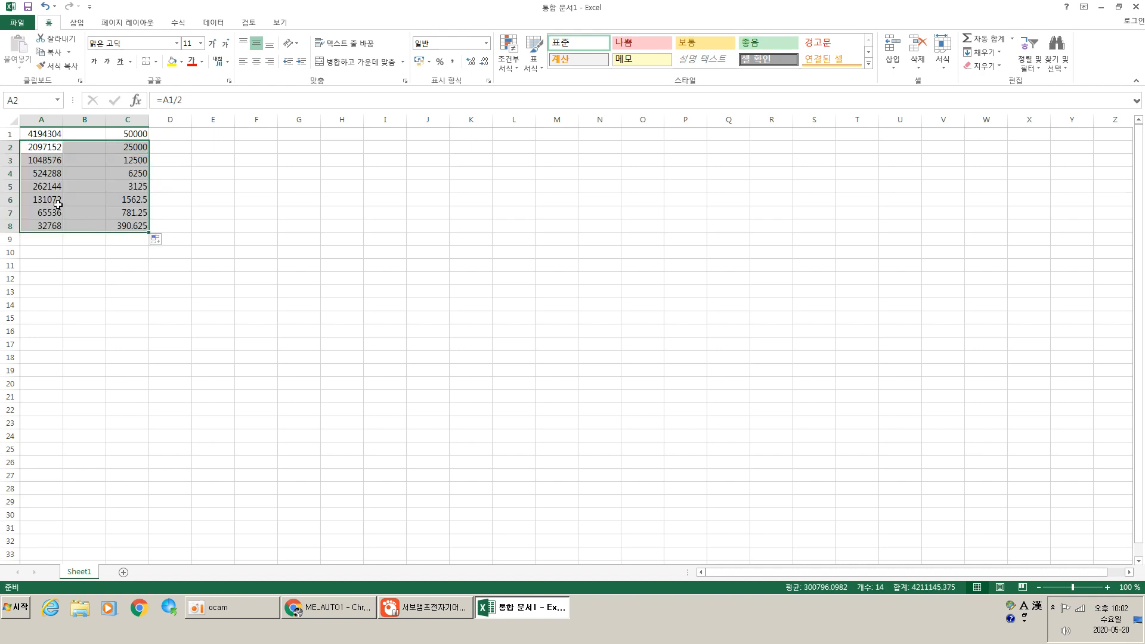
drag(58, 204, 145, 233)
key(Delete)
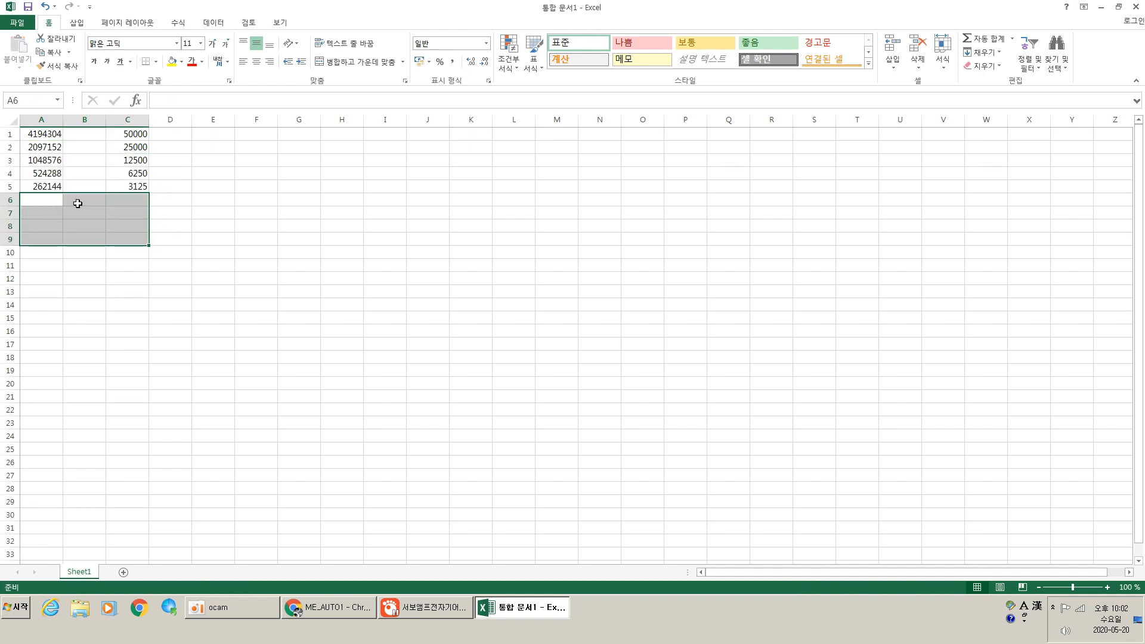
click(52, 188)
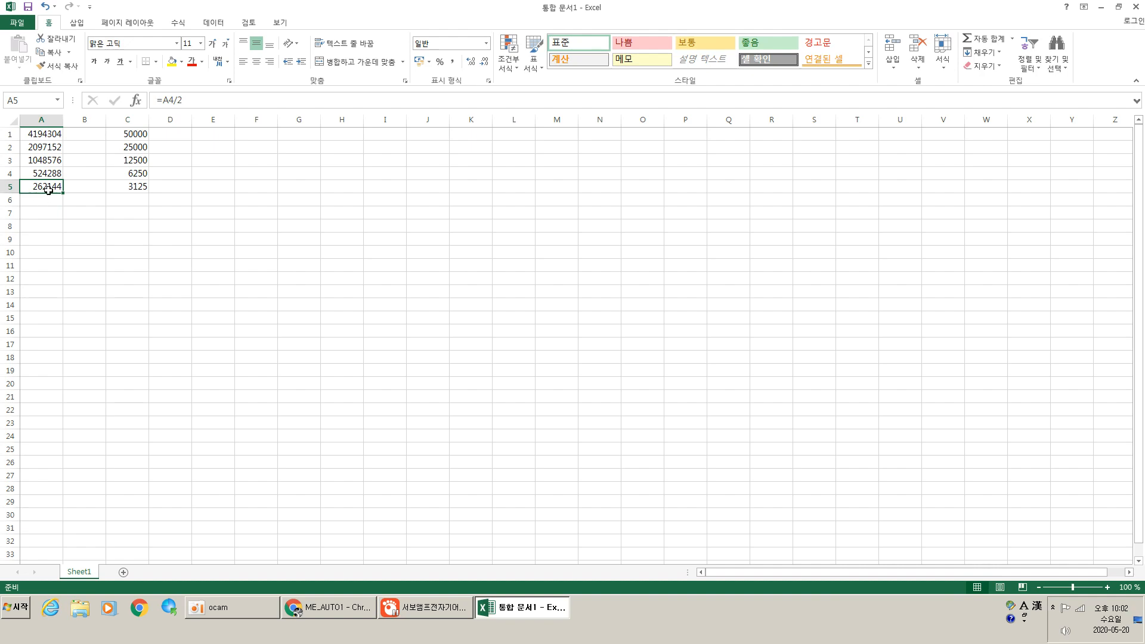
click(146, 185)
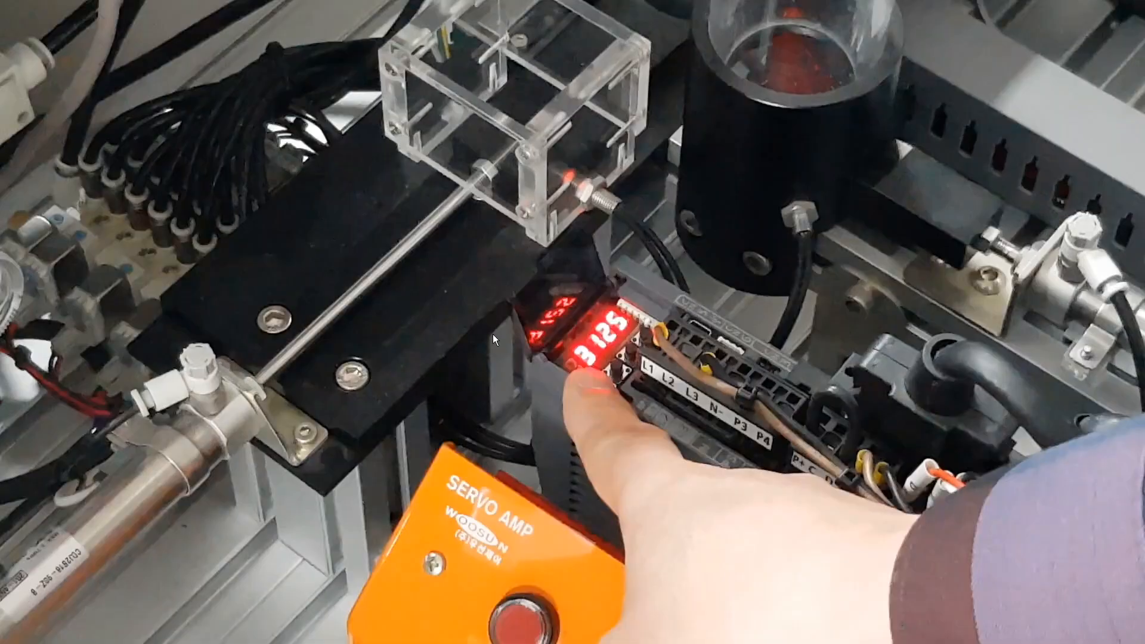
Minimize the spreadsheet and show the Chrome Remote Desktop session with GX Works2 in full screen.
key(space)
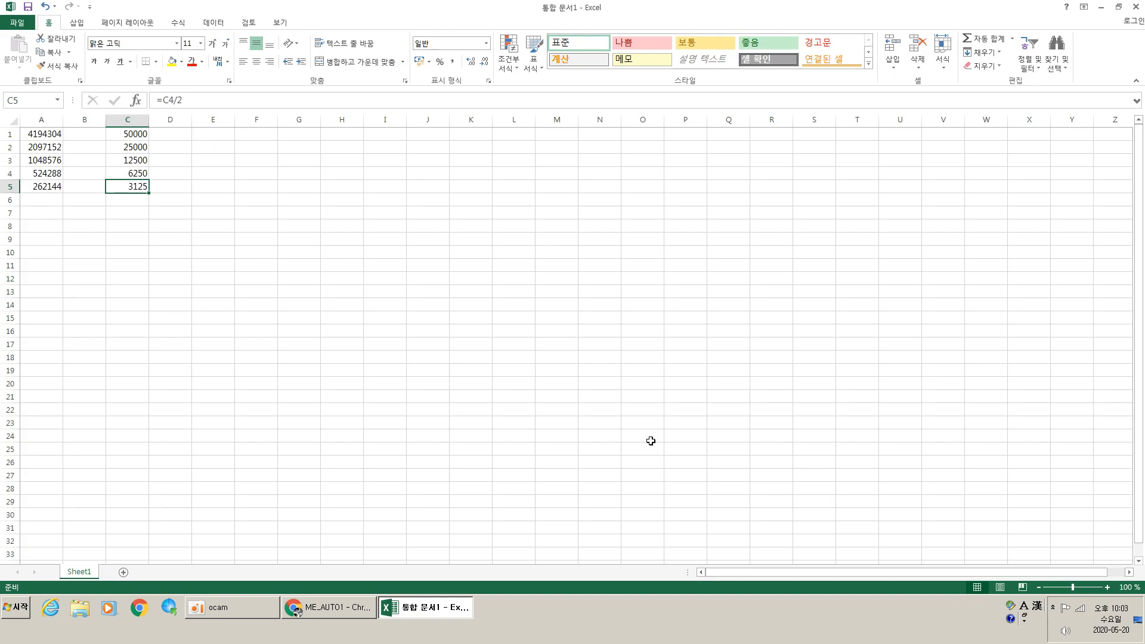
click(1101, 8)
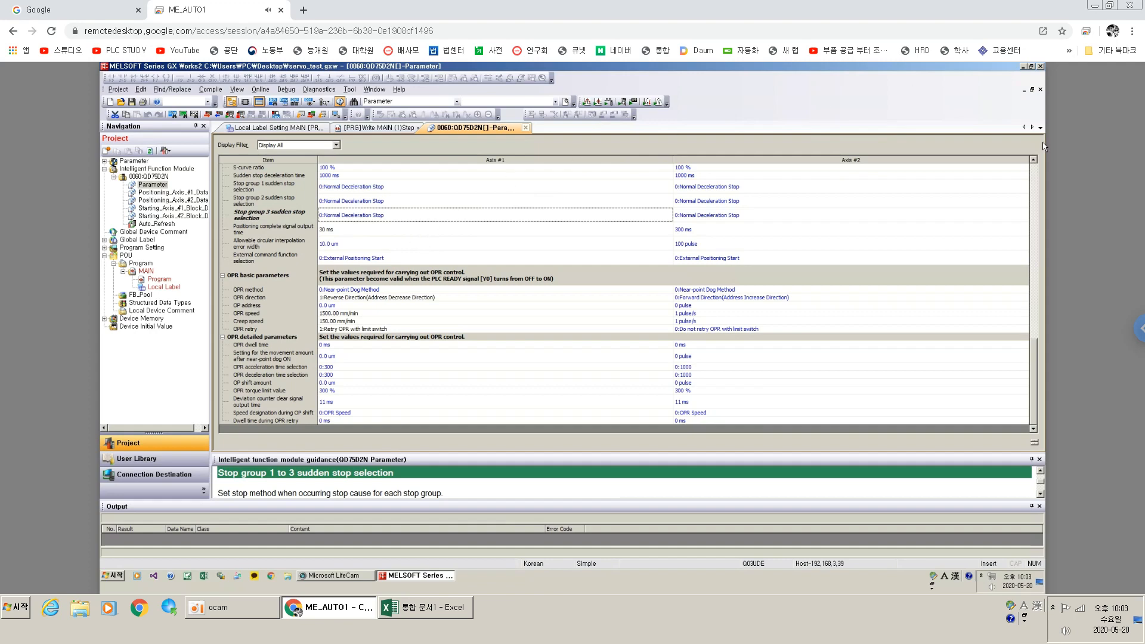
click(1139, 327)
click(931, 149)
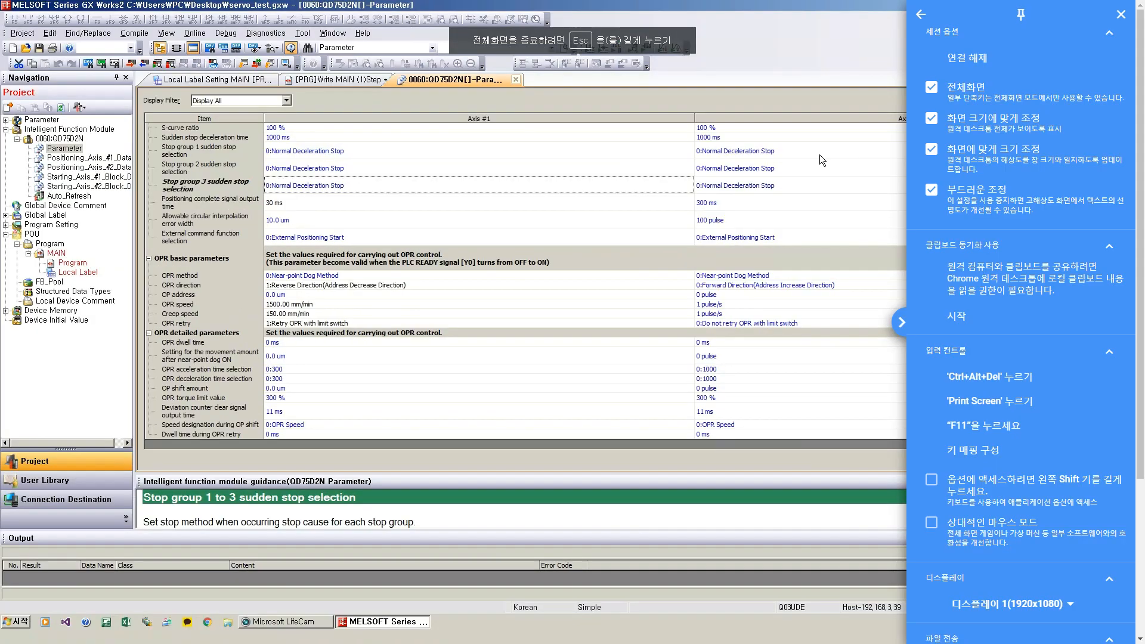
click(410, 162)
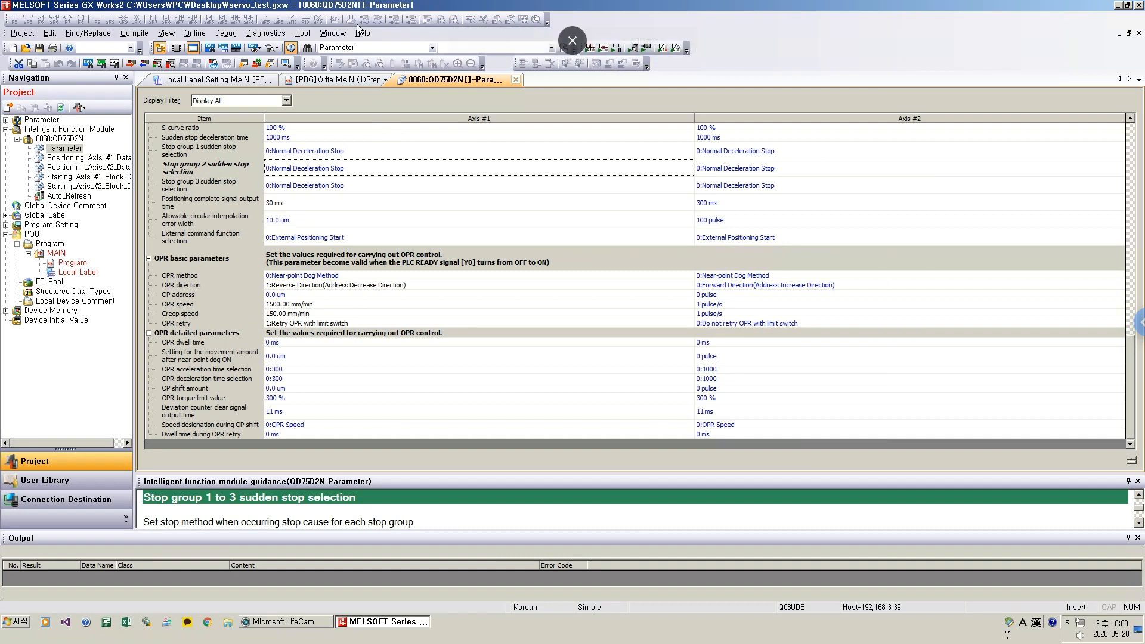
Open Write to PLC, select all PLC module data, and expand the QD75D2N intelligent function module's data items.
click(195, 33)
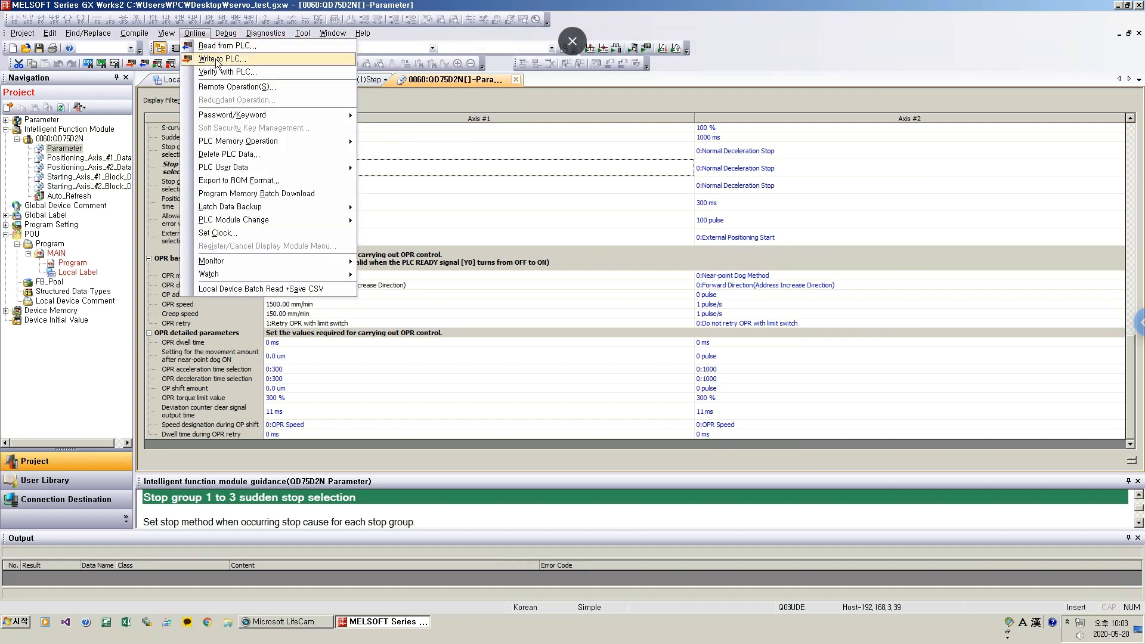
click(215, 59)
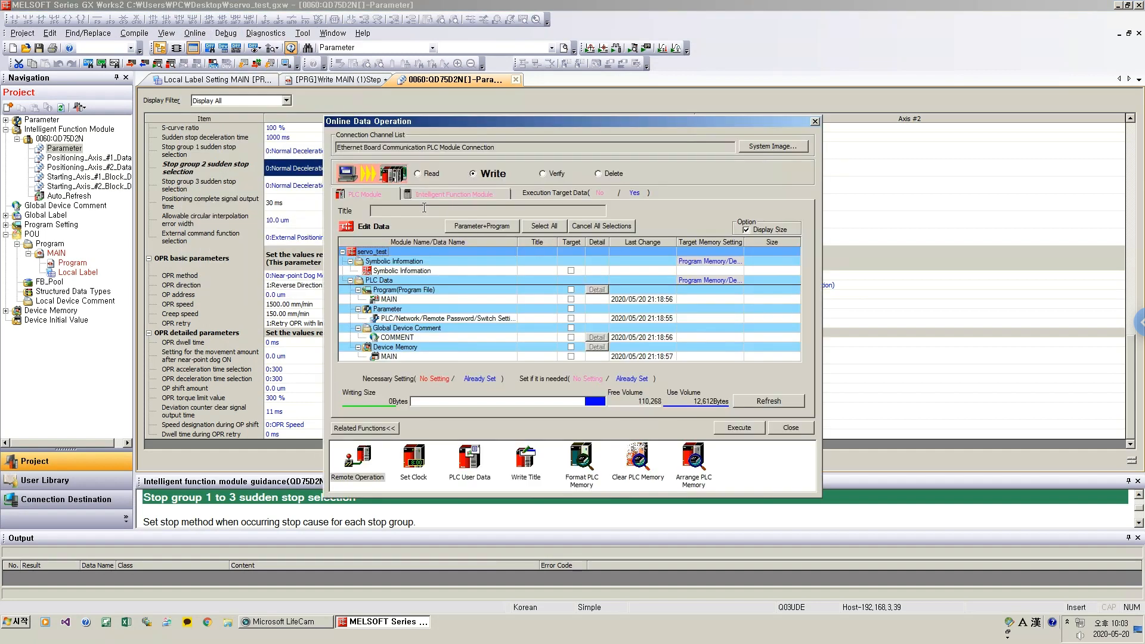
click(480, 227)
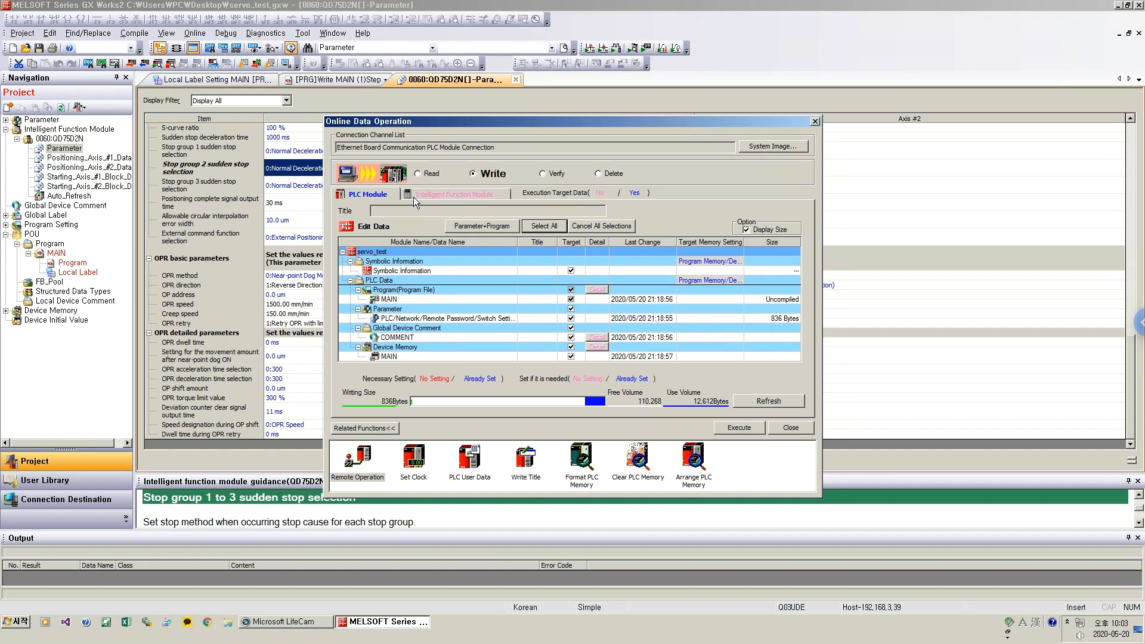
click(453, 194)
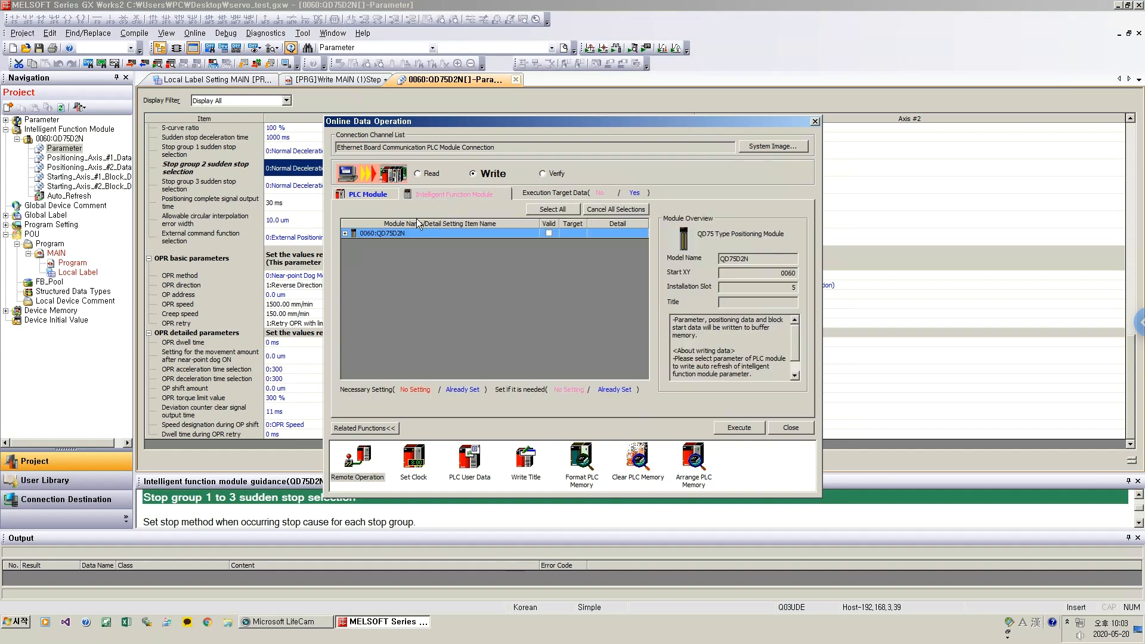
click(346, 233)
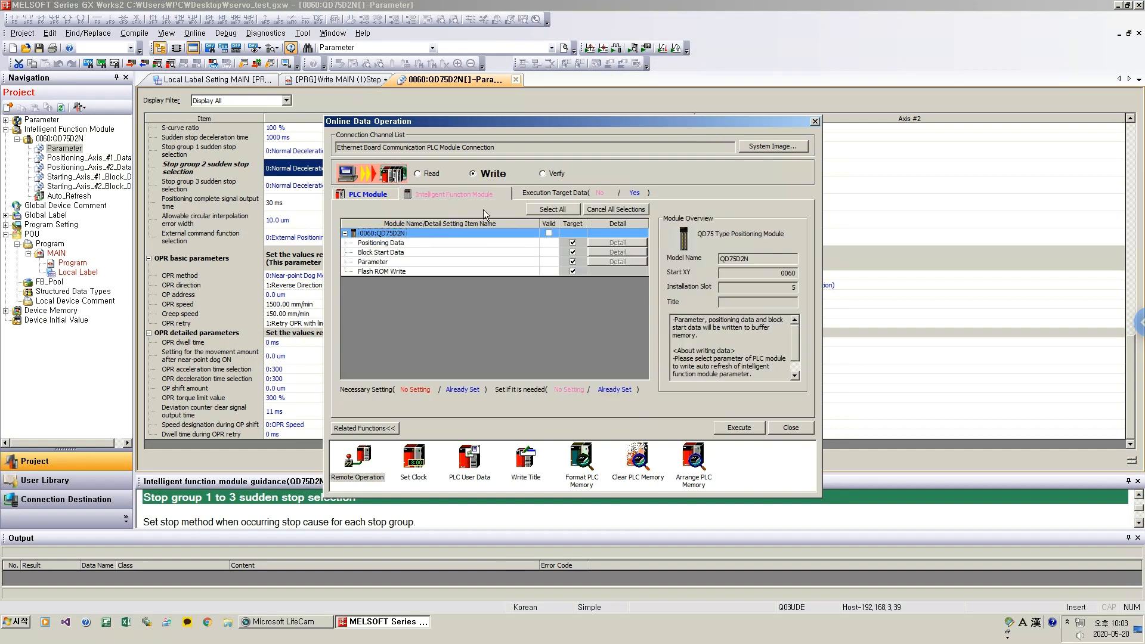
Cancel all PLC module selections and mark the 0060:QD75D2N intelligent function module as valid for writing.
click(374, 198)
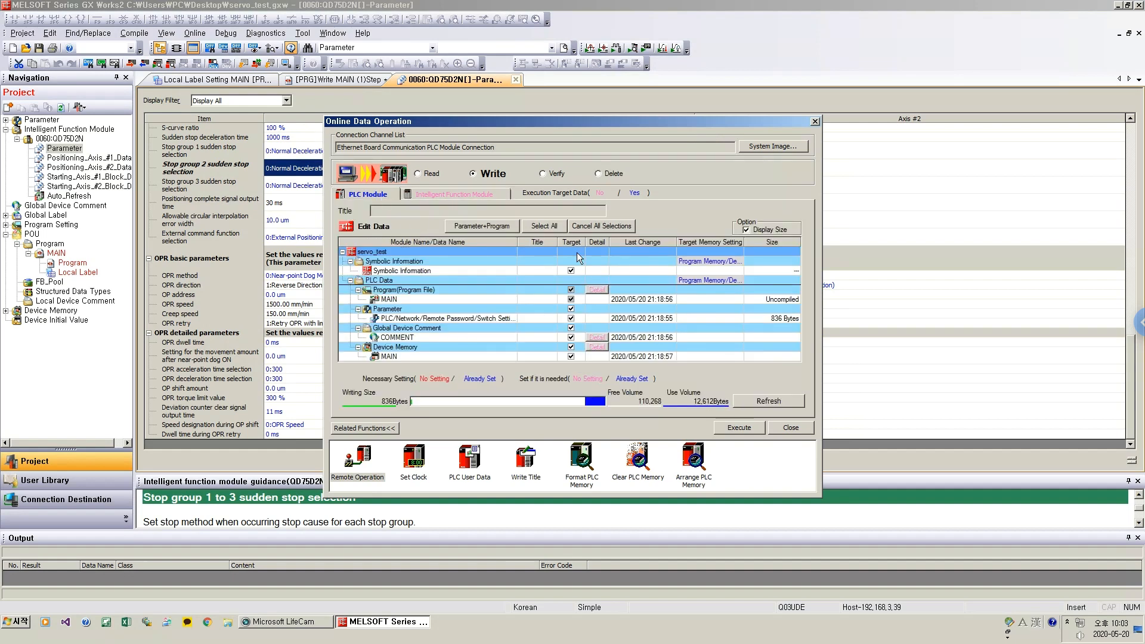
click(607, 228)
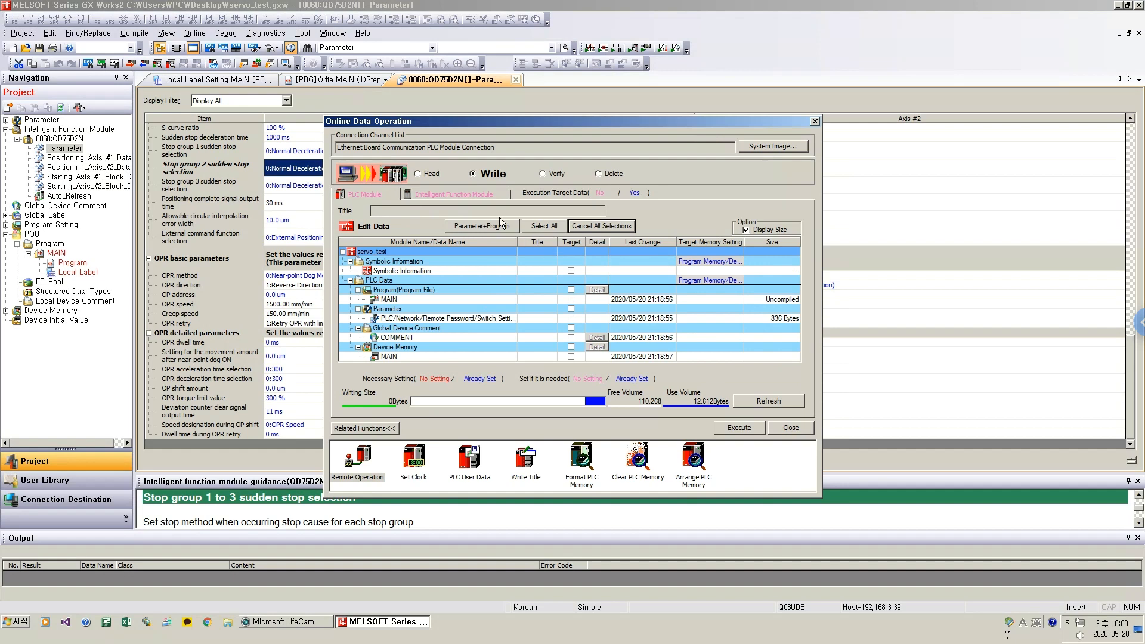
click(471, 195)
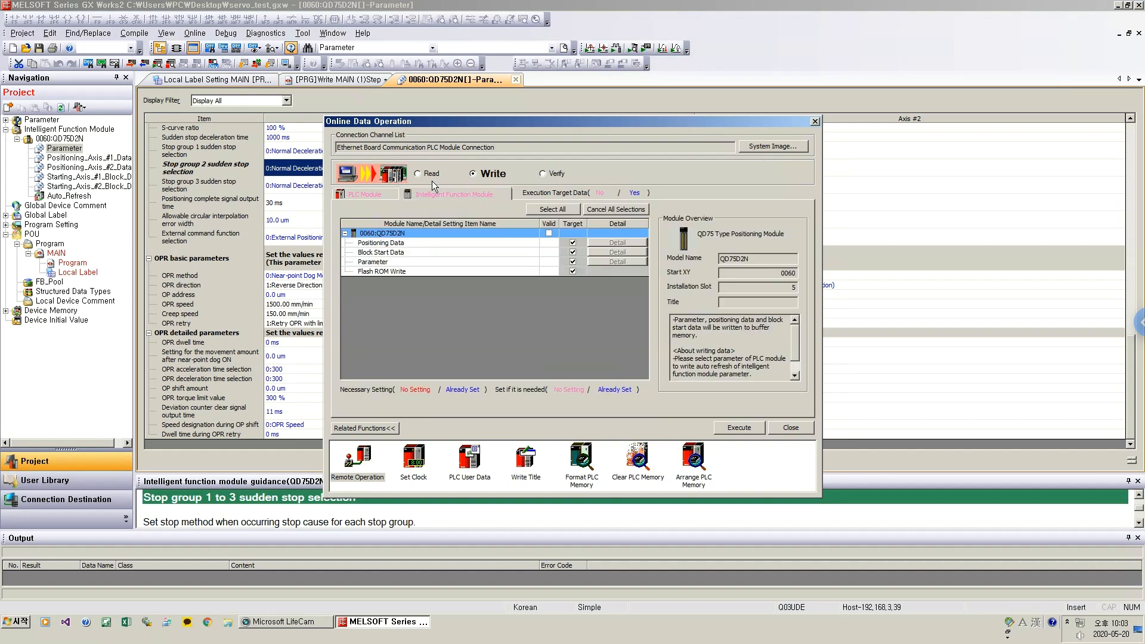
click(548, 233)
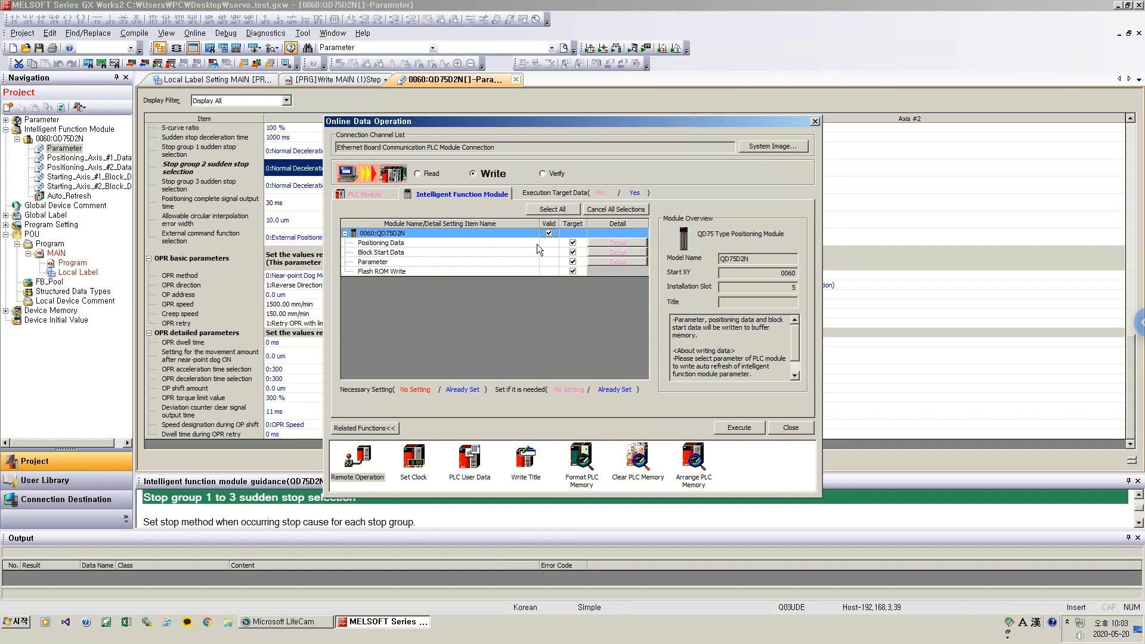
Exclude Block Start Data, Flash ROM Write and Positioning Data from the QD75D2N write targets, keeping only Parameter.
click(572, 253)
click(573, 271)
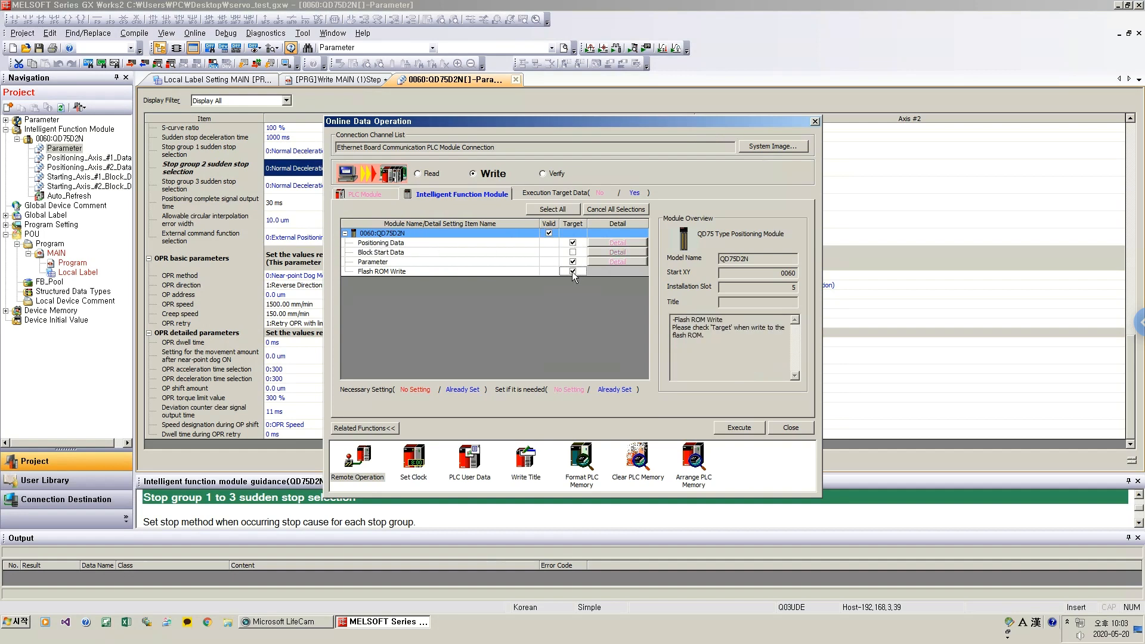
click(397, 263)
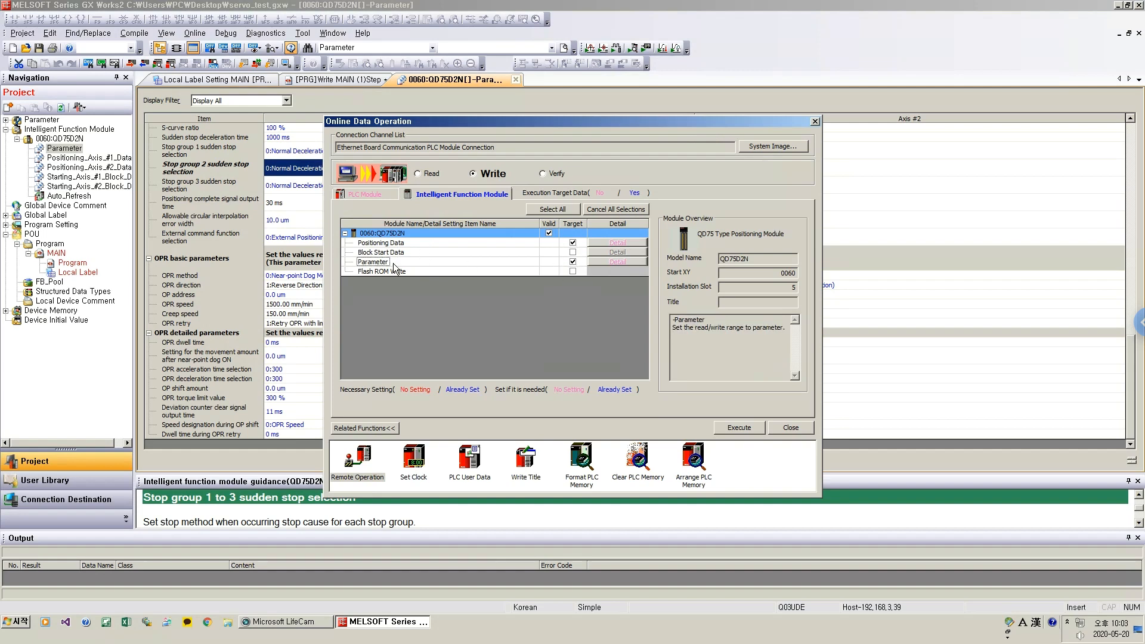
click(398, 244)
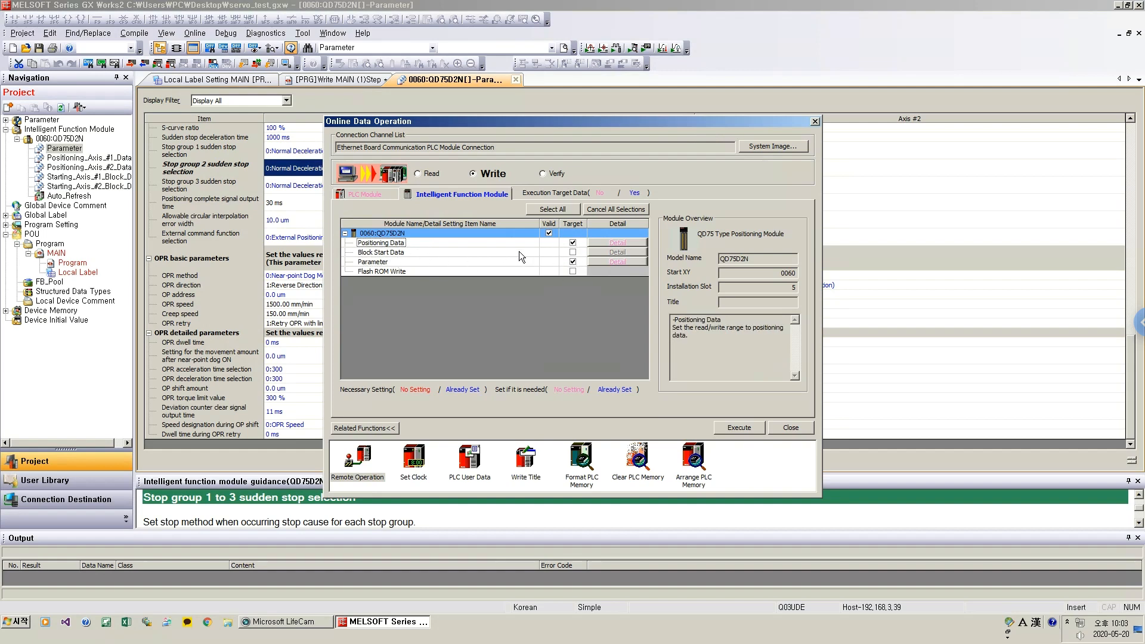
click(573, 243)
click(550, 263)
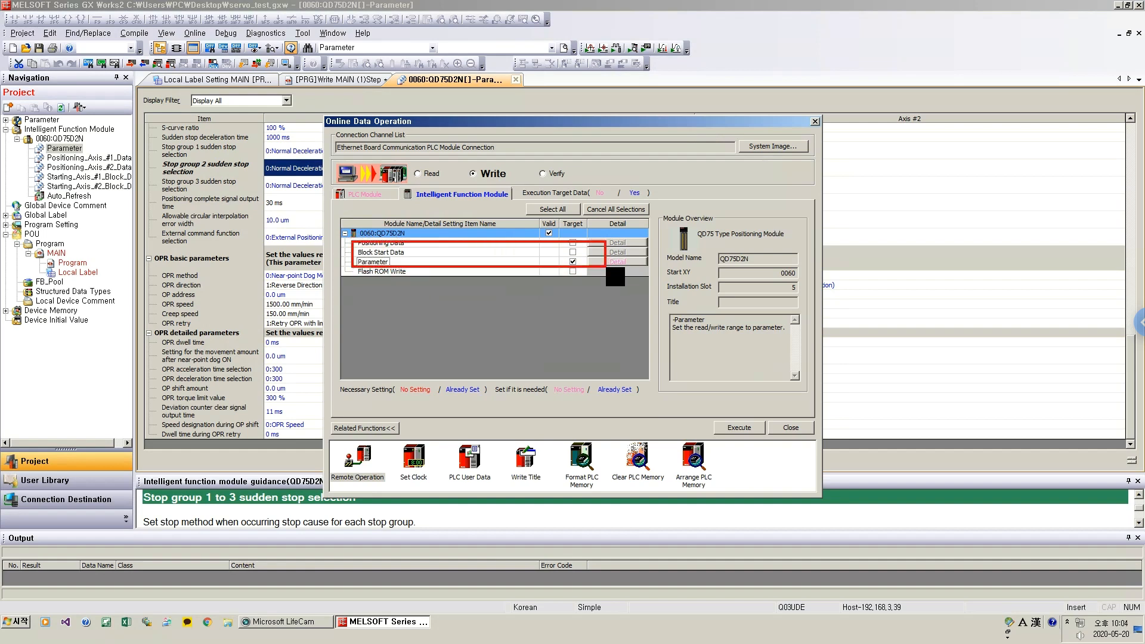
Include Flash ROM Write as a QD75D2N target and close the Online Data Operation dialog.
click(460, 270)
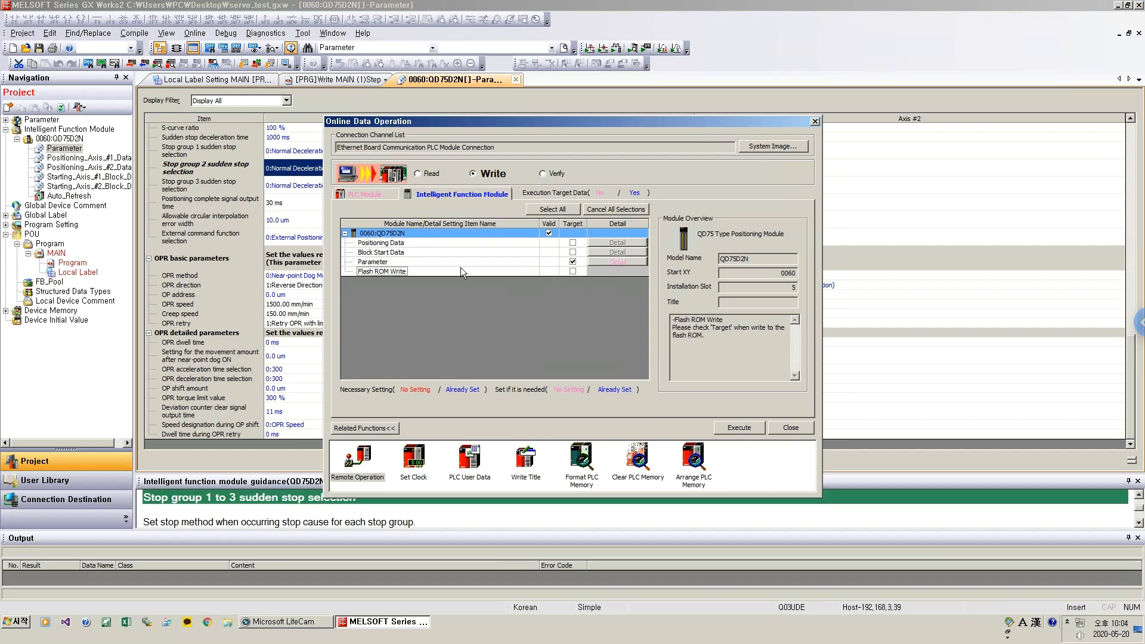
click(572, 272)
click(793, 429)
Put the Q03UDE PLC in STOP with a remote operation and look at the equipment in Microsoft LifeCam.
click(194, 32)
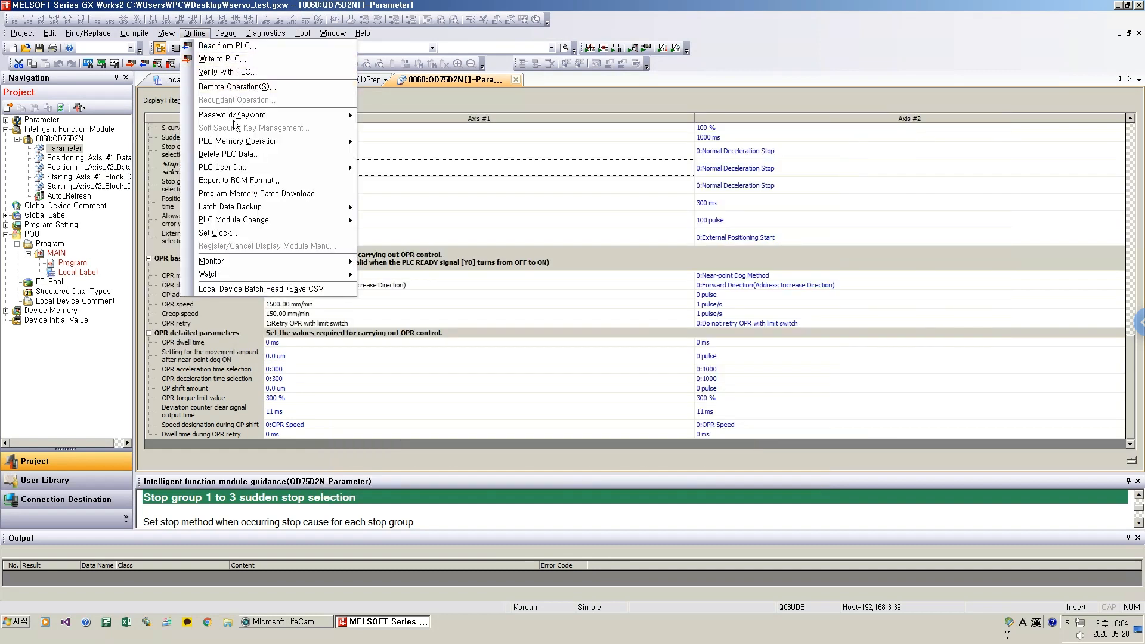
click(245, 86)
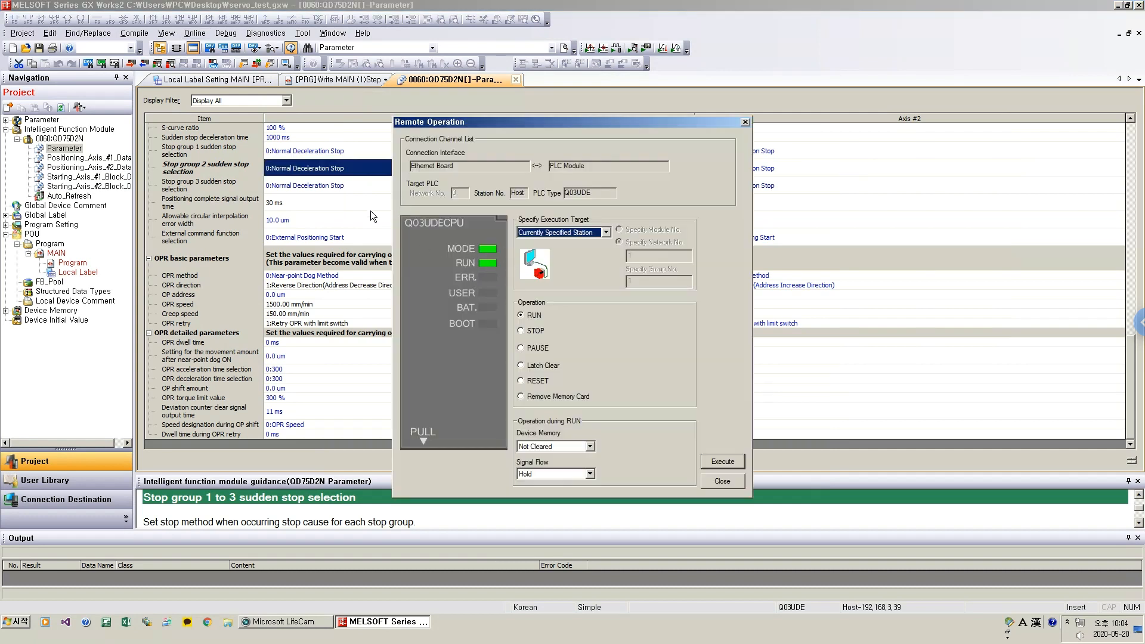
click(523, 331)
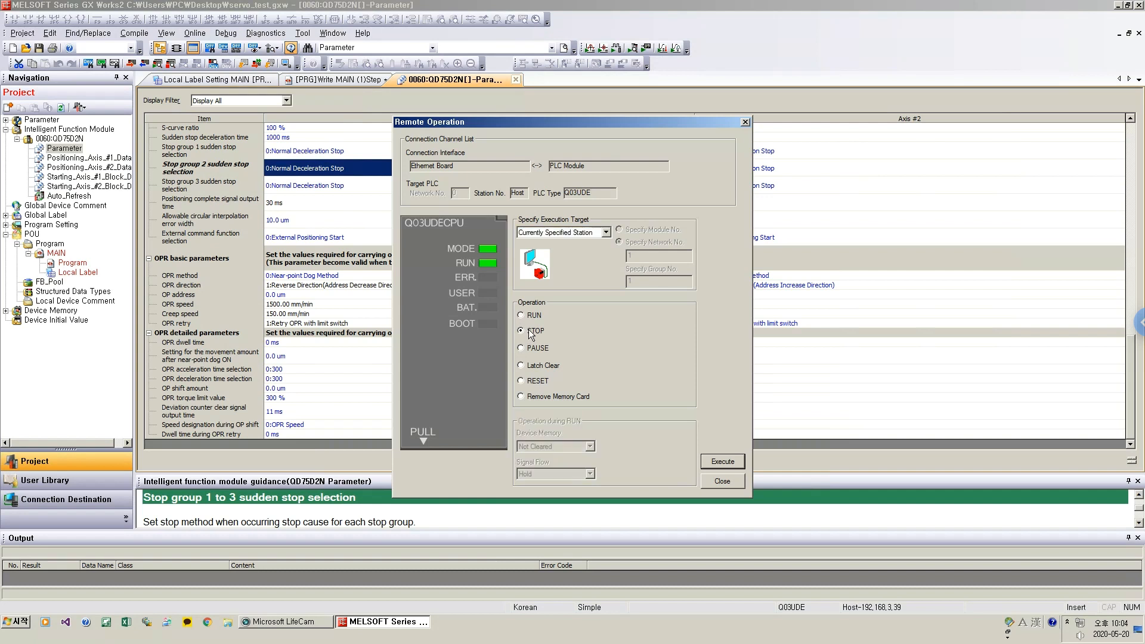
click(719, 463)
click(596, 347)
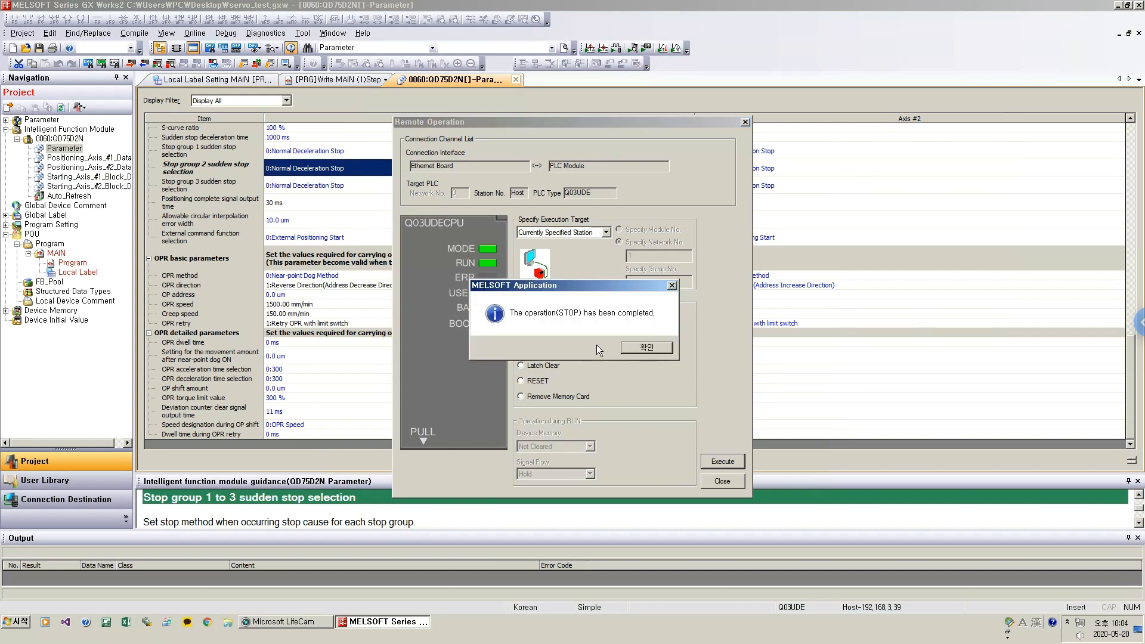
click(642, 351)
click(731, 483)
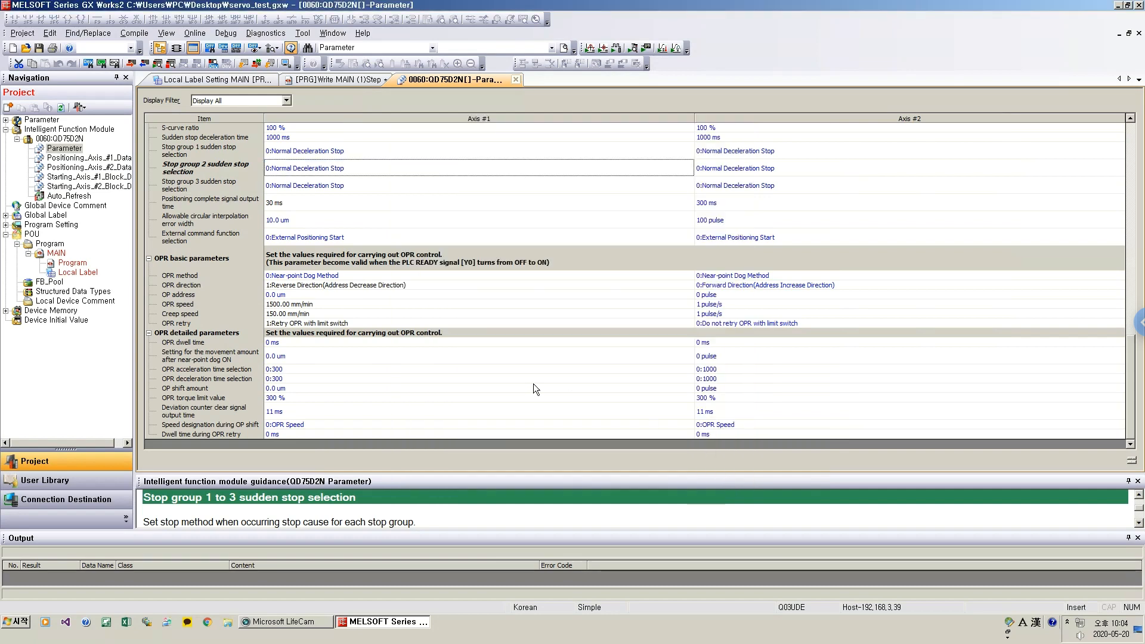
click(301, 621)
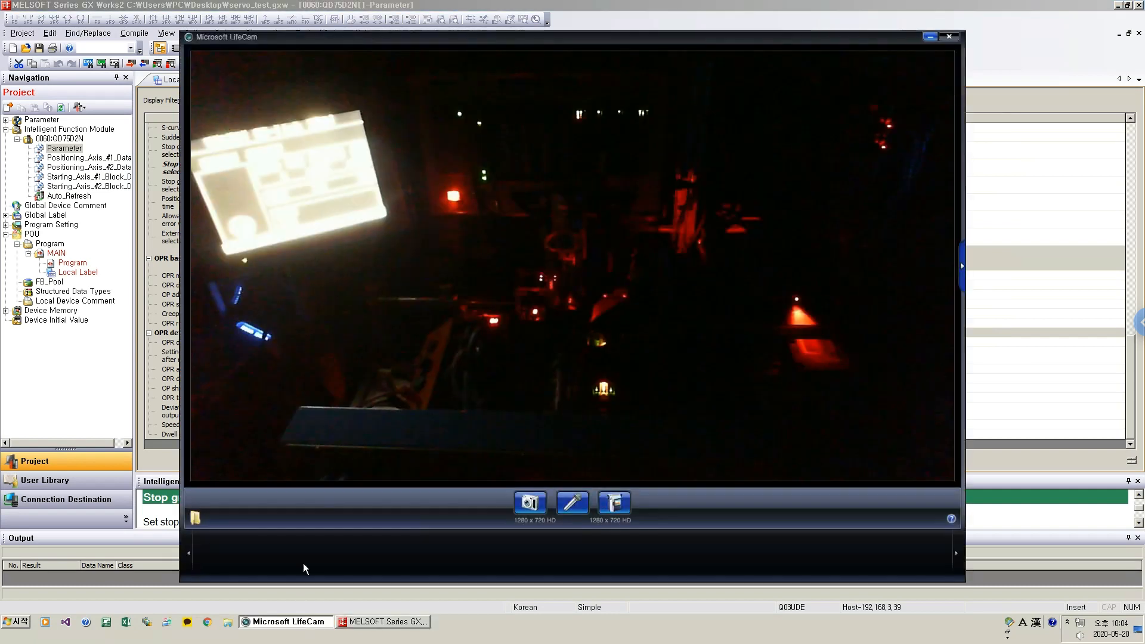
click(969, 354)
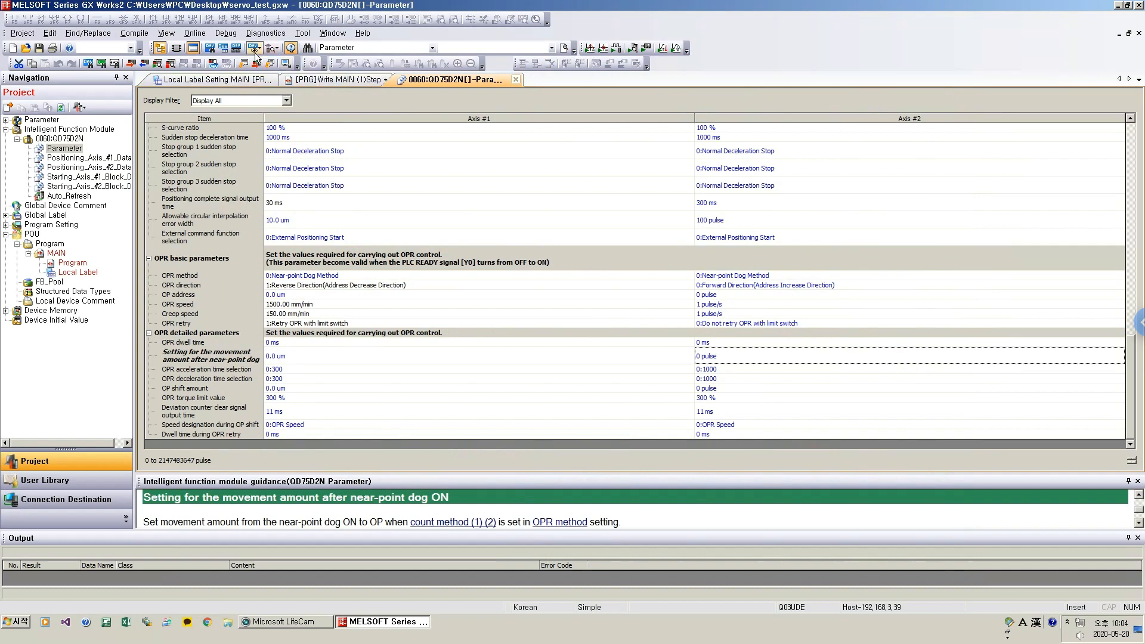
Batch-monitor the devices starting at Y30 and turn bit Y3F on.
click(213, 63)
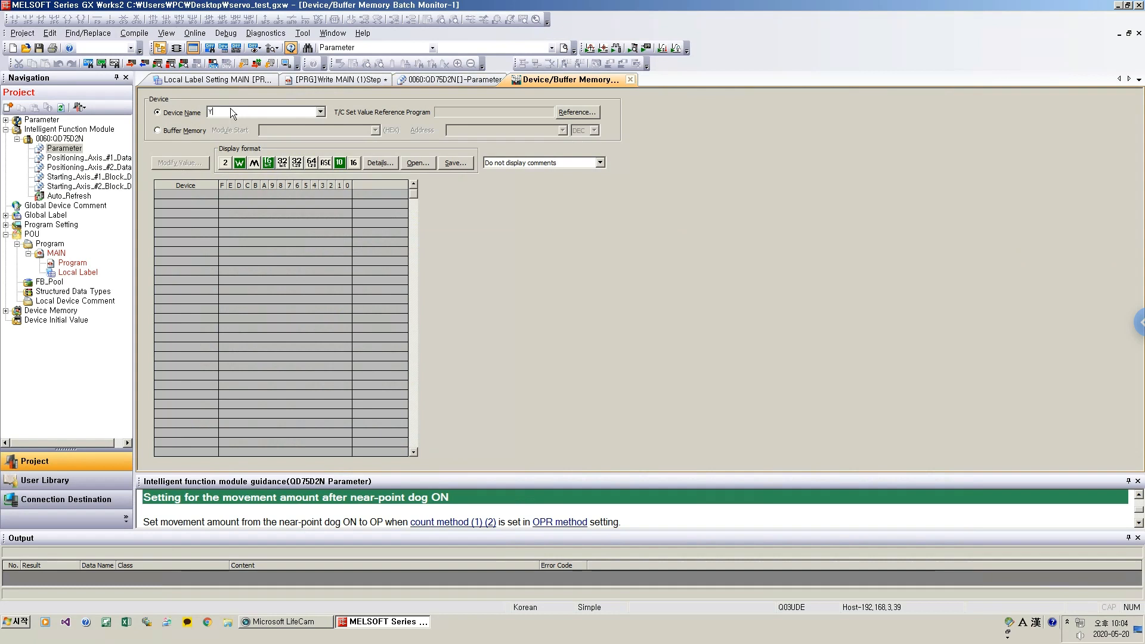
text(Y30)
key(Return)
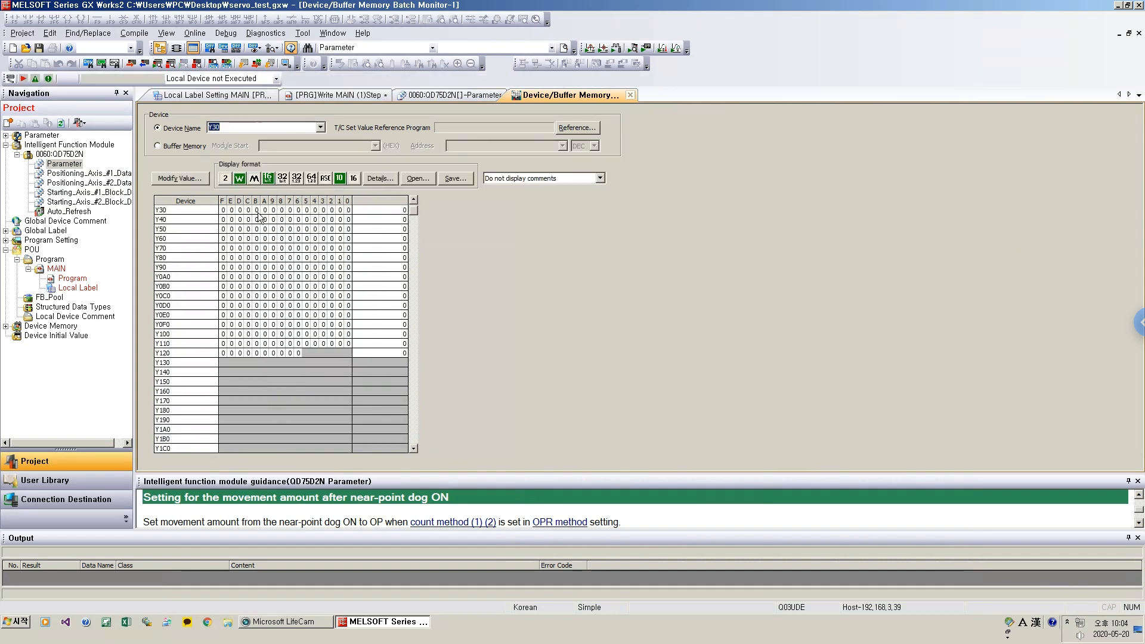
double_click(223, 210)
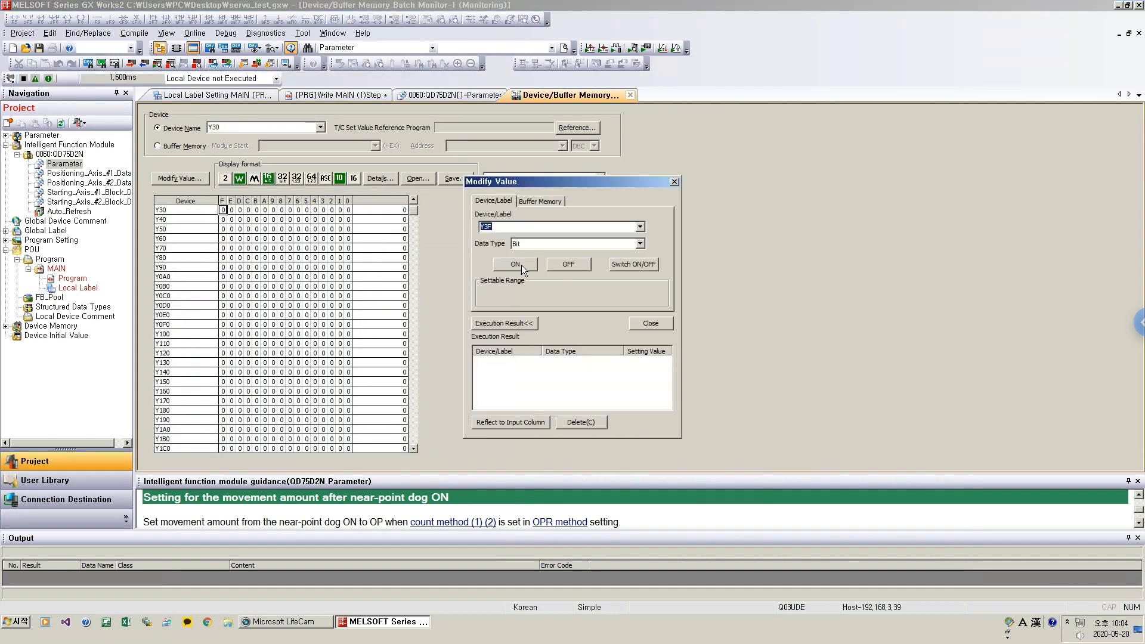
click(515, 264)
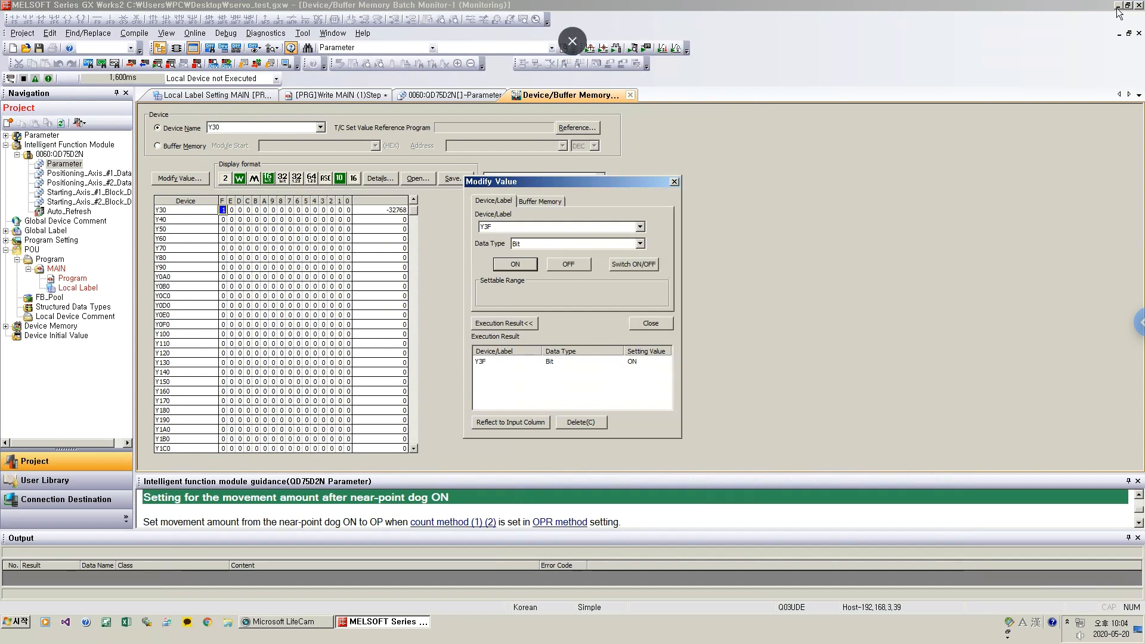
Look at the equipment in Microsoft LifeCam and return to GX Works2.
click(295, 622)
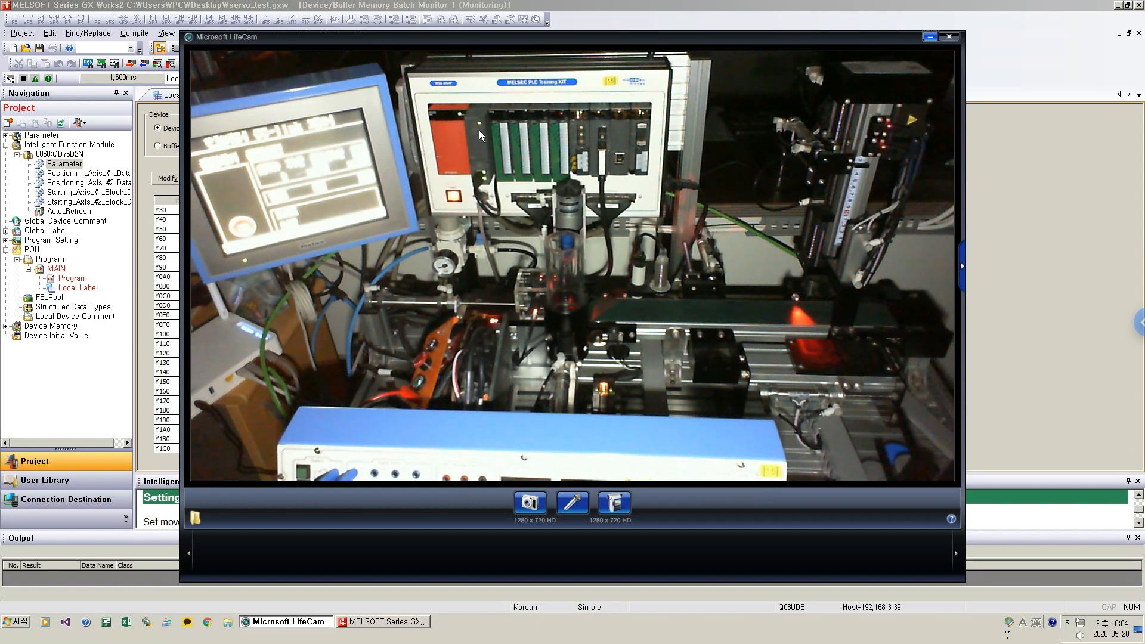
key(alt+Tab)
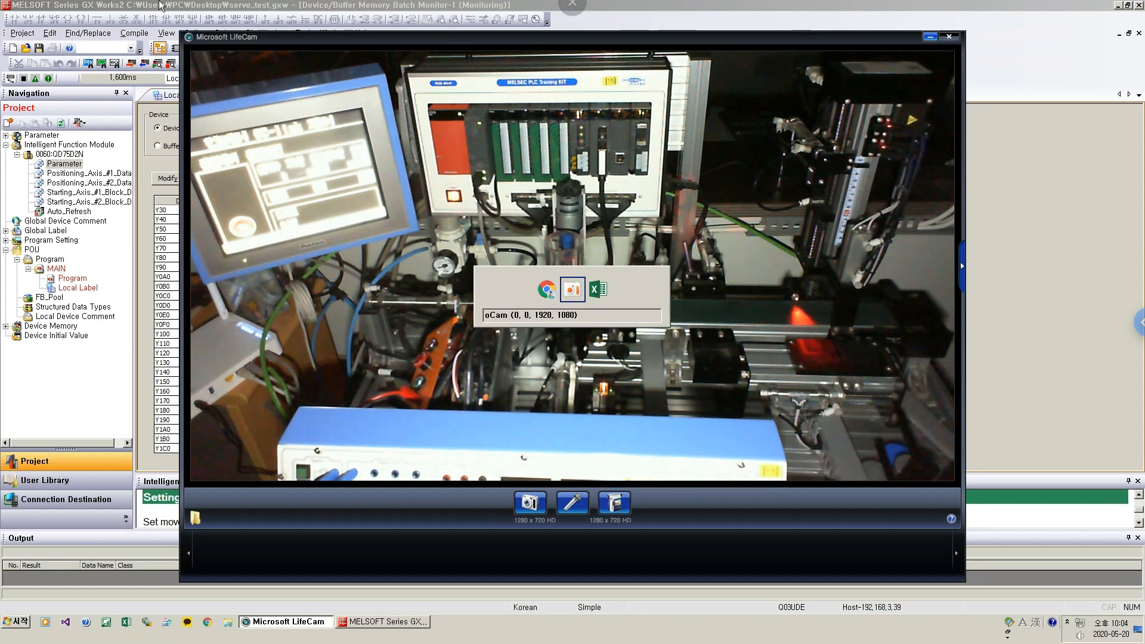
key(alt+Tab)
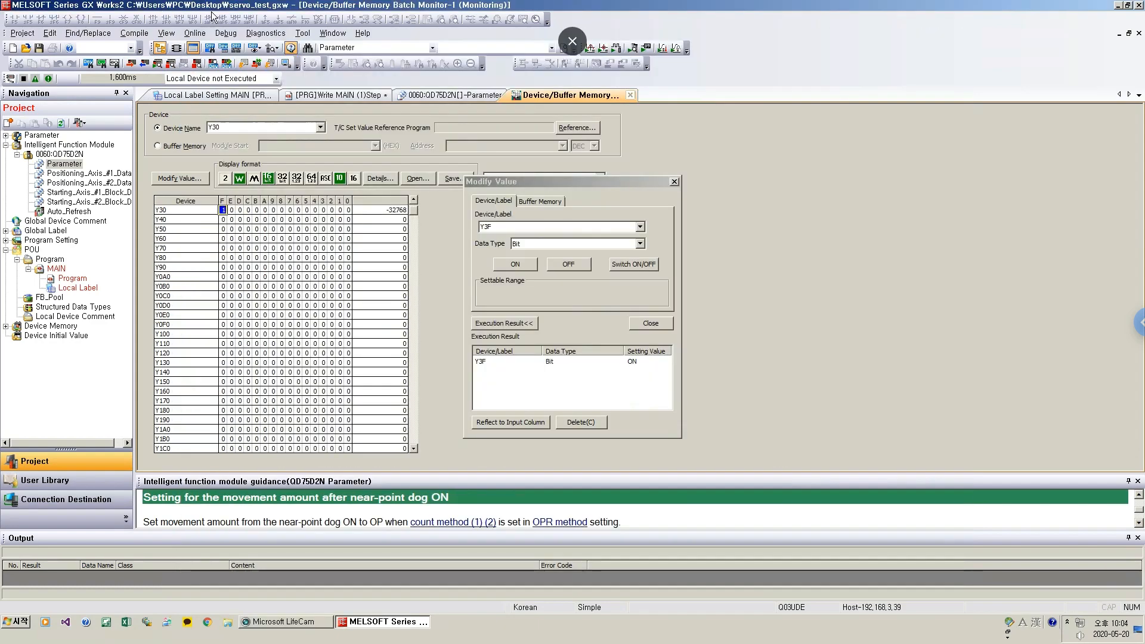
Close the Modify Value dialog and bring up the QD75D2N parameter window.
click(648, 317)
click(442, 95)
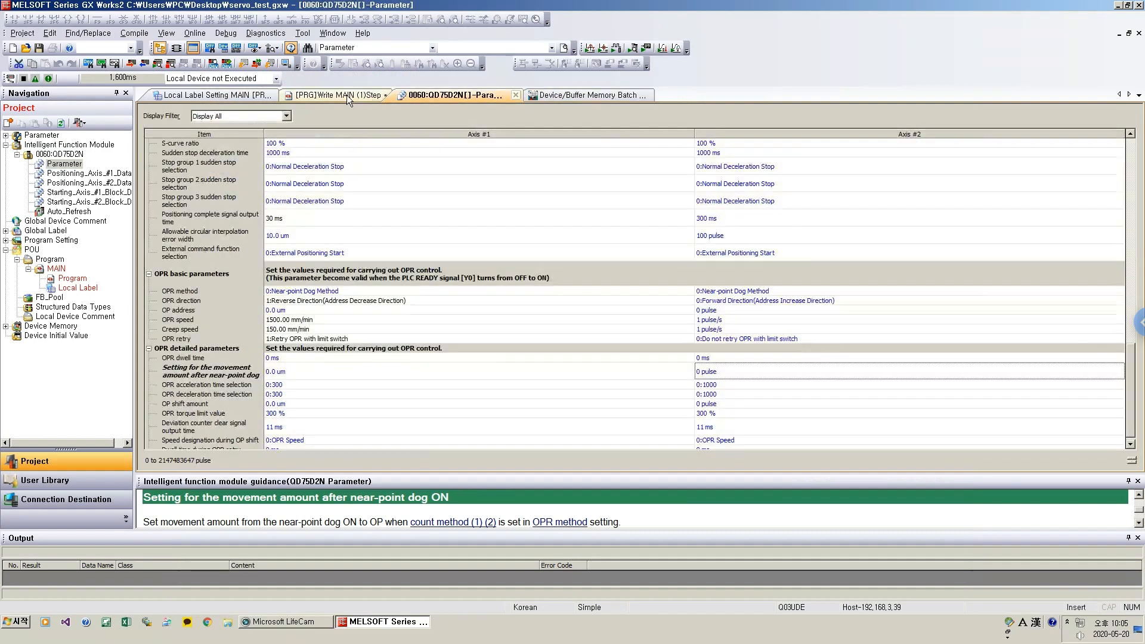
click(346, 95)
click(230, 96)
click(327, 96)
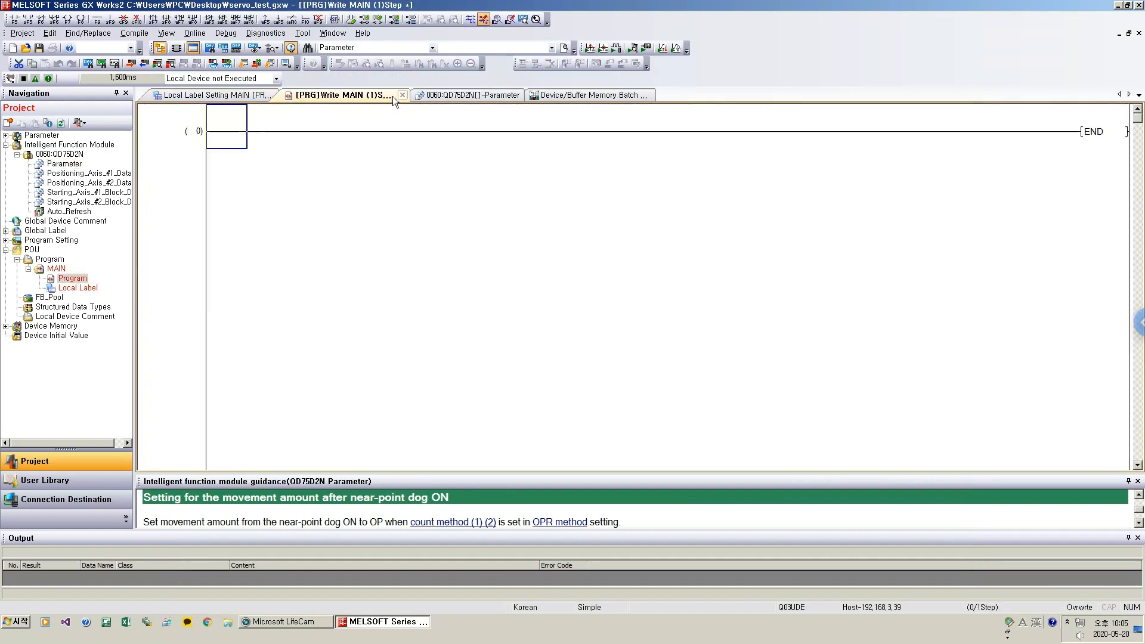
click(448, 94)
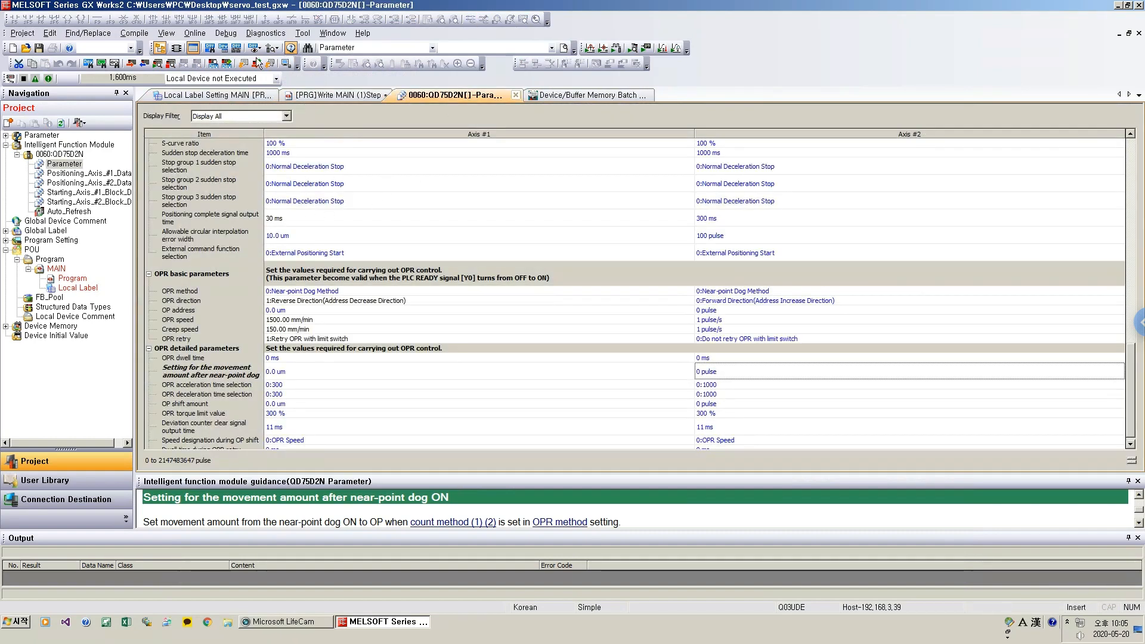
Write the QD75D2N Parameter data with Flash ROM Write to the intelligent function module and close the Online Data Operation dialog.
click(189, 36)
click(210, 58)
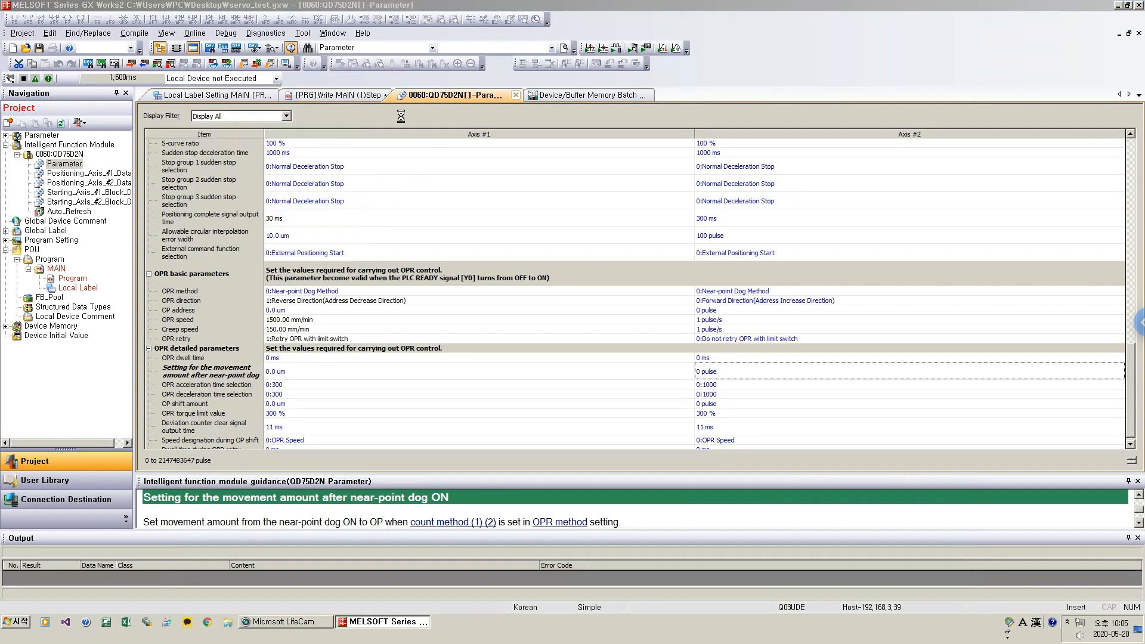
click(460, 195)
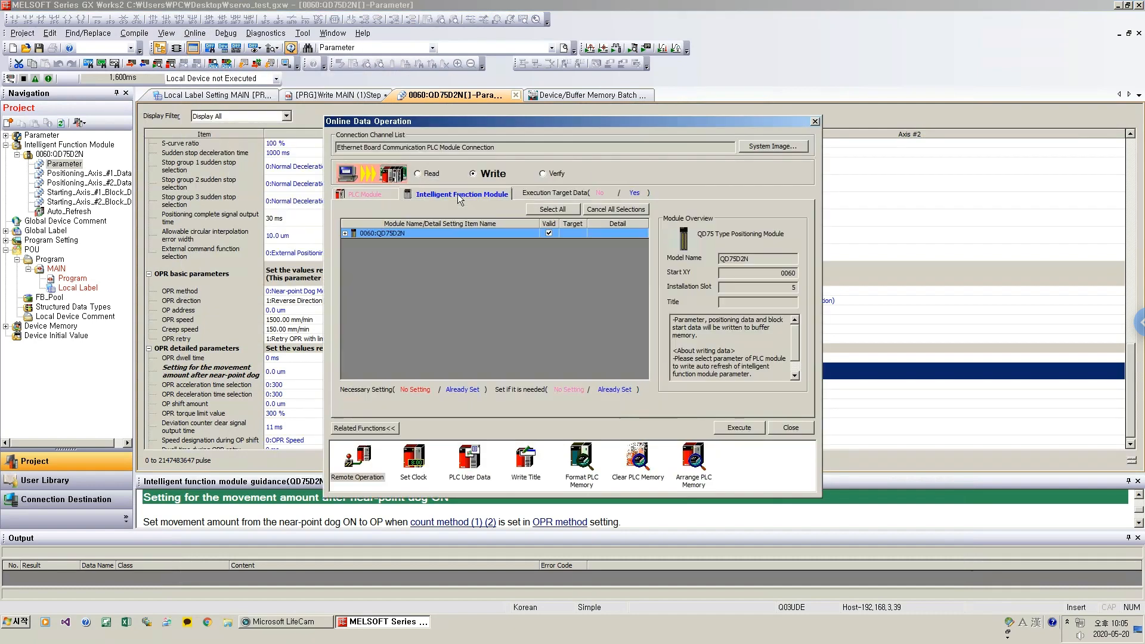
click(345, 233)
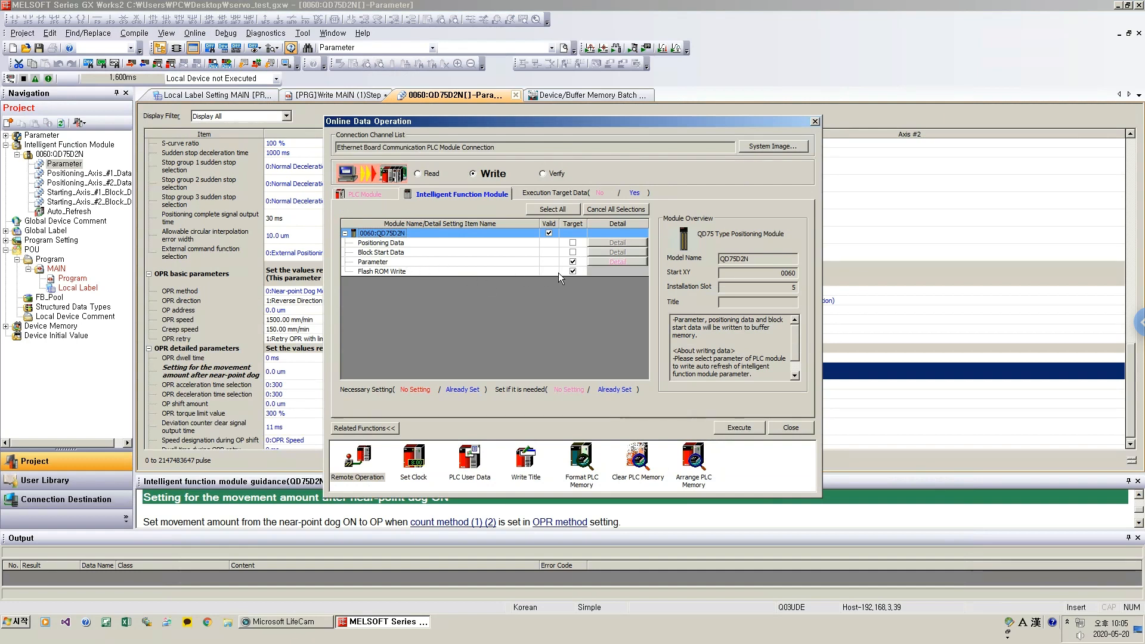
click(724, 427)
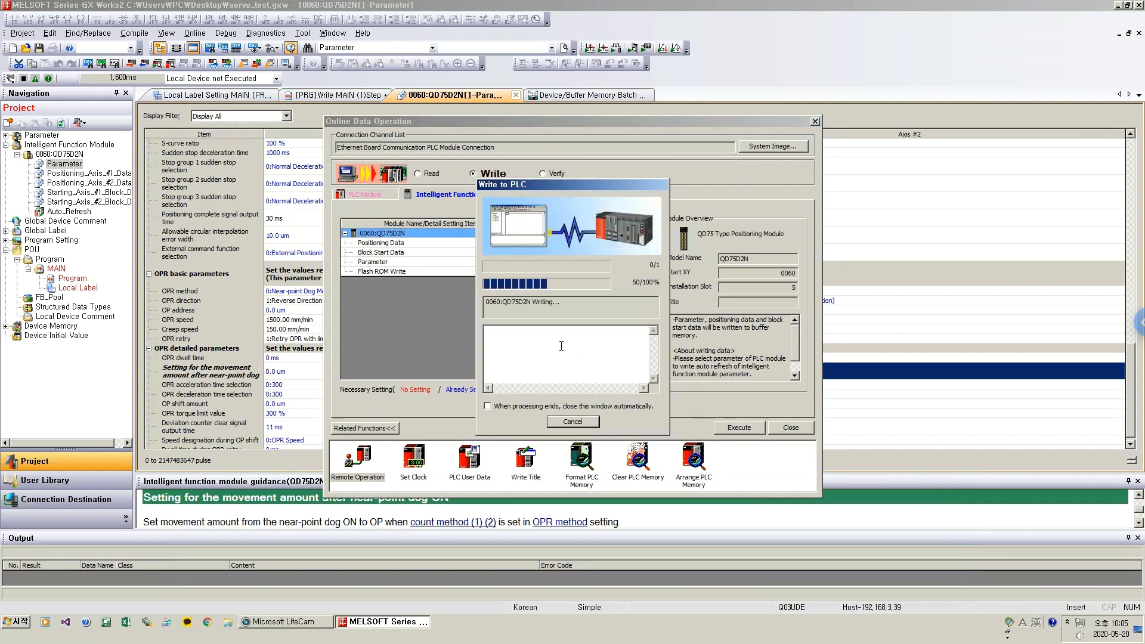
click(576, 351)
click(505, 406)
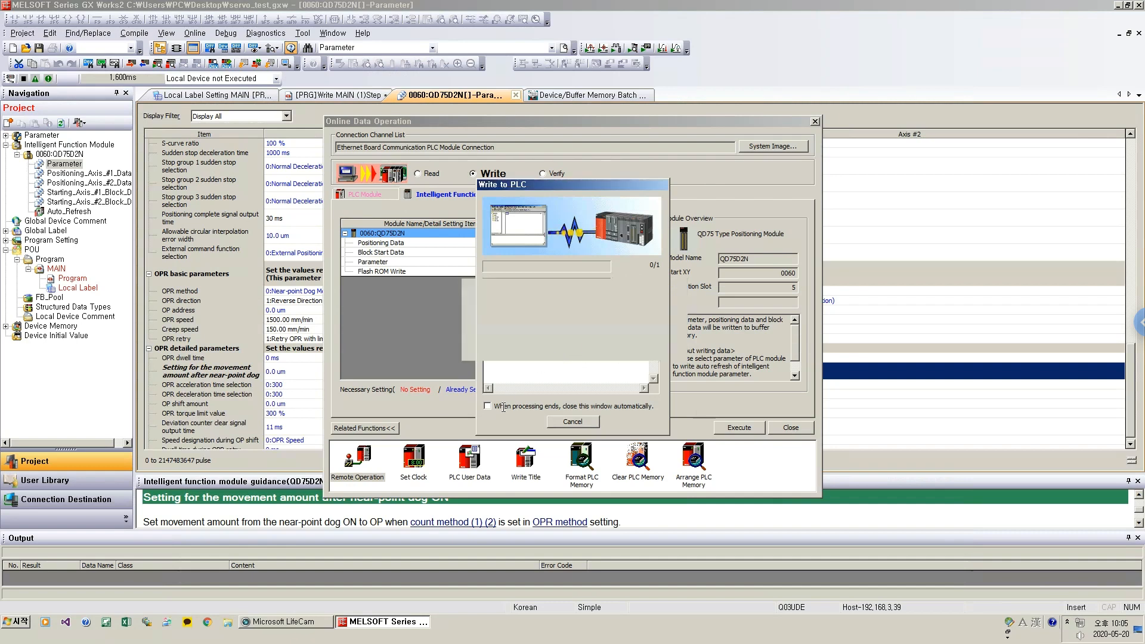
click(567, 330)
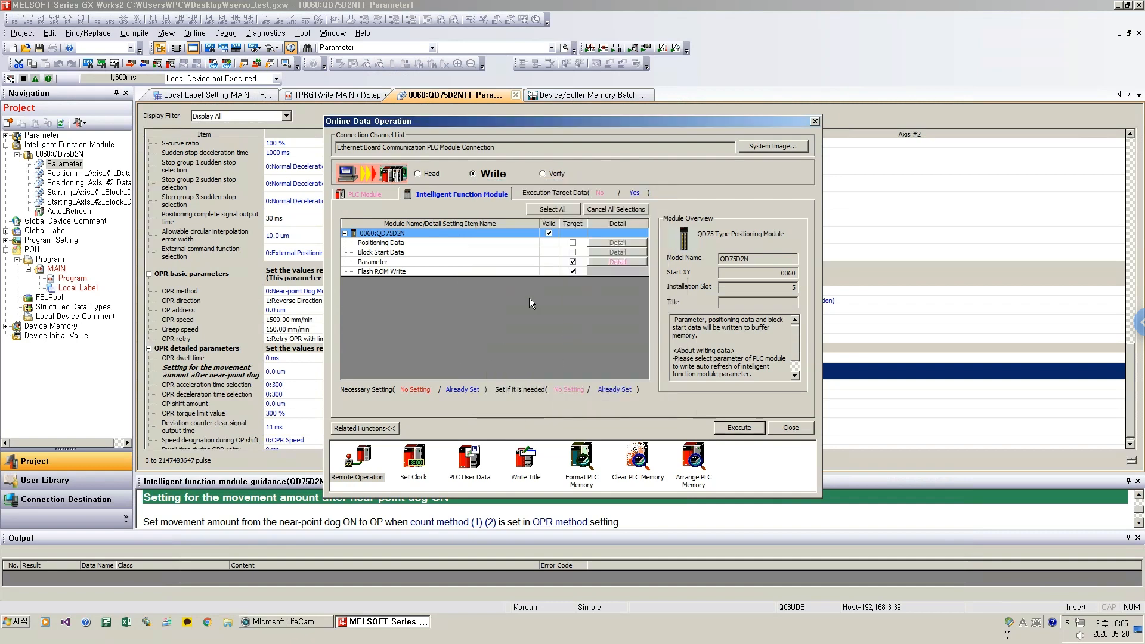
click(790, 427)
click(455, 216)
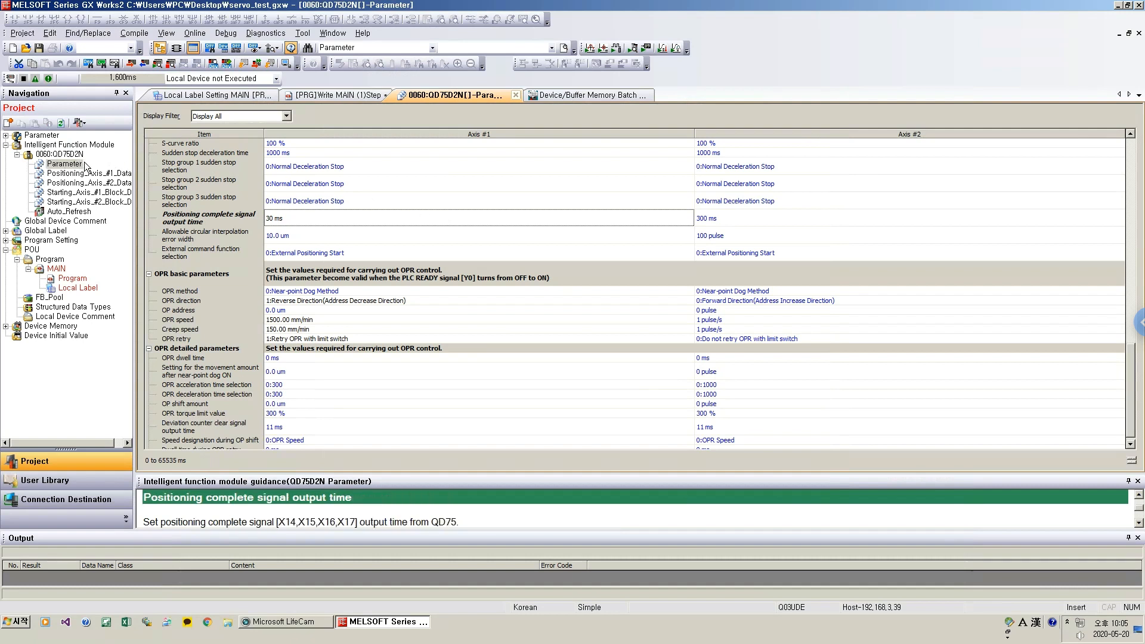
Start the Positioning Test for the QD75D2N at address 0060, confirming that the servo amplifier and motor are connected.
click(302, 34)
mouse_move(383, 263)
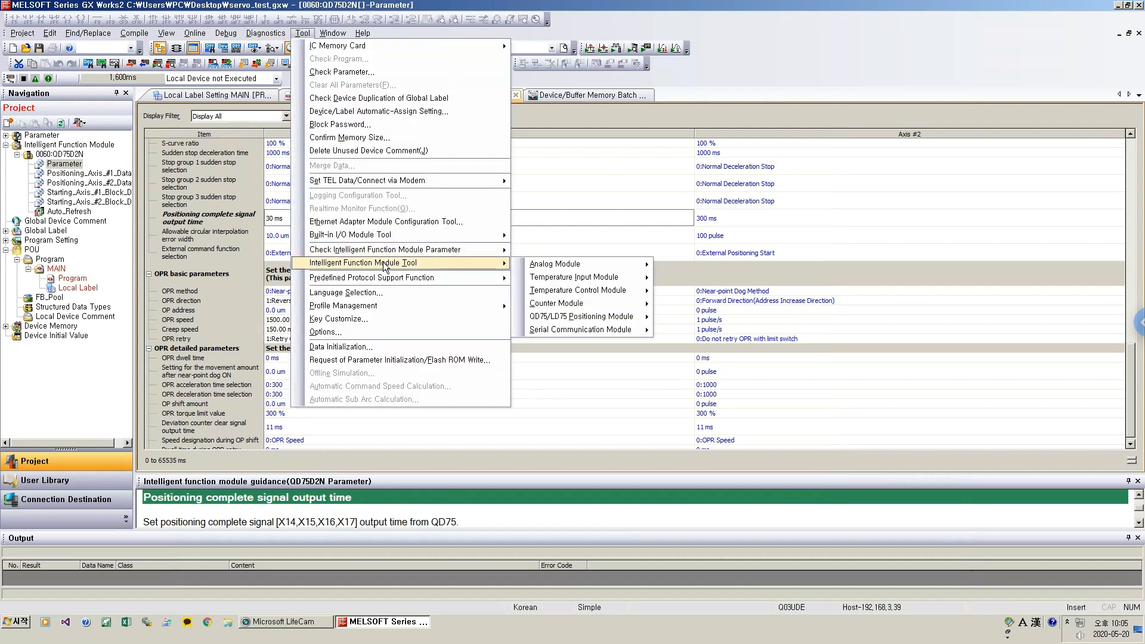
mouse_move(572, 305)
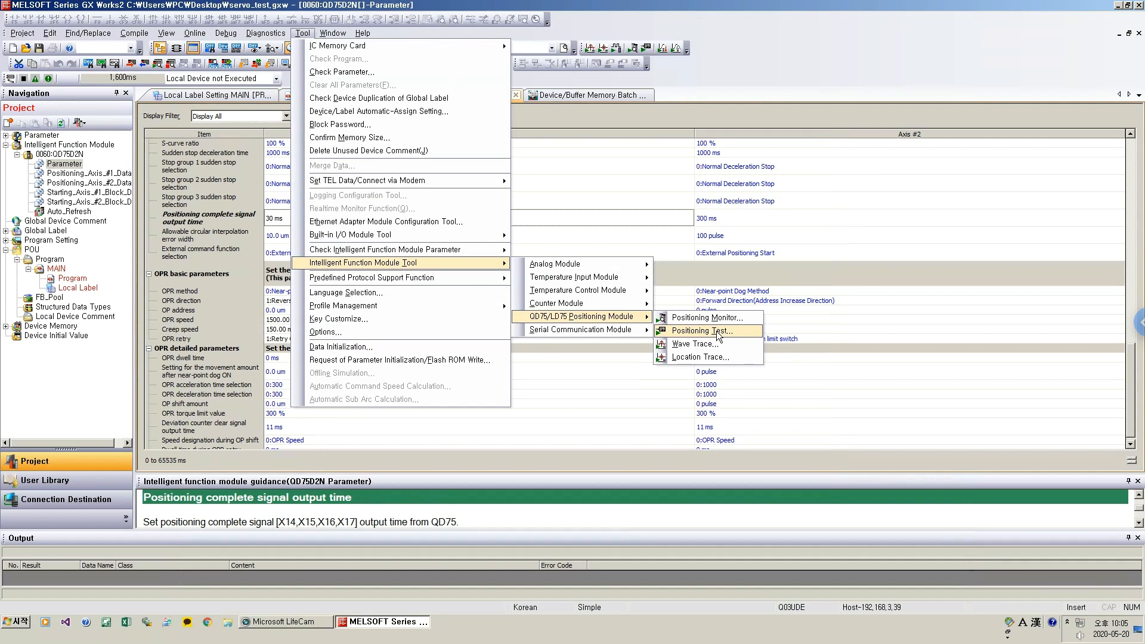
click(702, 330)
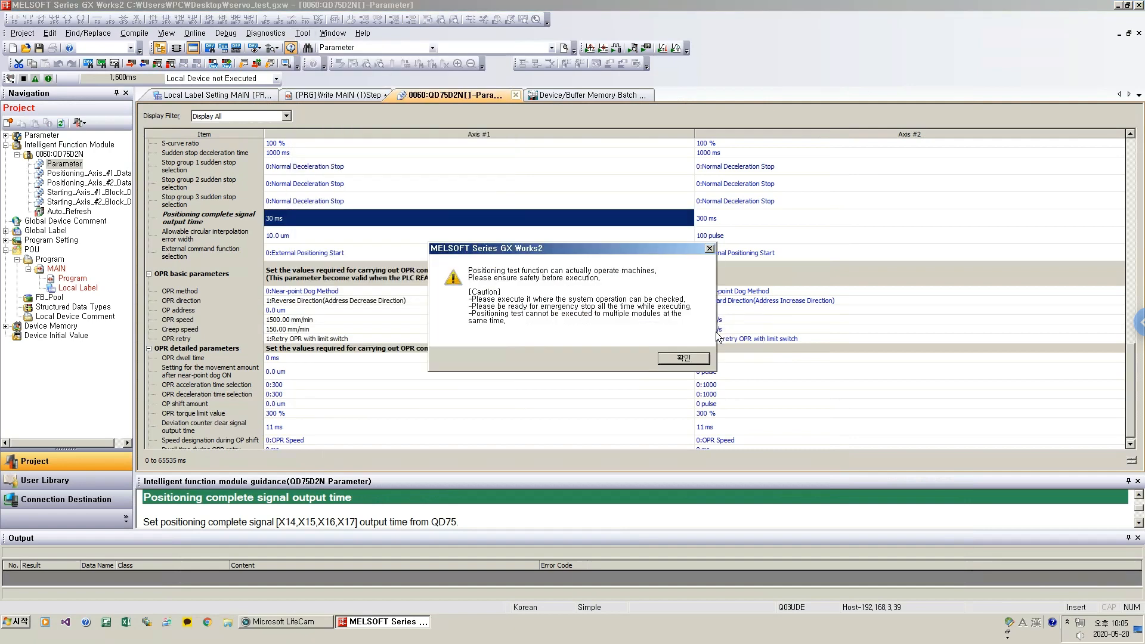
click(667, 357)
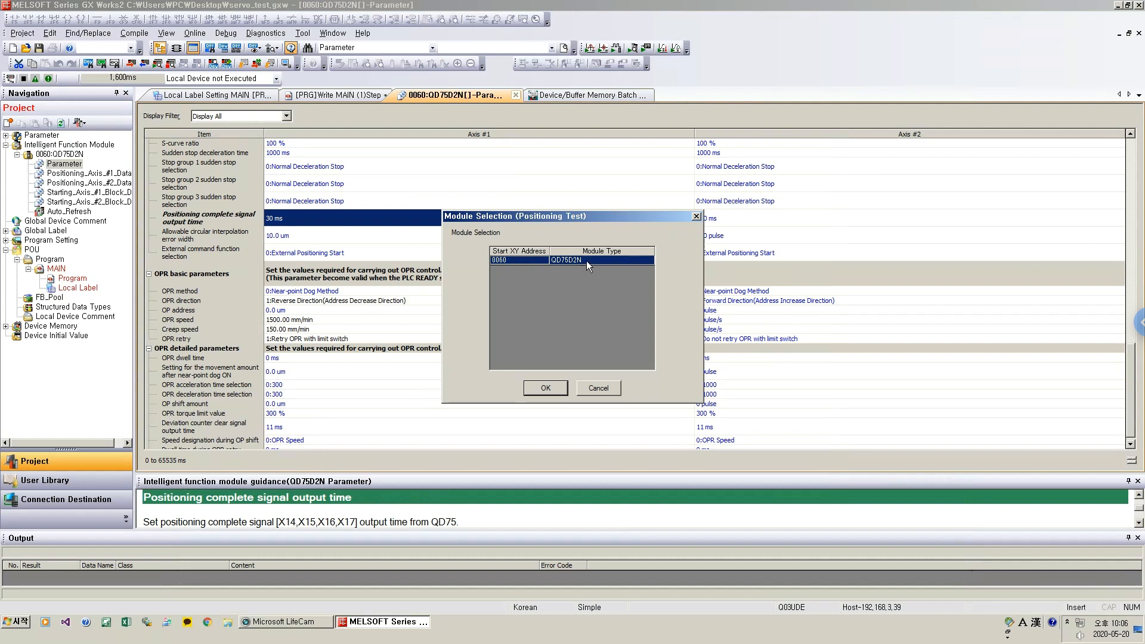
click(560, 393)
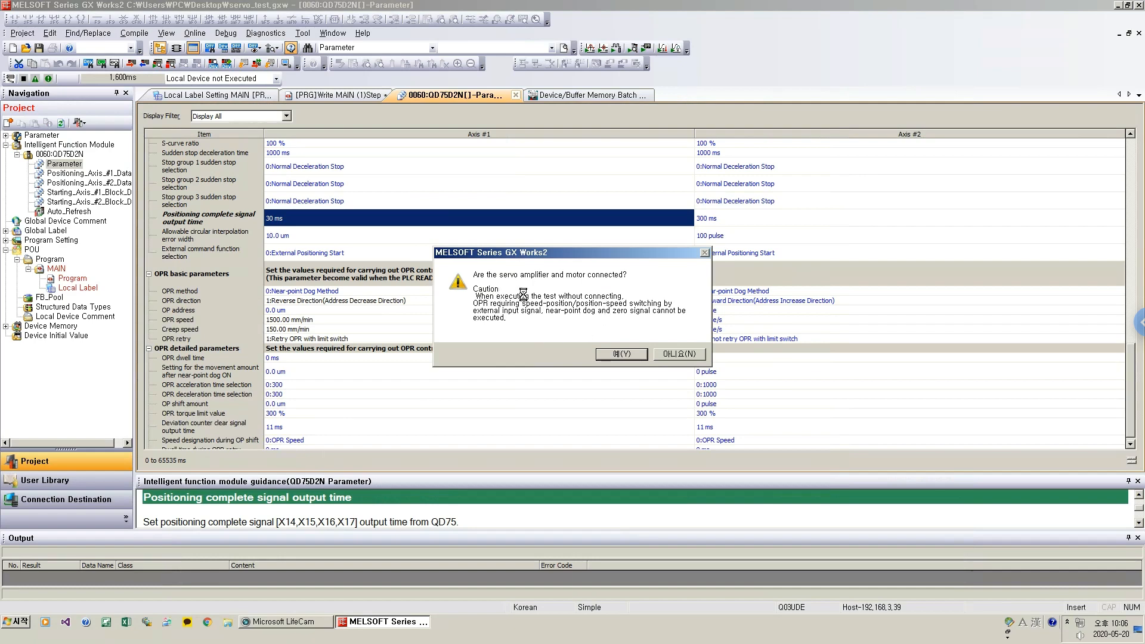
key(Return)
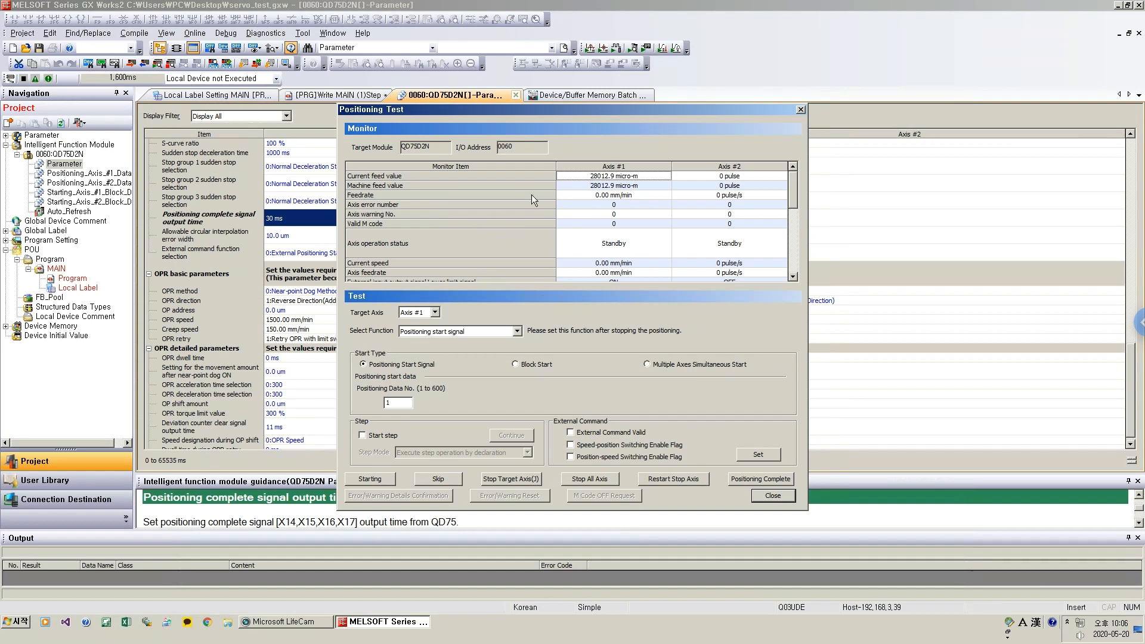
Check the monitor items of both axes and set the Axis #1 test function to JOG/Manual Pulse Generator/OPR.
click(613, 223)
click(698, 225)
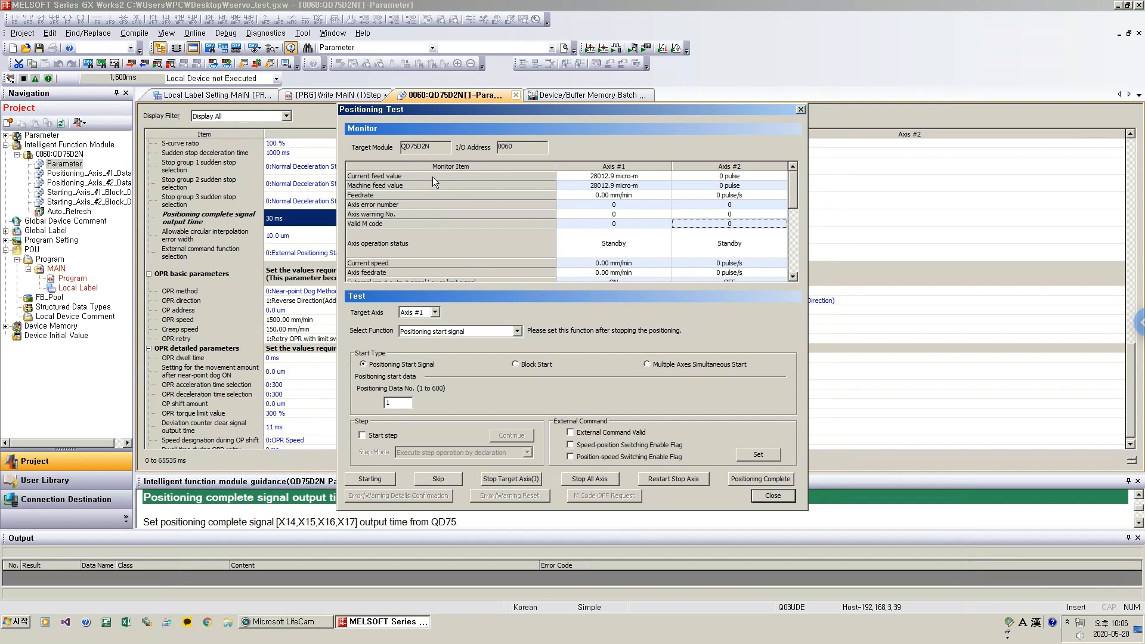
click(468, 332)
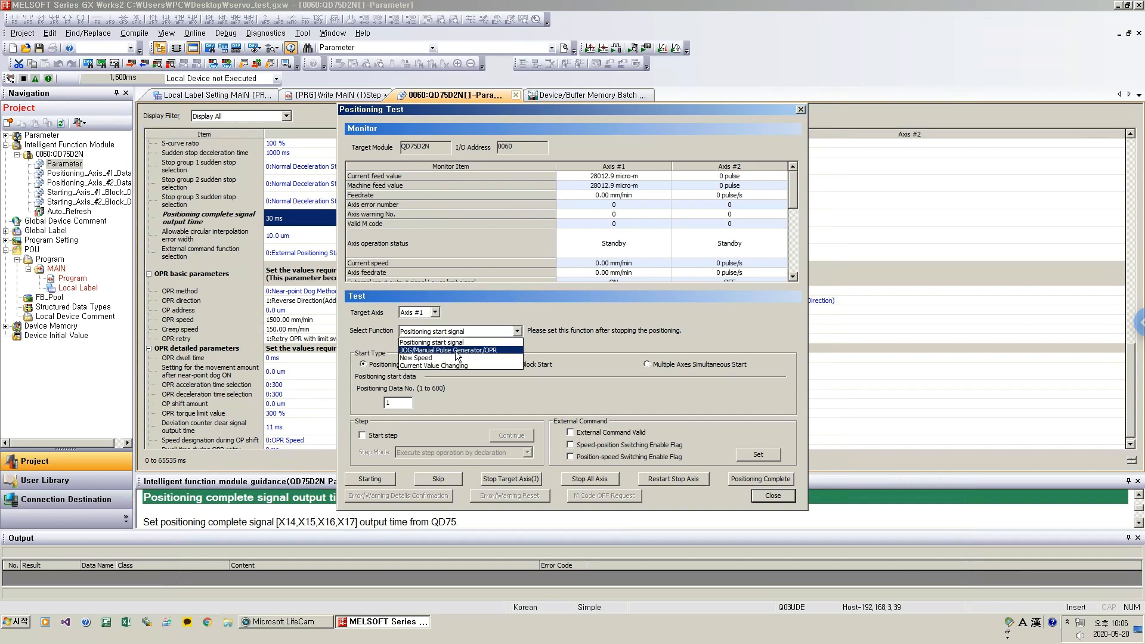
click(457, 350)
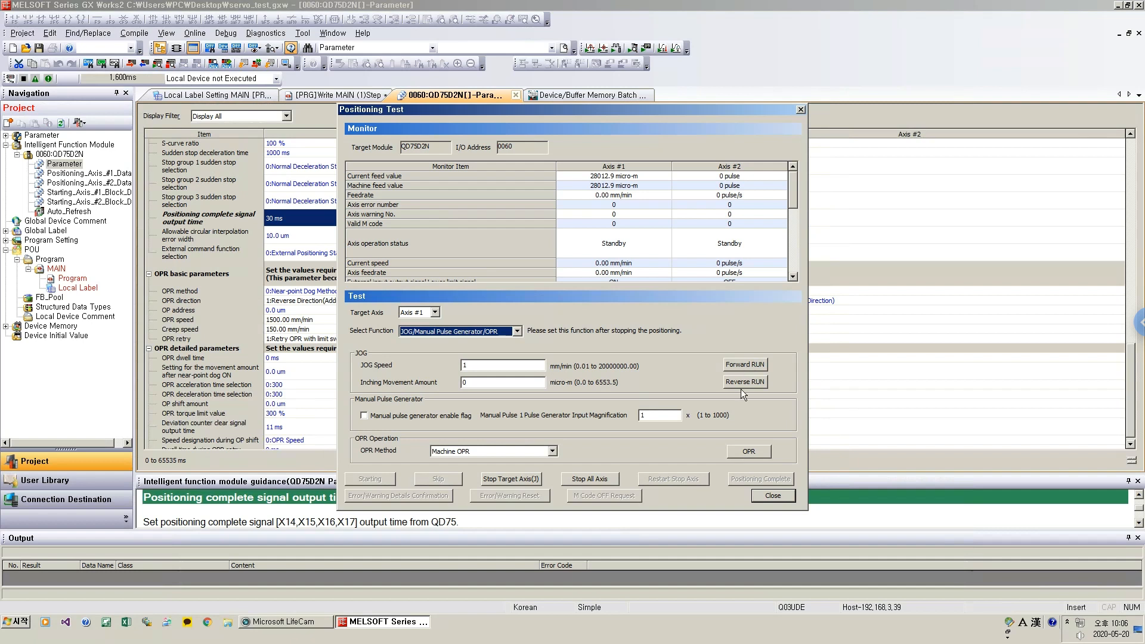
Try to jog Axis #1 forward and in reverse with a JOG speed of 0.
key(Tab)
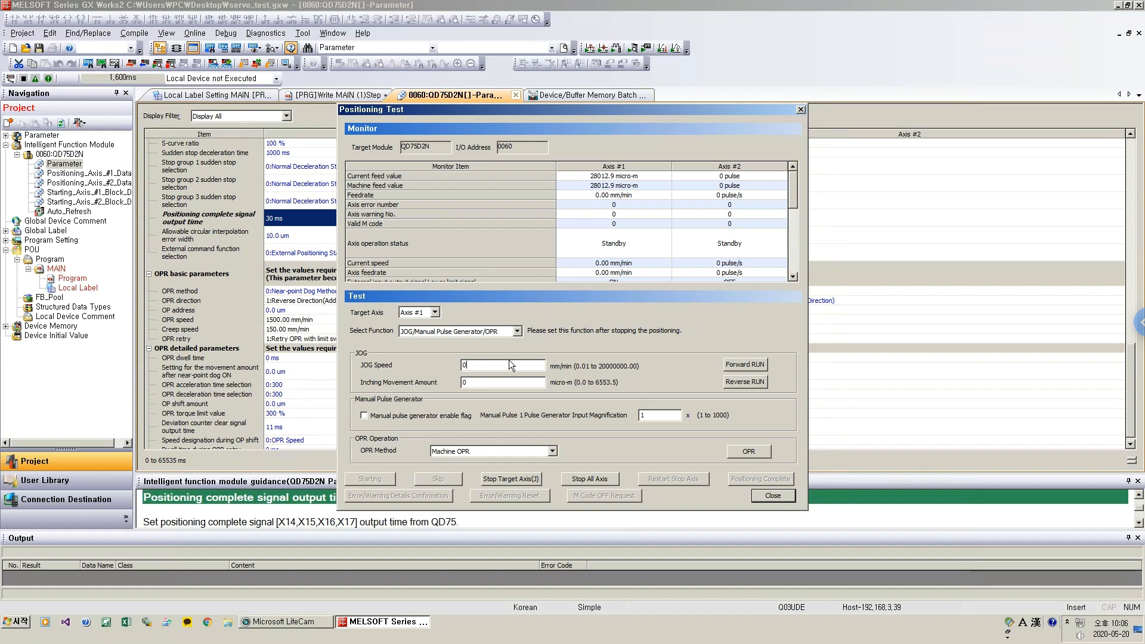
click(758, 366)
click(637, 334)
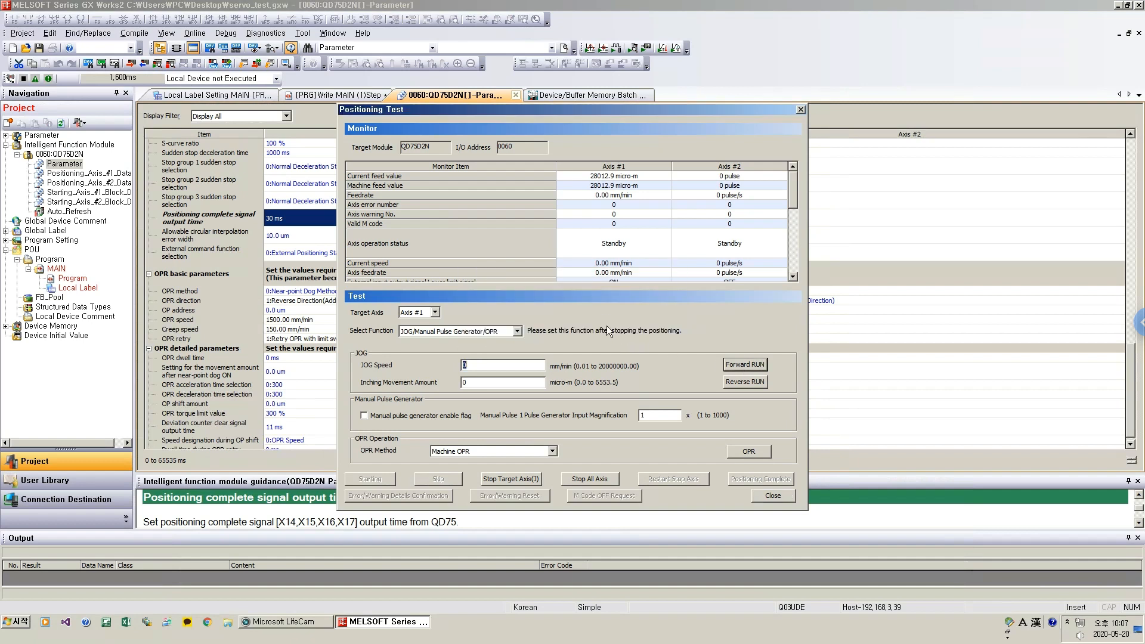
click(734, 382)
click(648, 335)
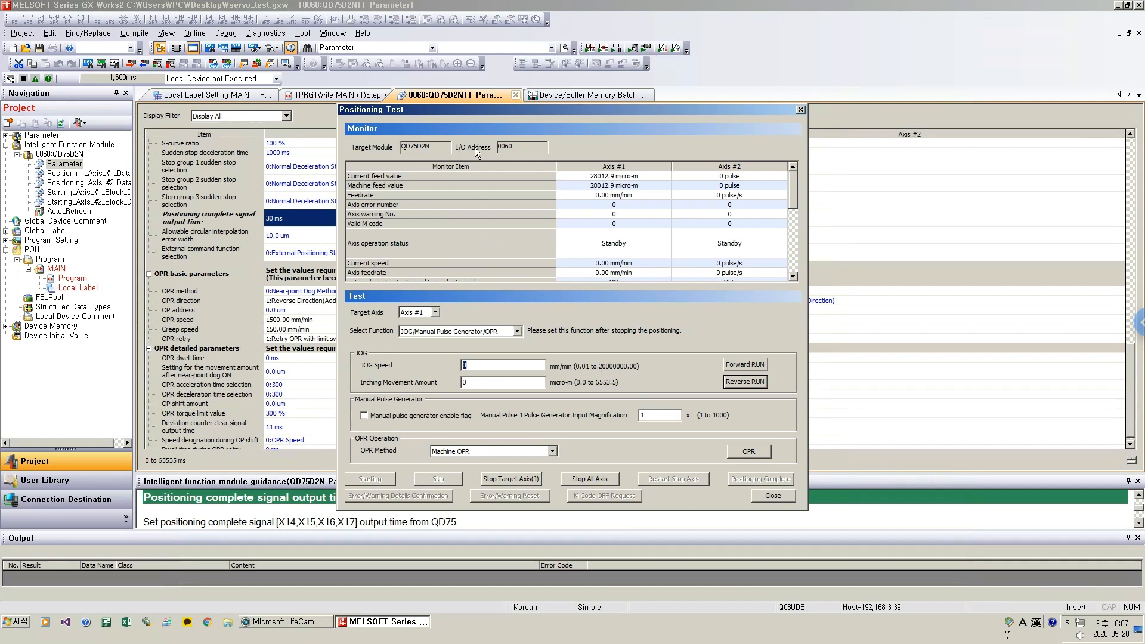
Move the Positioning Test window aside and examine the Axis #1 JOG speed limit value in the QD75D2N parameters.
drag(662, 113, 999, 118)
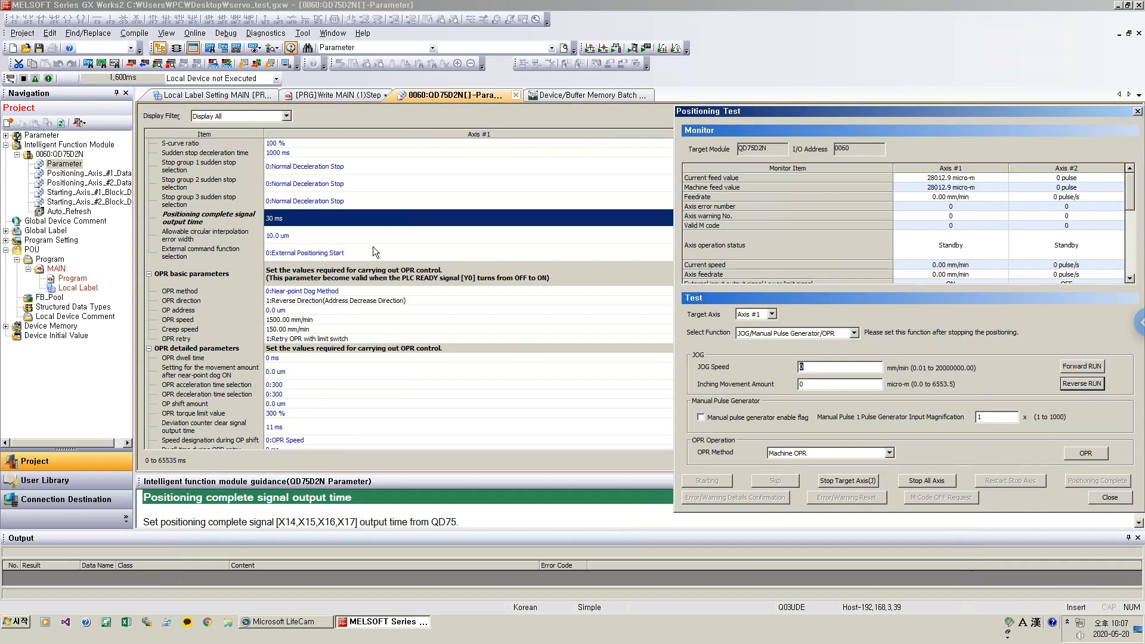
click(335, 240)
click(380, 201)
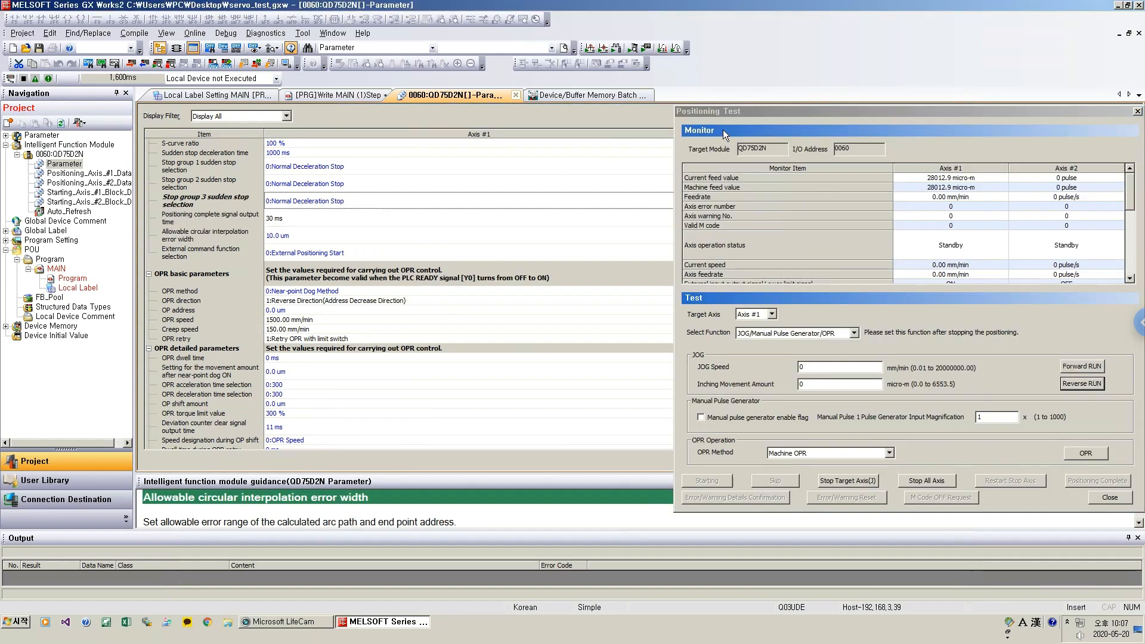
click(723, 130)
drag(667, 131, 411, 196)
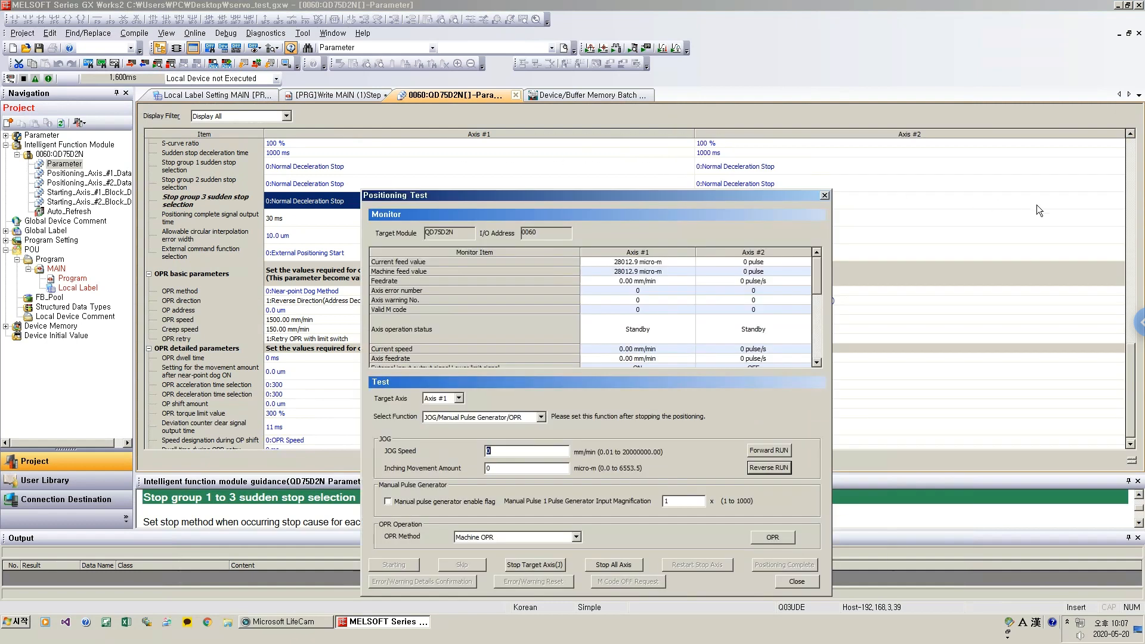
click(1132, 134)
click(1131, 134)
click(1131, 134)
click(1131, 134)
drag(1132, 134, 1132, 134)
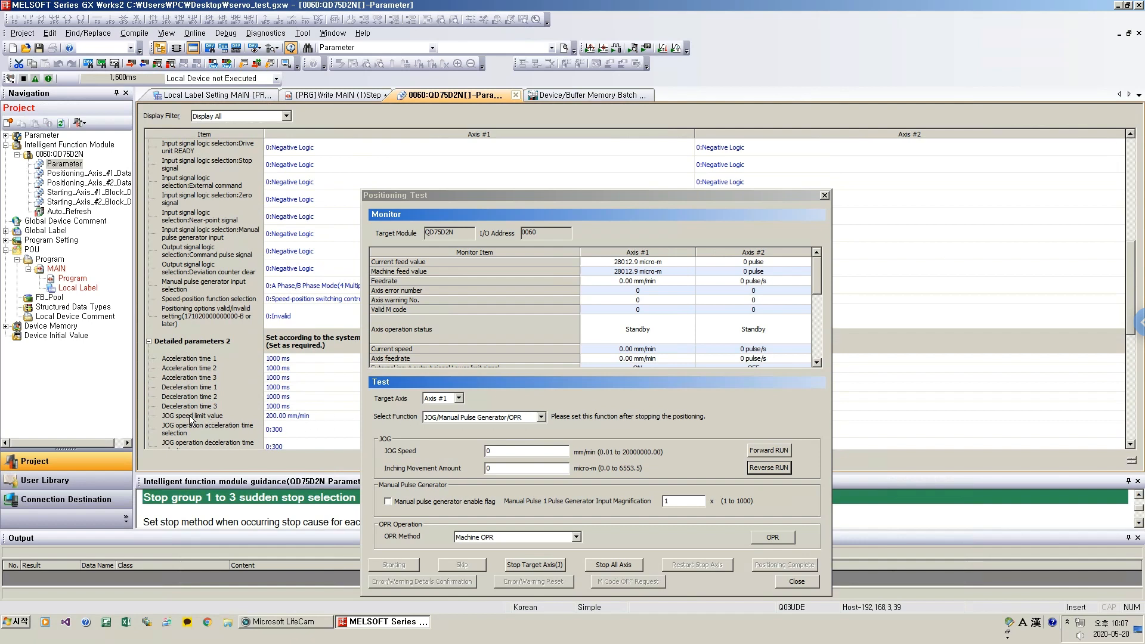
click(299, 415)
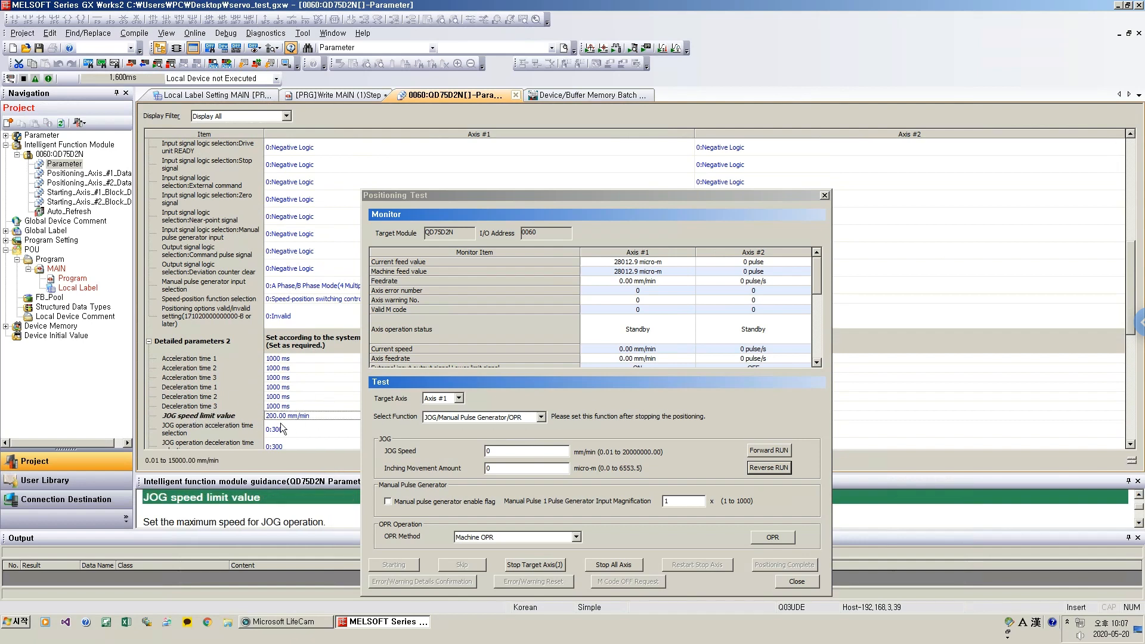
Set the JOG speed to 300 mm/min and run Axis #1 forward.
click(492, 450)
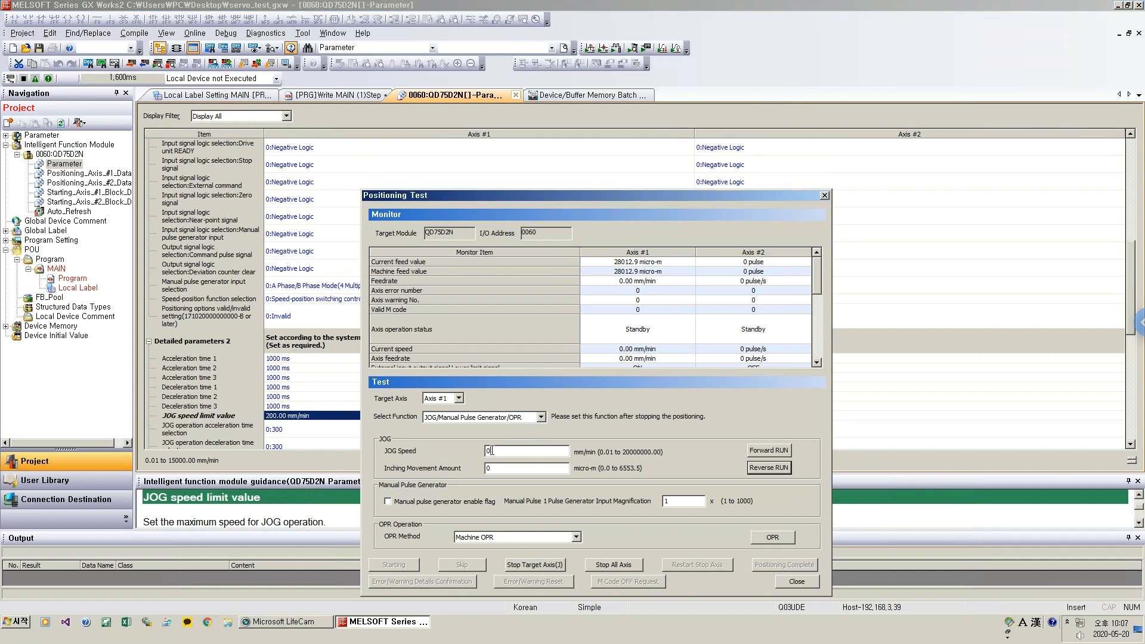
text(300)
click(775, 454)
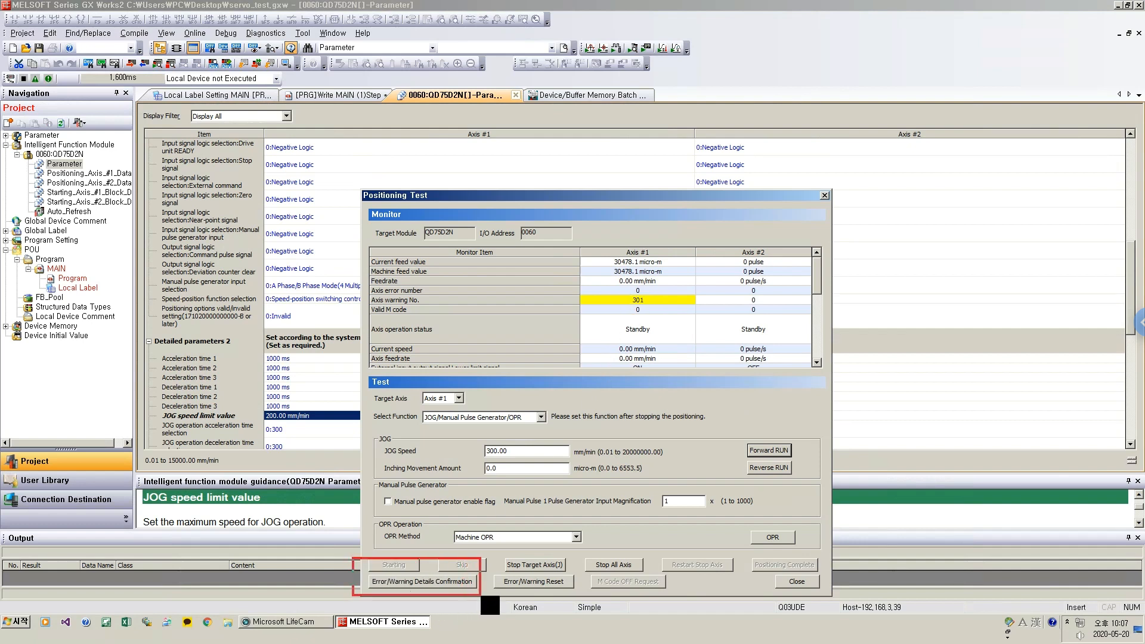
Read the Axis #1 error and warning details and close them again.
click(467, 583)
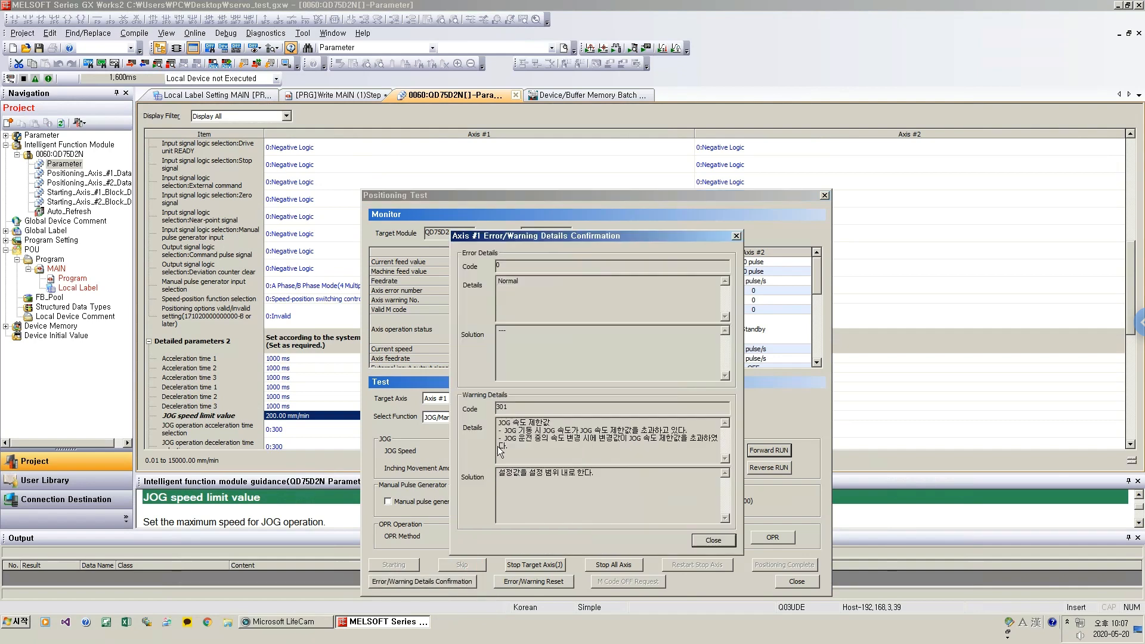
drag(498, 422, 561, 422)
click(580, 431)
click(694, 542)
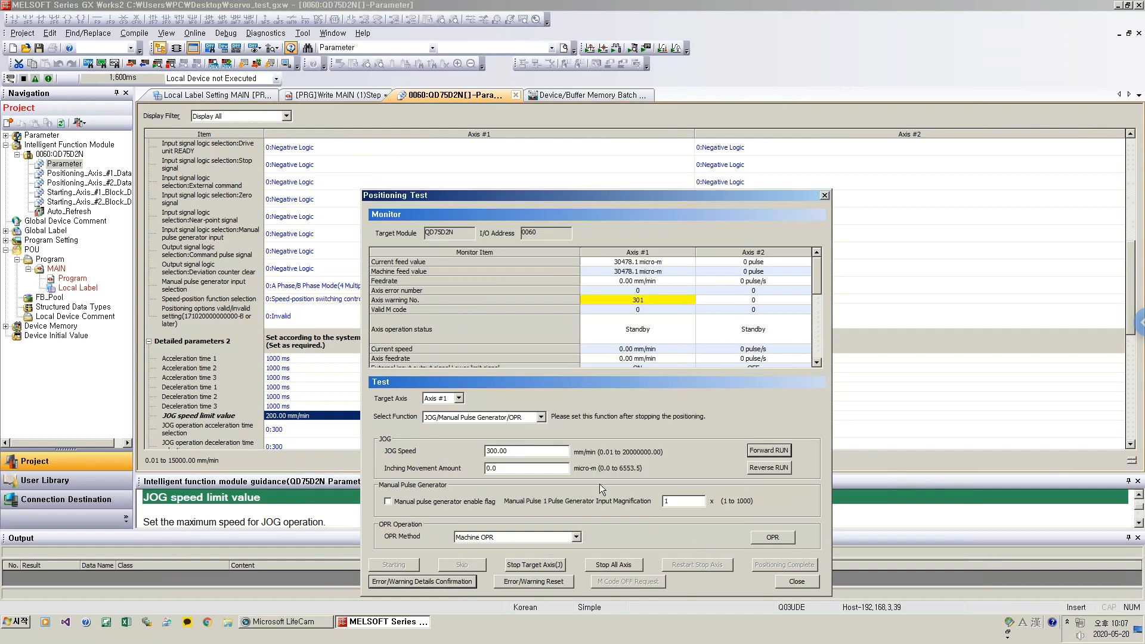
Jog Axis #1 forward again and then in reverse at the same JOG speed.
click(756, 449)
click(771, 470)
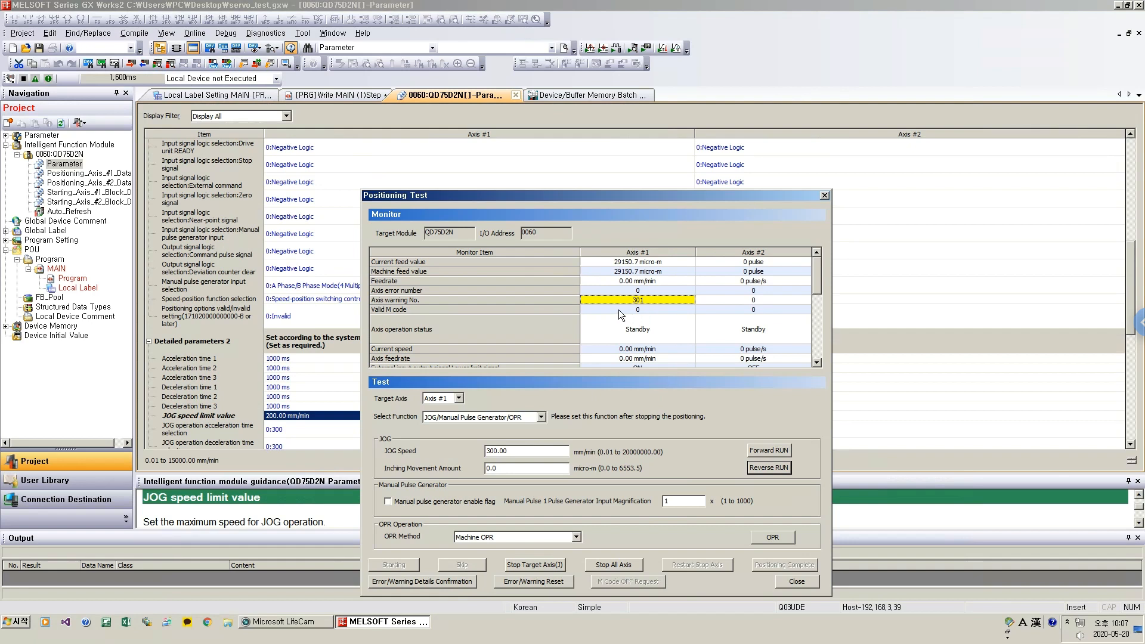
Reset the Axis #1 error/warning and move the Positioning Test window clear of the JOG speed limit parameter.
click(526, 581)
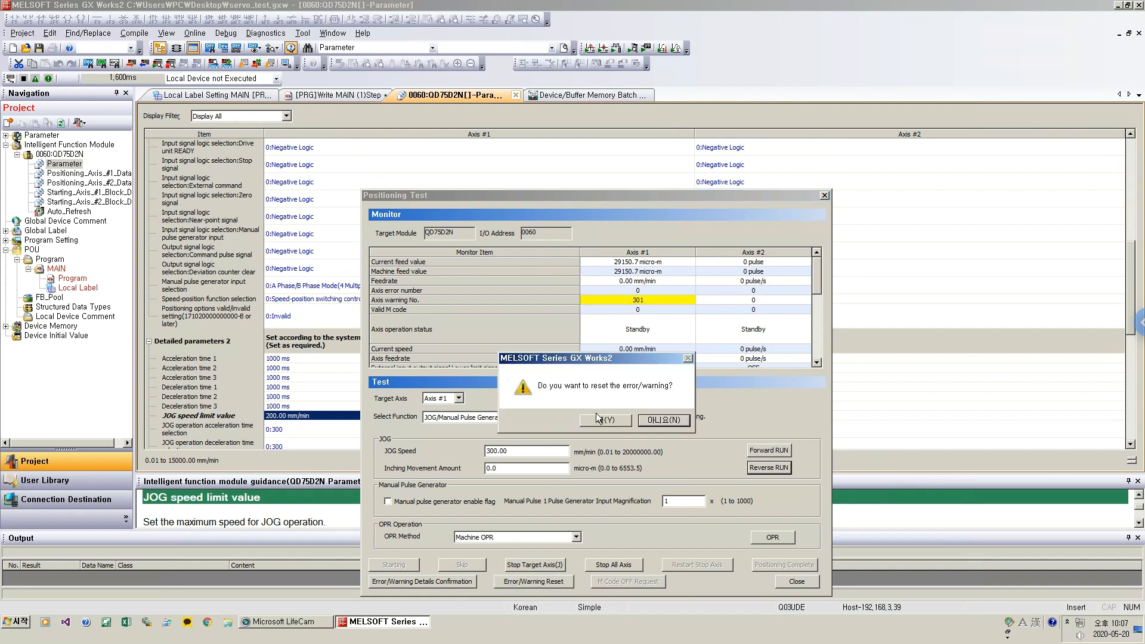
click(600, 422)
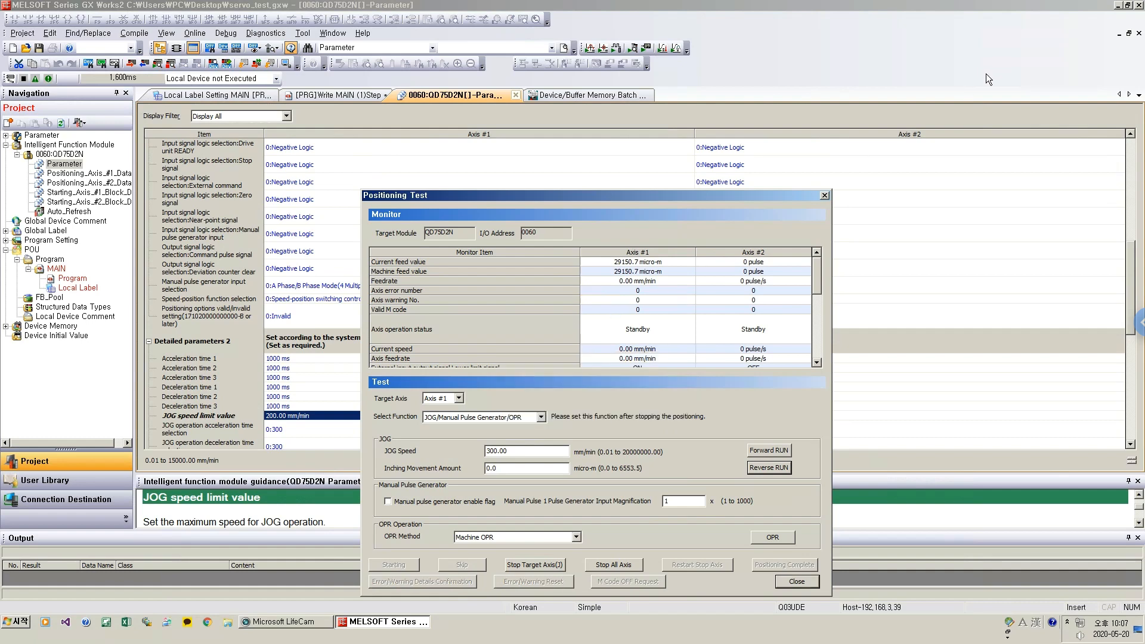
drag(791, 192, 801, 90)
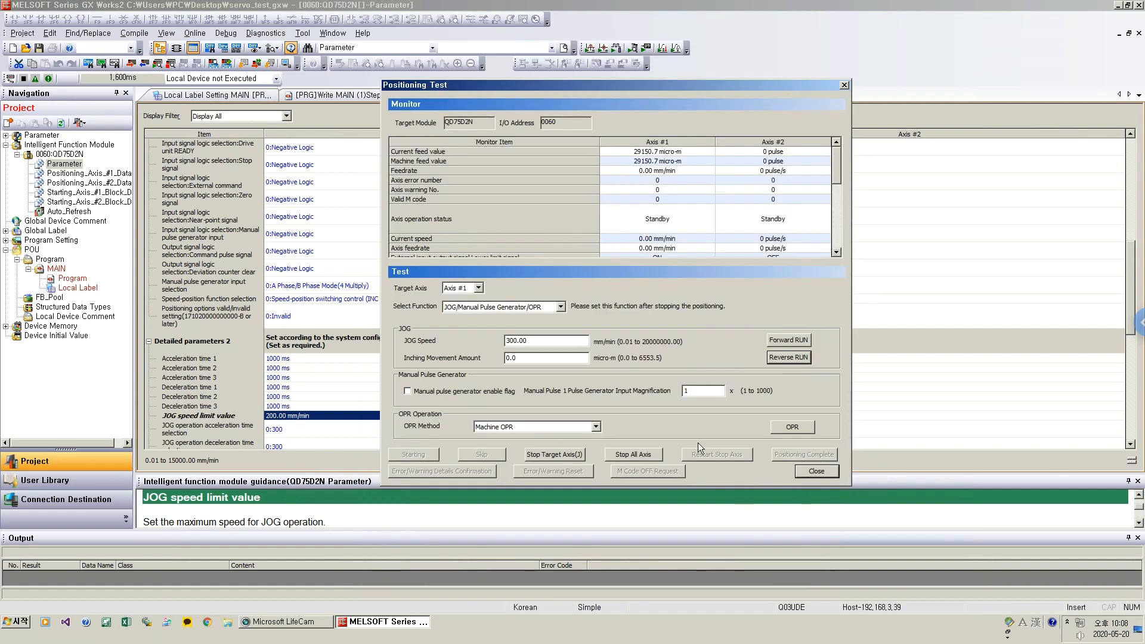
Close the Positioning Test and set the Axis #1 JOG speed limit value to 1000 mm/min in the QD75D2N parameters.
double_click(284, 417)
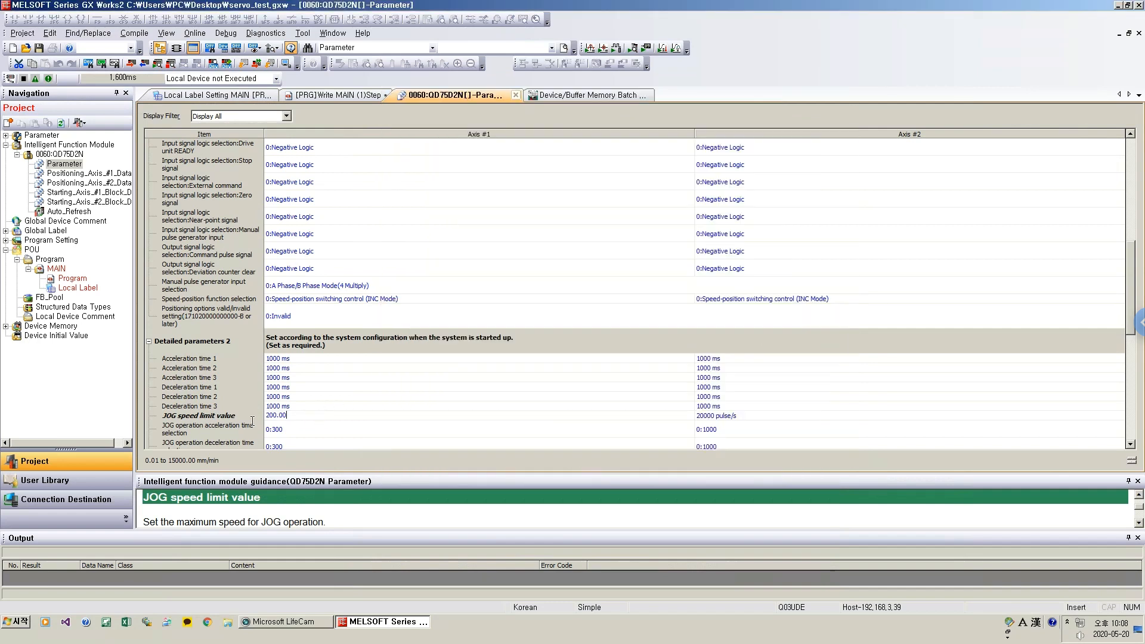
key(ctrl+a)
text(1500)
key(ctrl+a)
text(1000)
key(Return)
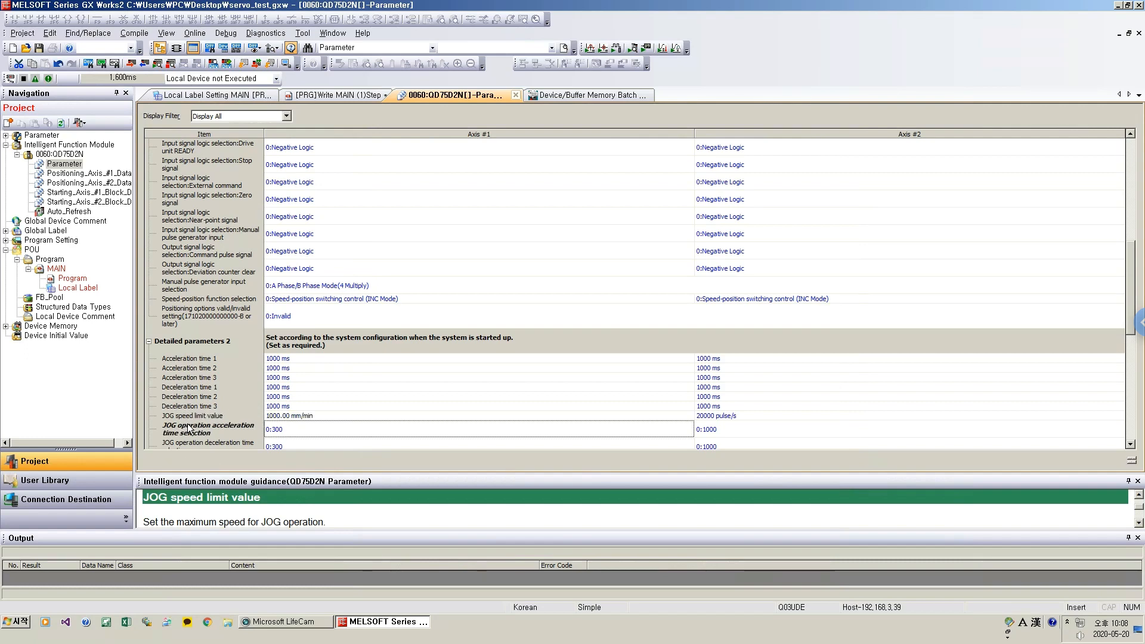
Write the 0060:QD75D2N intelligent function module data to the PLC and close the Online Data Operation dialog.
click(196, 34)
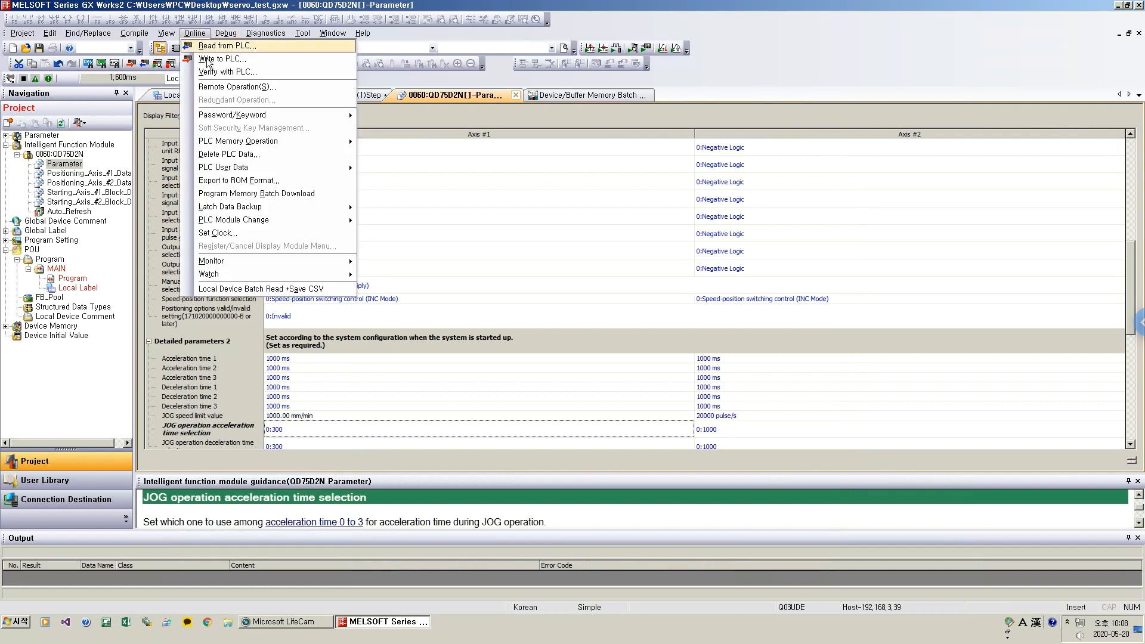
click(208, 60)
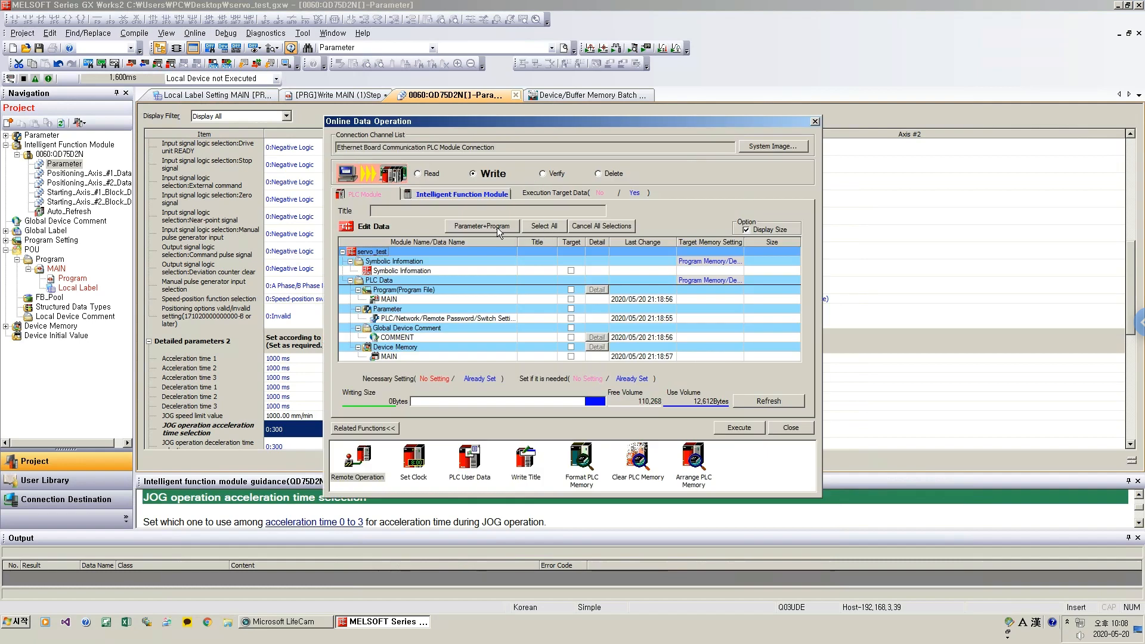
click(470, 191)
click(736, 426)
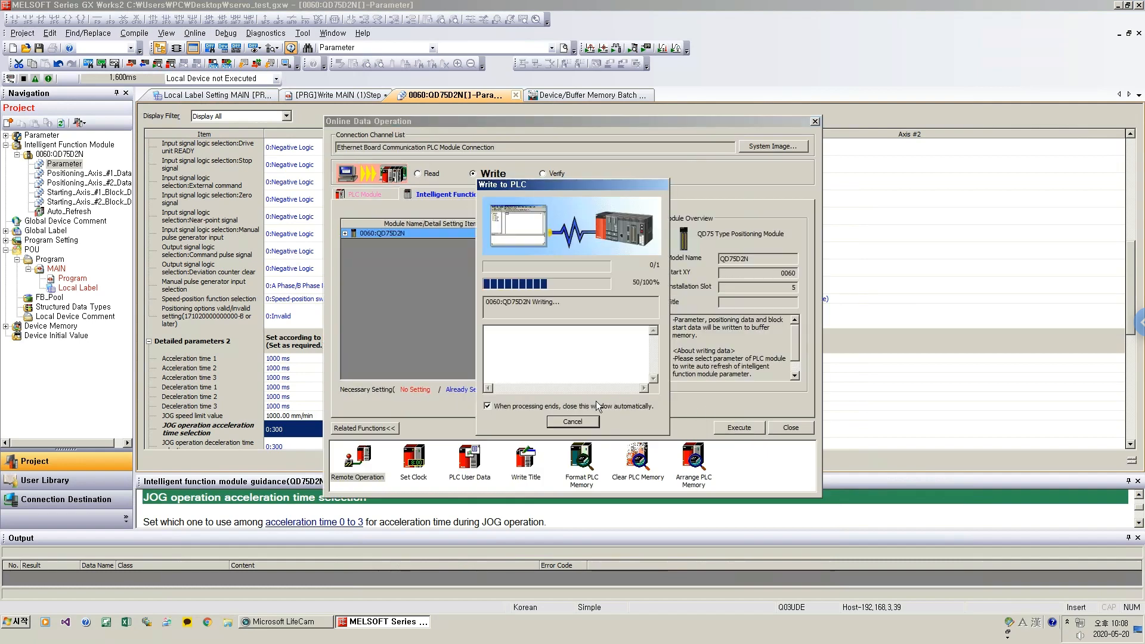
click(600, 352)
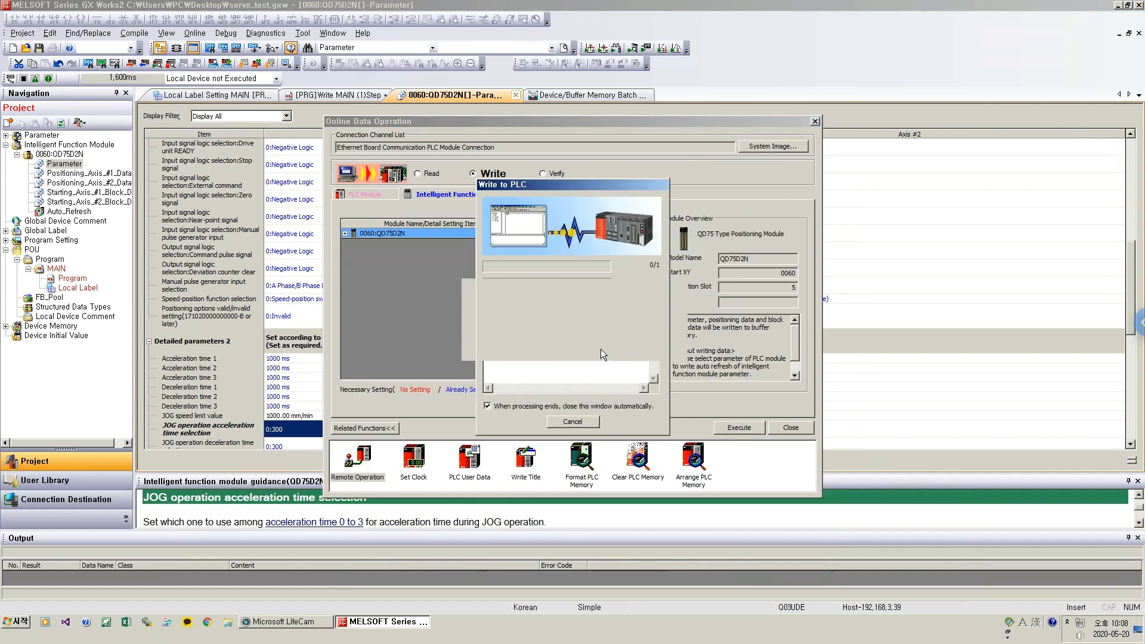
click(582, 331)
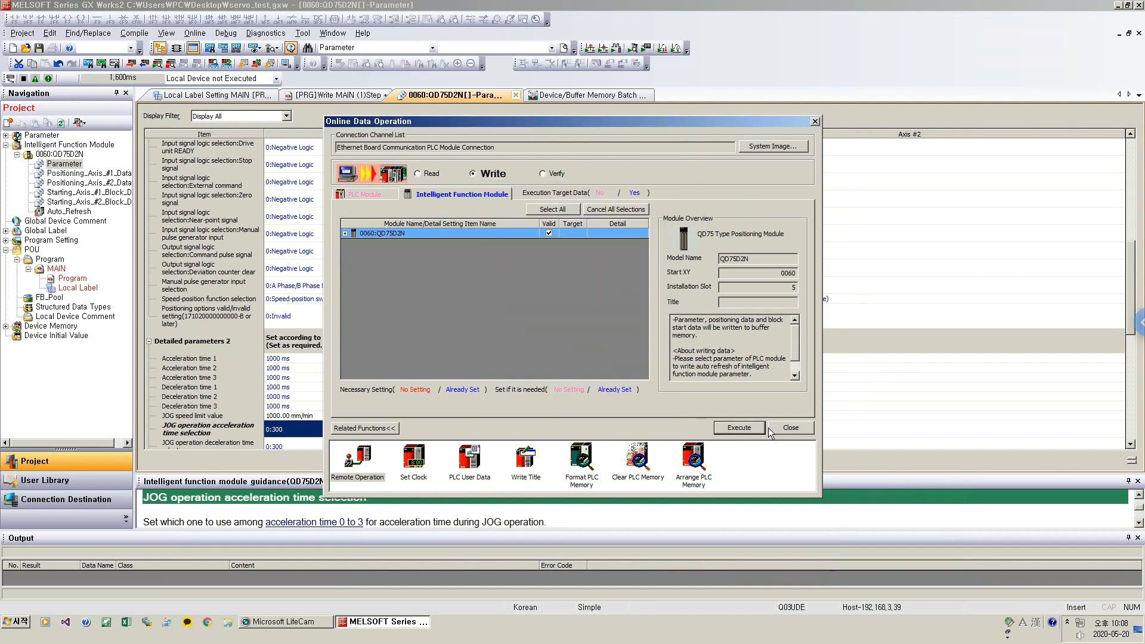
click(787, 430)
Open the QD75/LD75 Positioning Test for the QD75D2N module and accept its prompts.
click(195, 34)
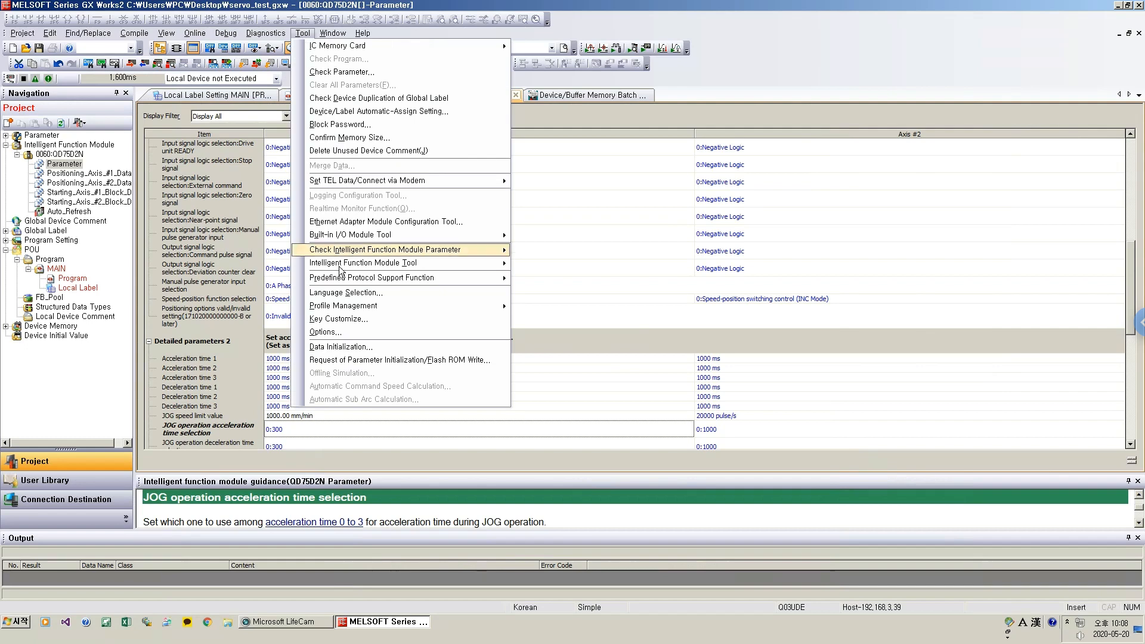
mouse_move(402, 264)
mouse_move(581, 317)
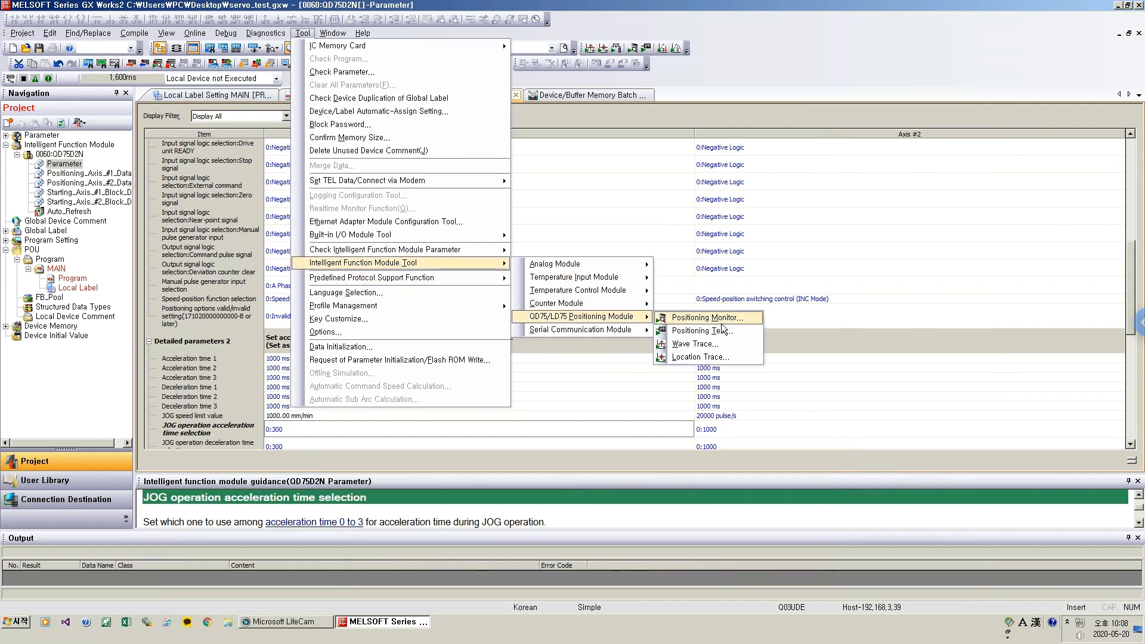
click(720, 331)
click(668, 360)
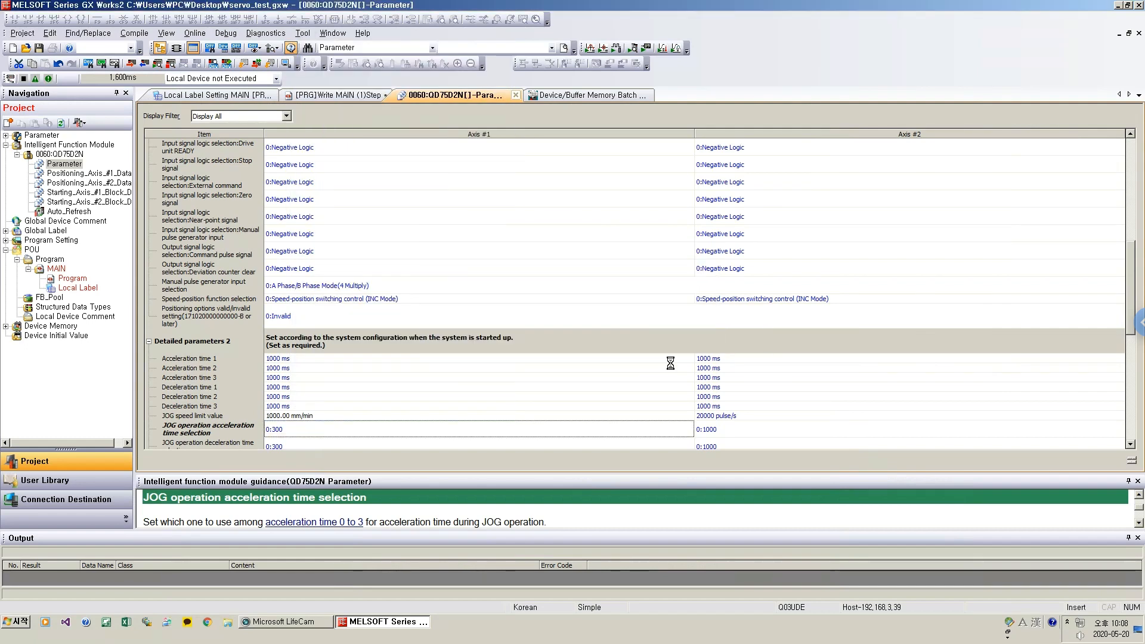
click(561, 394)
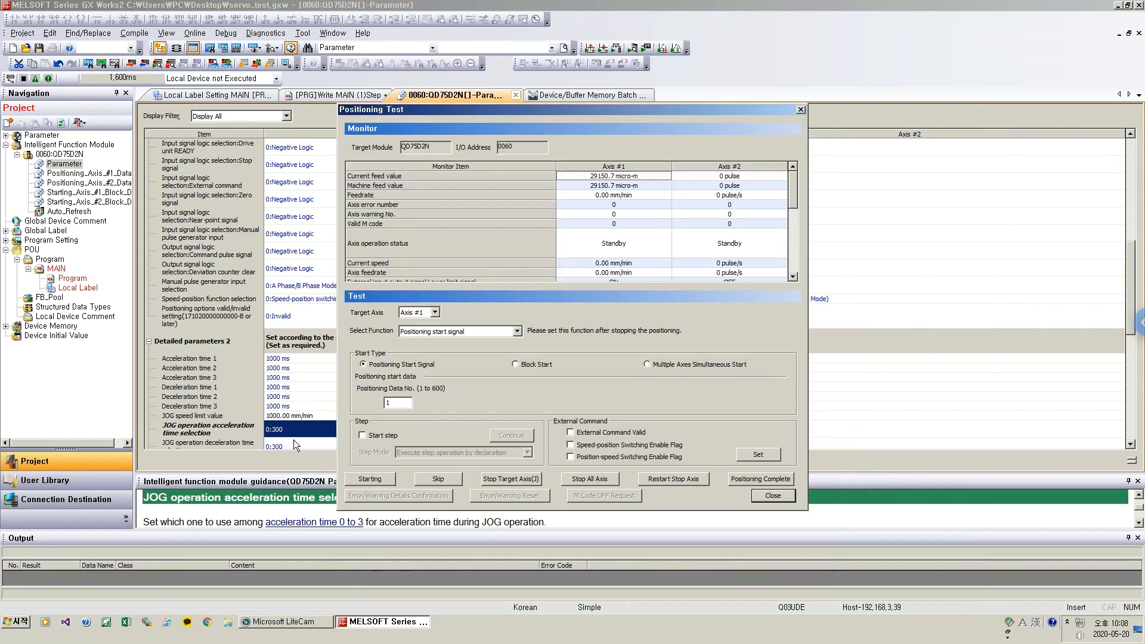
Select the JOG/Manual Pulse Generator/OPR function, set the JOG speed to 1000 mm/min, and run Axis #1 forward and in reverse.
click(435, 331)
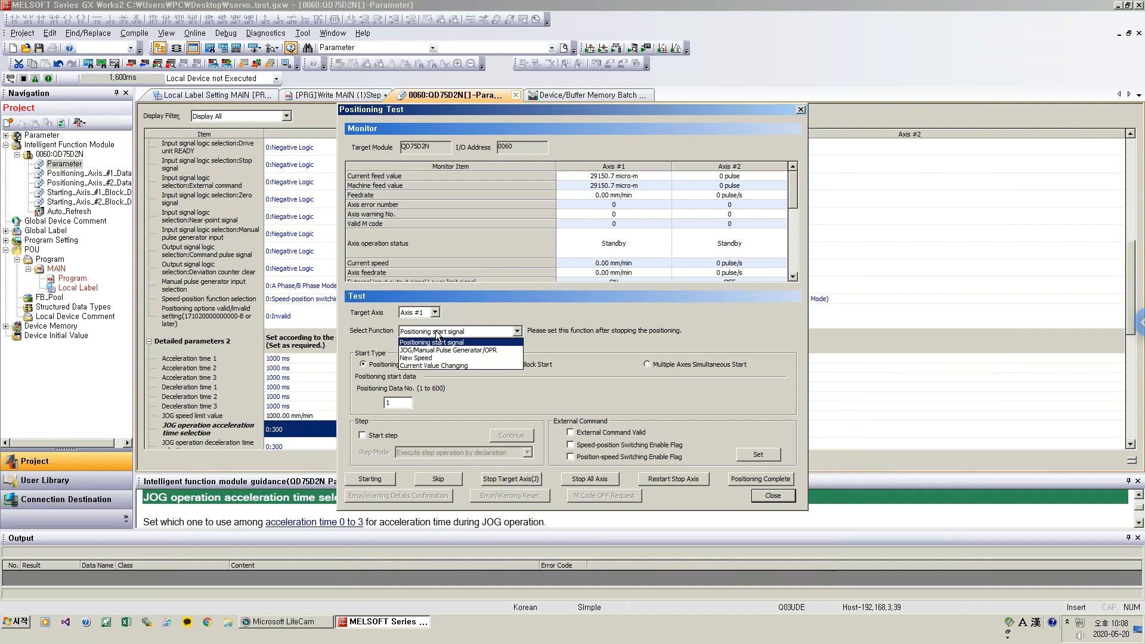
click(431, 356)
click(477, 364)
text(1000)
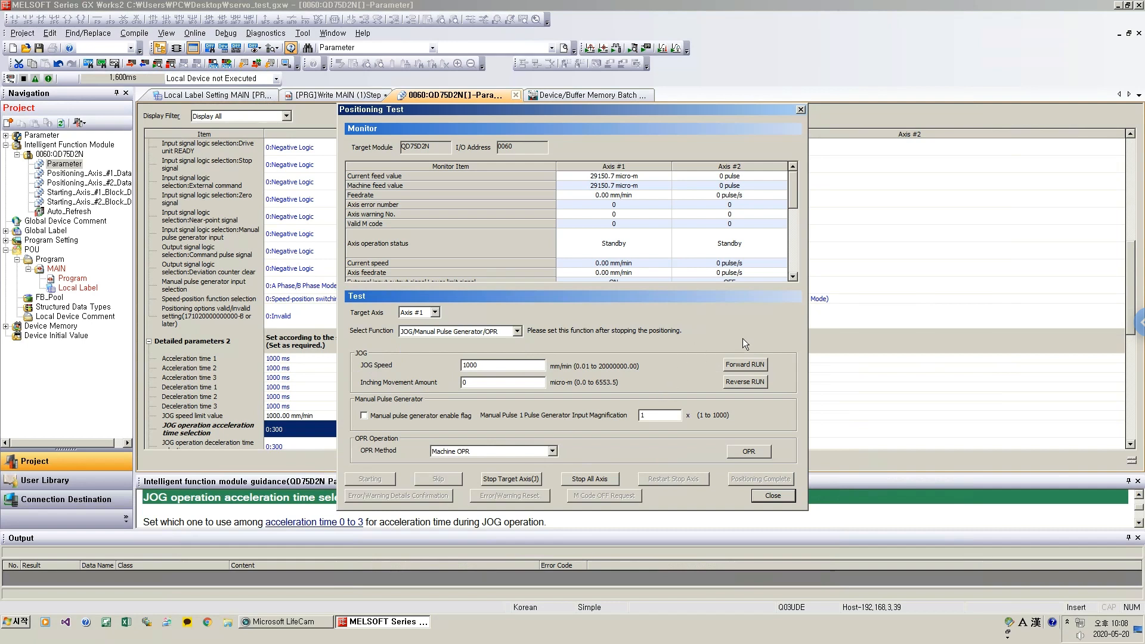
click(738, 363)
click(741, 384)
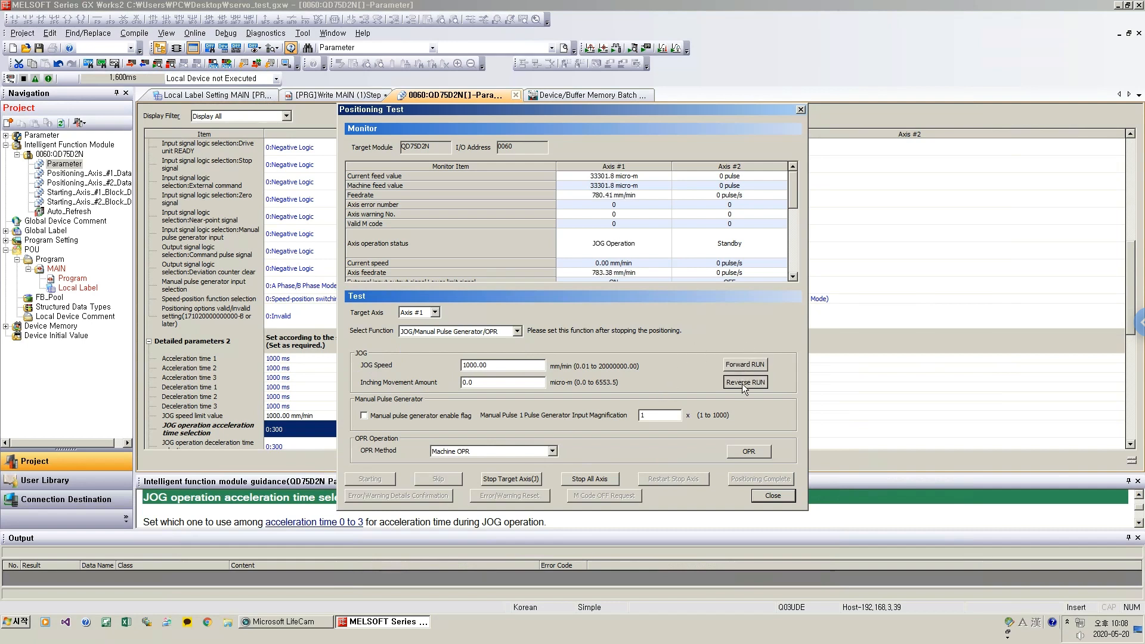
Restore the project window to a smaller size and arrange the LifeCam camera view and the Positioning Test window side by side.
click(1126, 5)
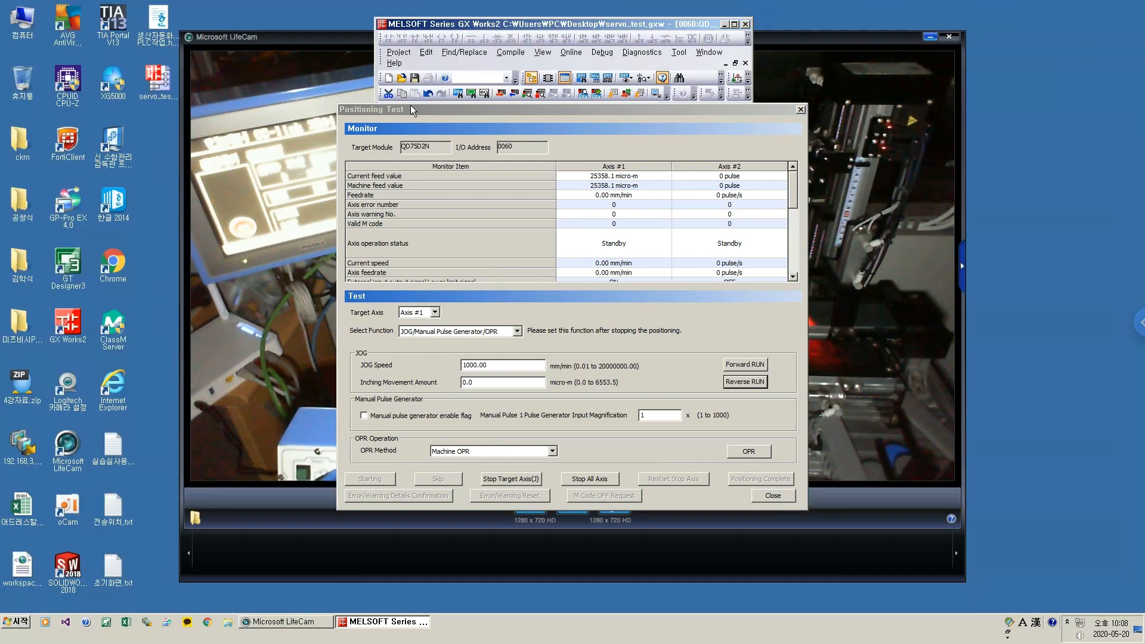
drag(306, 37, 106, 1)
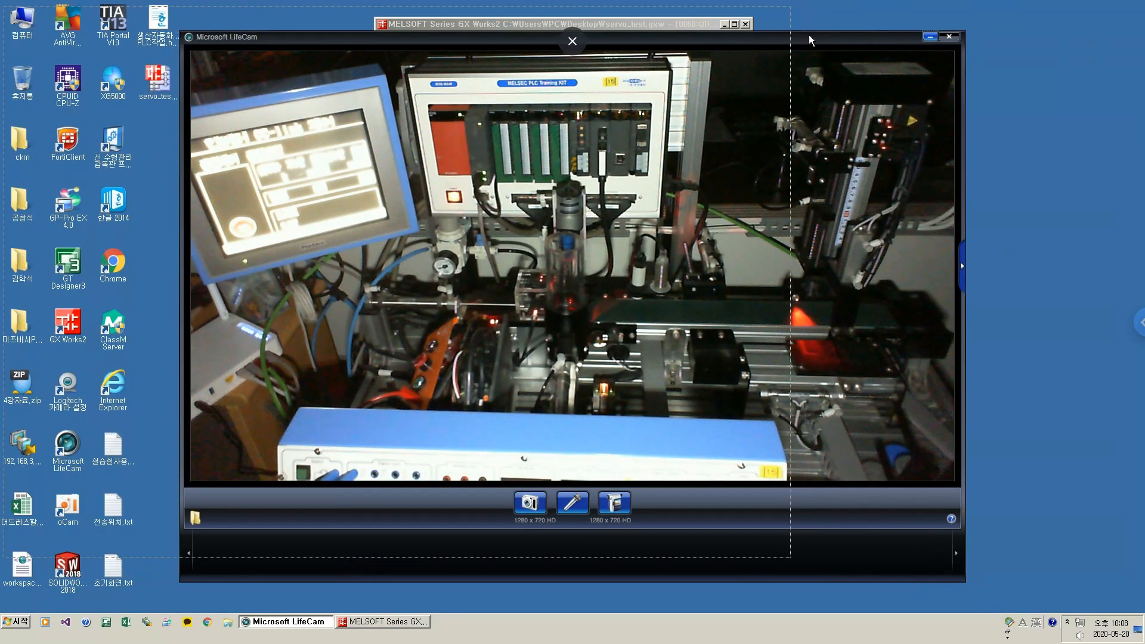
click(1071, 153)
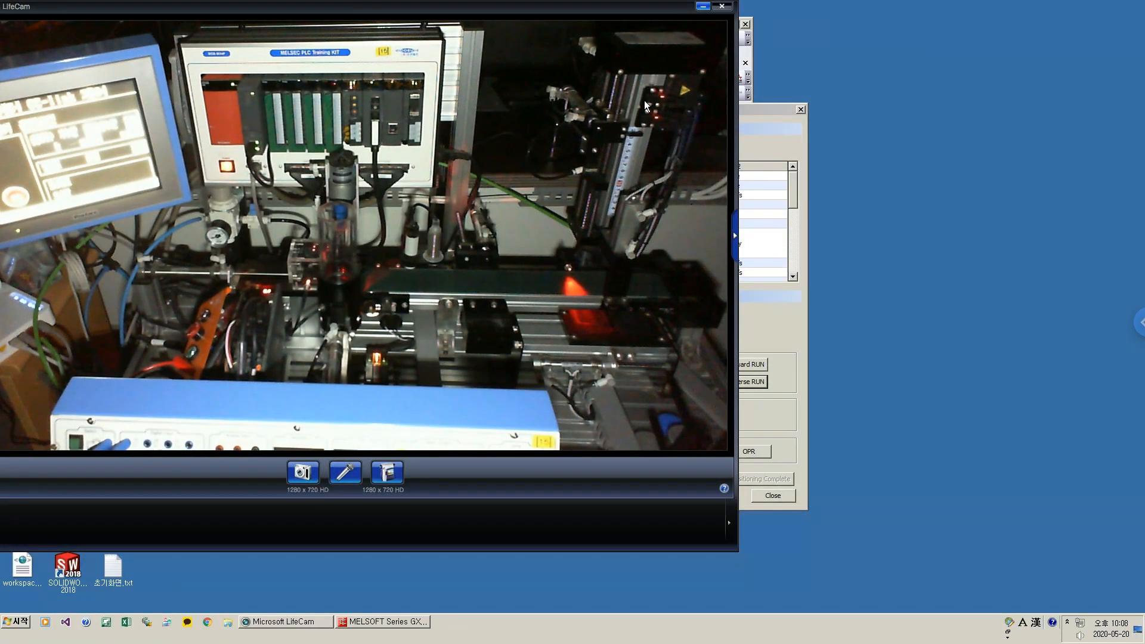
click(746, 108)
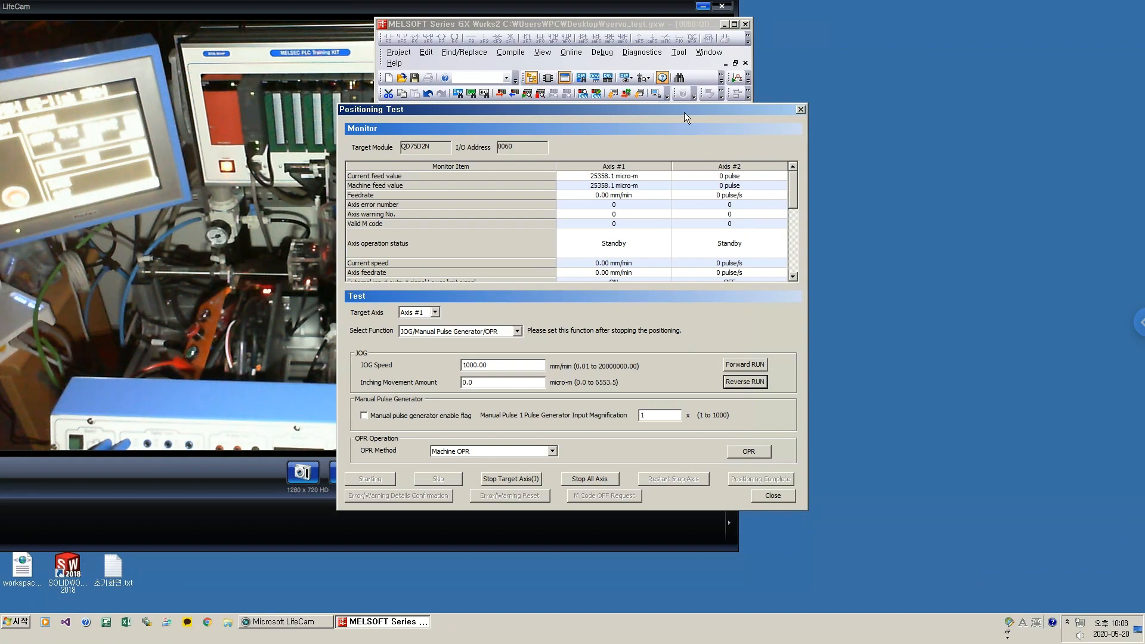
drag(684, 112, 1016, 140)
click(611, 12)
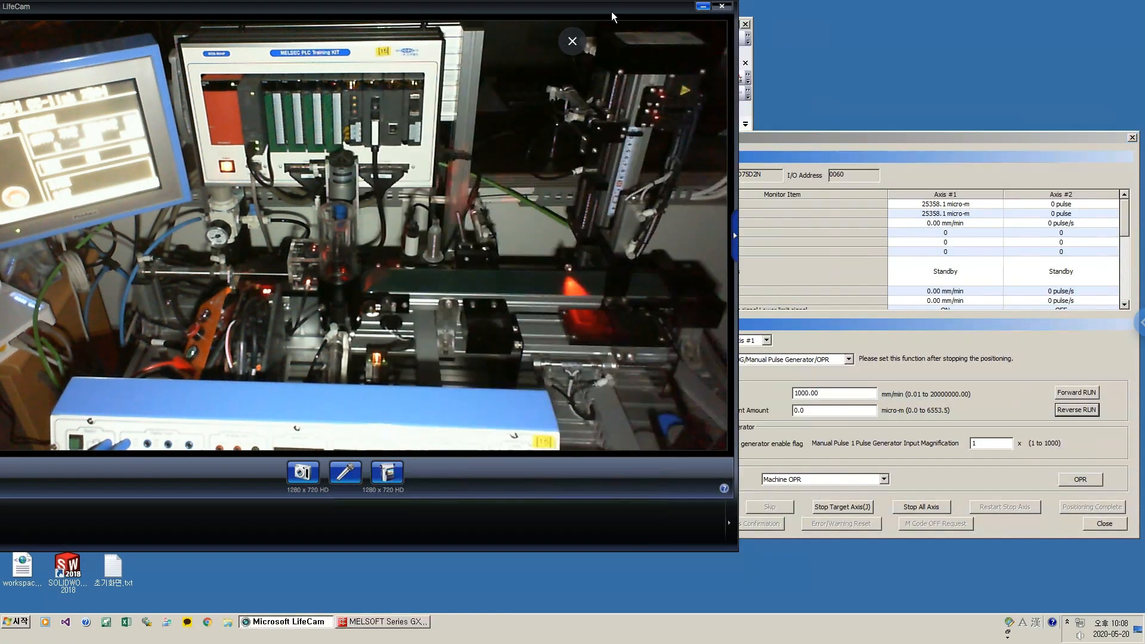
click(823, 183)
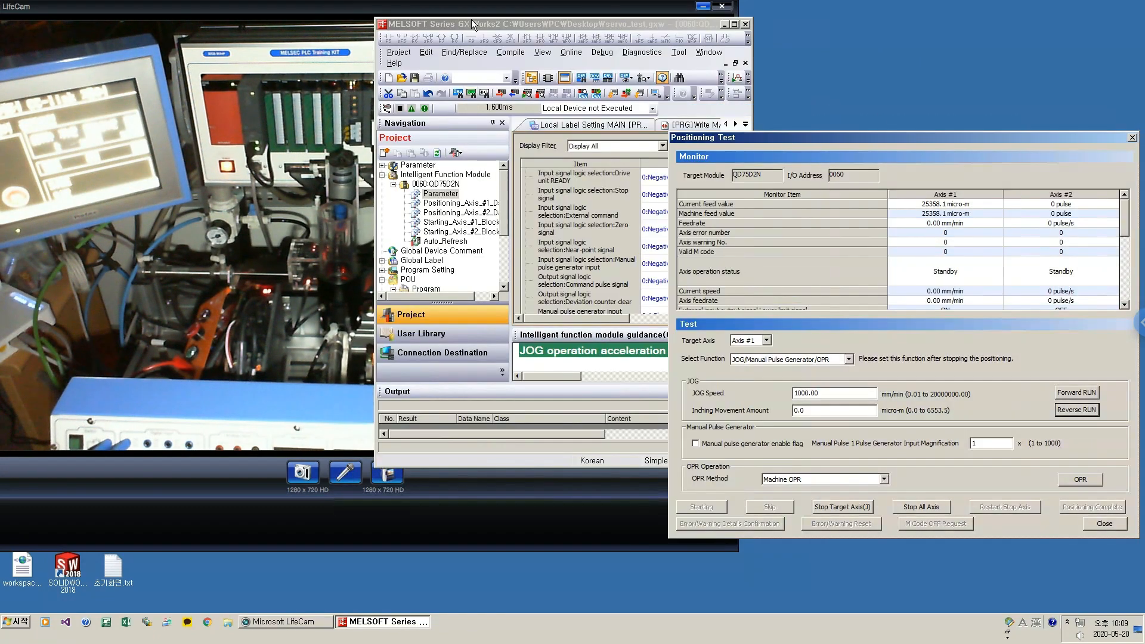
drag(471, 19, 856, 10)
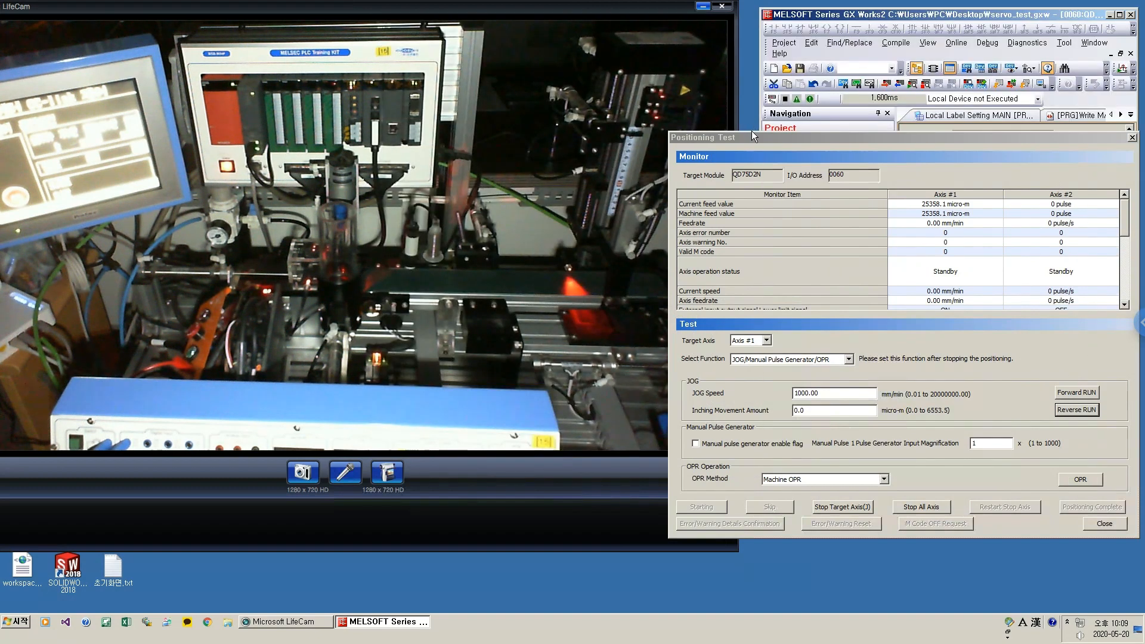
click(751, 132)
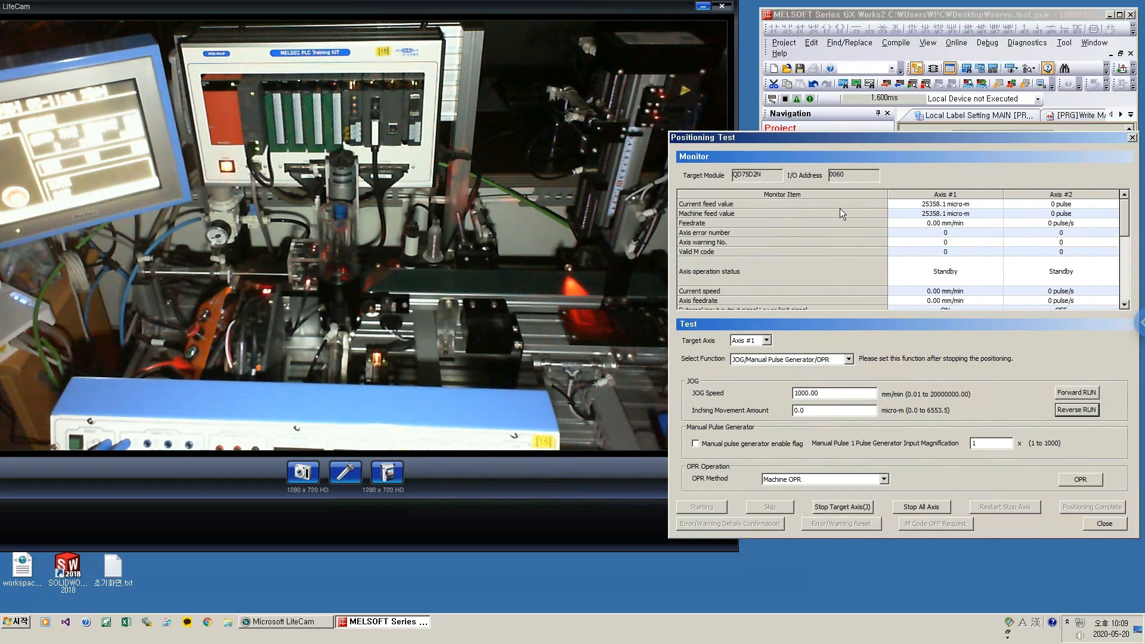
Jog Axis #1 forward twice and once in reverse, and return it to its origin with Machine OPR.
click(1067, 392)
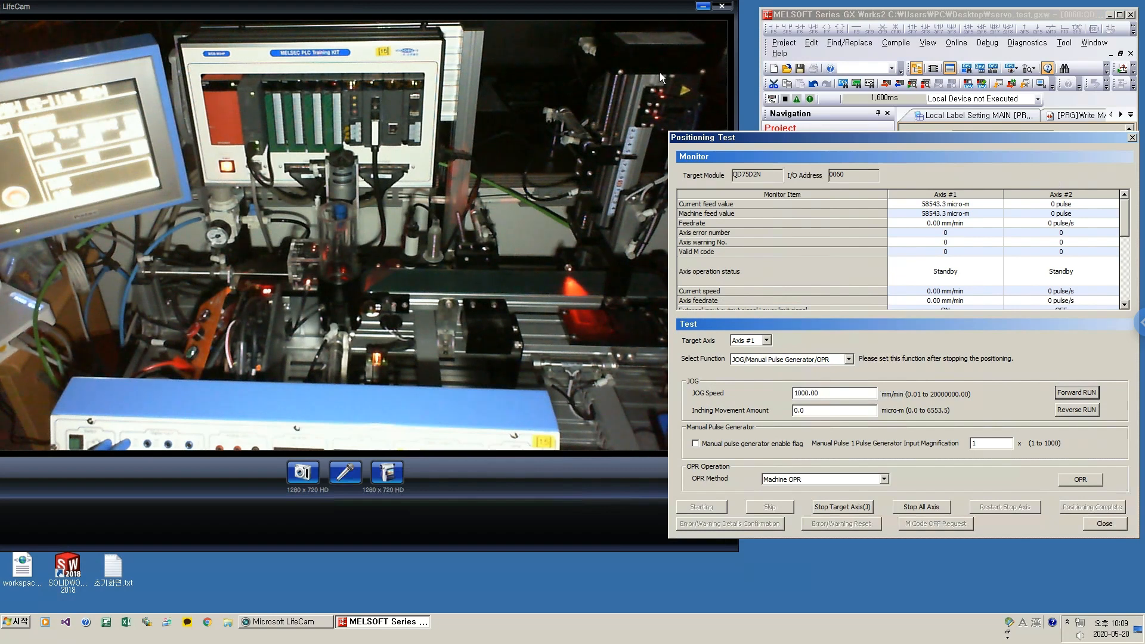
click(1080, 391)
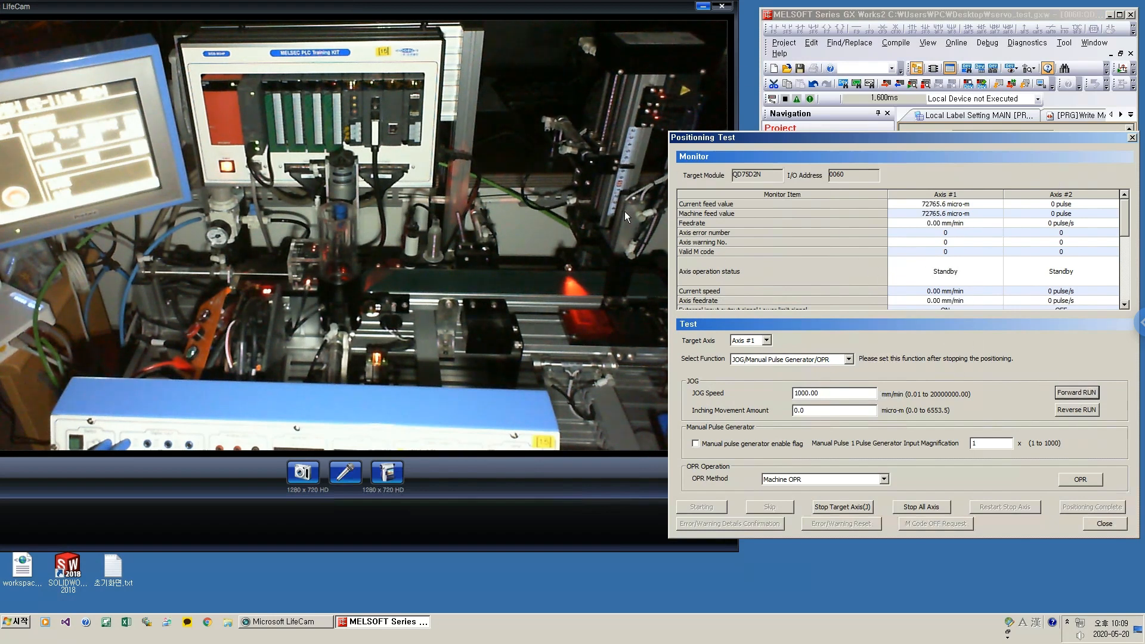
click(1076, 410)
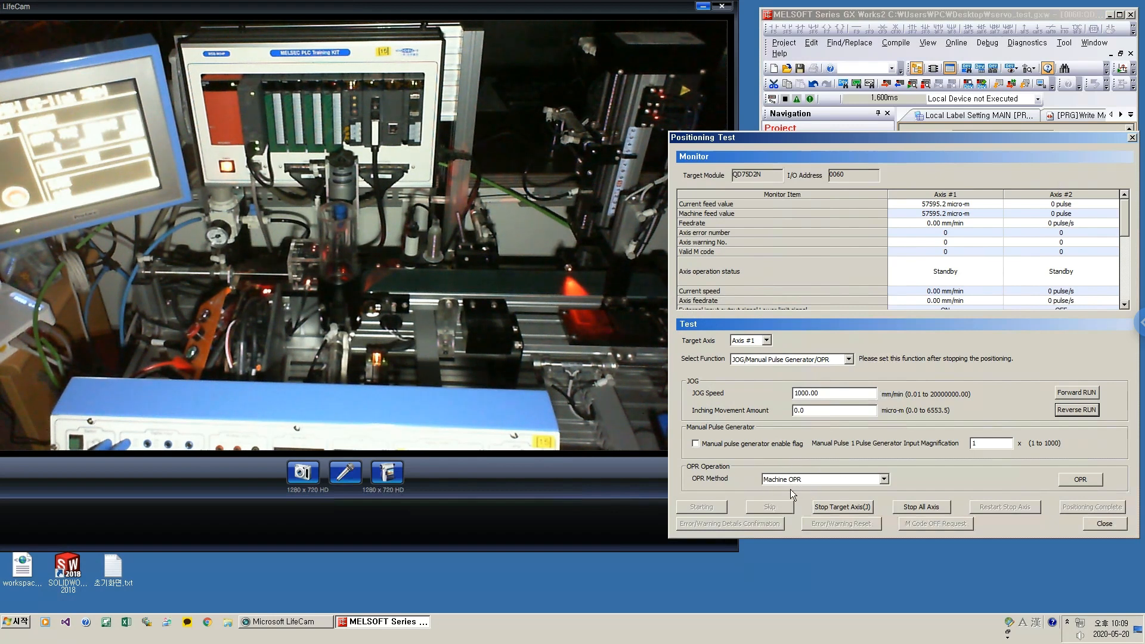
click(1096, 482)
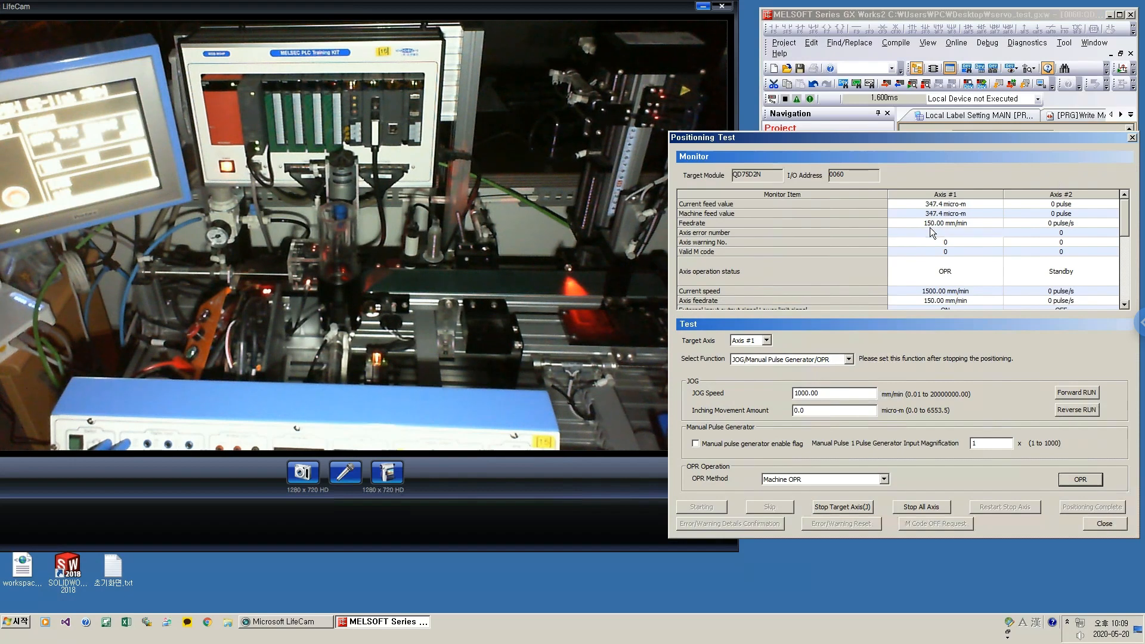
Move the Positioning Test window off the project window and maximize the project window with the QD75D2N parameters.
click(883, 20)
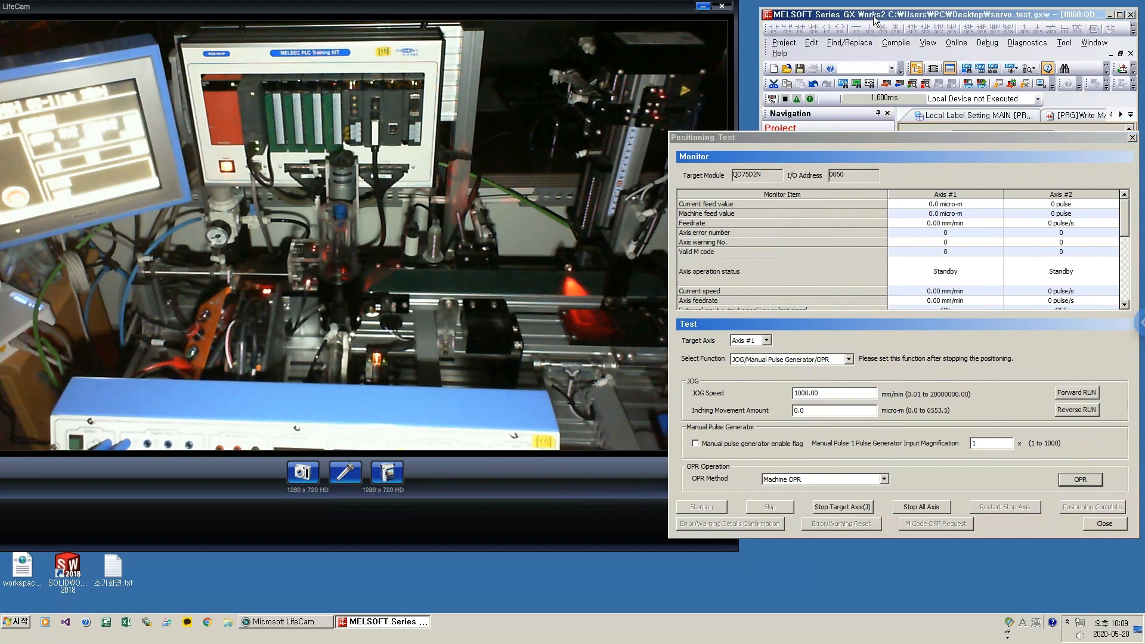
drag(892, 141, 555, 284)
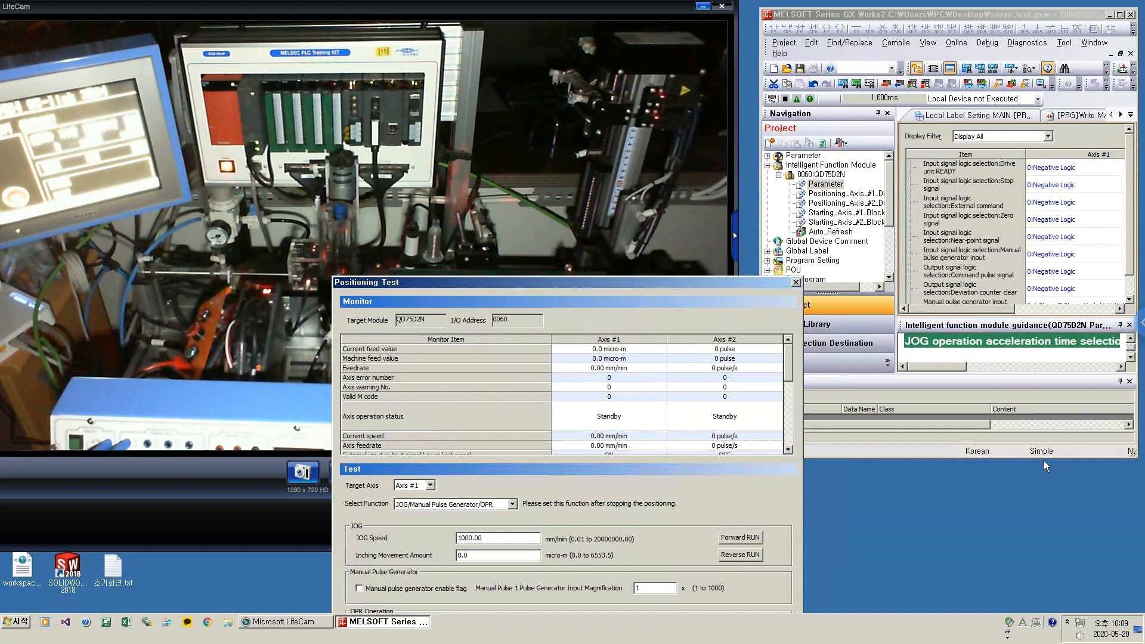
drag(1044, 461, 1064, 612)
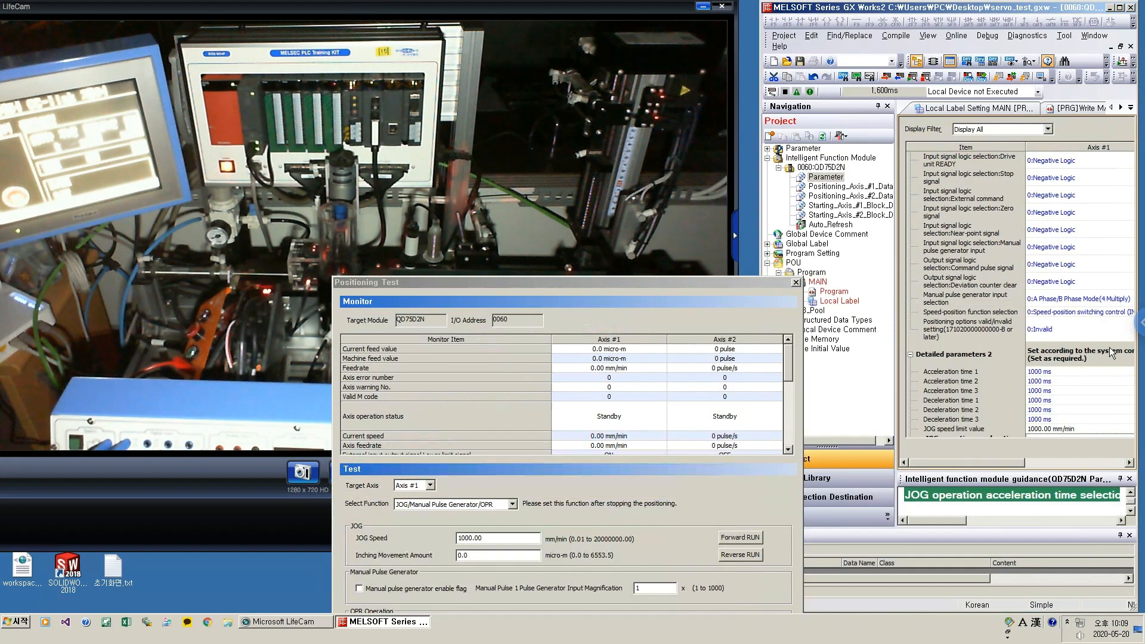
click(1047, 409)
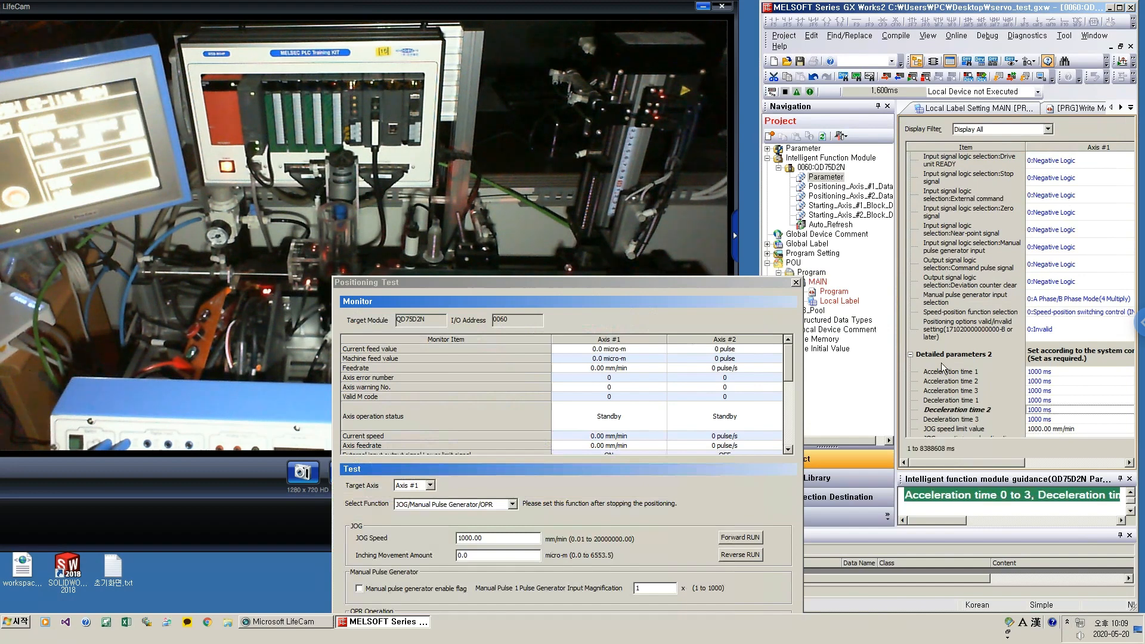
drag(879, 8, 880, 21)
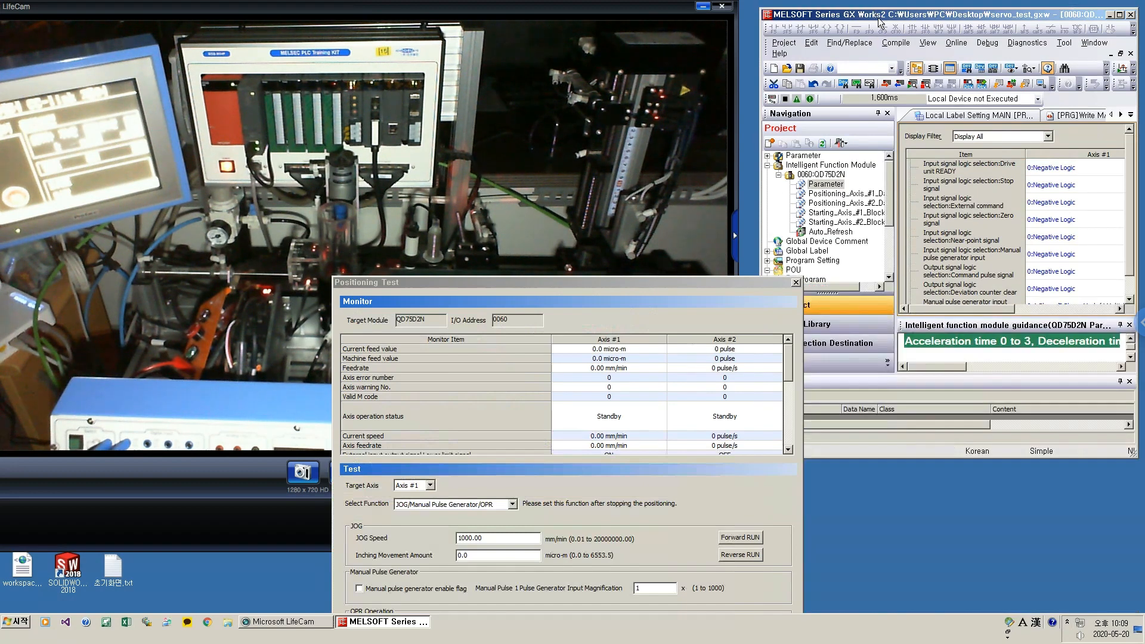
double_click(879, 20)
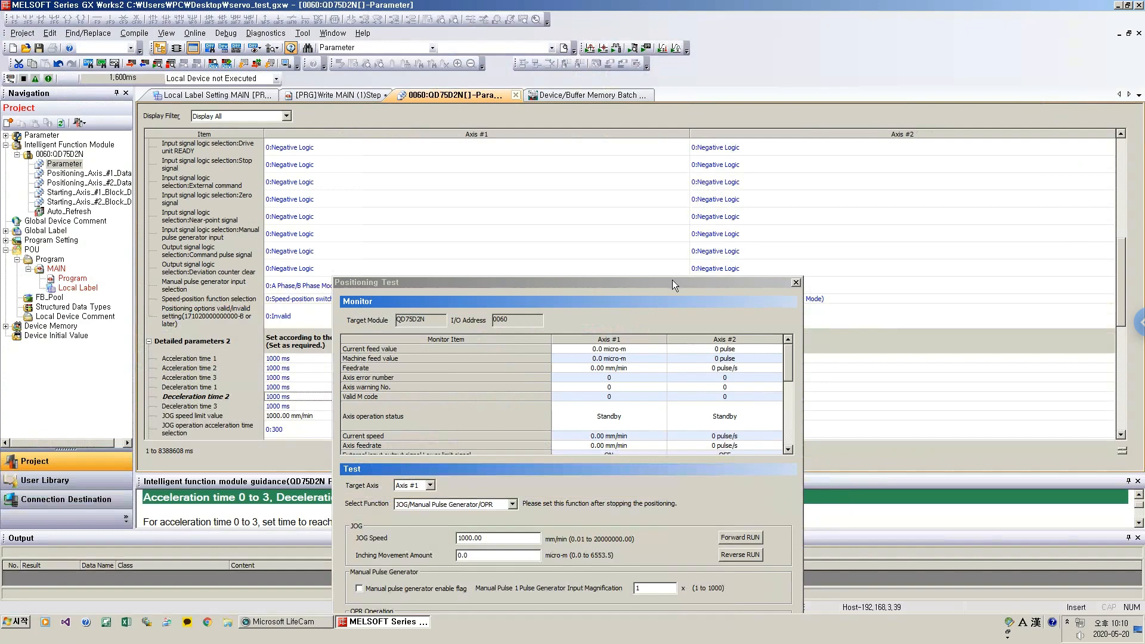
Move the Positioning Test window aside and examine the OPR basic parameters set for Axis #1.
drag(671, 280, 879, 192)
drag(1117, 269, 1120, 368)
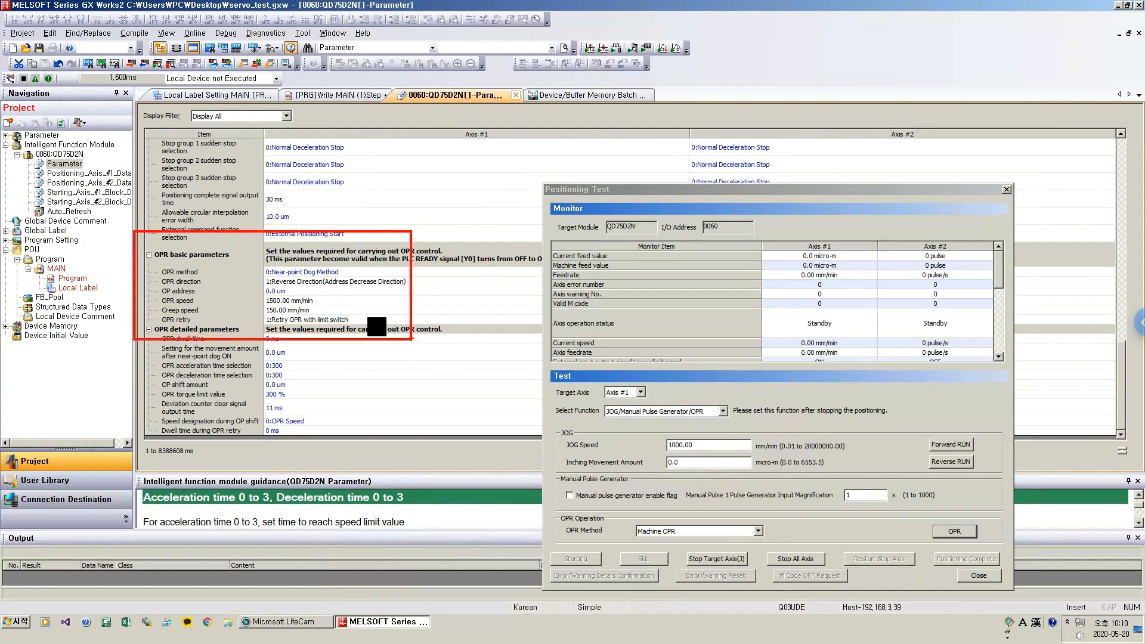
drag(320, 301, 424, 259)
drag(323, 310, 383, 354)
key(Escape)
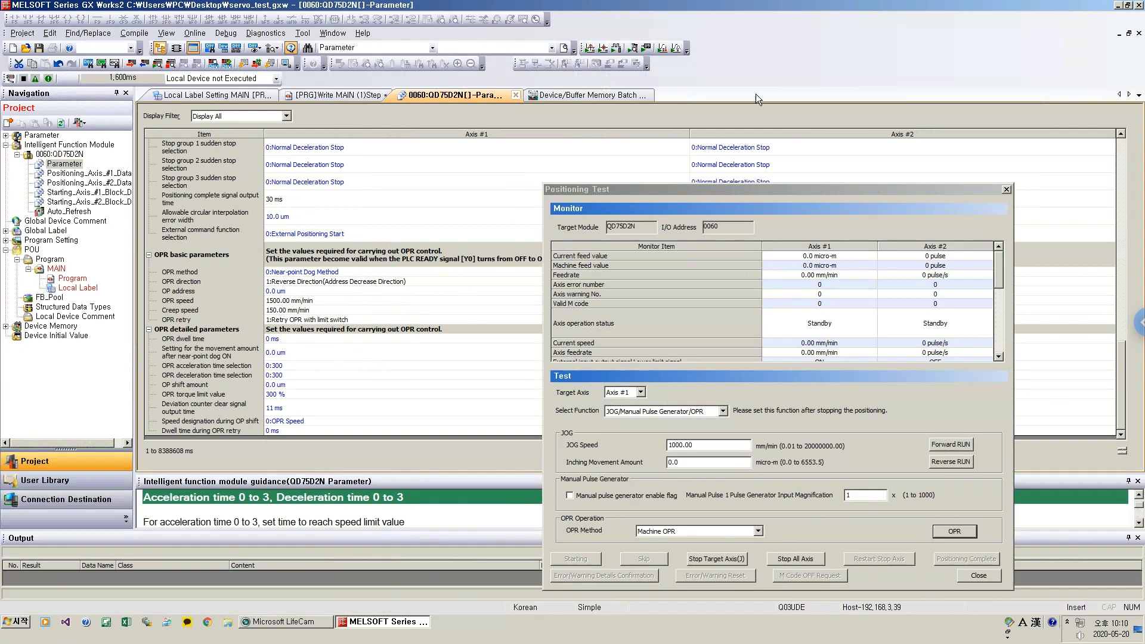
Restore the smaller project window, place Positioning Test beside the camera view, jog Axis #1 forward, and run Machine OPR.
click(1127, 5)
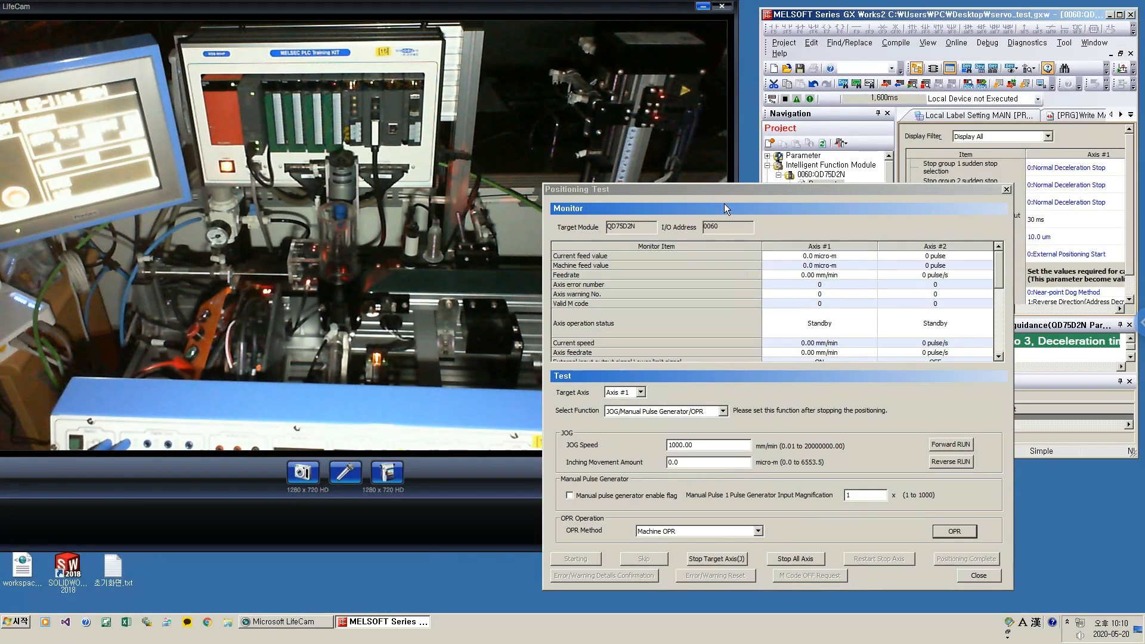
drag(724, 189, 858, 165)
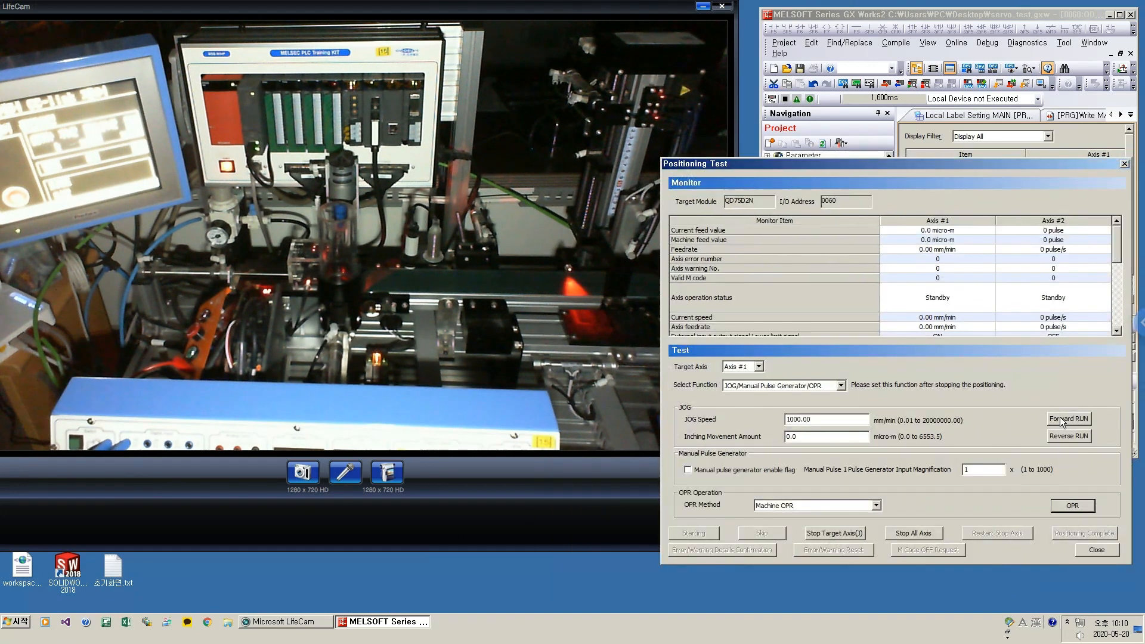
click(1060, 418)
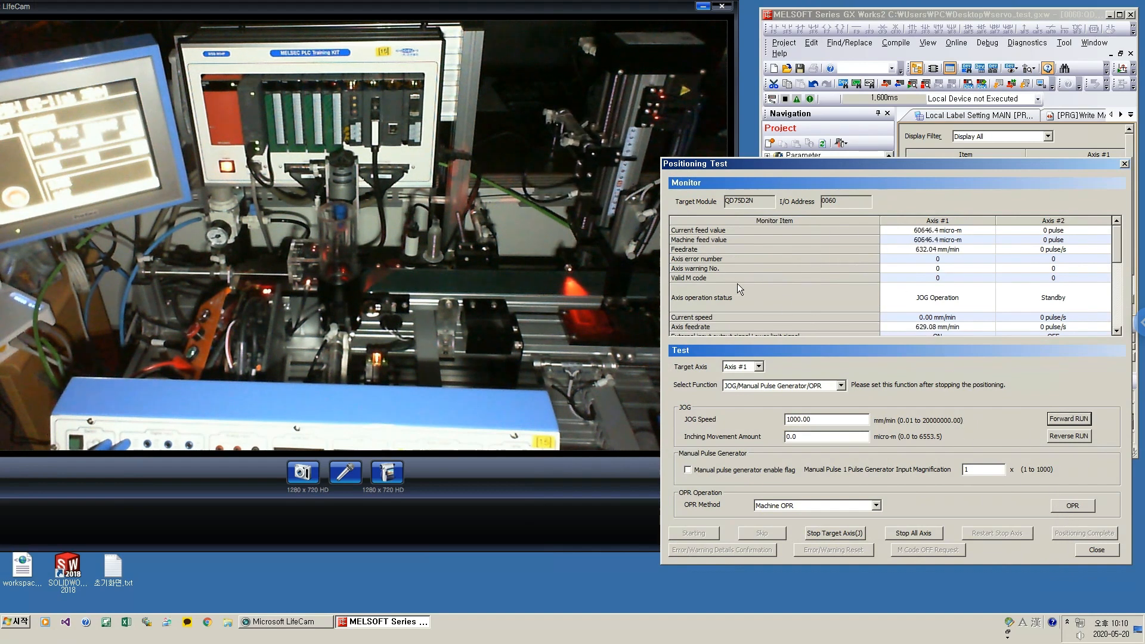
click(1085, 507)
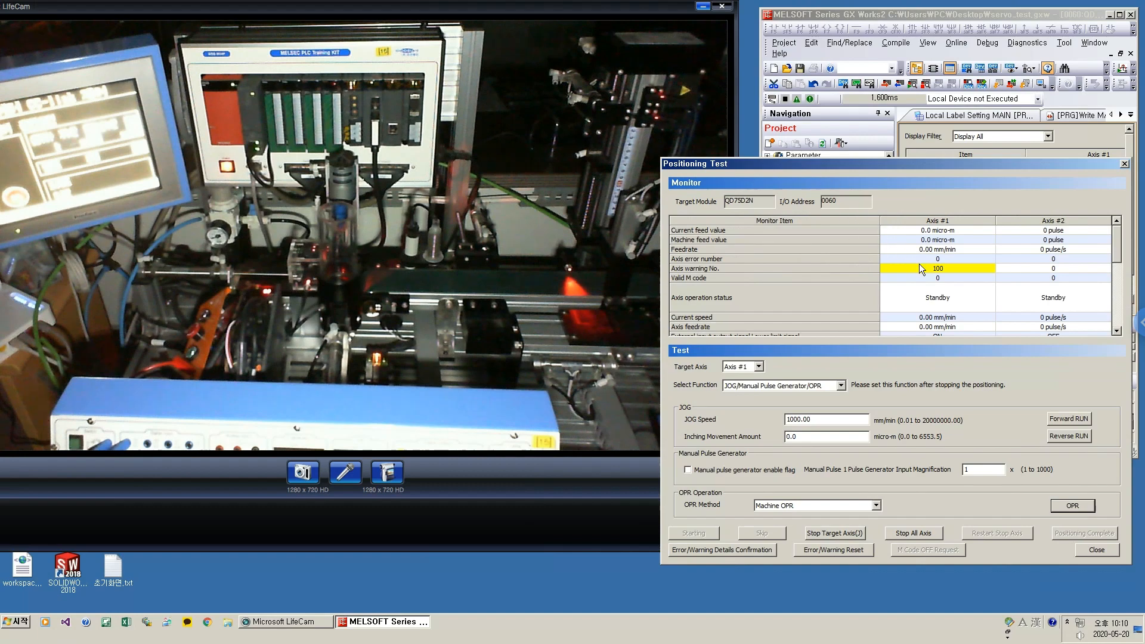
Check the Axis #1 error/warning details and reset the warning.
click(741, 552)
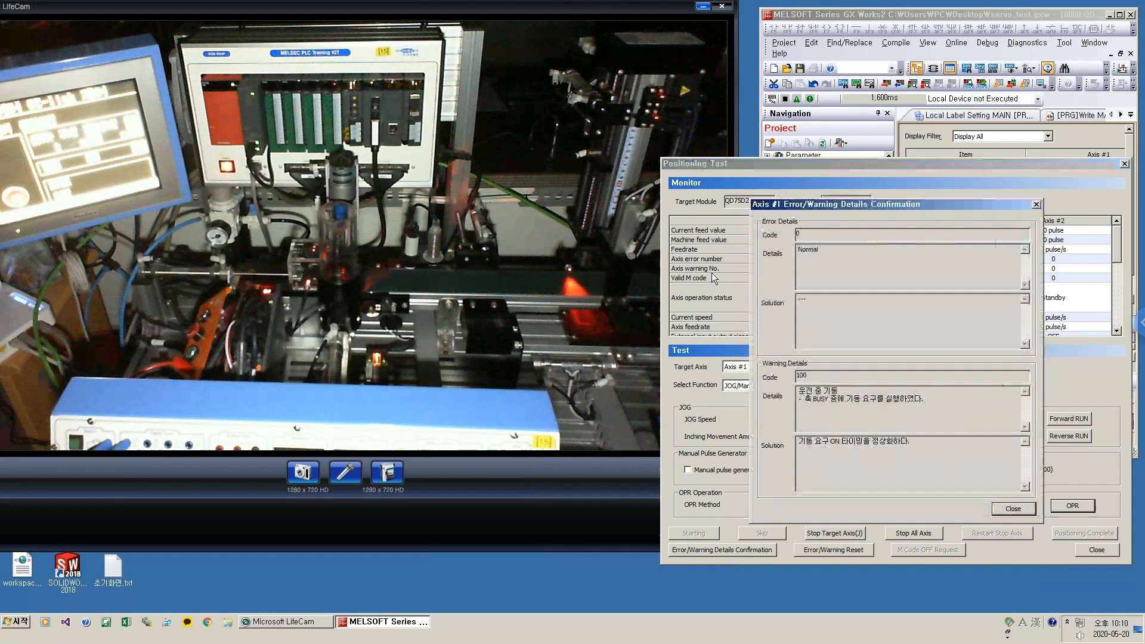
click(1012, 509)
click(837, 549)
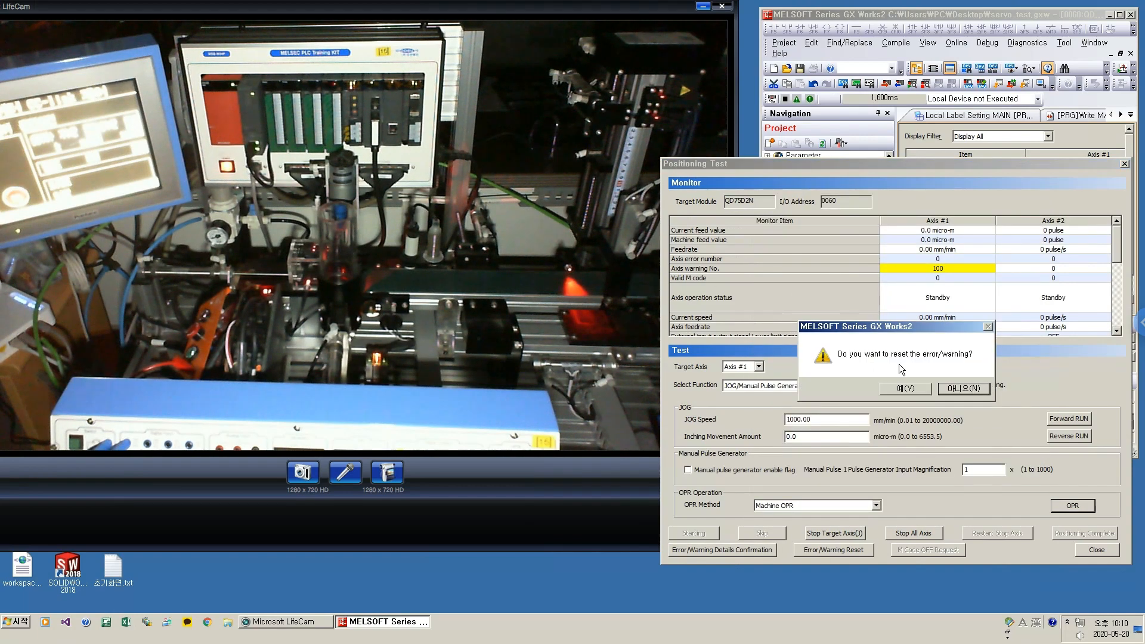
click(904, 389)
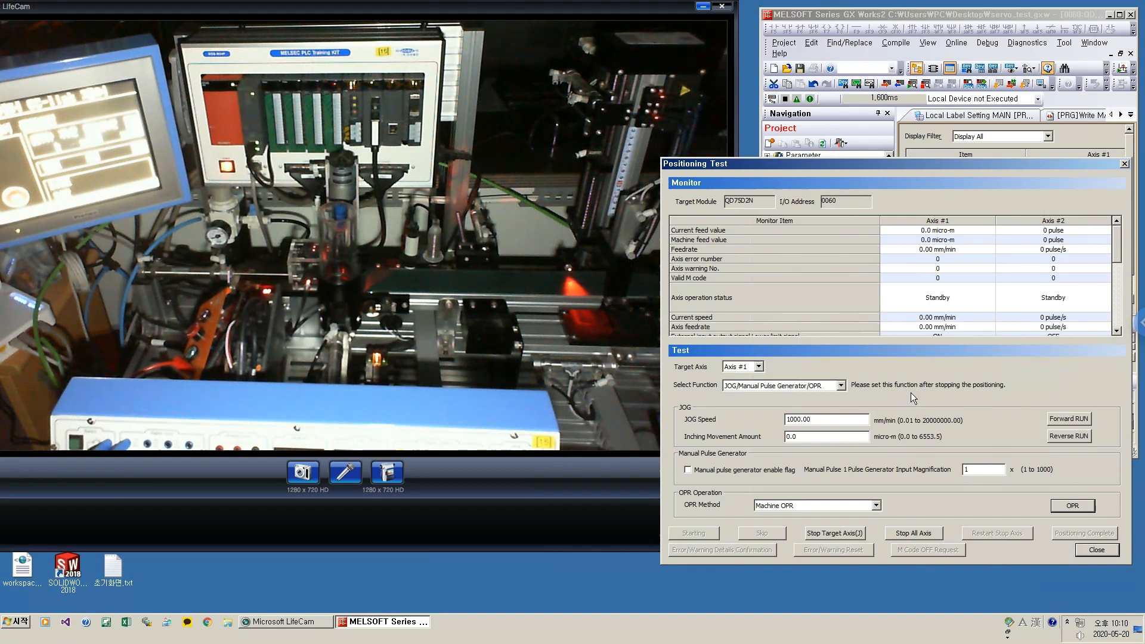
Jog Axis #1 forward at 1000 mm/min and return it to its origin with Machine OPR.
click(1067, 421)
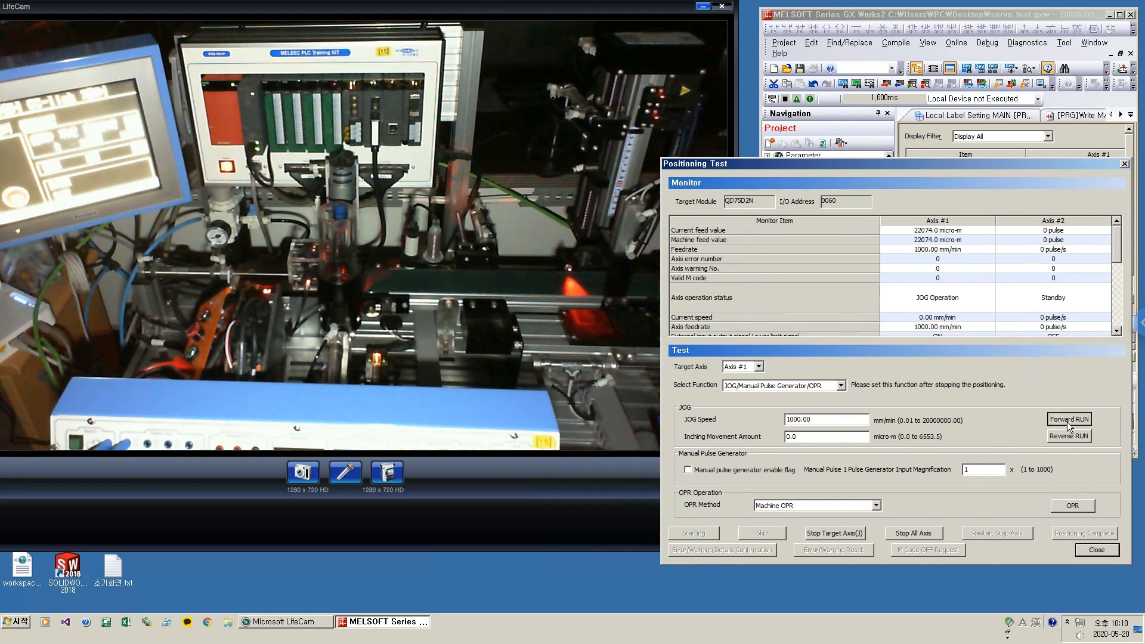
drag(1067, 421, 1067, 420)
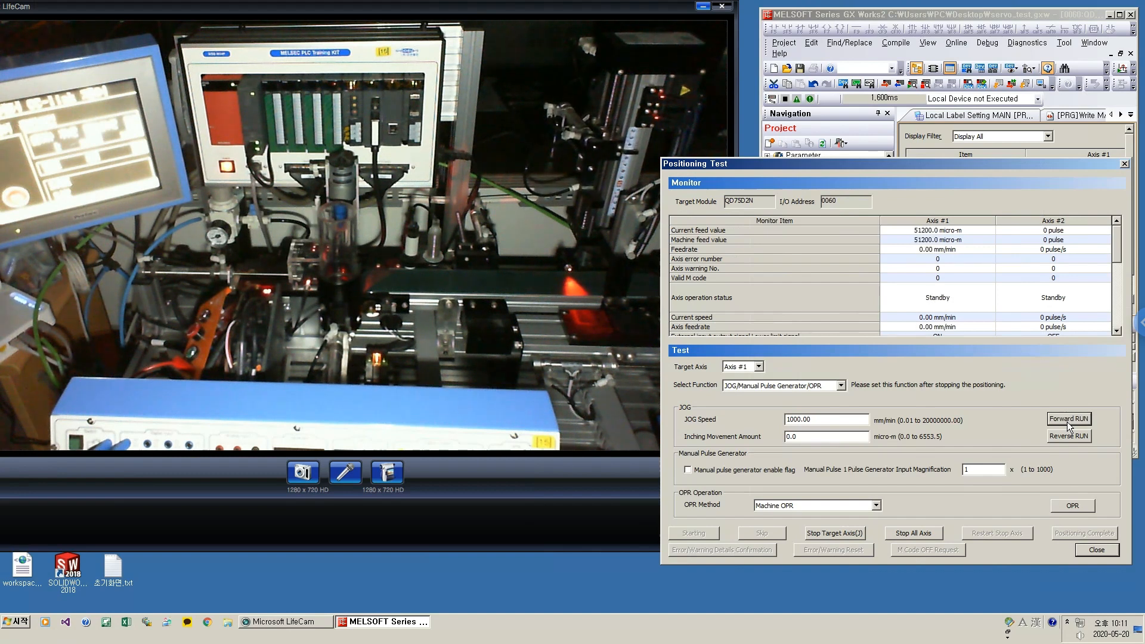
click(1076, 508)
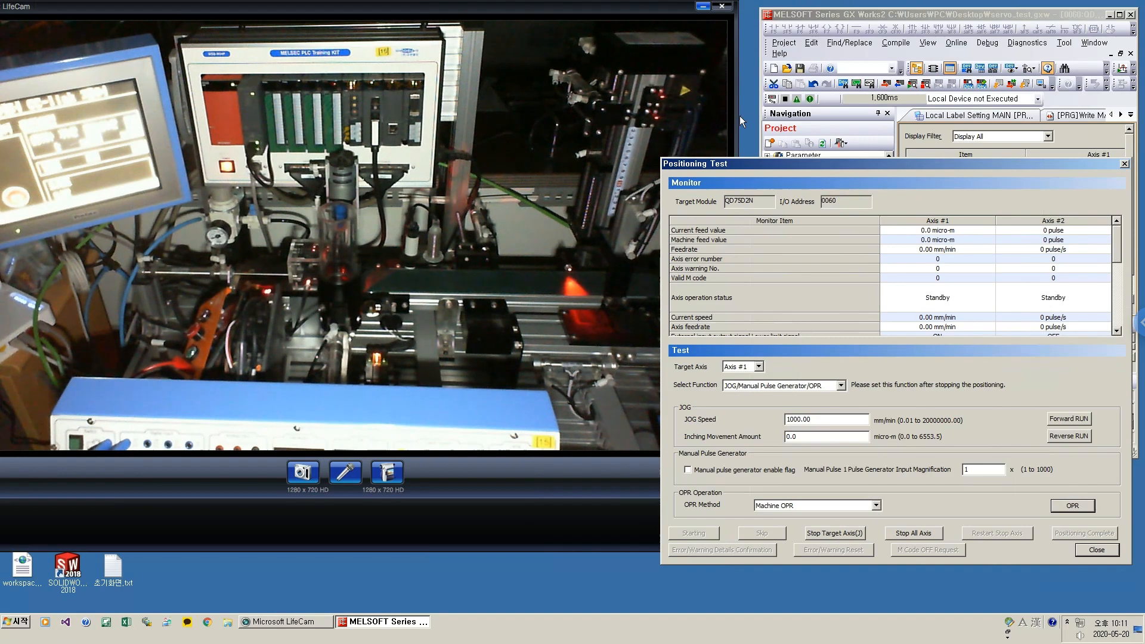
Review the Axis #1 OPR basic parameters in the maximized project window, and return to the camera and Positioning Test view.
double_click(807, 14)
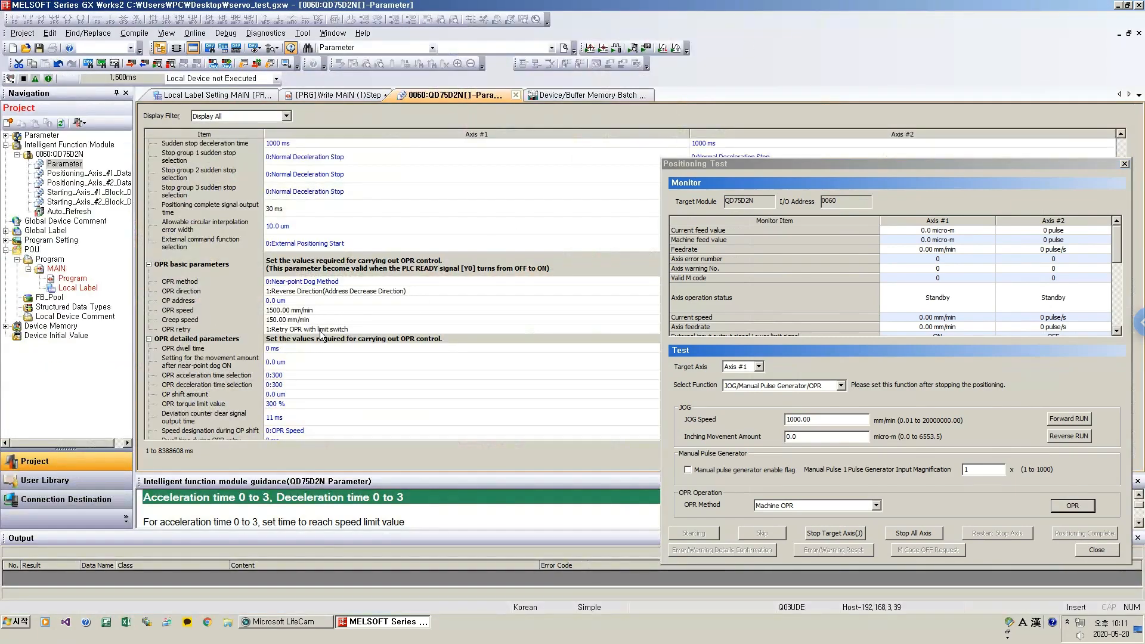
click(1117, 5)
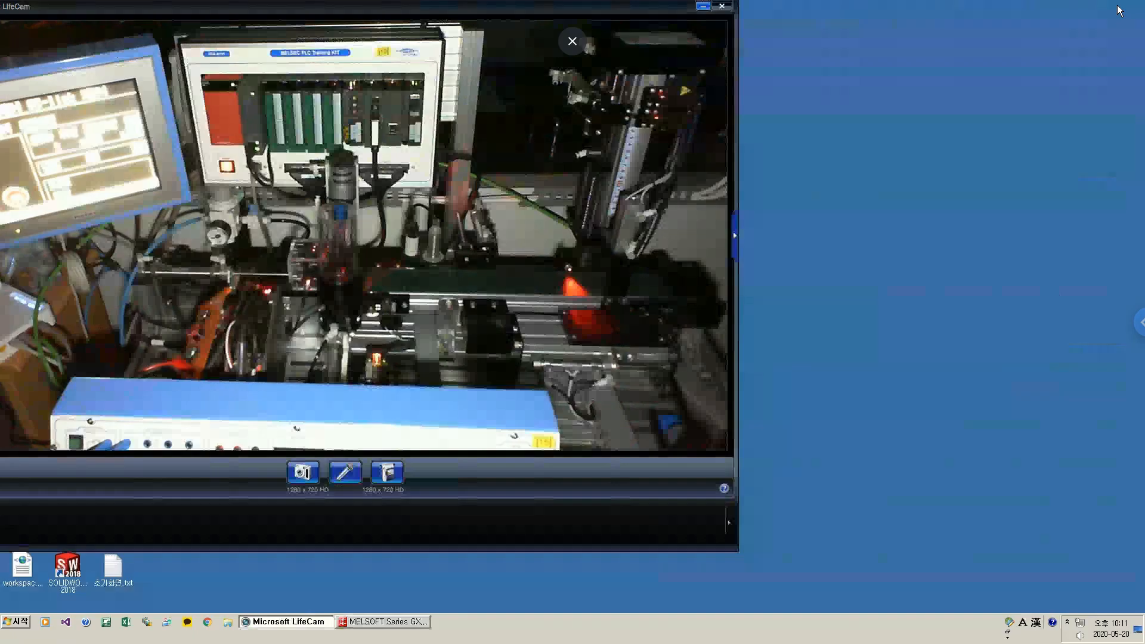
click(376, 621)
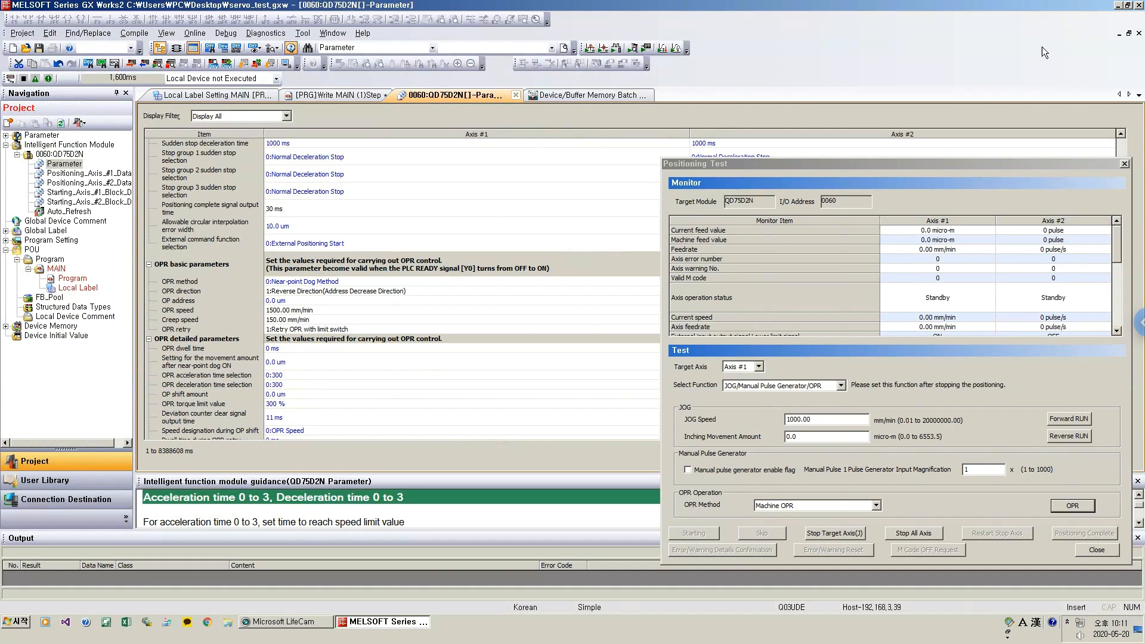
click(1126, 5)
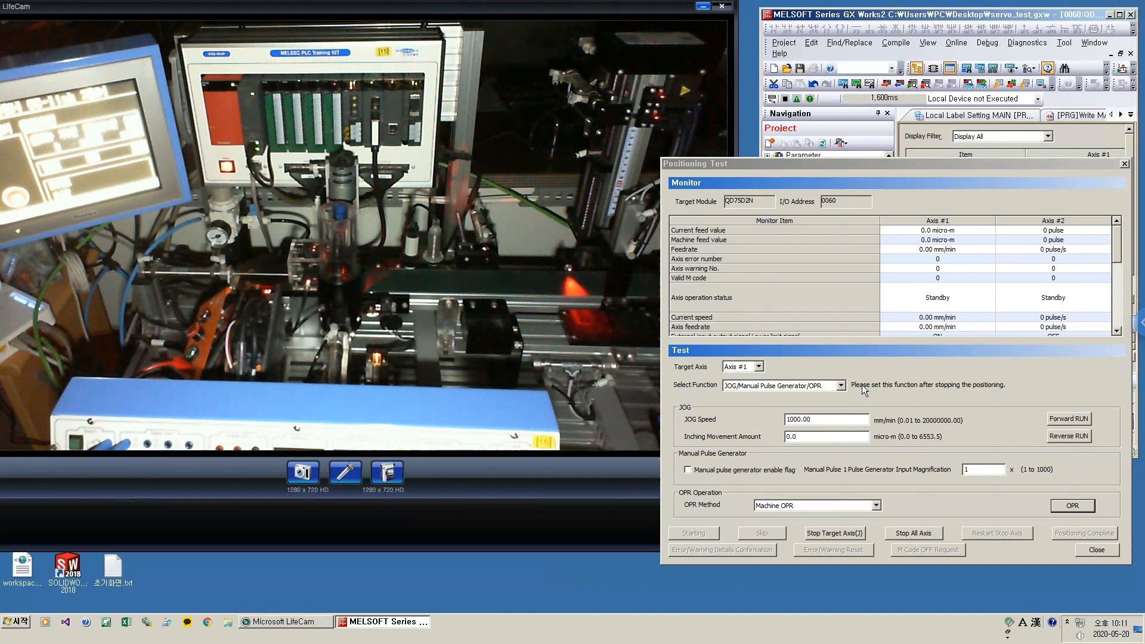
Run Machine OPR on Axis #1 again from its origin, and recheck the OPR retry setting in the module parameters.
click(1071, 506)
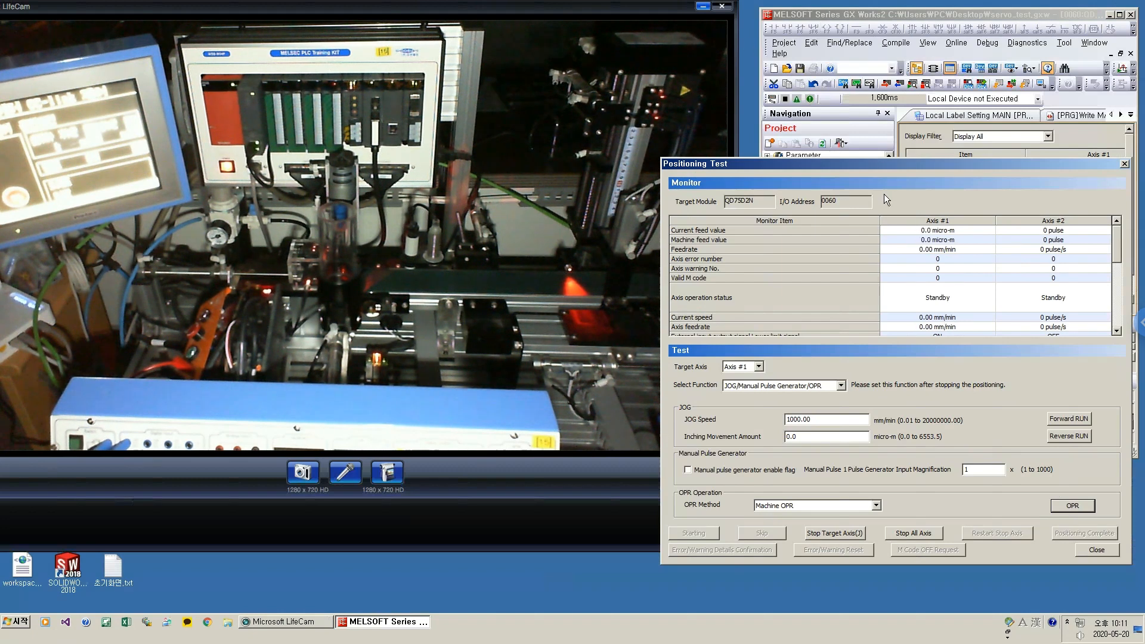
click(875, 16)
double_click(875, 17)
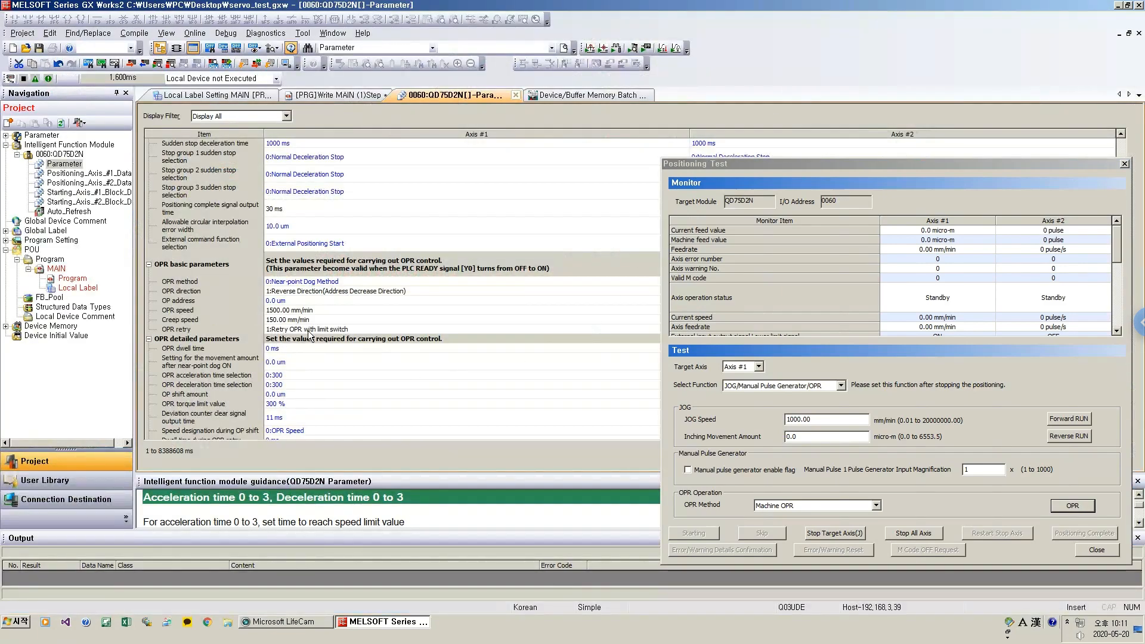
click(1126, 6)
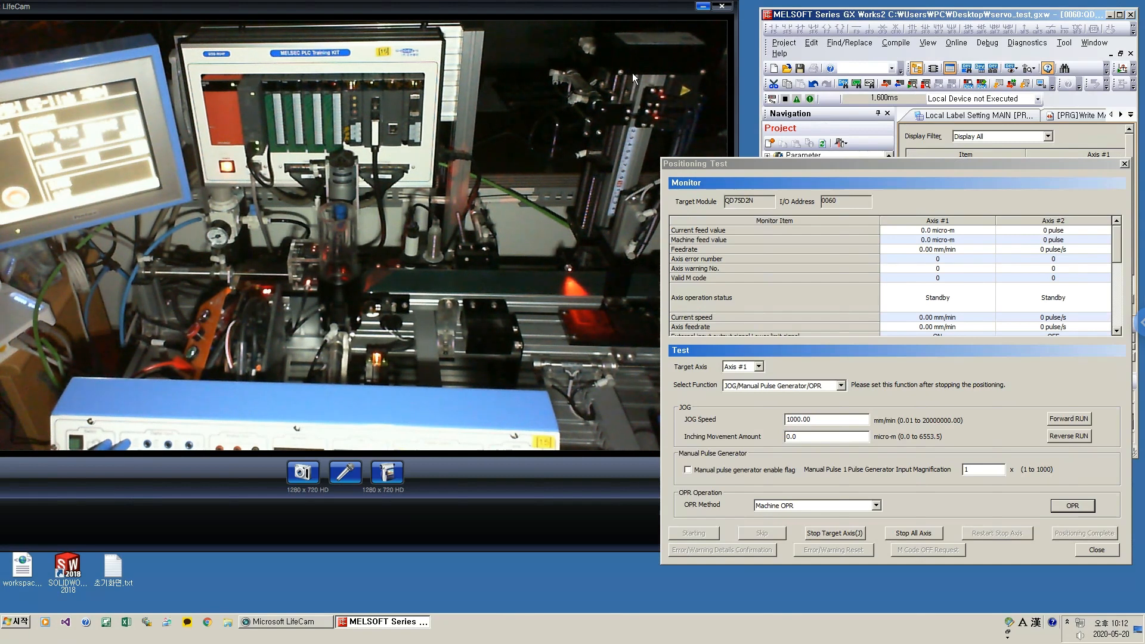
Set the OPR method to High-Speed OPR, jog Axis #1 forward, and return it to its origin with that method.
click(797, 505)
click(784, 527)
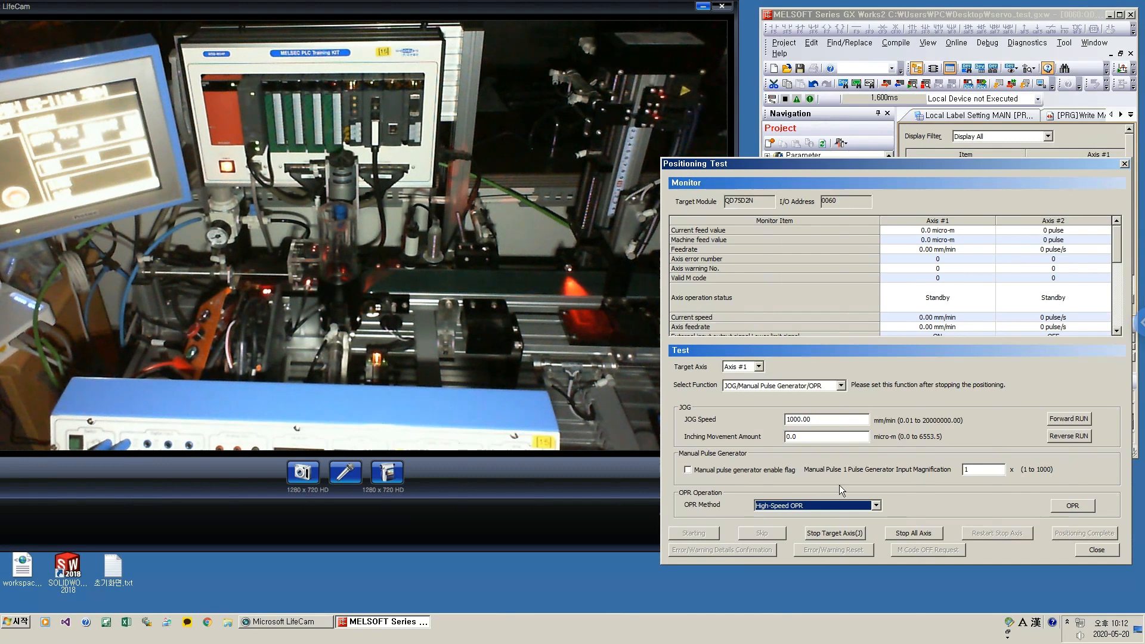
click(817, 504)
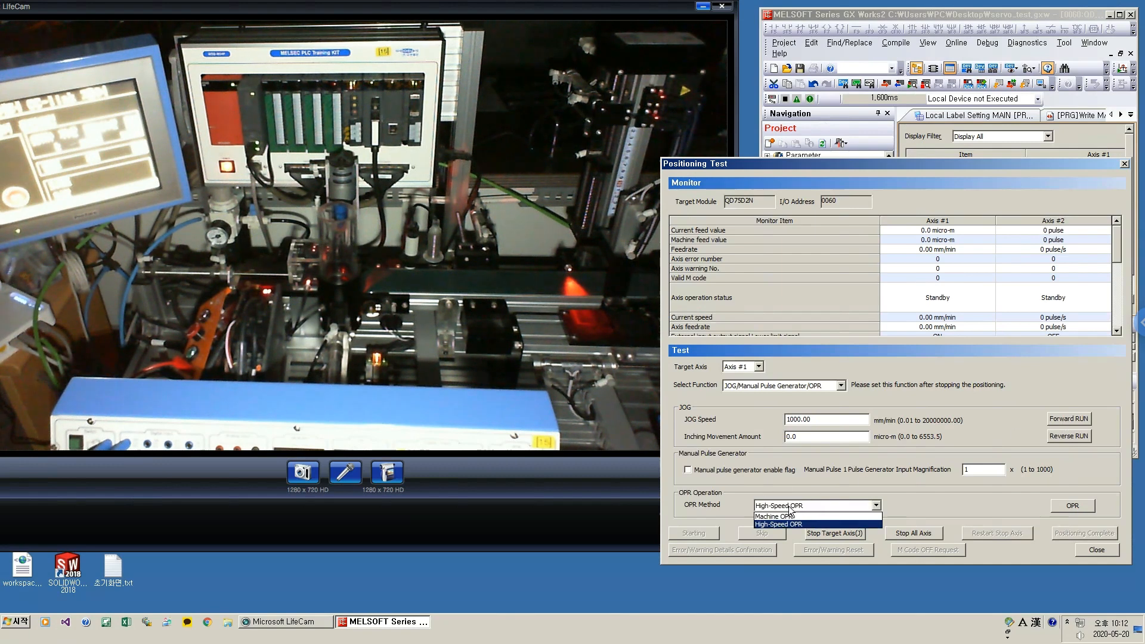
click(779, 518)
click(790, 505)
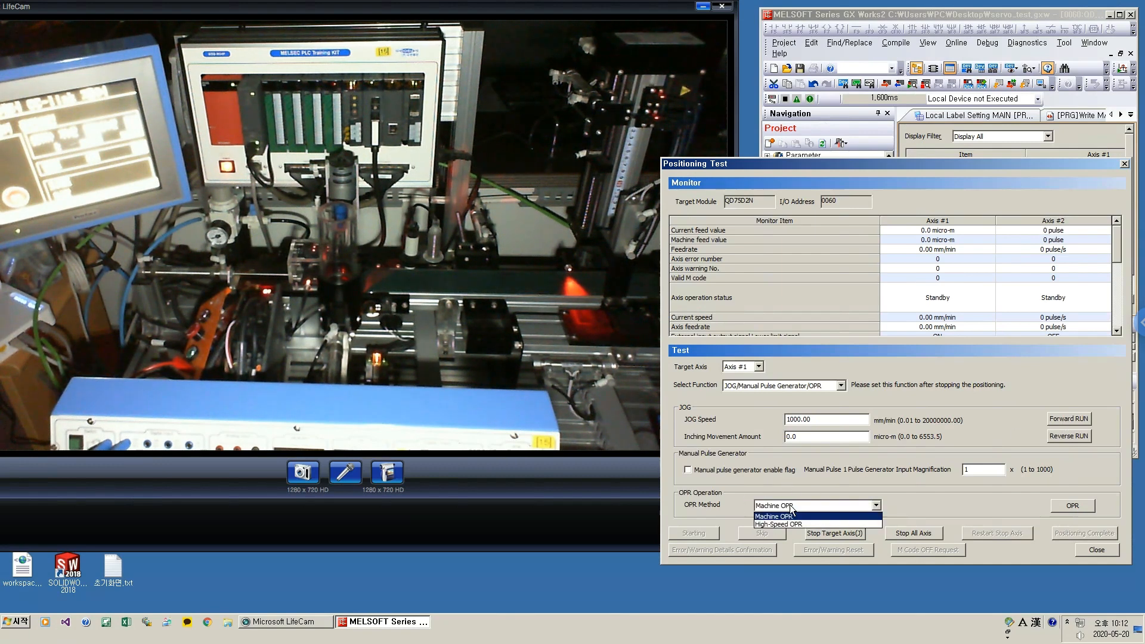
click(784, 523)
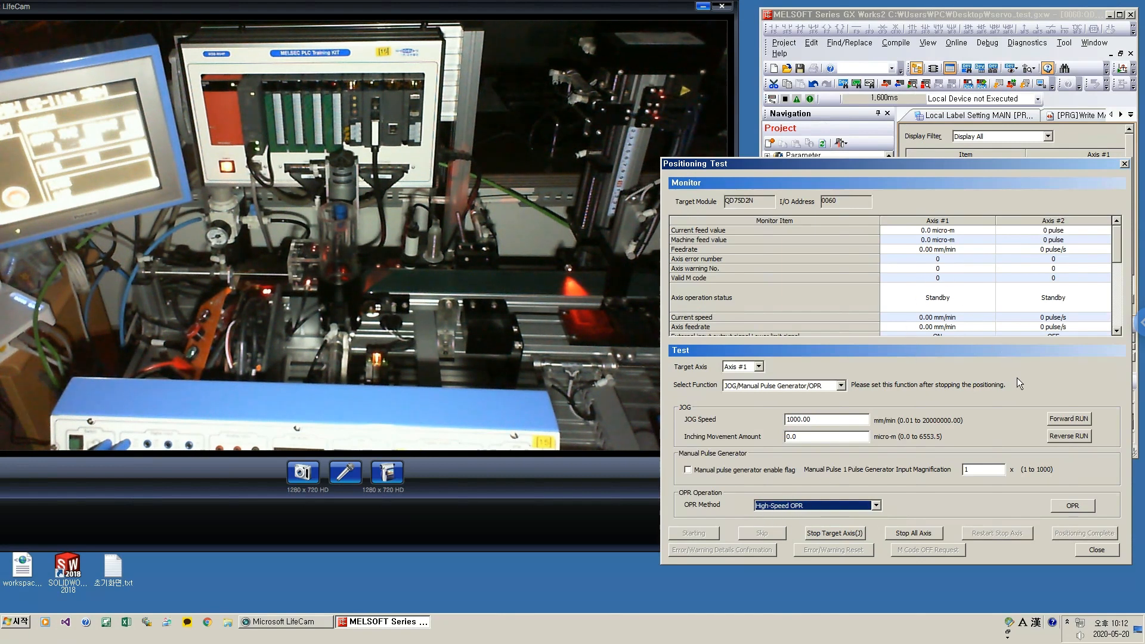
click(1061, 417)
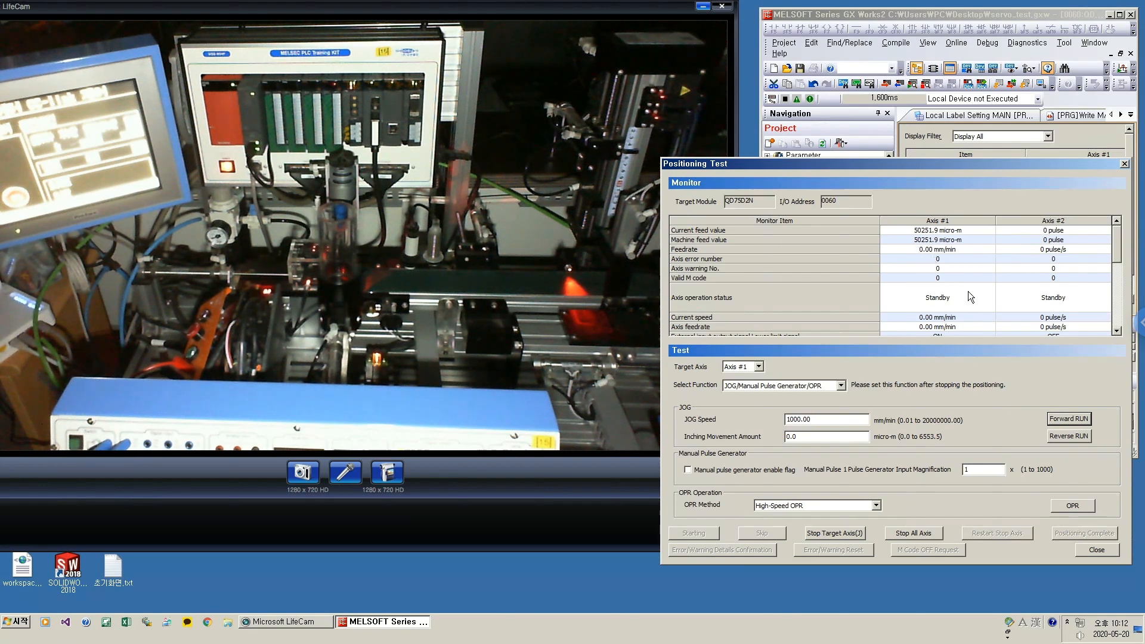
click(1088, 504)
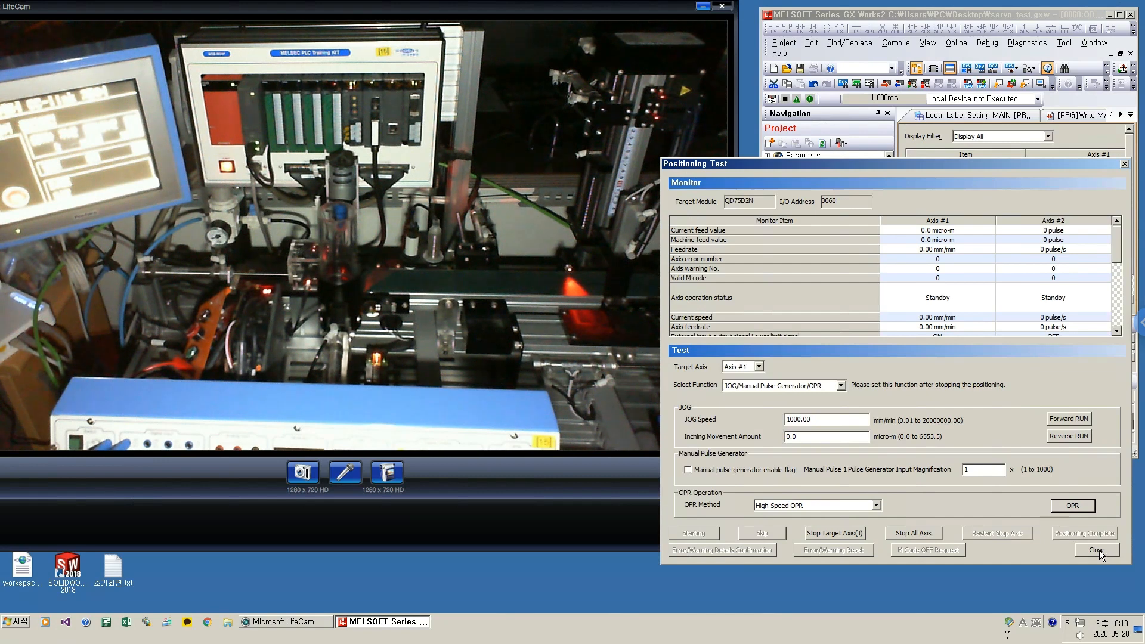
Switch the test function to Positioning start signal to view its settings, and close the Positioning Test.
click(828, 388)
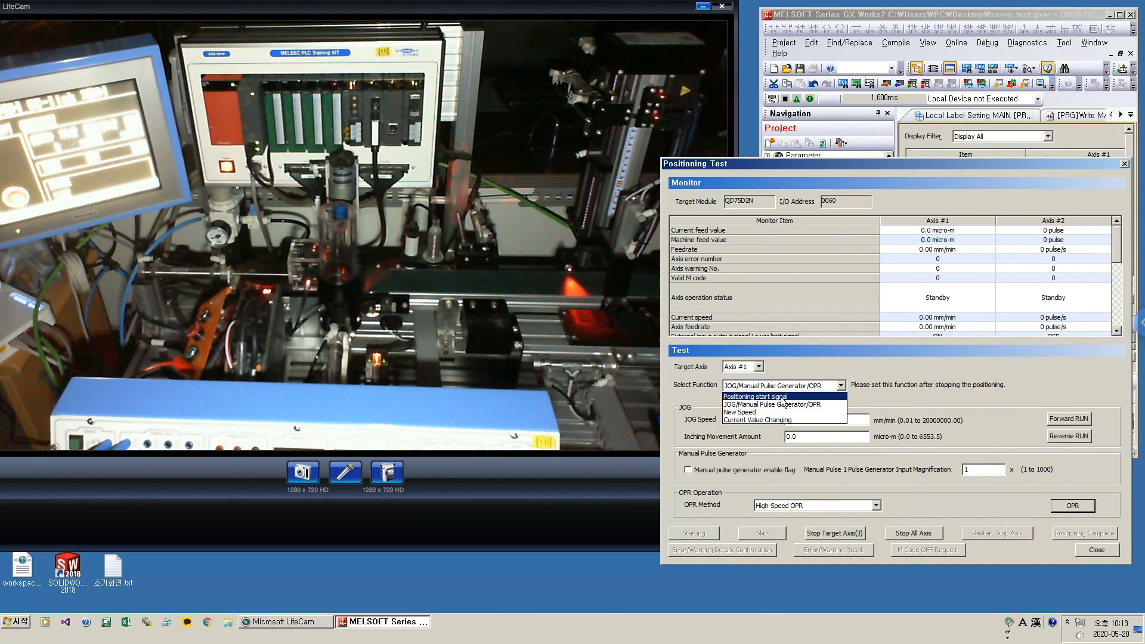
click(781, 396)
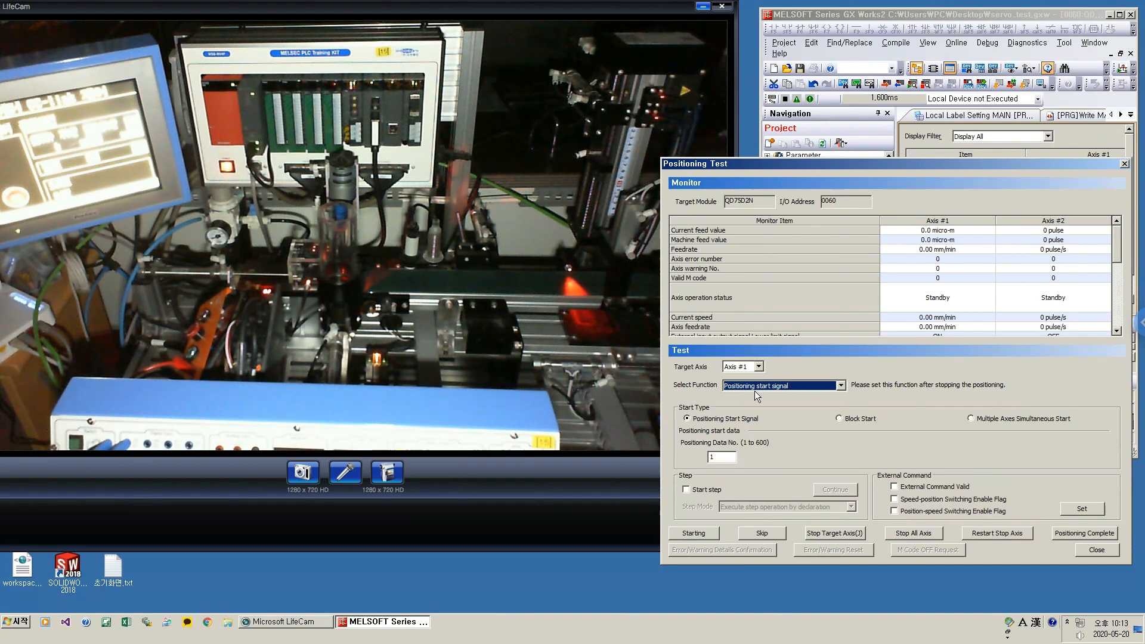
click(1096, 550)
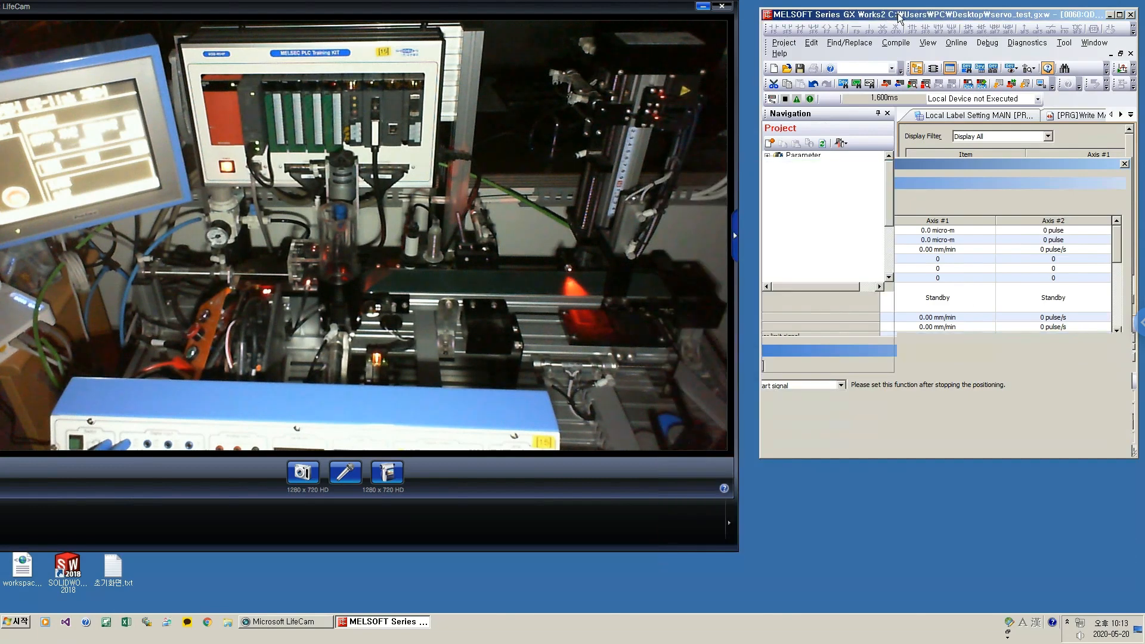
Maximize the project window, open the Positioning Monitor for the QD75D2N at 0060, and look through the Module Information List.
click(1119, 15)
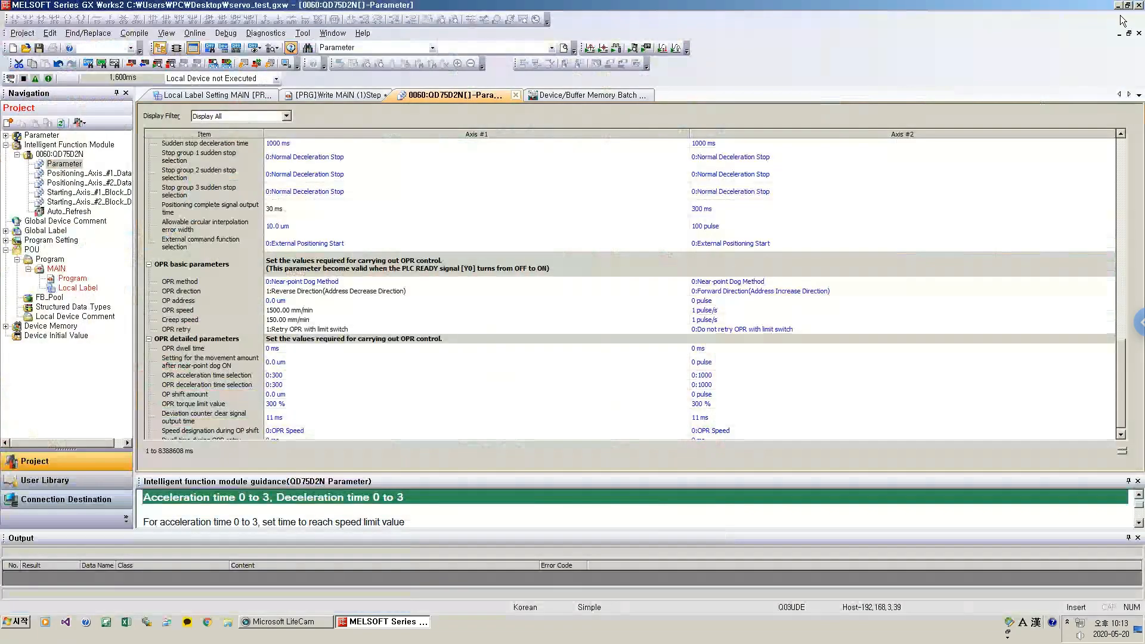
click(304, 33)
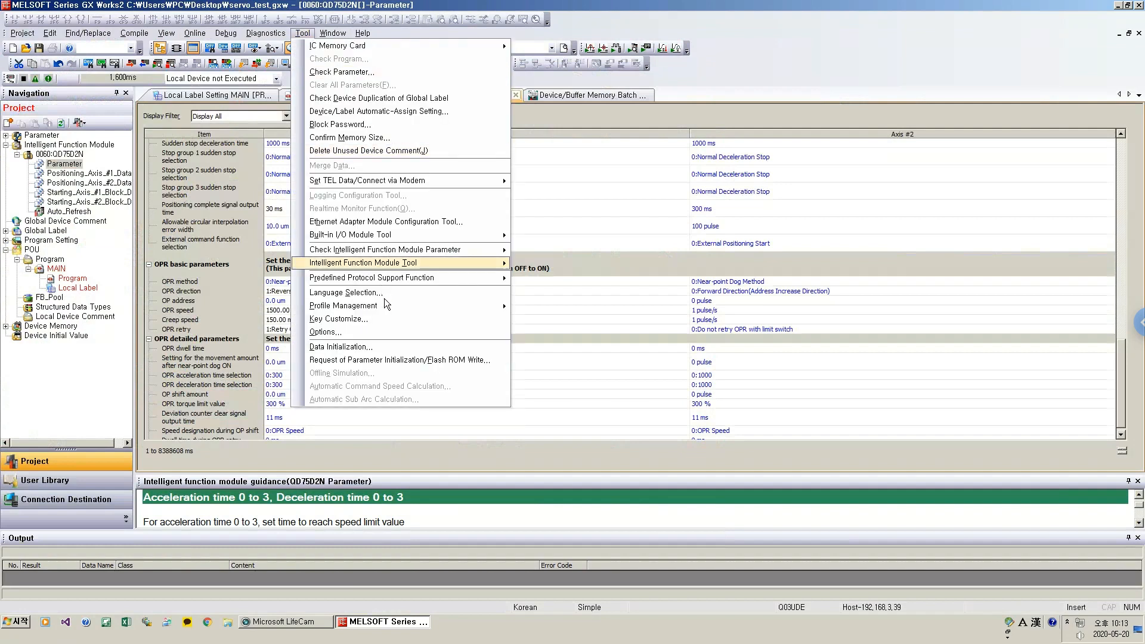
mouse_move(397, 304)
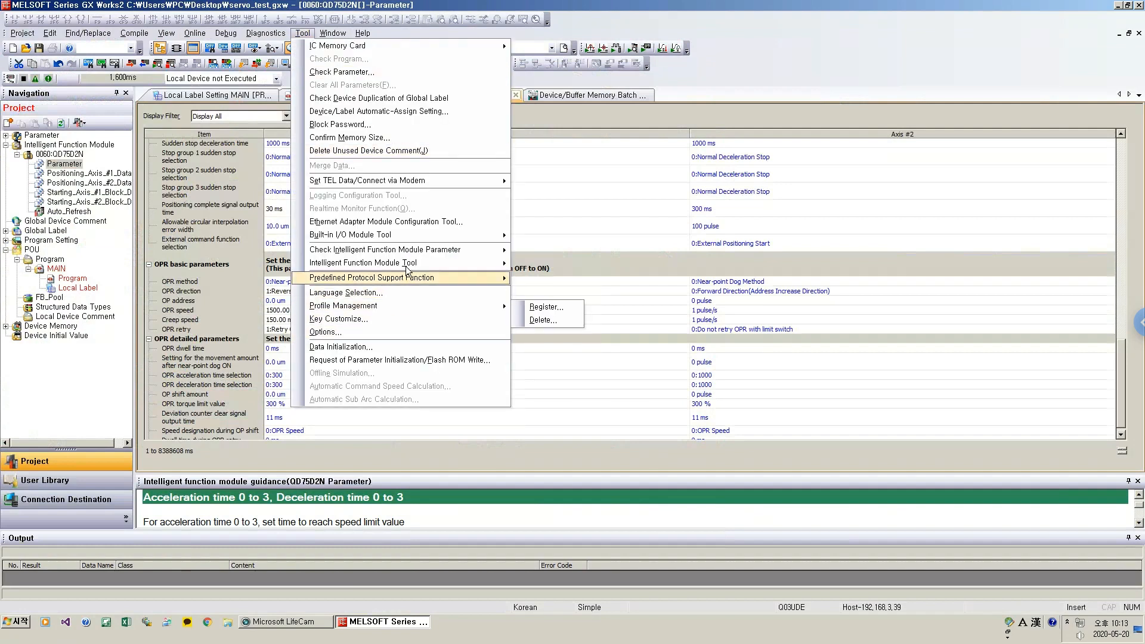
mouse_move(413, 261)
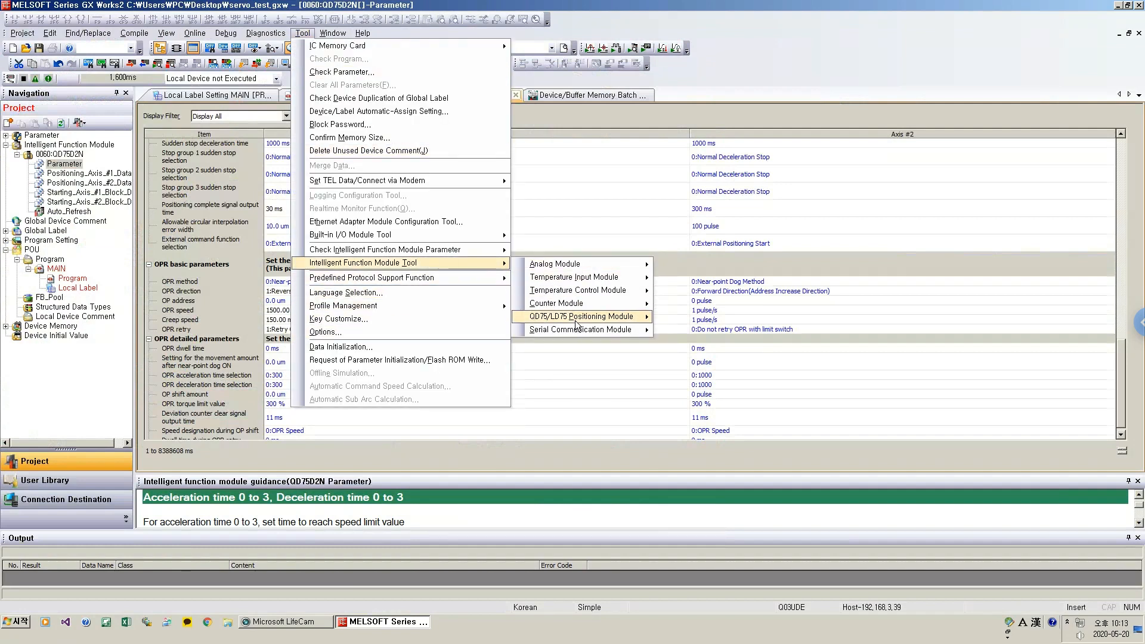
mouse_move(577, 317)
click(710, 317)
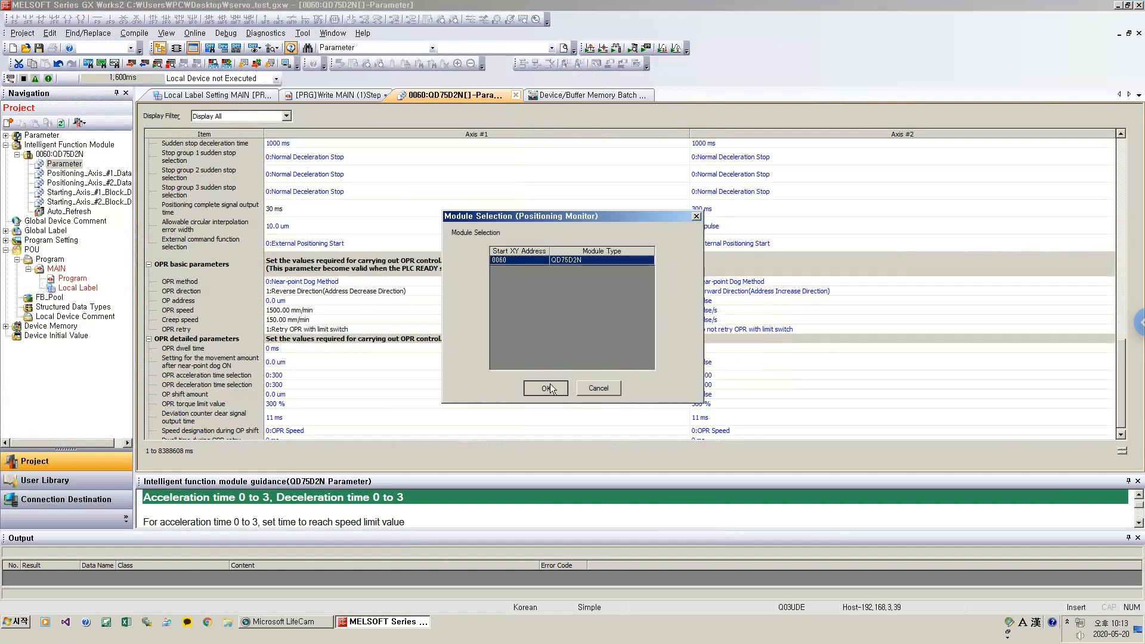
click(549, 385)
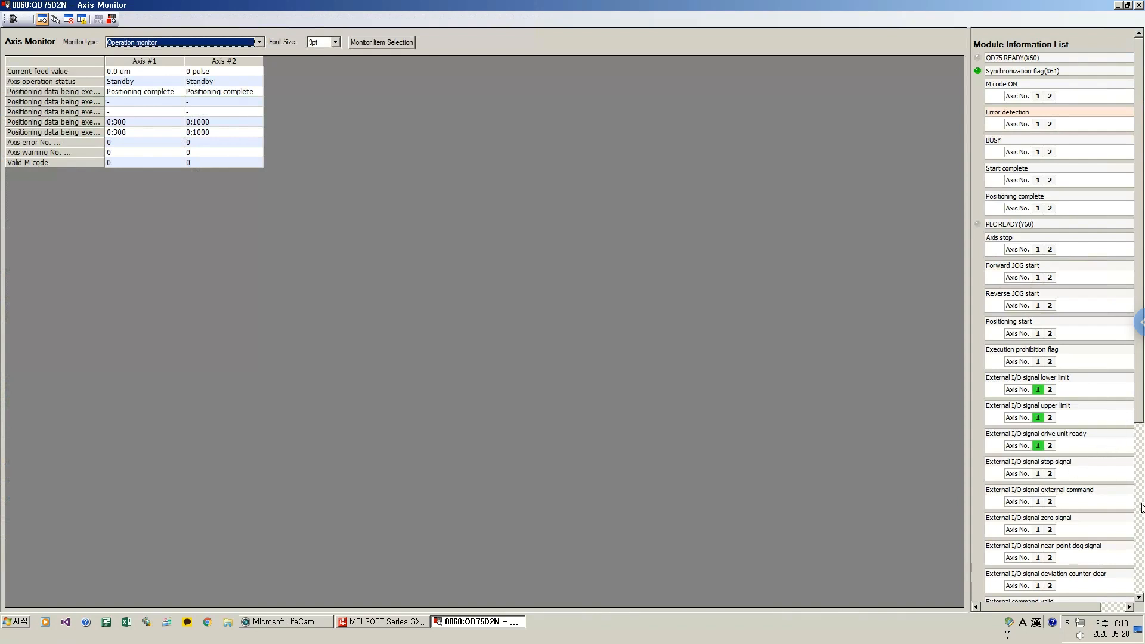
scroll(1001, 518, down, 1)
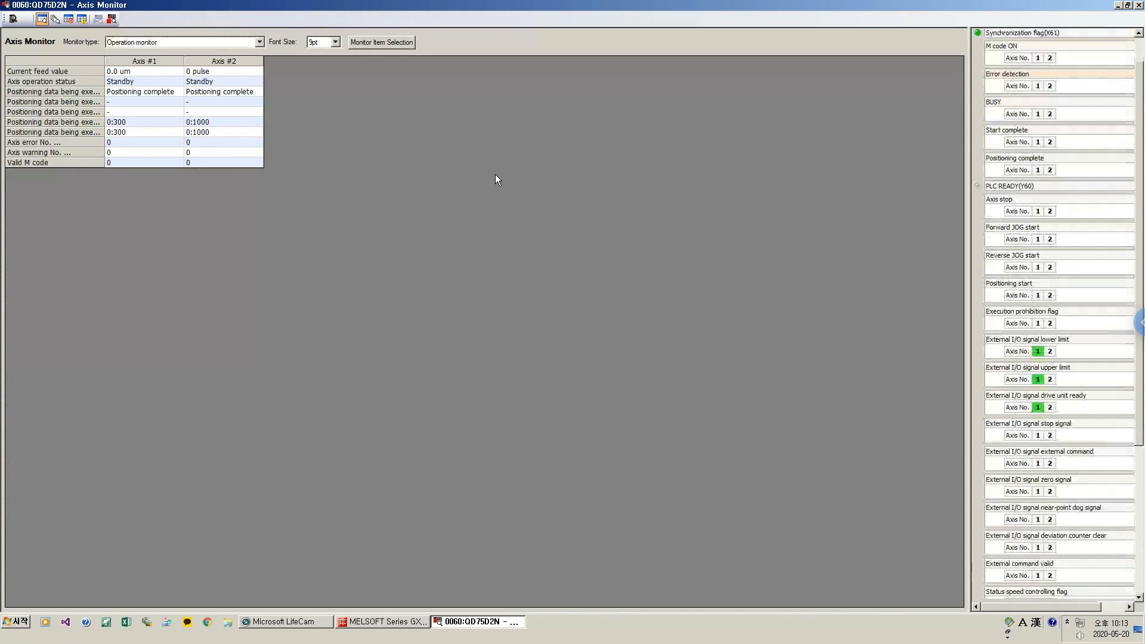
Examine the remaining signal states in the Axis Monitor, and close the monitor window.
scroll(860, 226, down, 5)
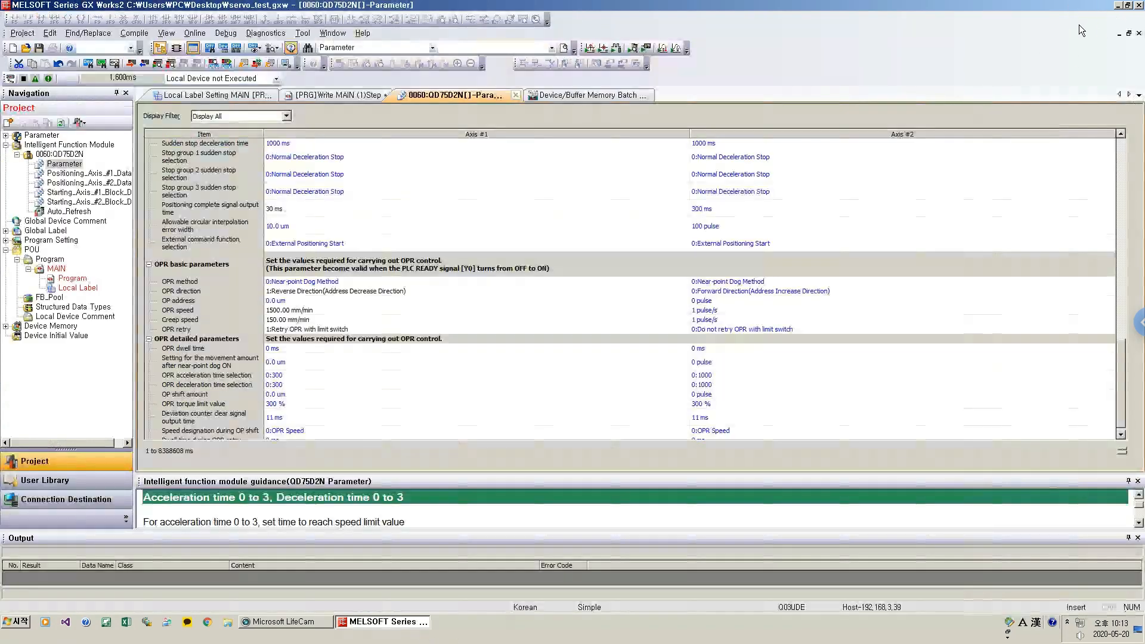
click(1139, 323)
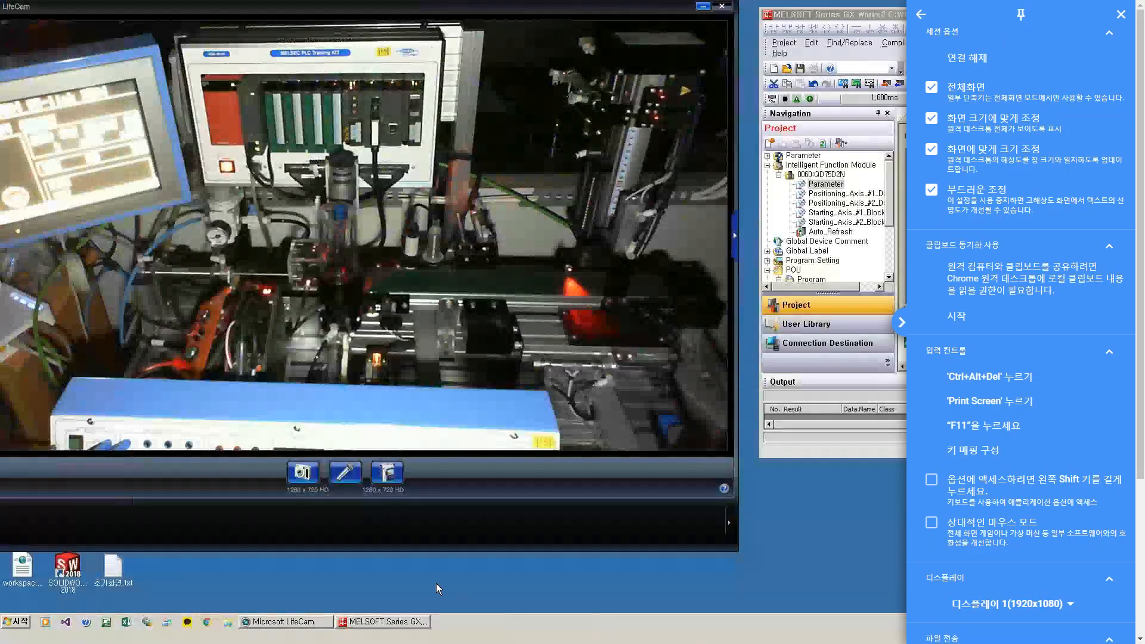
click(535, 639)
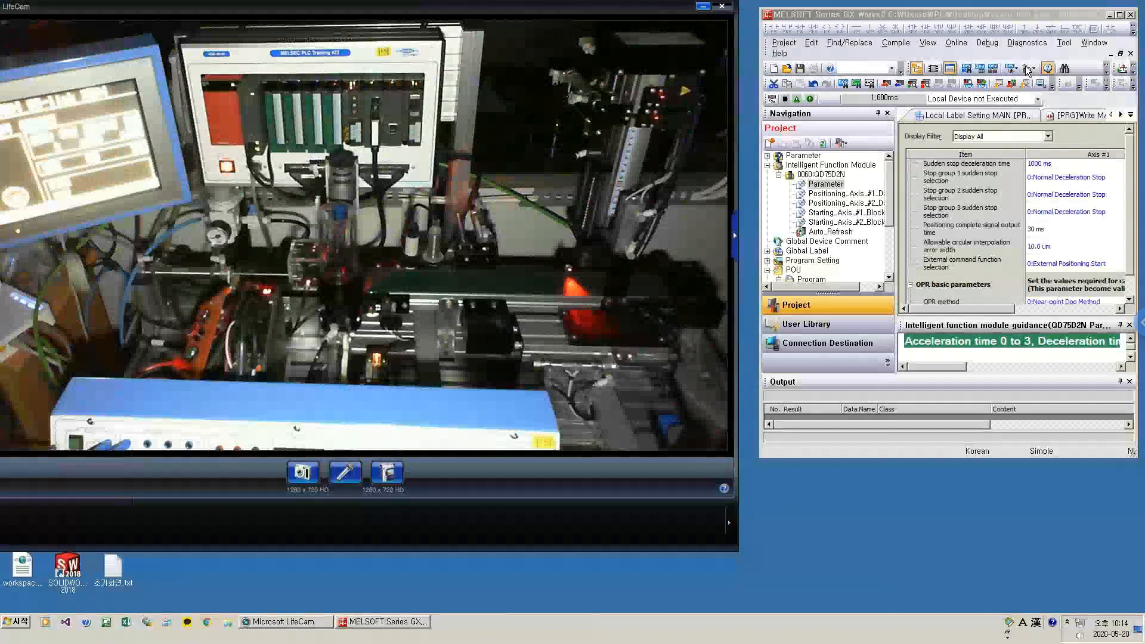
click(1139, 329)
click(934, 91)
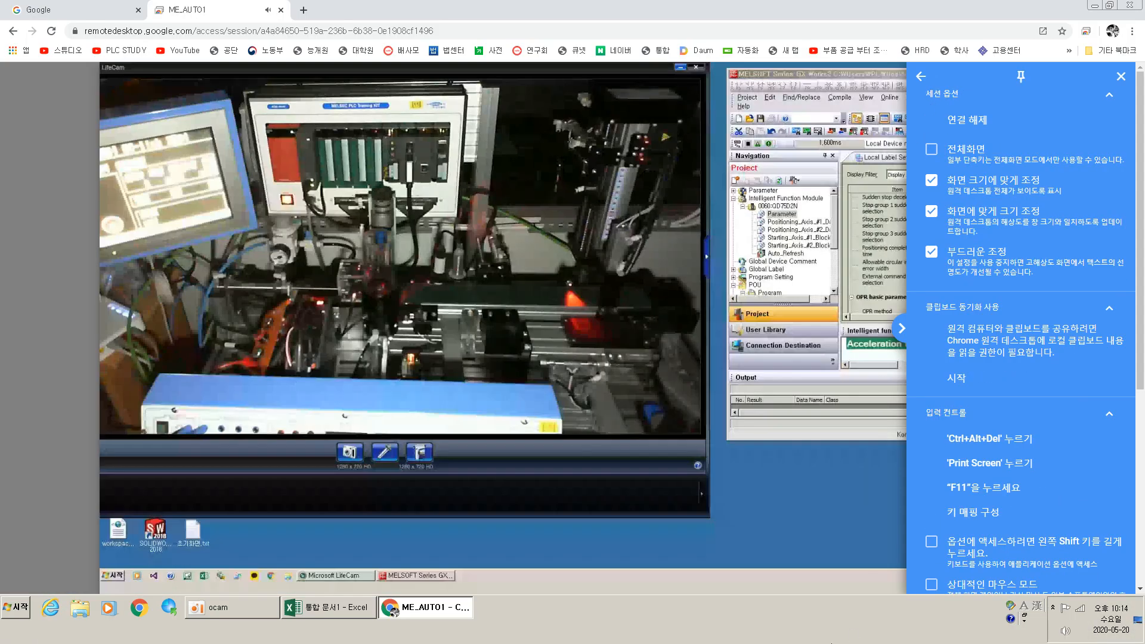
click(233, 608)
click(239, 613)
click(215, 610)
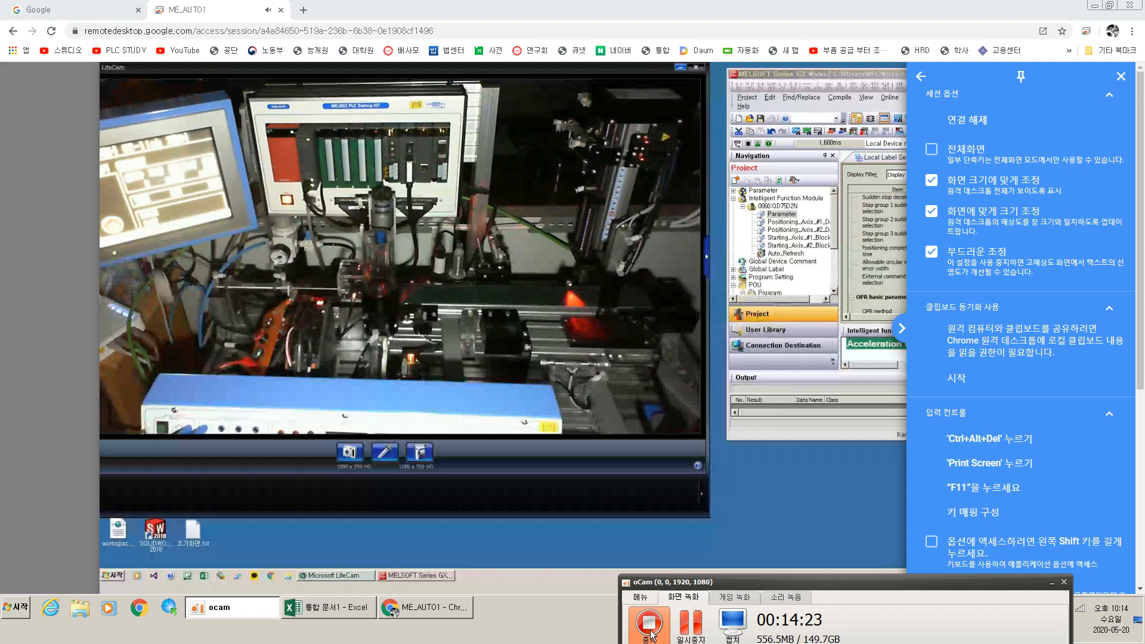
click(690, 627)
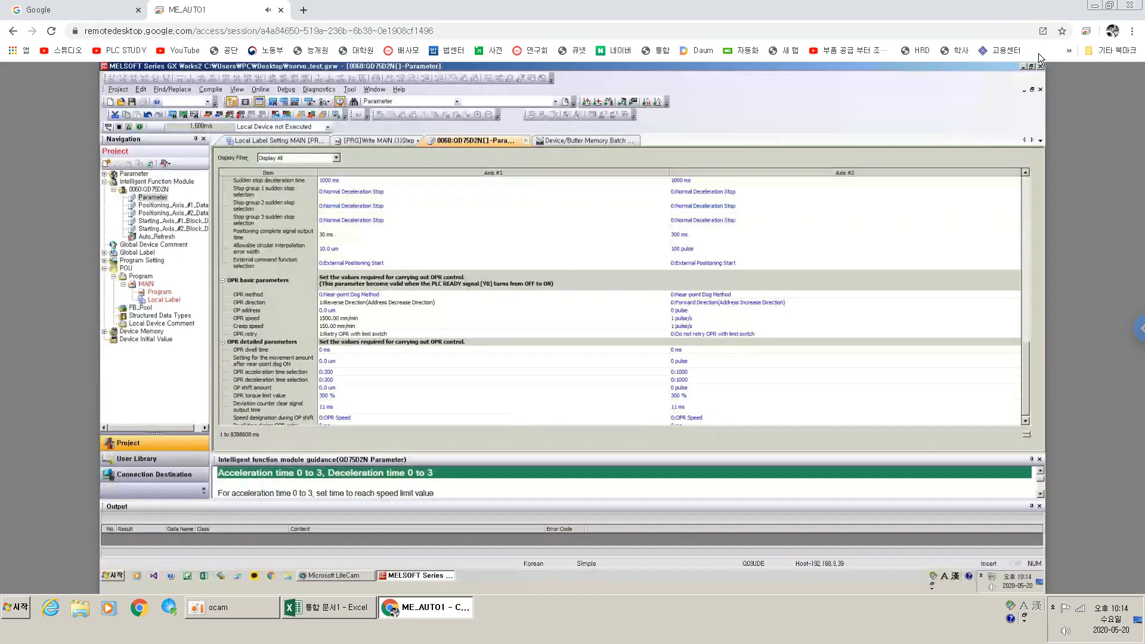
click(1137, 328)
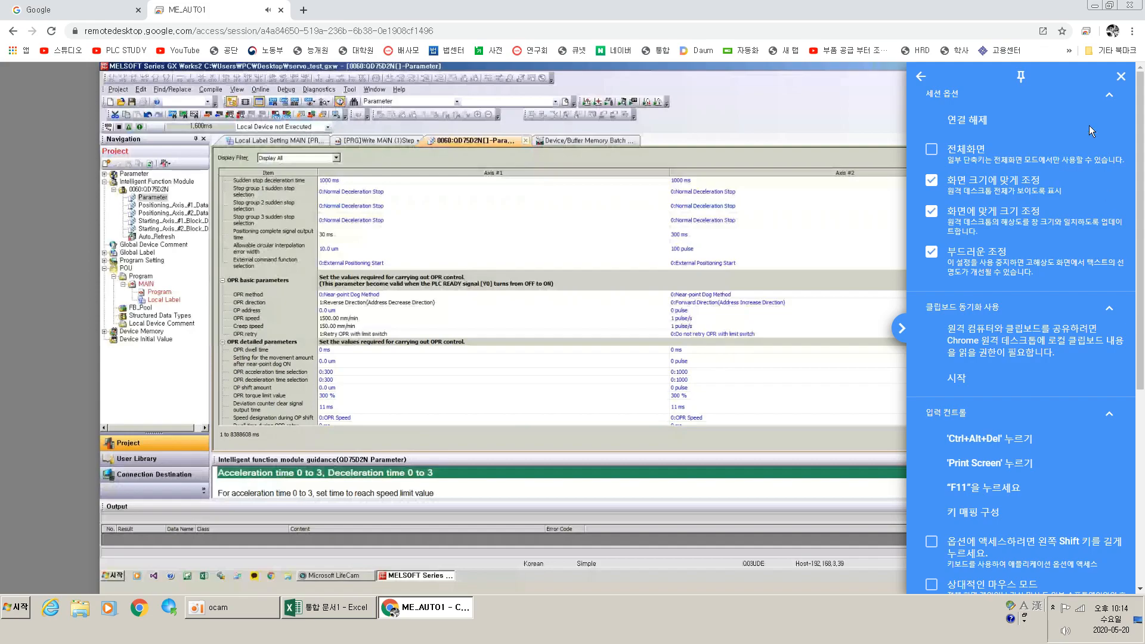
click(923, 156)
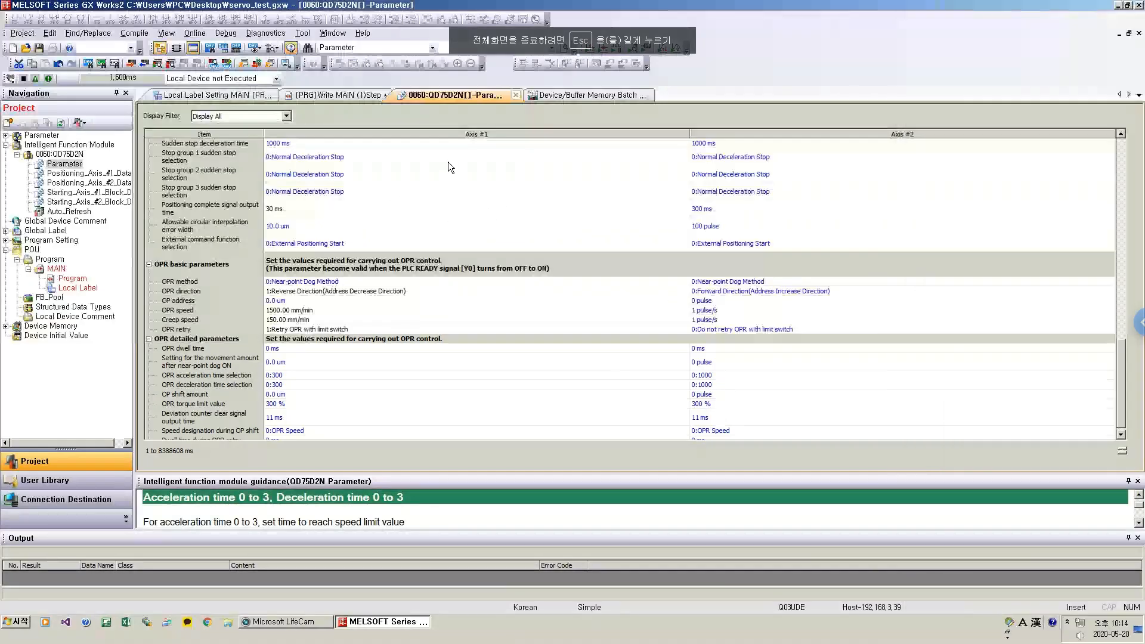
Open Positioning_Axis_#1_Data of the QD75D2N and look through its empty rows down to No. 100.
click(441, 209)
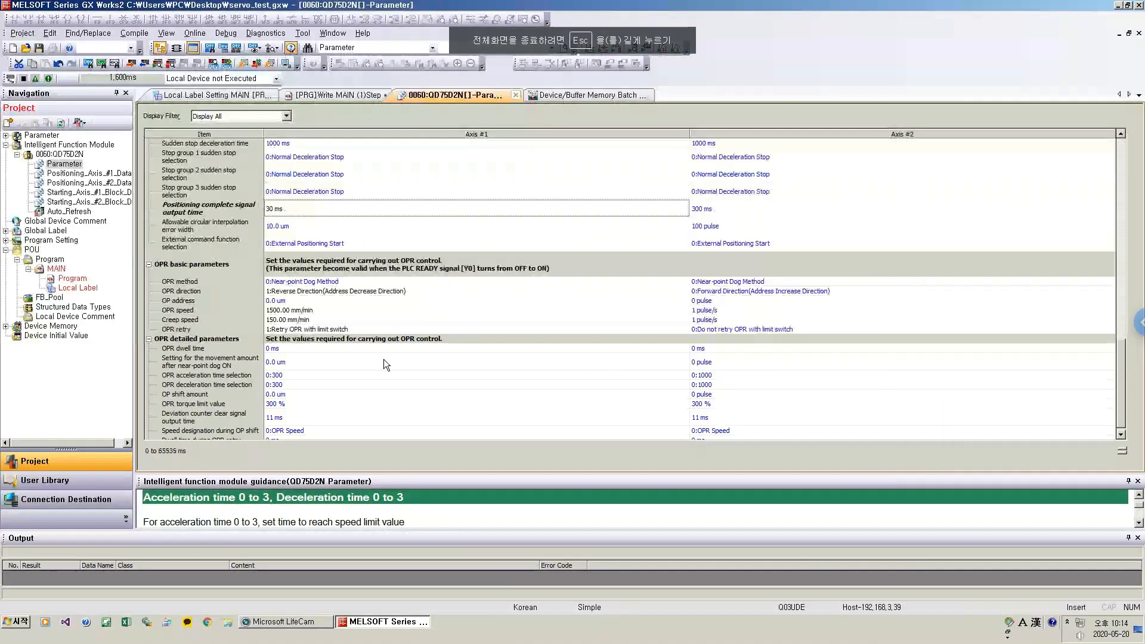
click(71, 176)
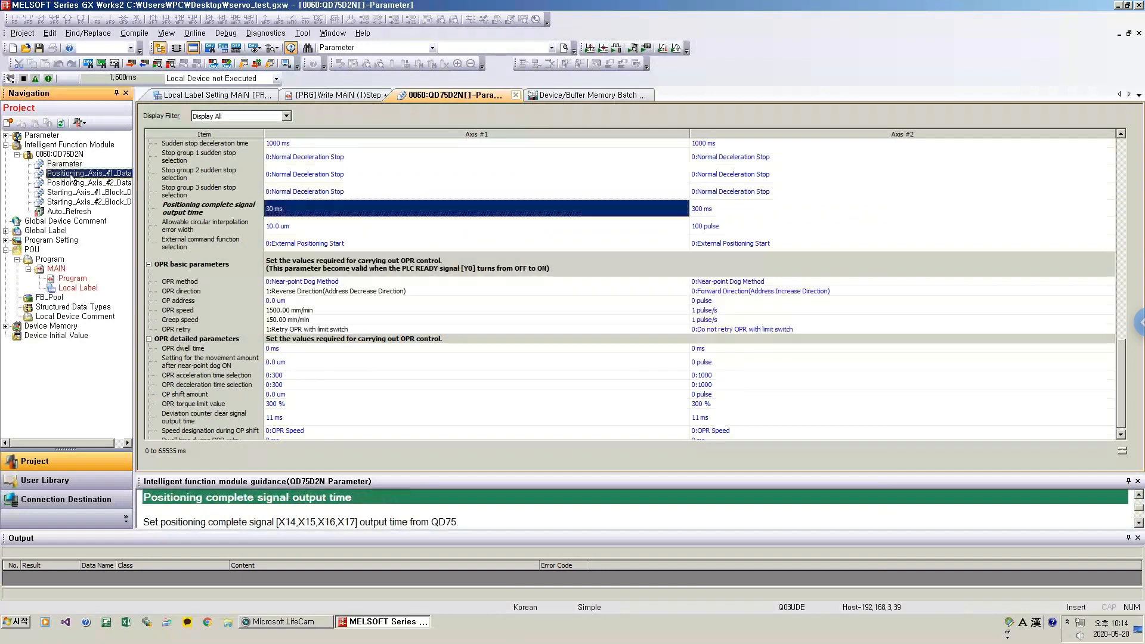
click(74, 192)
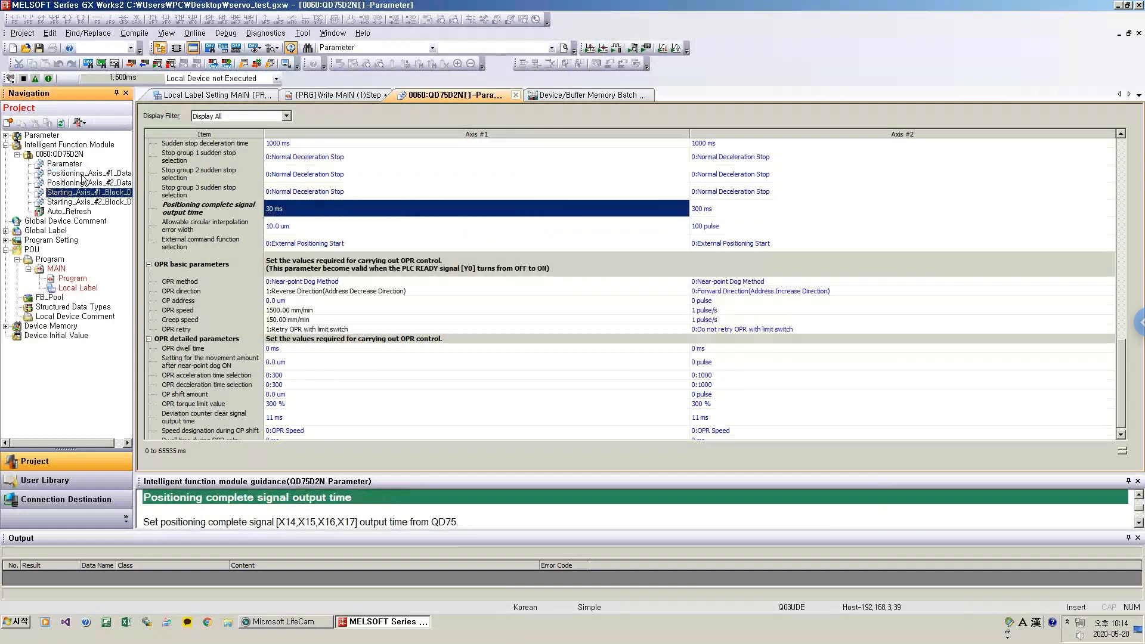
click(85, 174)
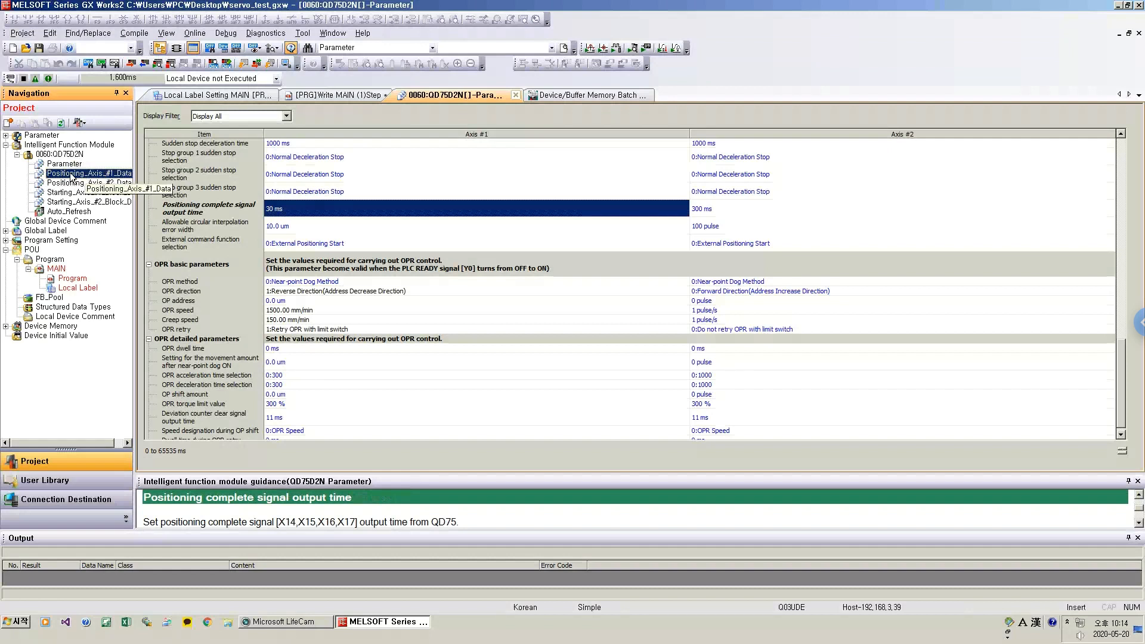
click(105, 183)
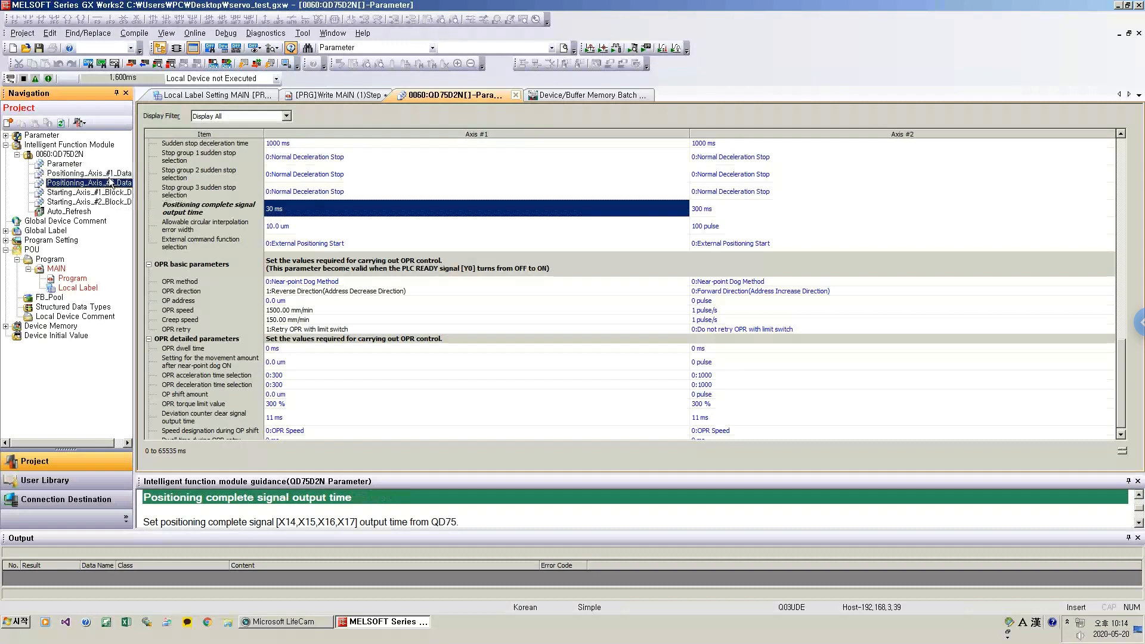
double_click(110, 175)
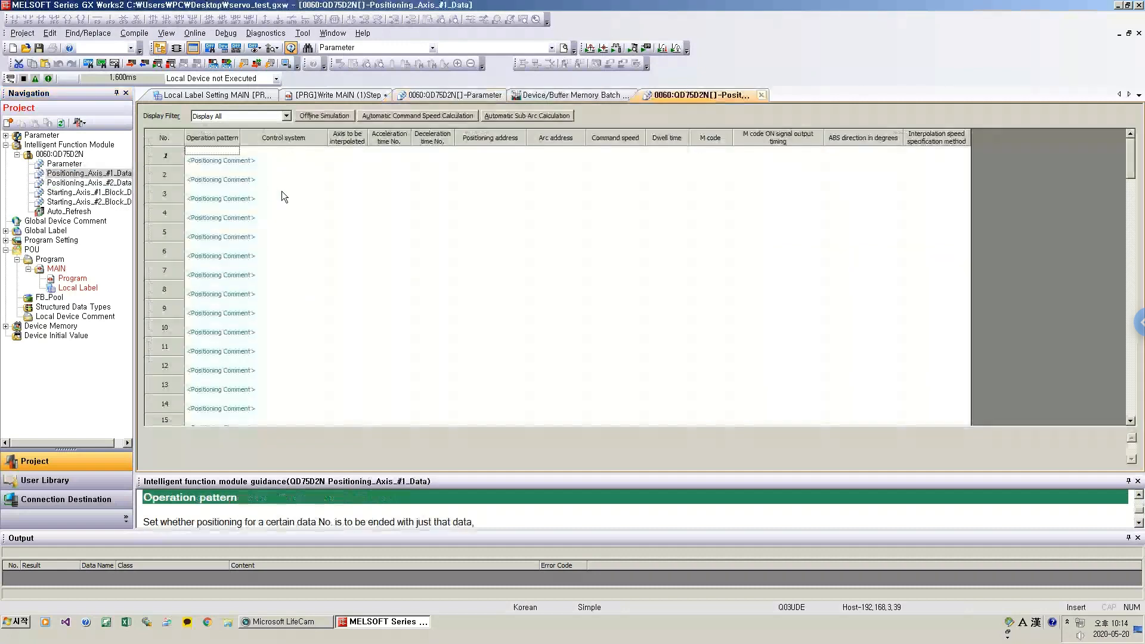
click(615, 188)
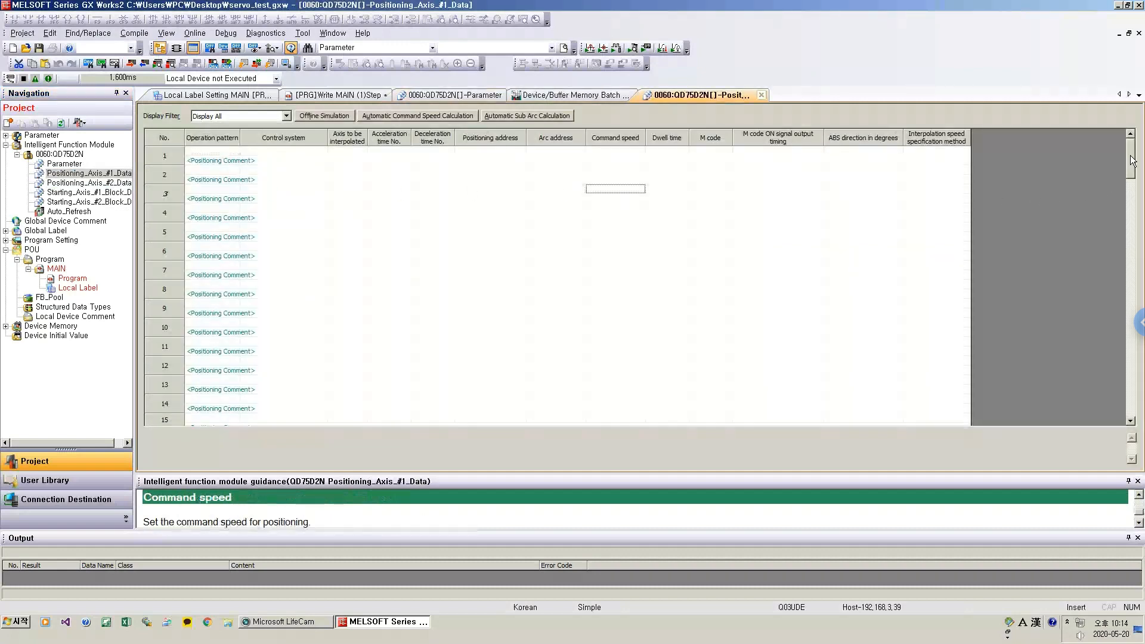
drag(1129, 157, 1127, 439)
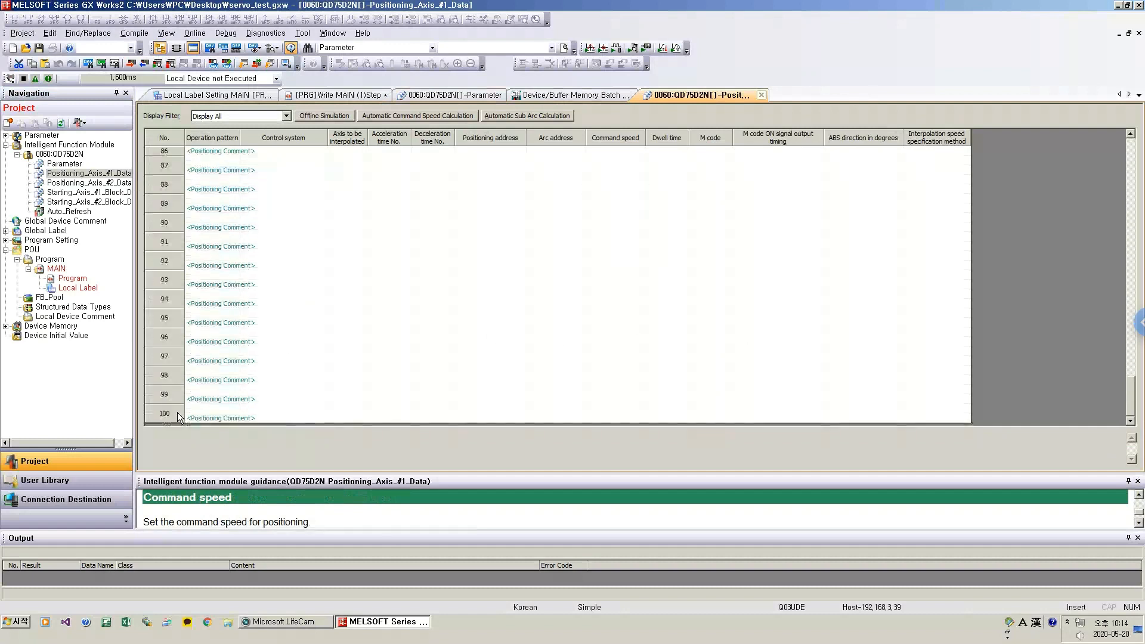
click(424, 247)
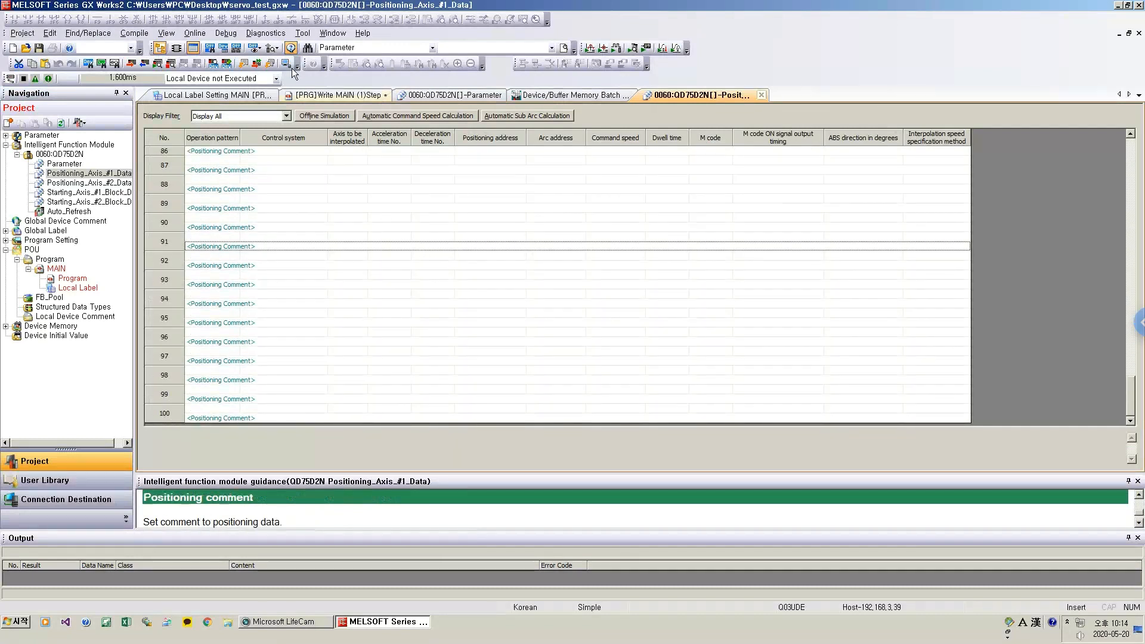
In the QD75/LD75 Type Positioning options, set the positioning data display to the specified range No. 1 to 600.
click(302, 33)
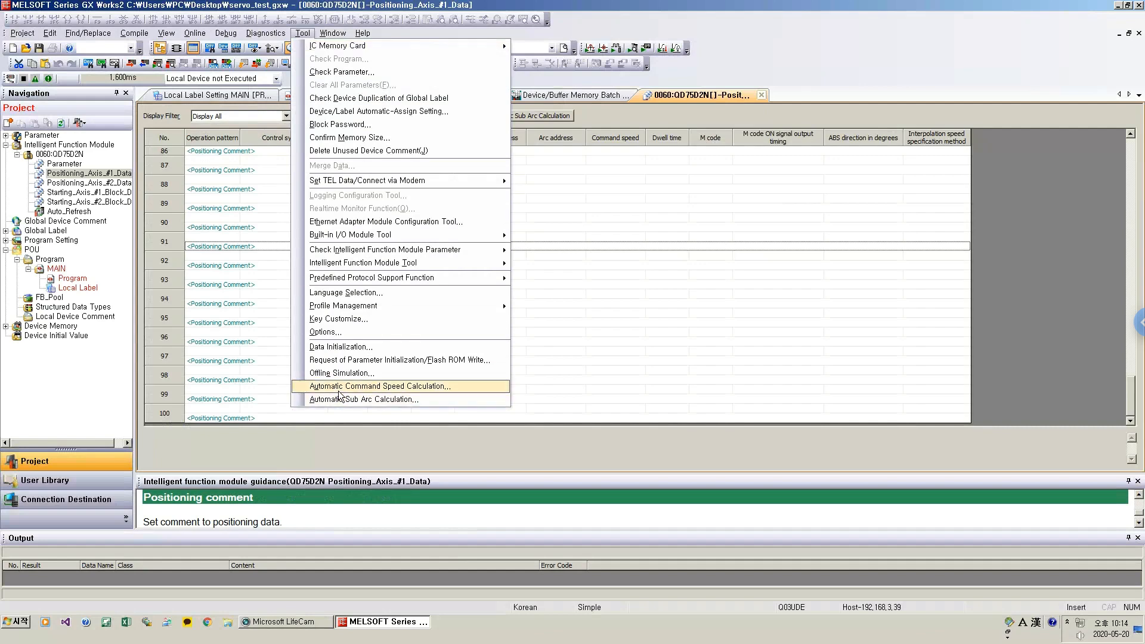
click(335, 332)
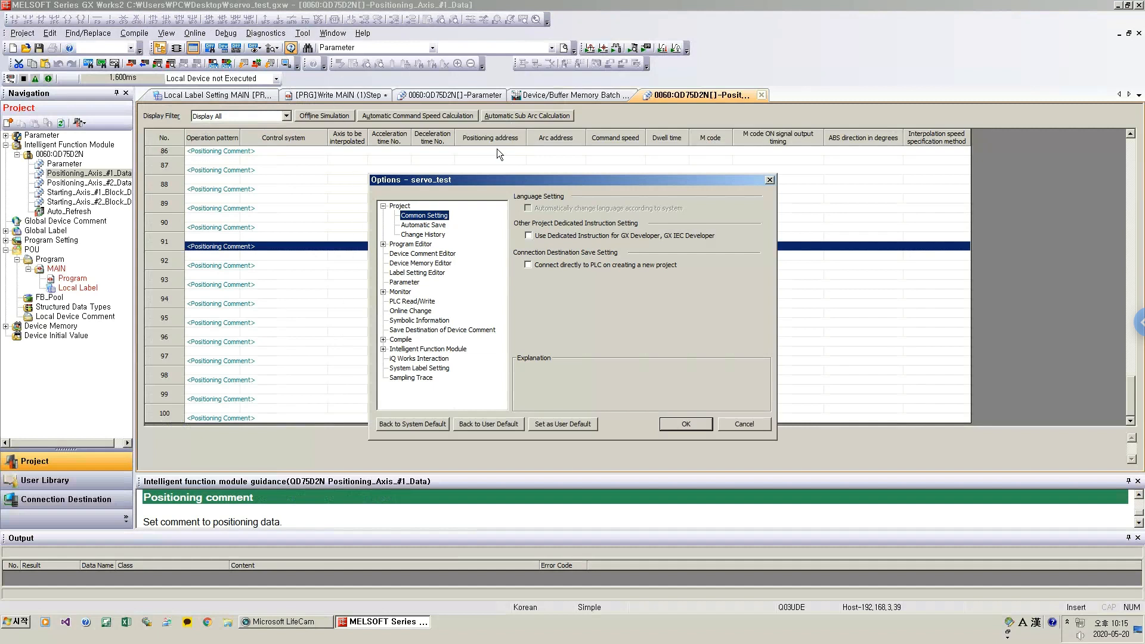
double_click(406, 245)
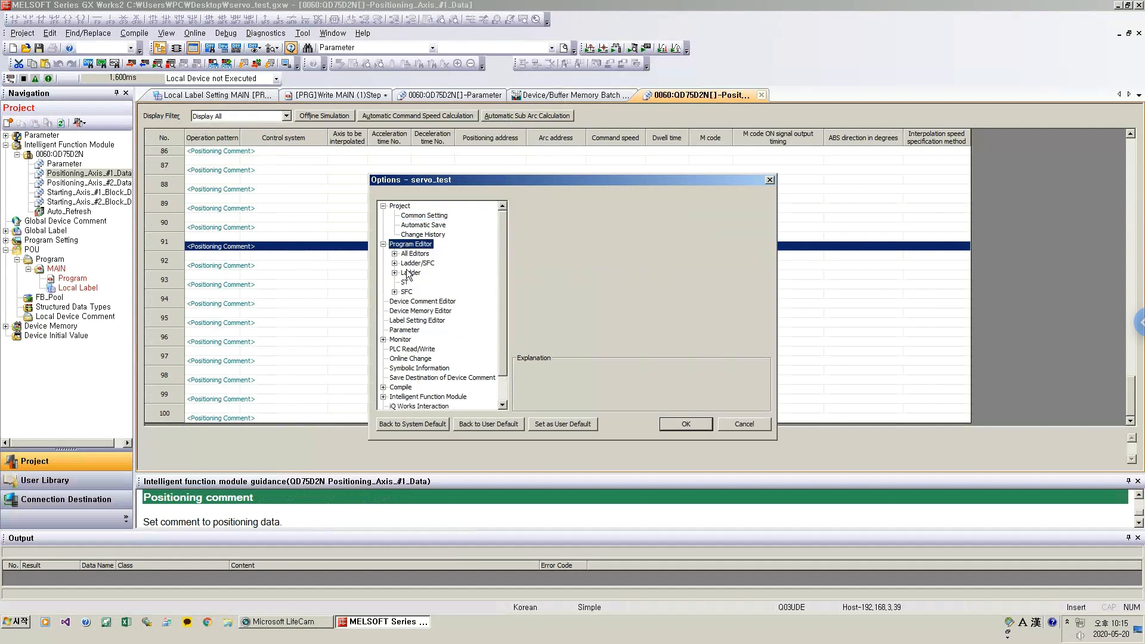
click(384, 245)
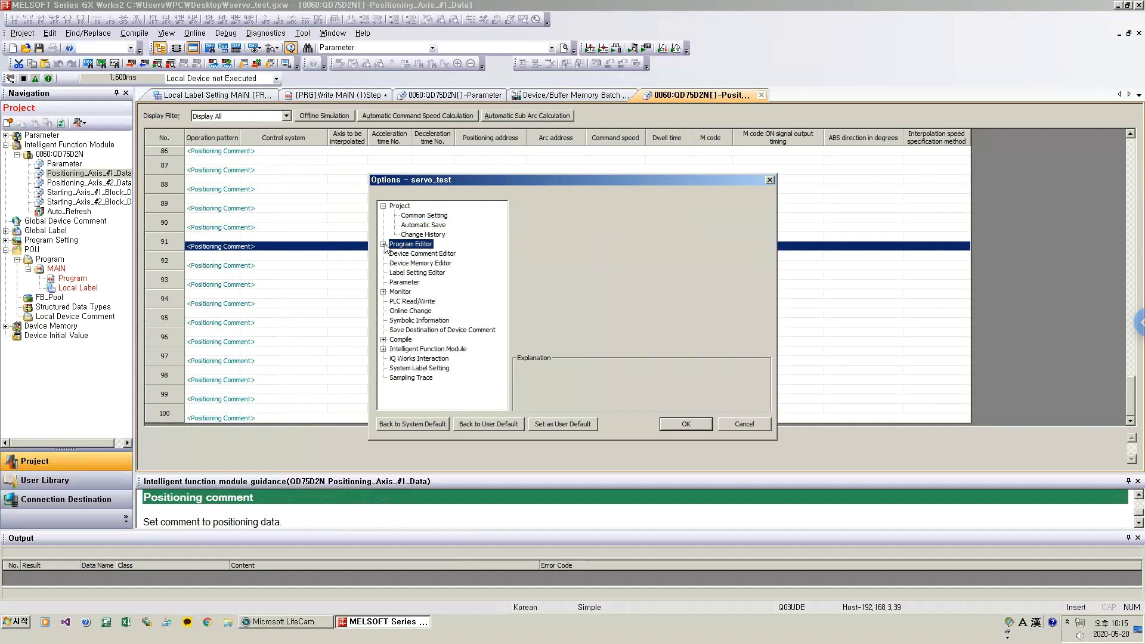
click(421, 350)
double_click(420, 350)
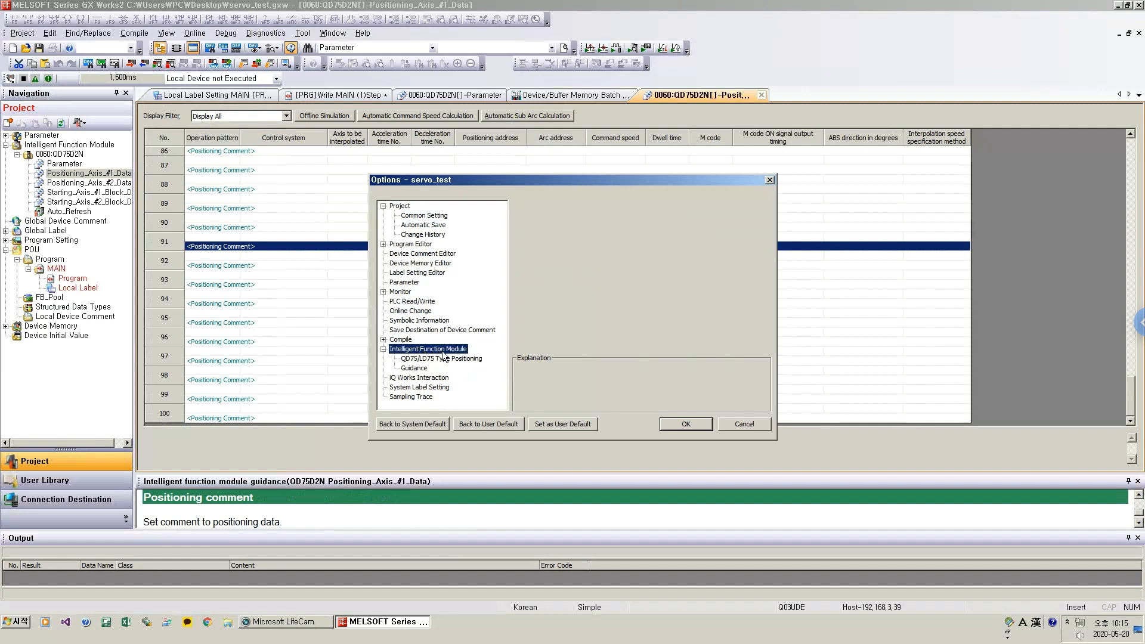
click(442, 359)
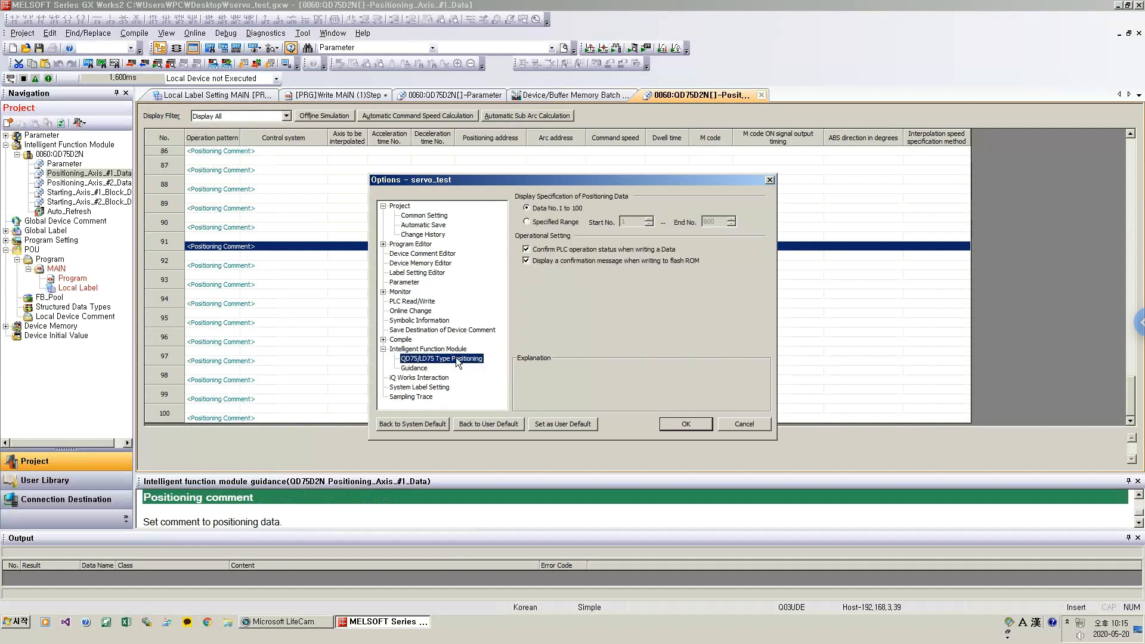
click(565, 225)
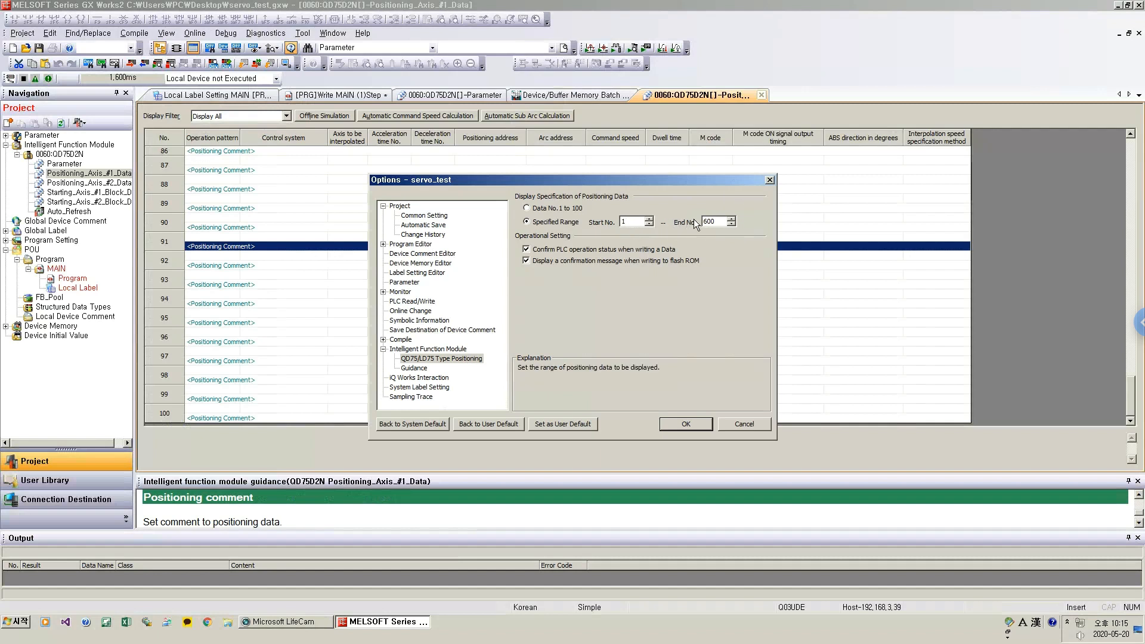
click(674, 425)
Check that the Axis #1 positioning data table extends to No. 600, and return to its first rows.
click(584, 323)
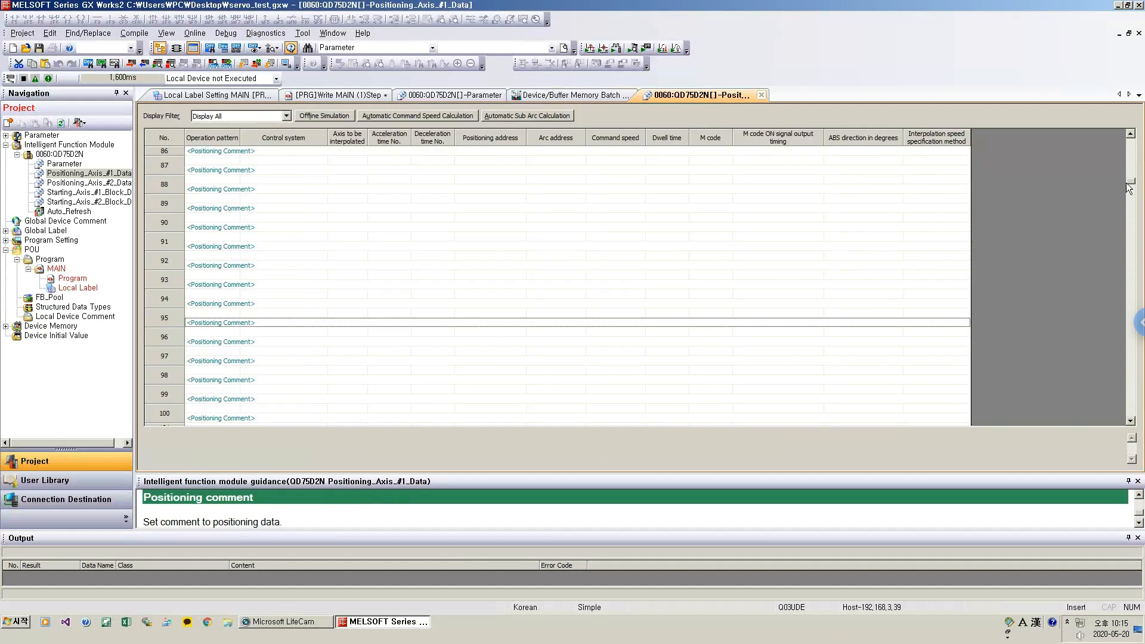
drag(1129, 184, 1130, 422)
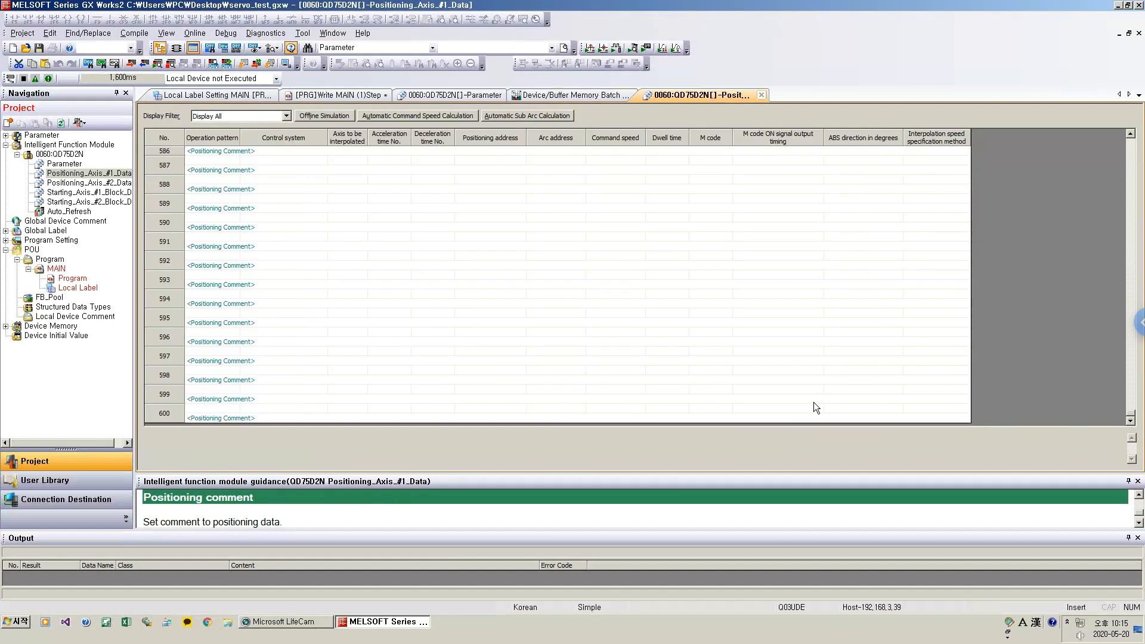
click(277, 420)
drag(1131, 419, 1122, 119)
click(459, 238)
Set the operation pattern of positioning data No. 1 to 0:END and of No. 2 to 1:CONT.
click(212, 150)
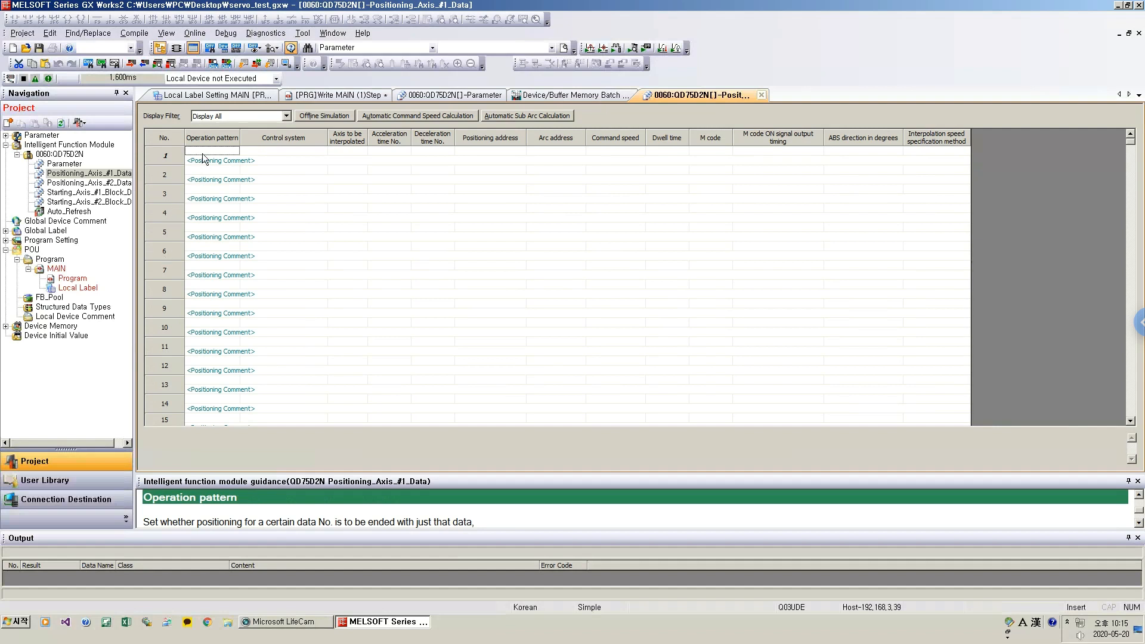
click(203, 152)
click(194, 161)
key(Tab)
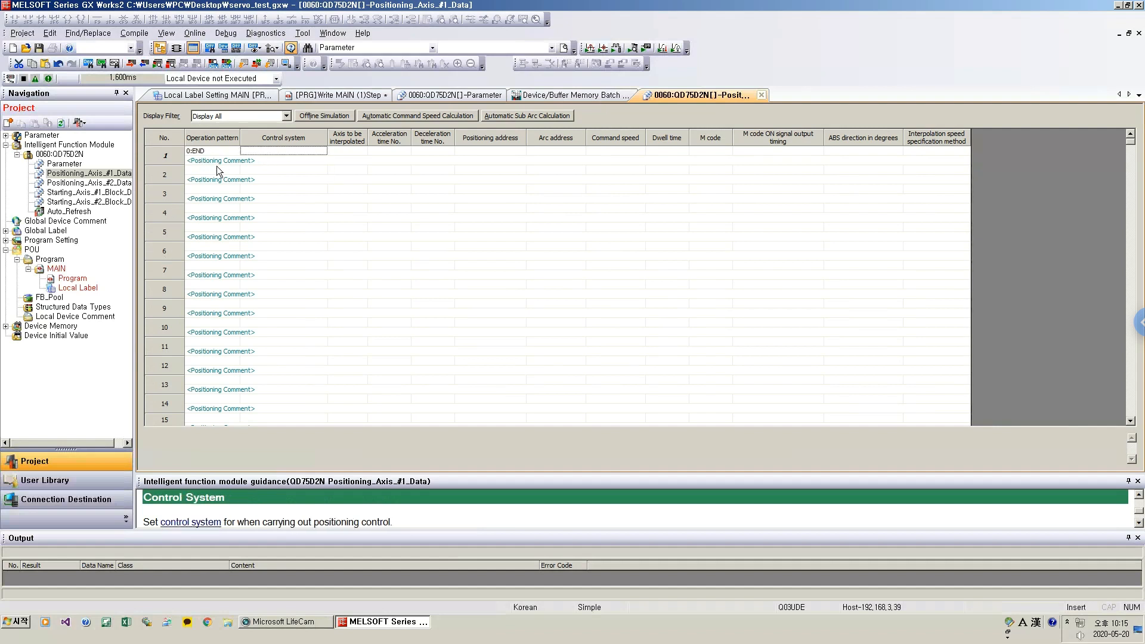
click(213, 169)
click(202, 189)
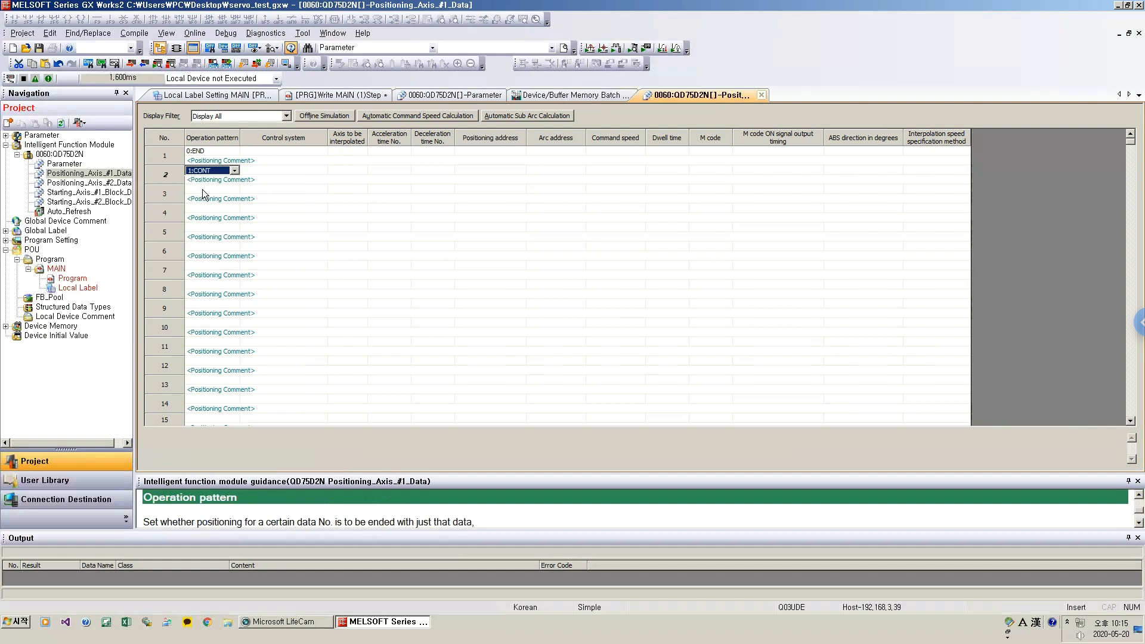
Set the operation pattern of positioning data No. 3 to 0:END.
click(210, 187)
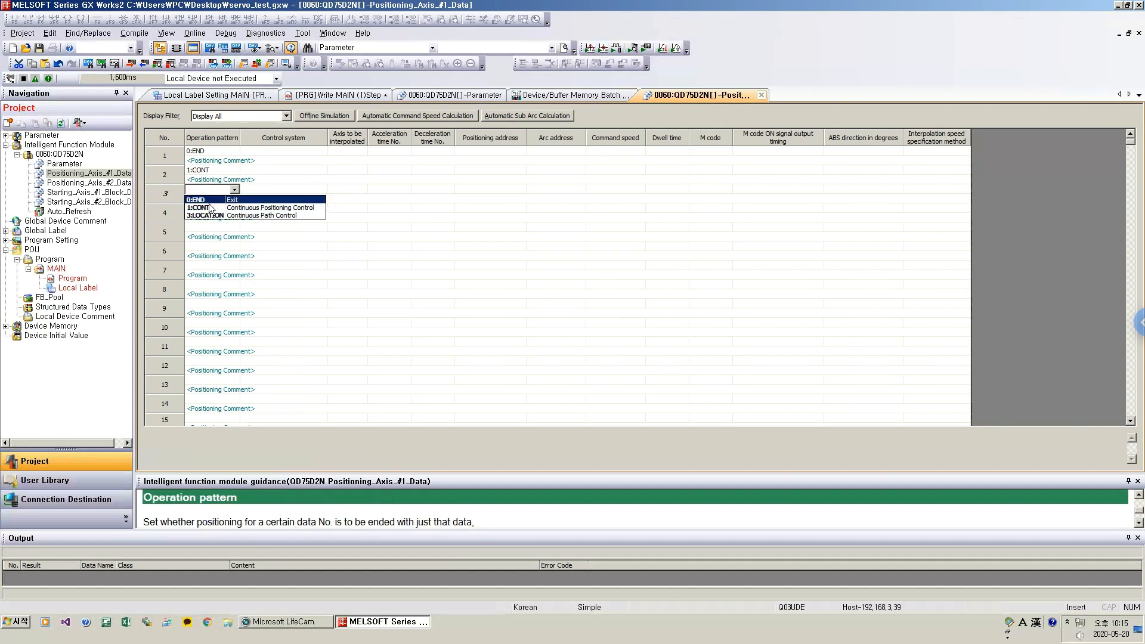
key(Escape)
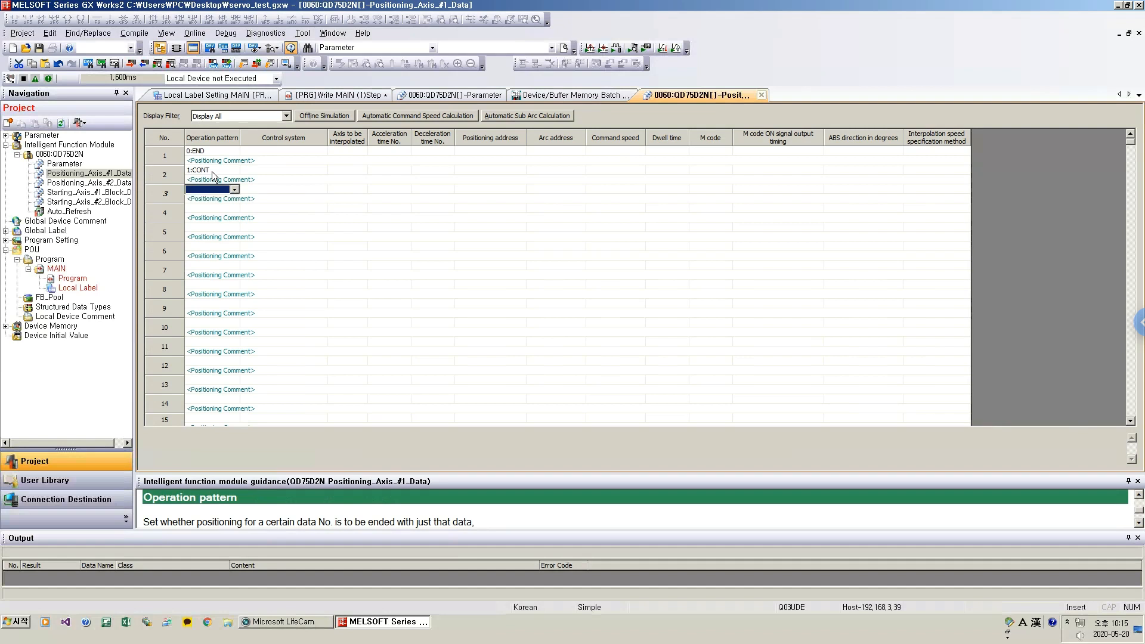
click(186, 177)
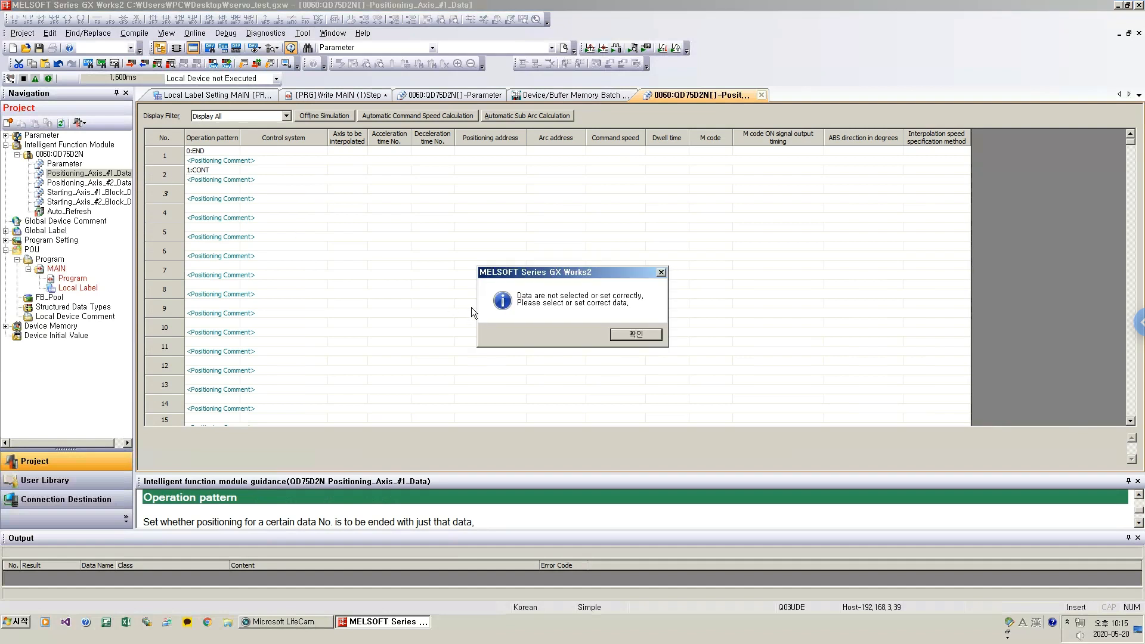
click(638, 337)
click(168, 194)
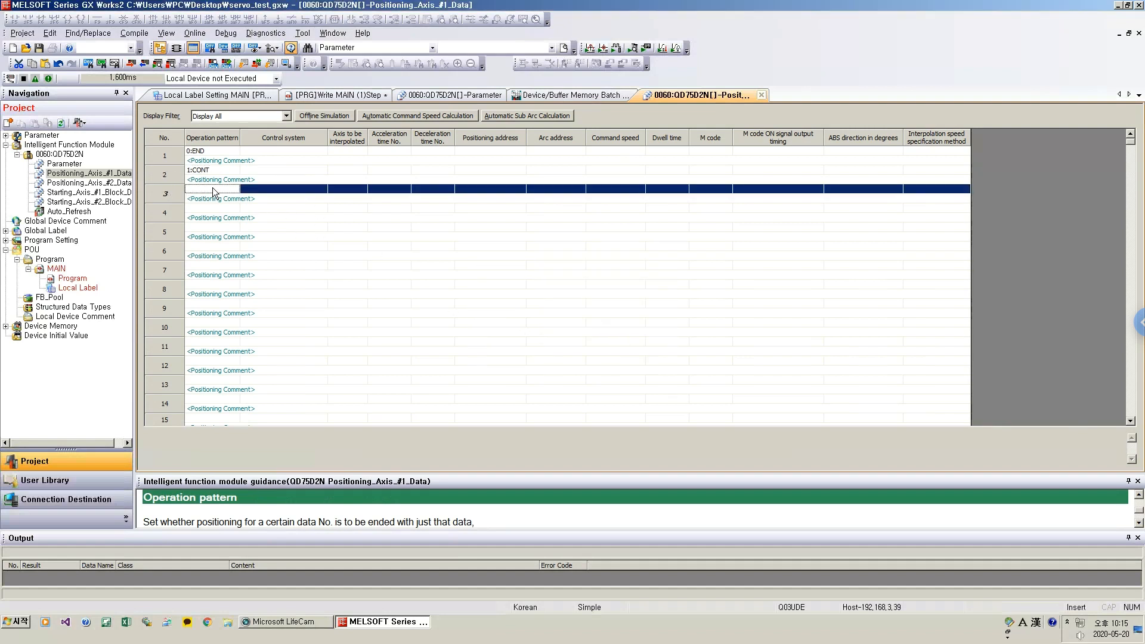
click(212, 187)
click(202, 200)
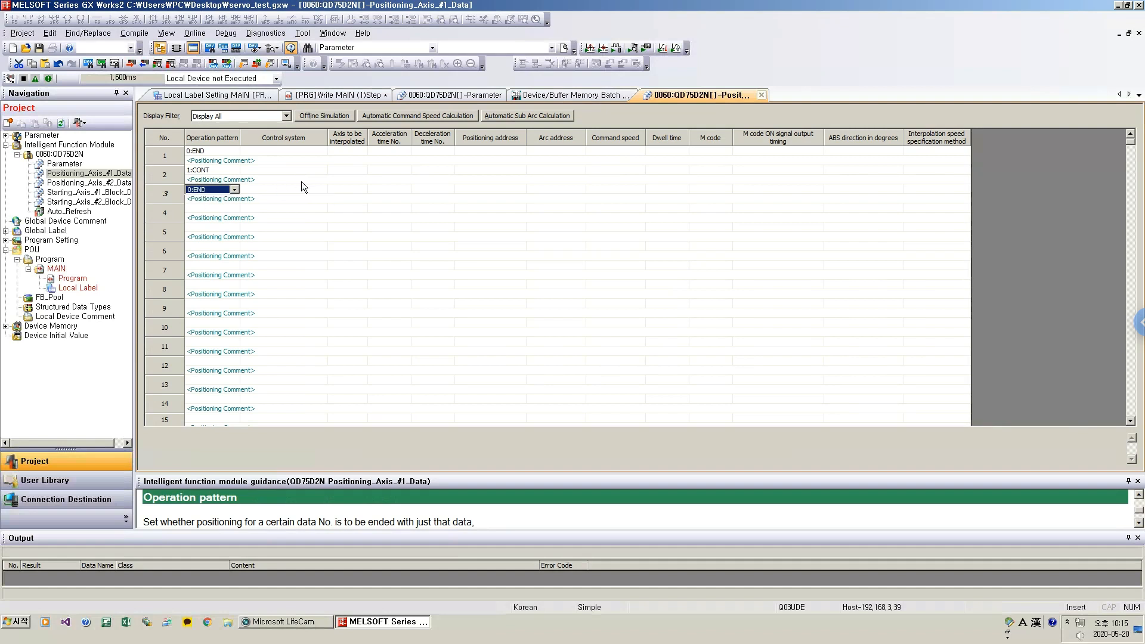
Set the operation pattern of positioning data No. 4 to 3:LOCATION and of No. 5 to 0:END.
click(203, 203)
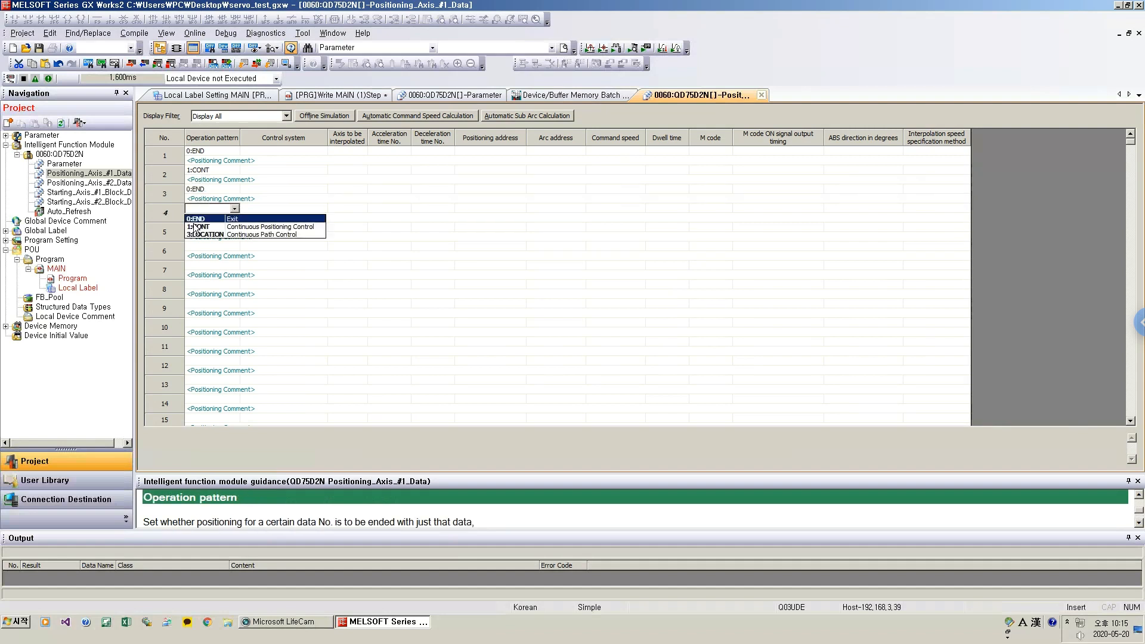
click(201, 235)
click(199, 227)
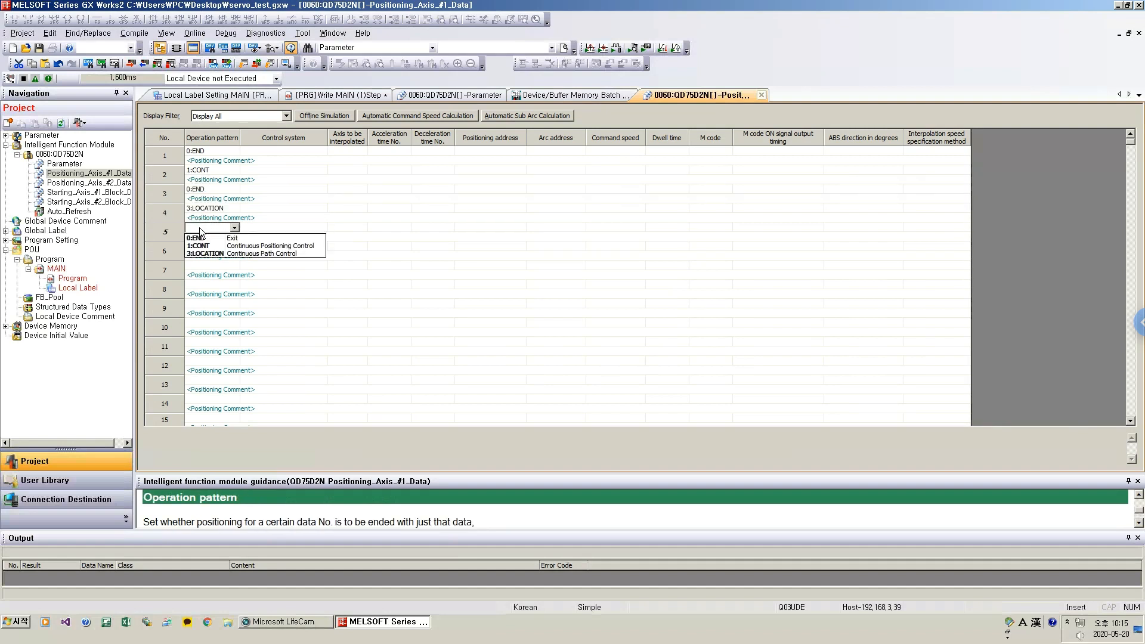
click(199, 237)
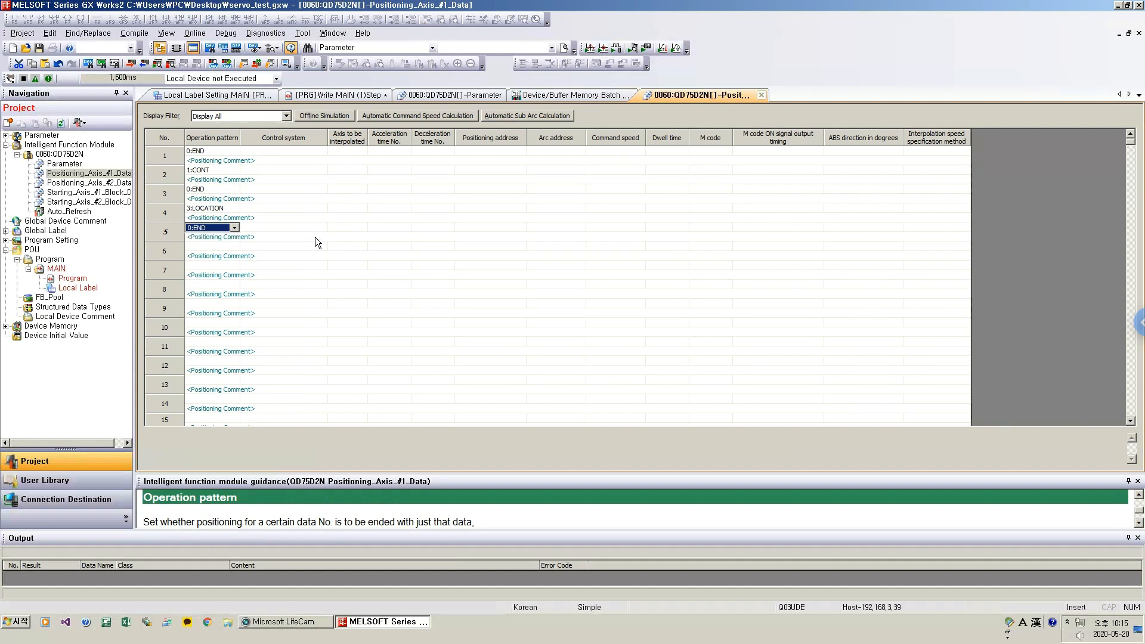
Review the operation patterns of positioning data No. 1 to 5, along with the dwell time fields of No. 2 and No. 4.
click(219, 153)
click(164, 153)
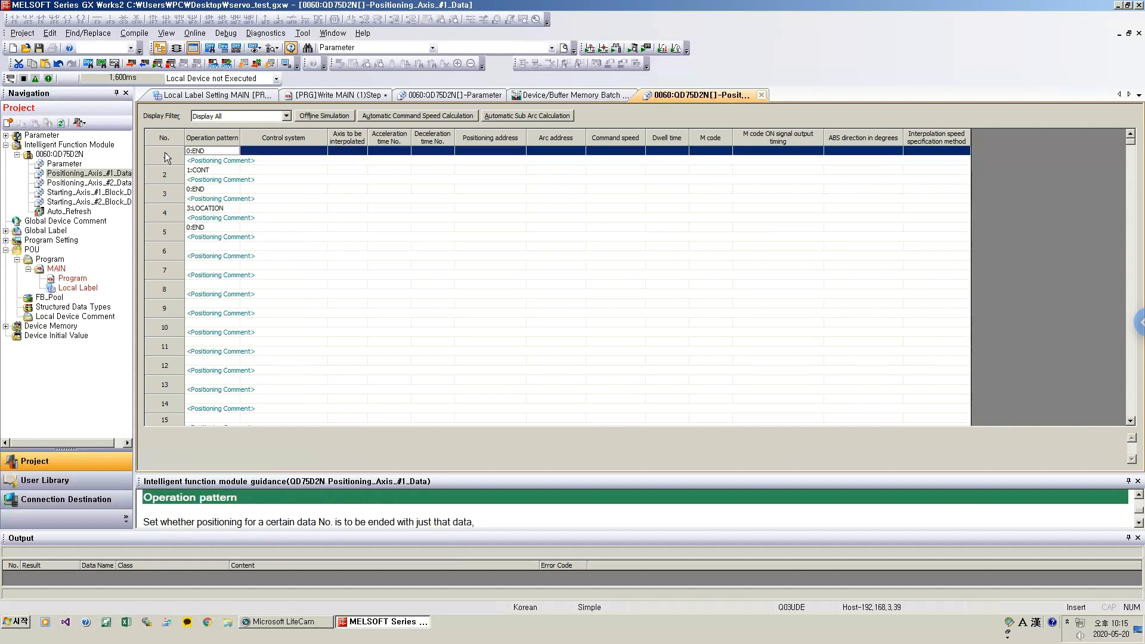
click(201, 153)
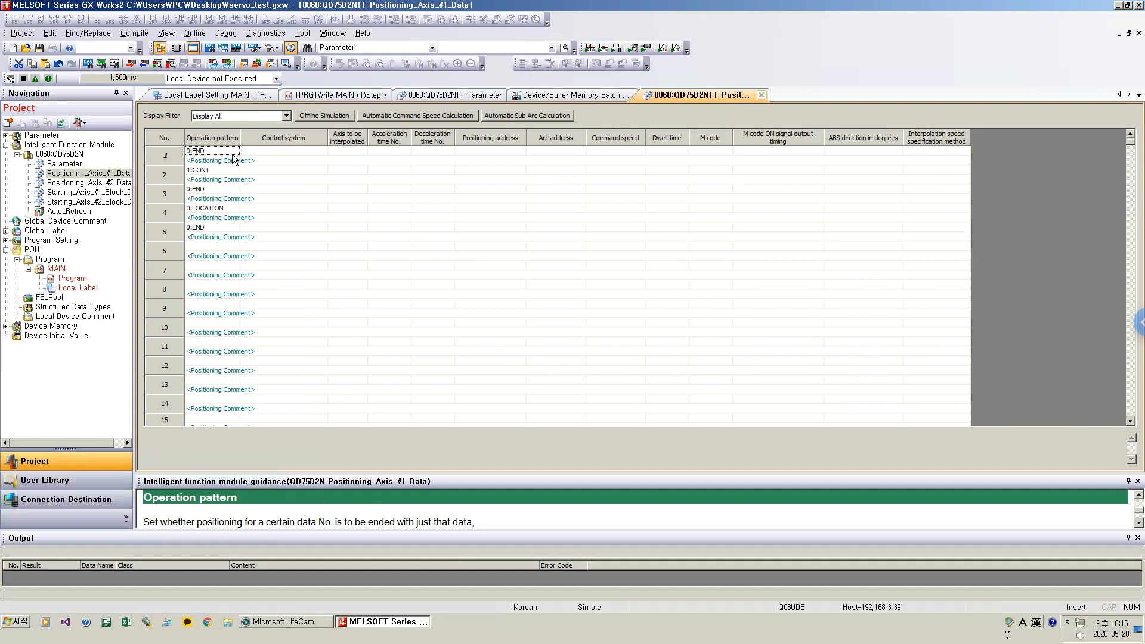
click(220, 172)
click(167, 175)
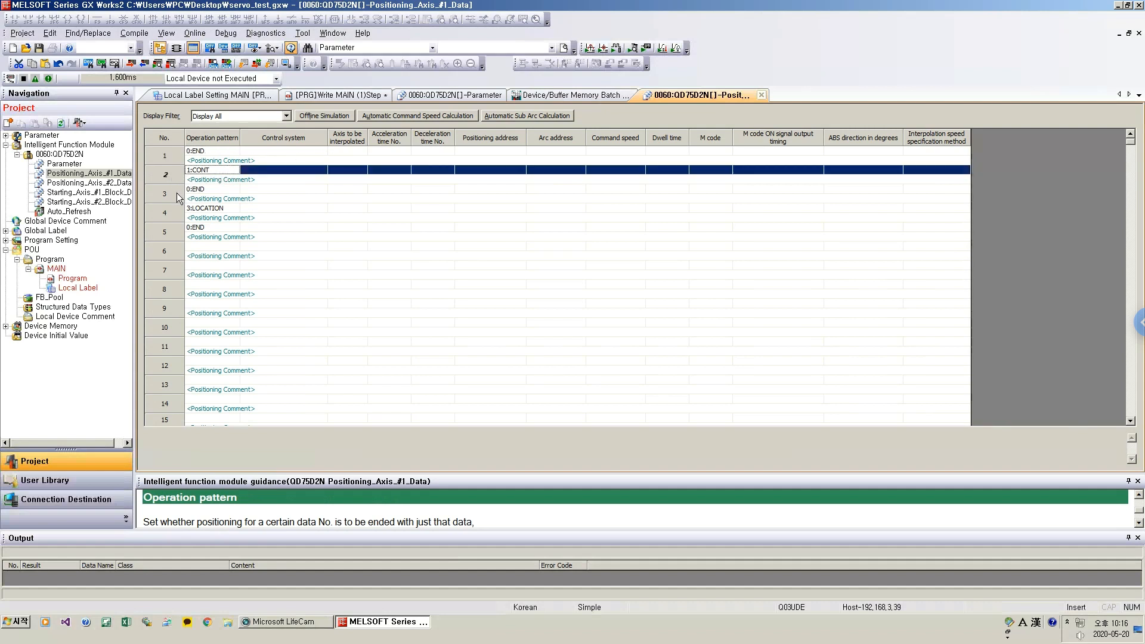
click(176, 199)
click(176, 179)
click(173, 194)
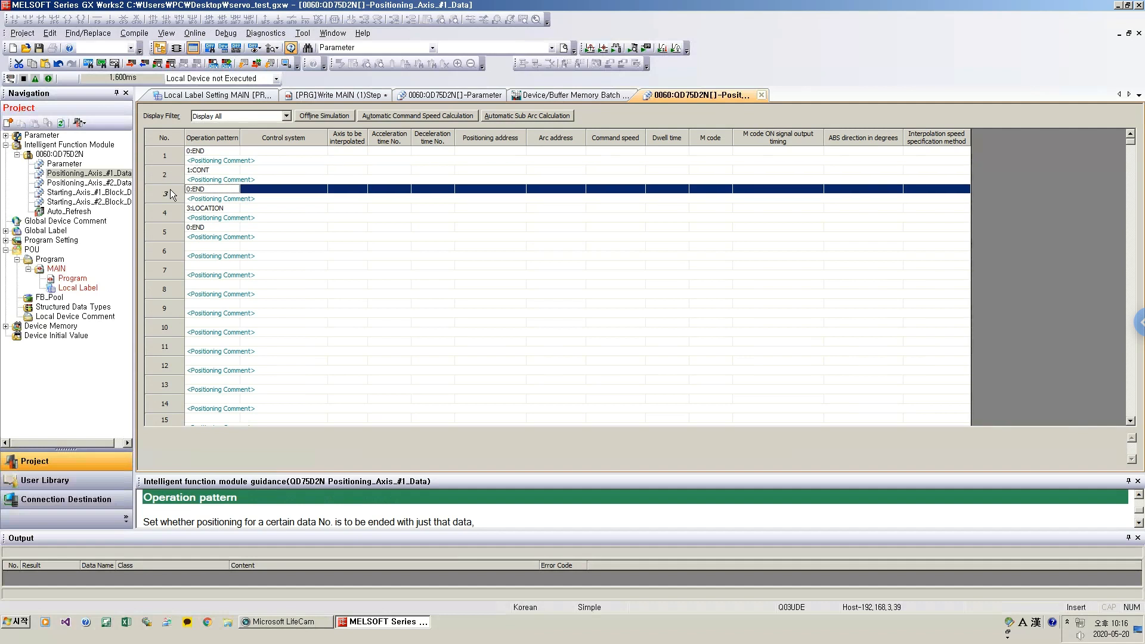
click(207, 173)
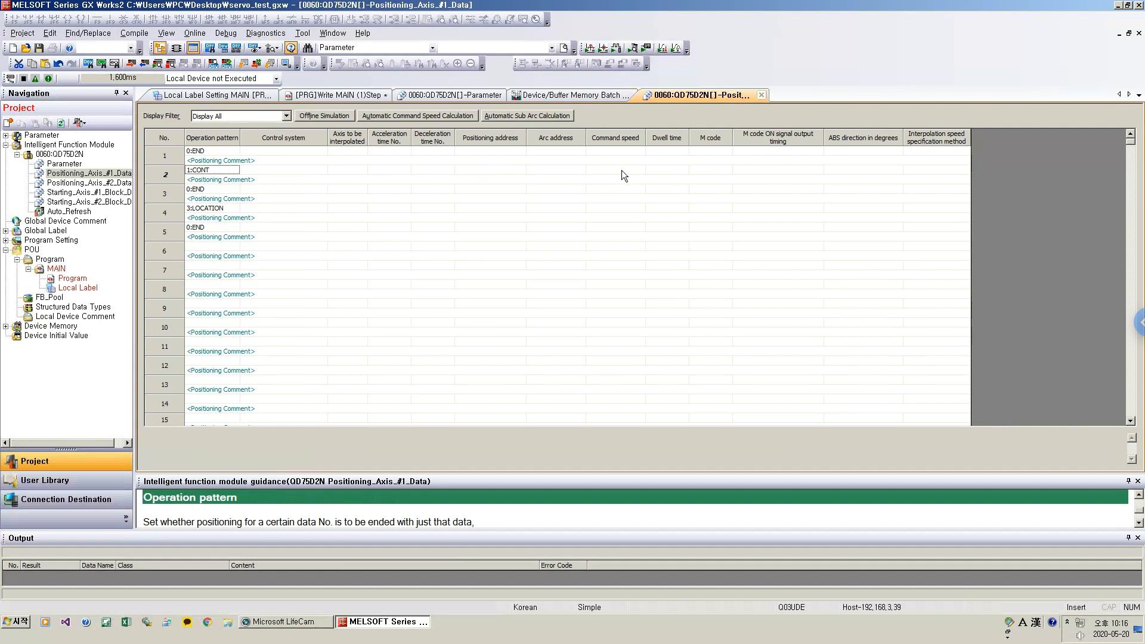
click(666, 172)
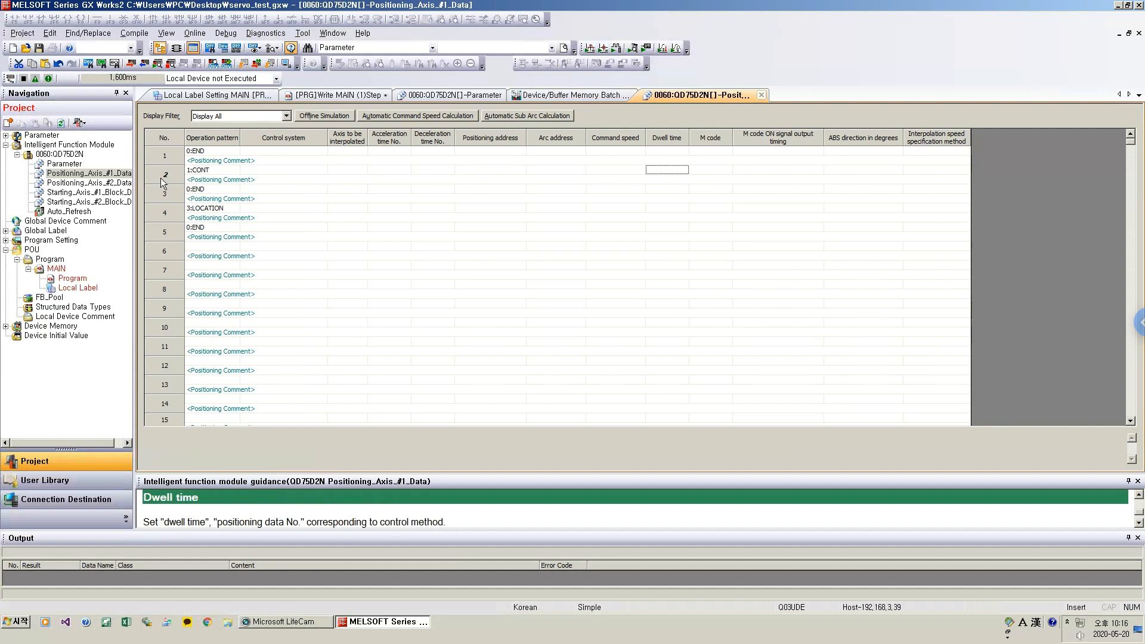
click(212, 191)
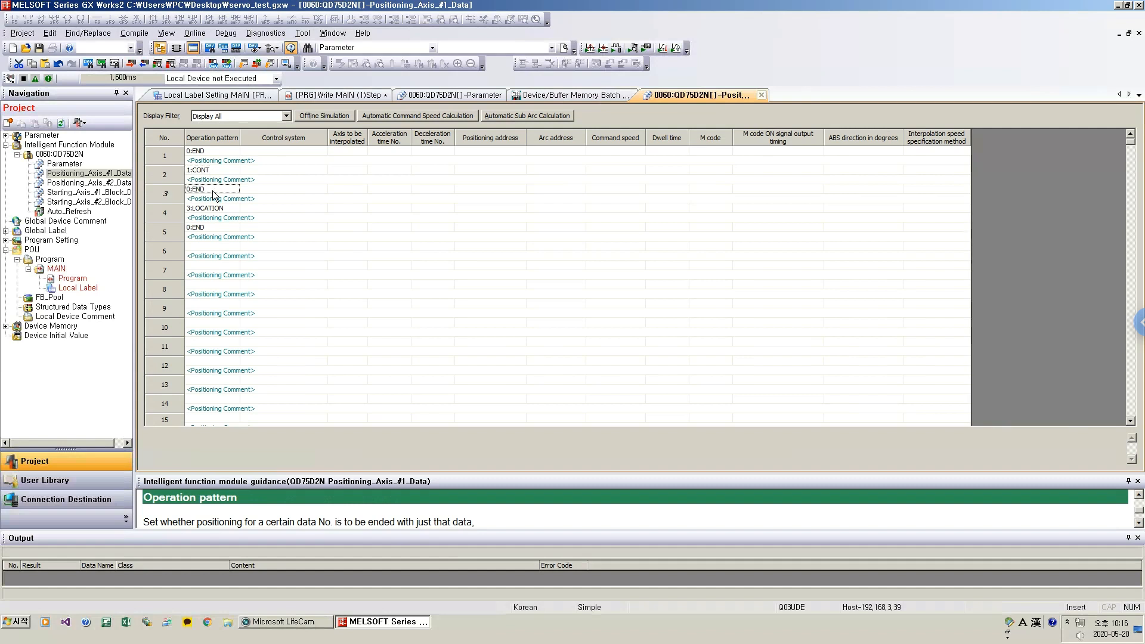
click(215, 210)
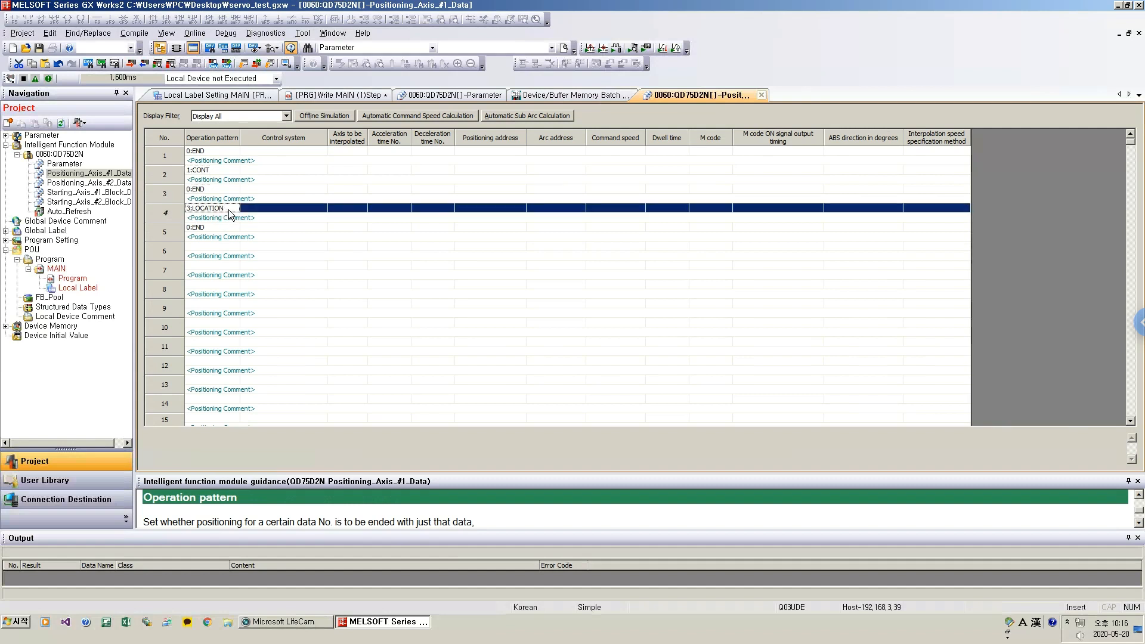
click(260, 208)
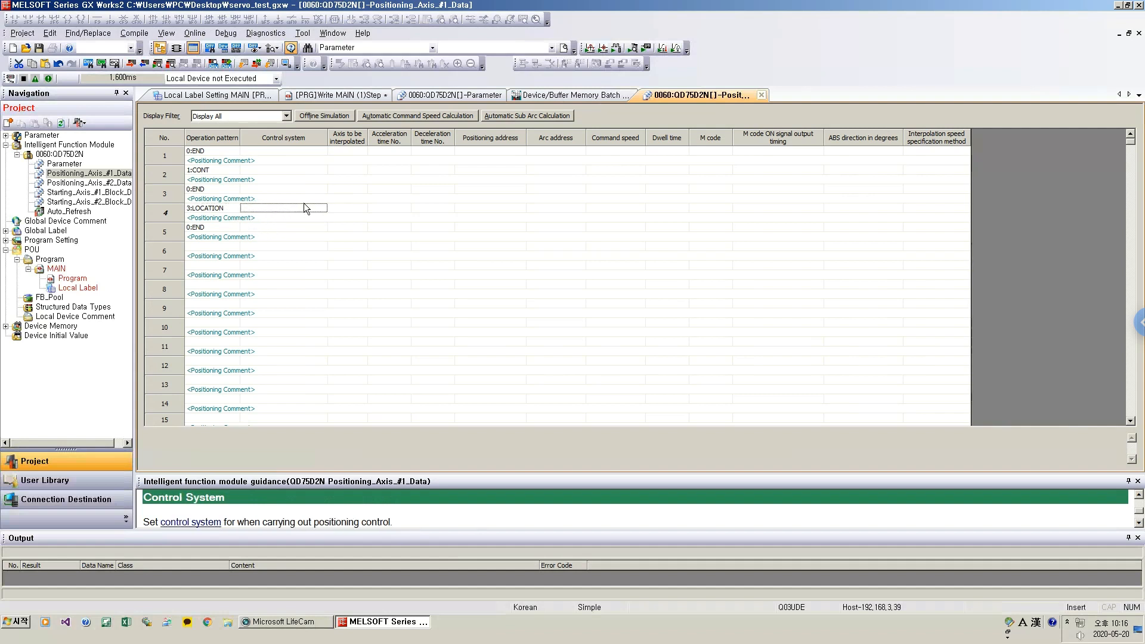
click(660, 209)
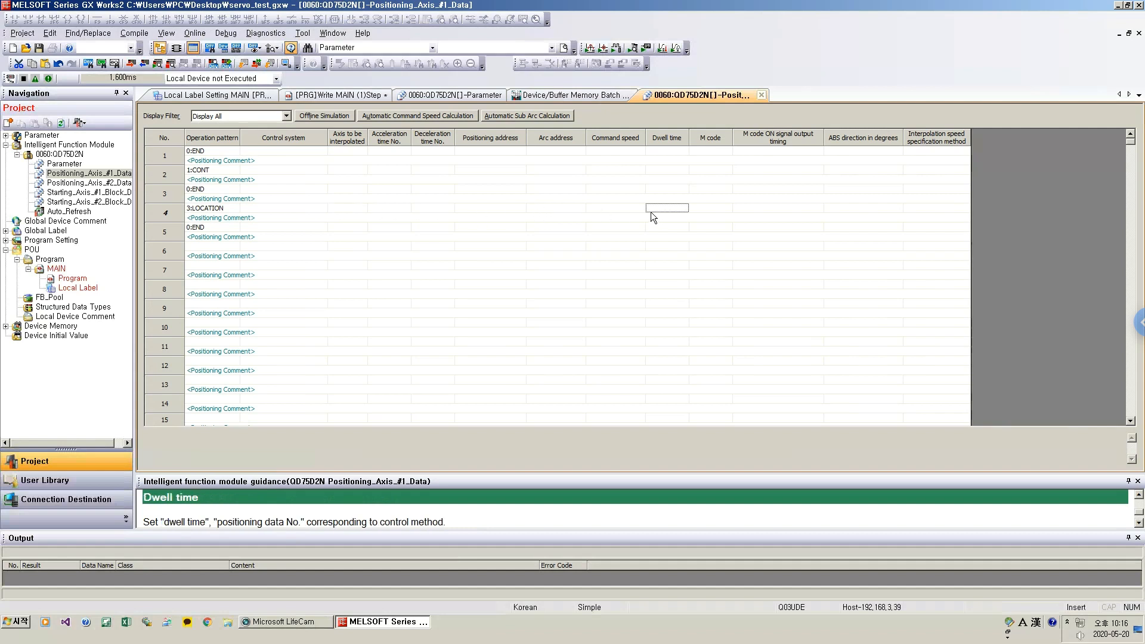
click(221, 228)
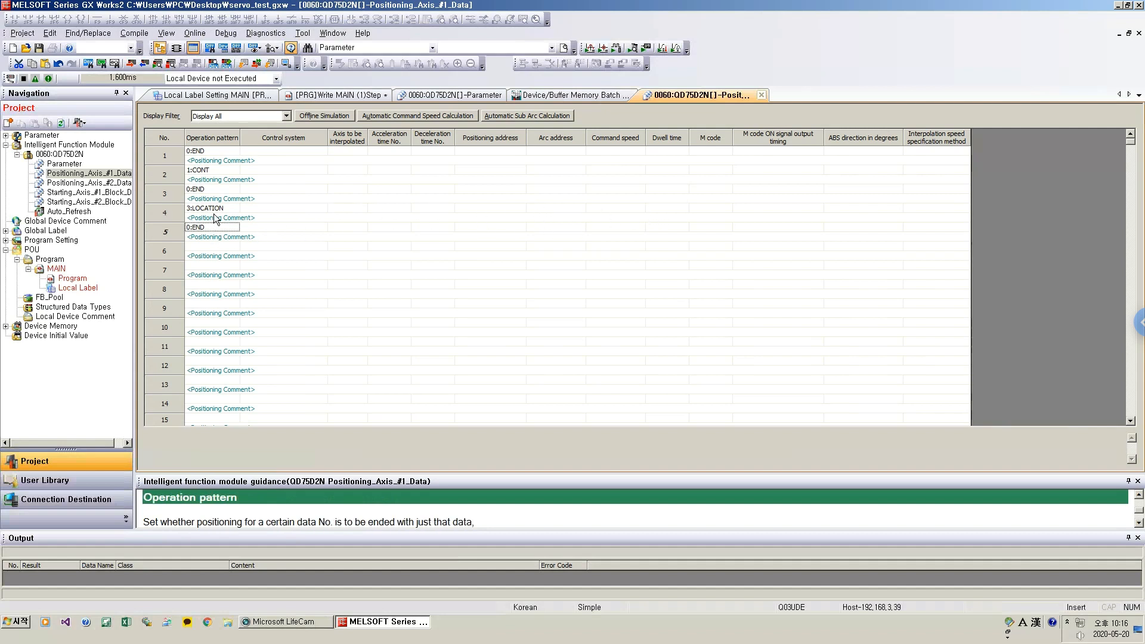
click(218, 209)
click(276, 208)
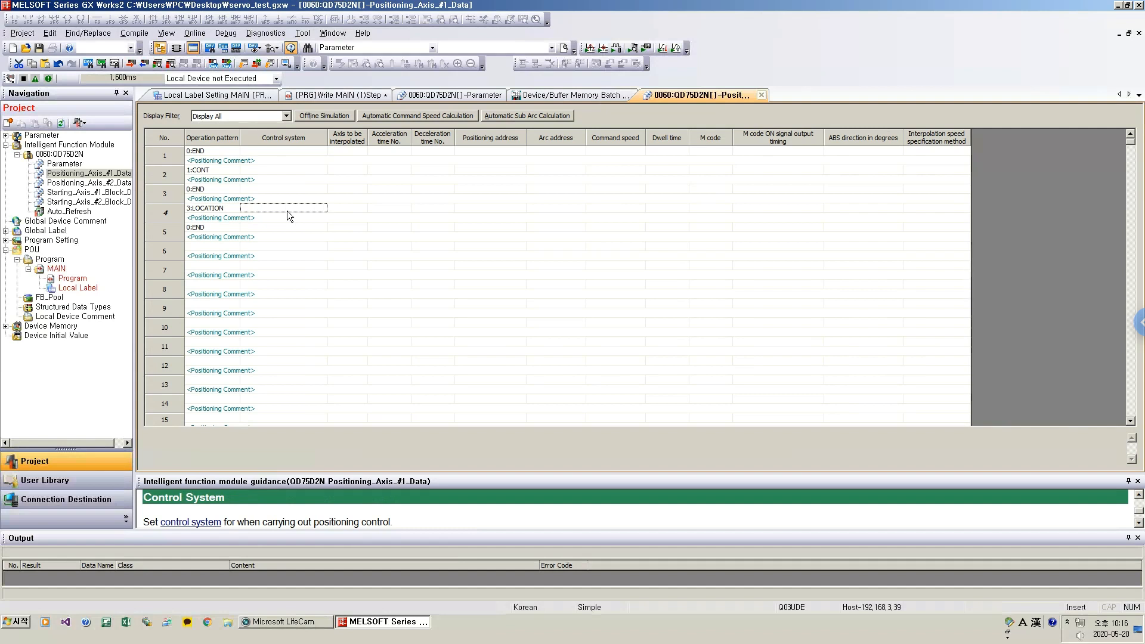
Set the control system of positioning data No. 1 to 01h:ABS line 1.
double_click(285, 153)
click(277, 162)
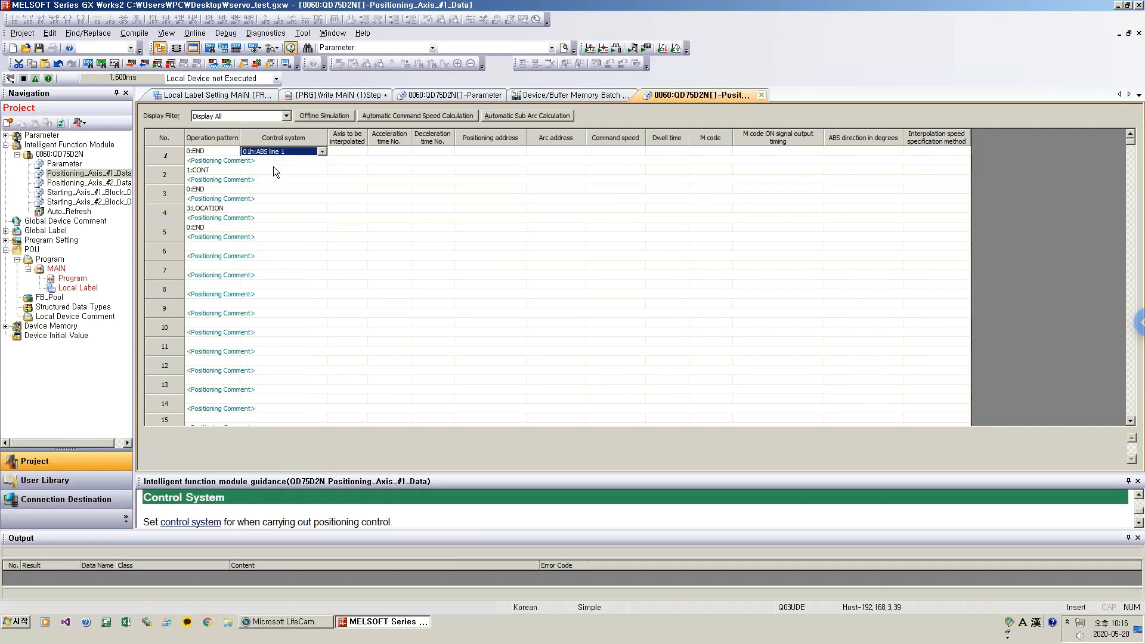
click(275, 171)
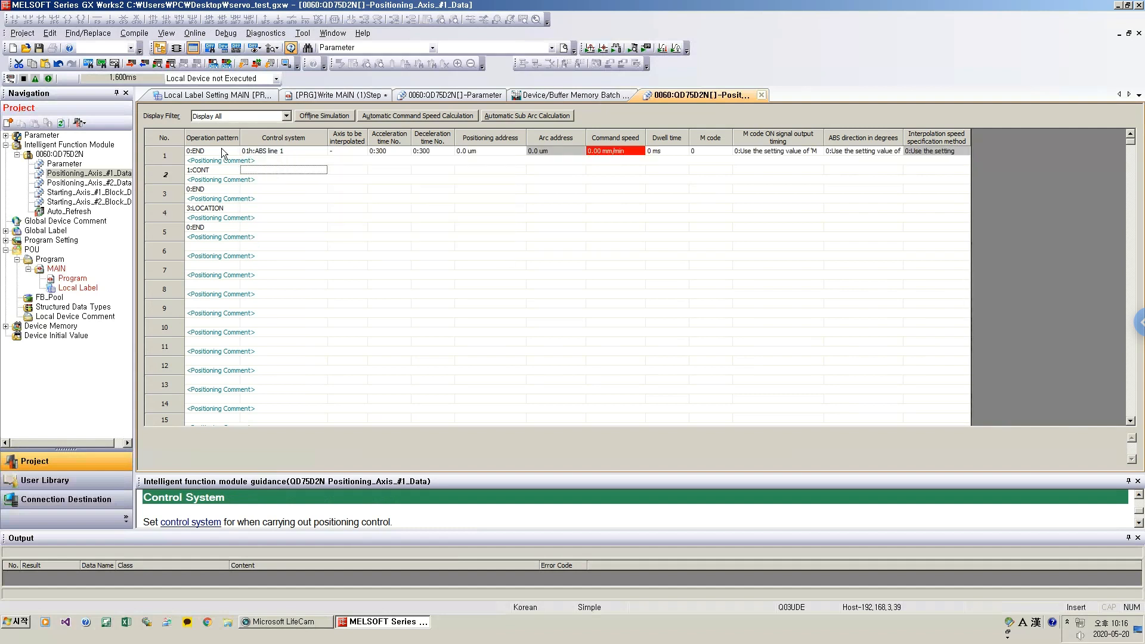
click(281, 155)
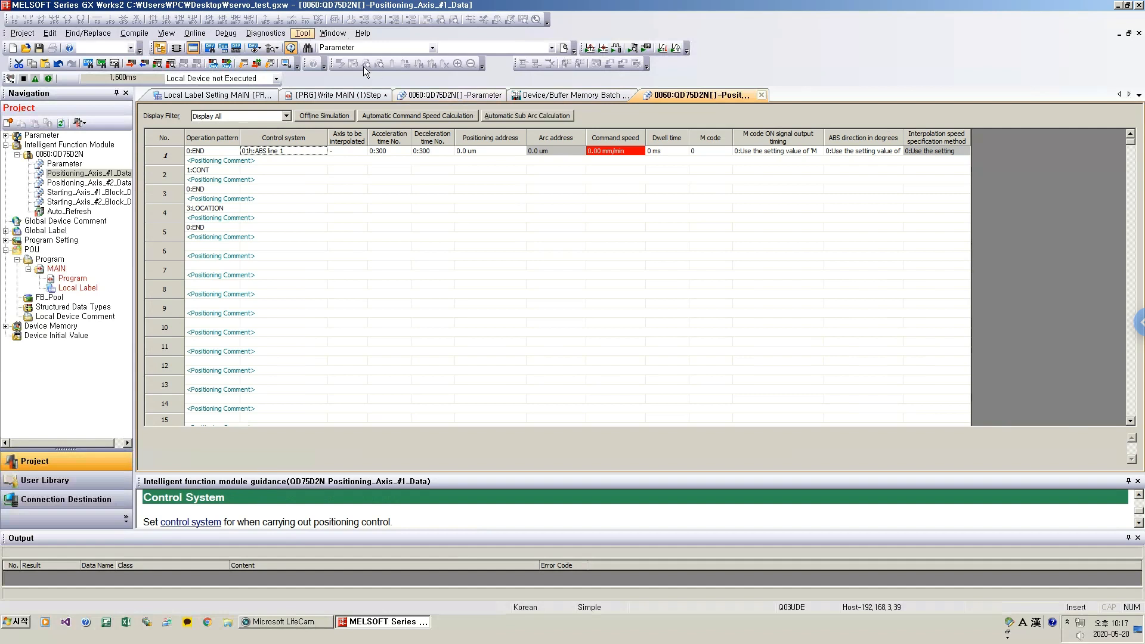
click(275, 161)
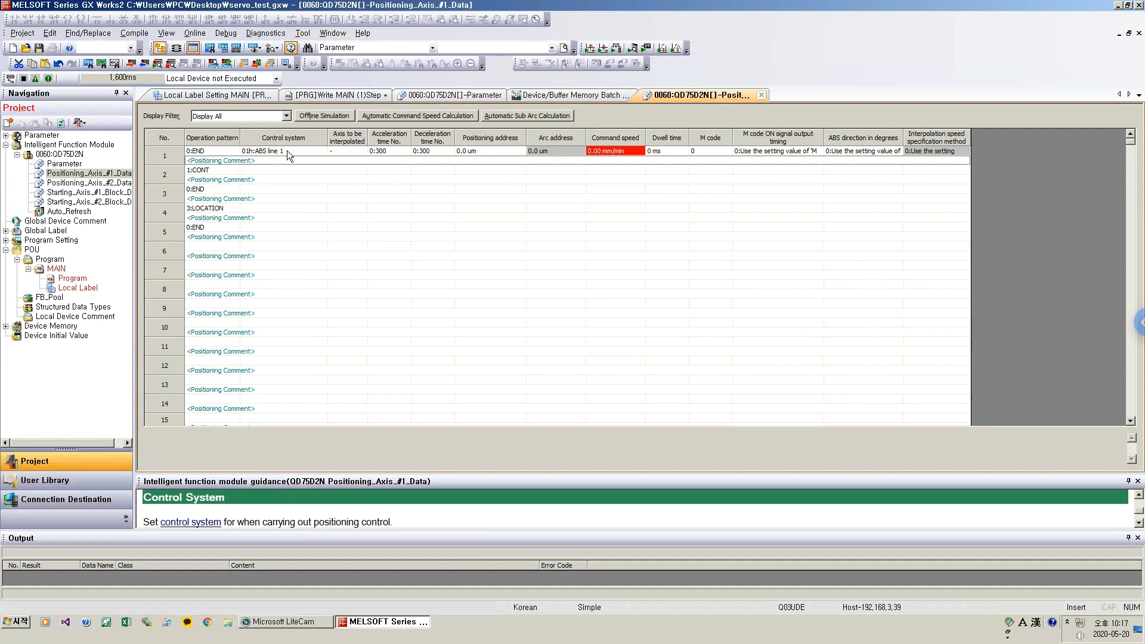
click(269, 152)
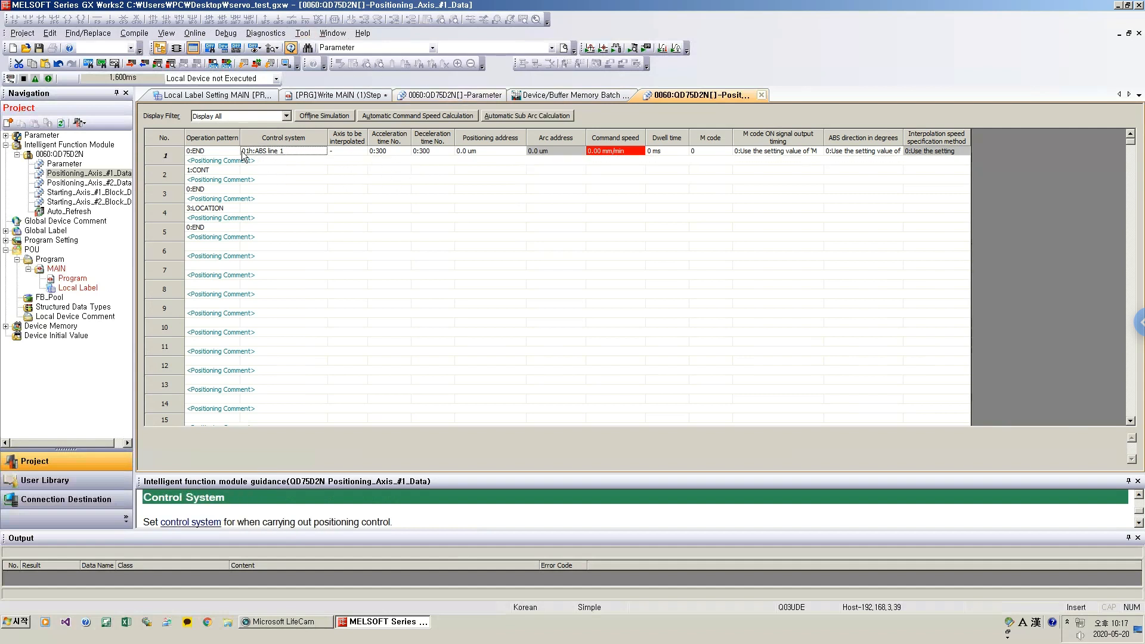
click(266, 170)
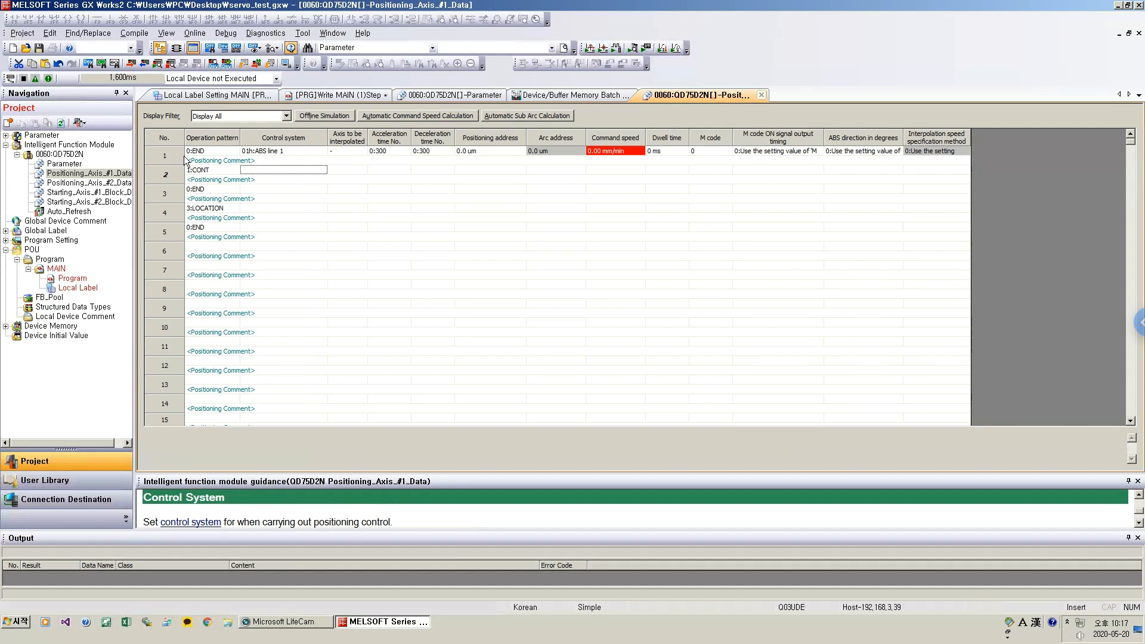
click(284, 152)
Set the positioning address of data No. 1 to 30000 um and its command speed to 1000 mm/min.
click(509, 148)
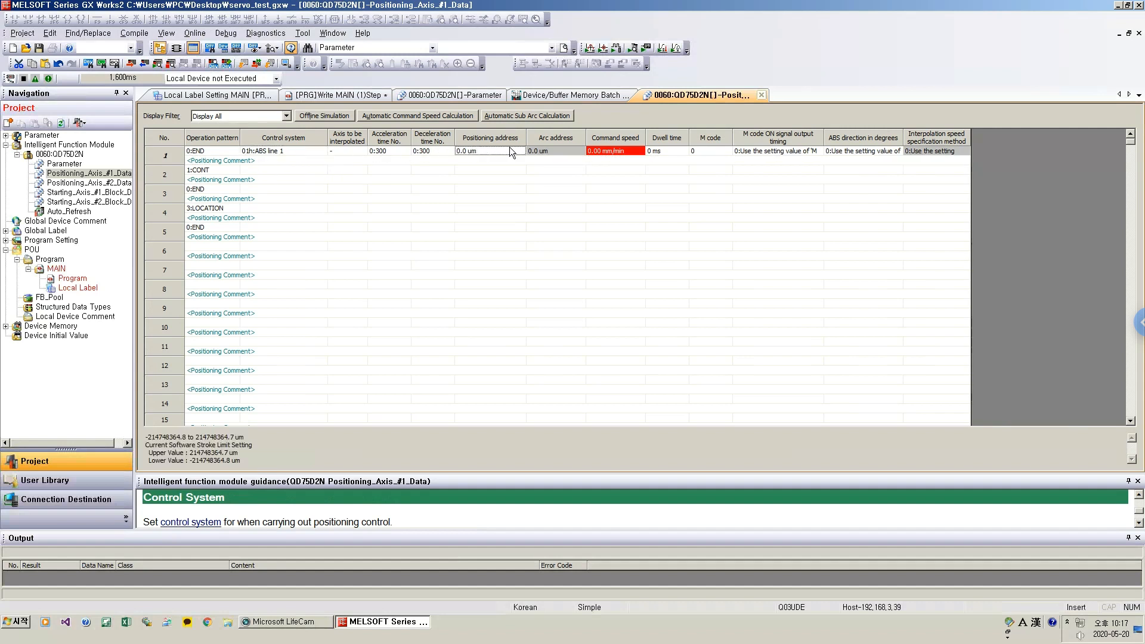
click(492, 151)
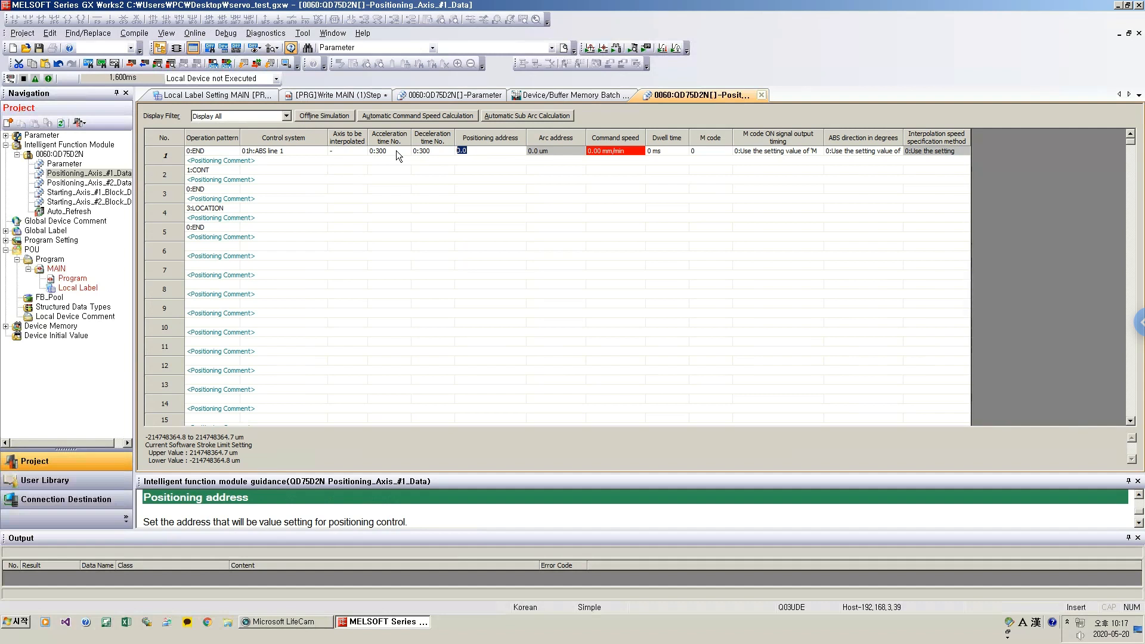
text(30000)
key(Return)
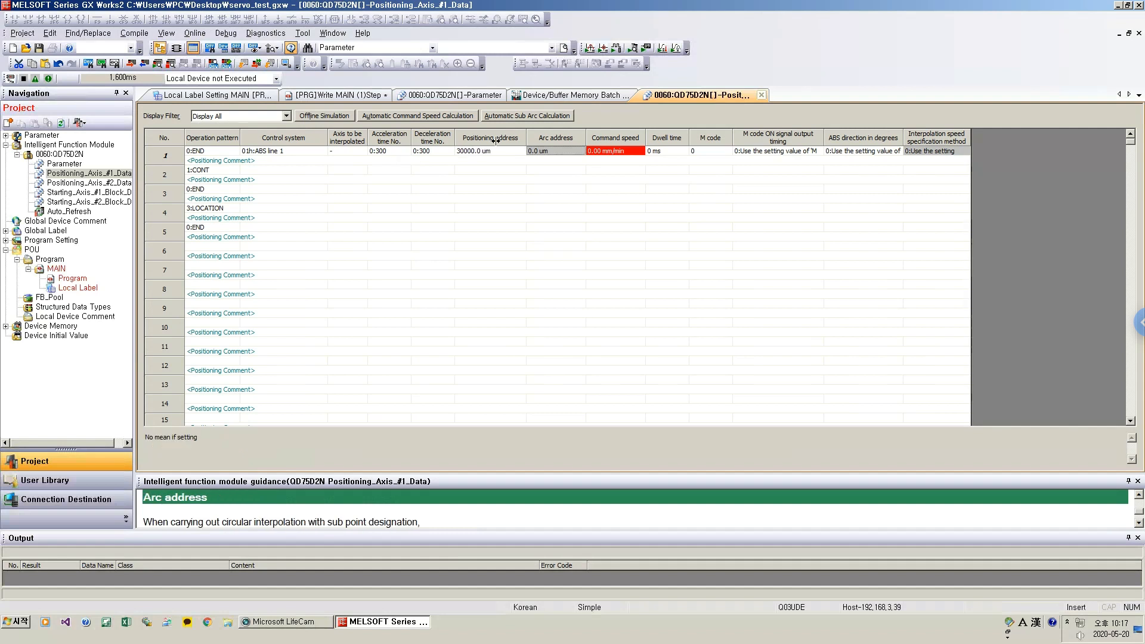
click(595, 150)
click(595, 150)
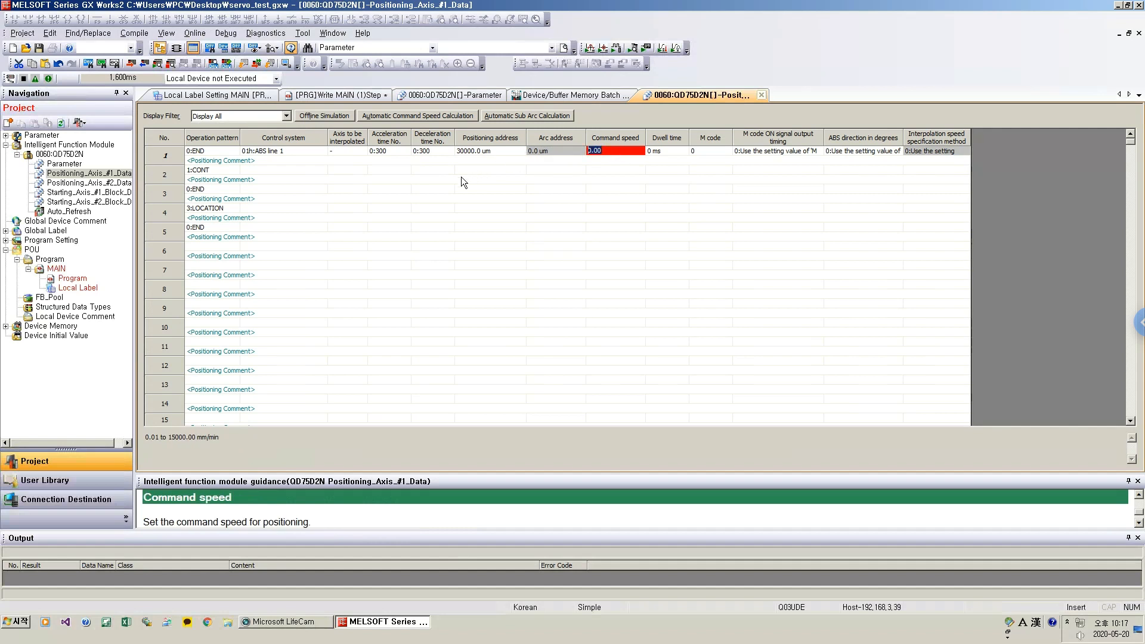
text(1000)
key(Return)
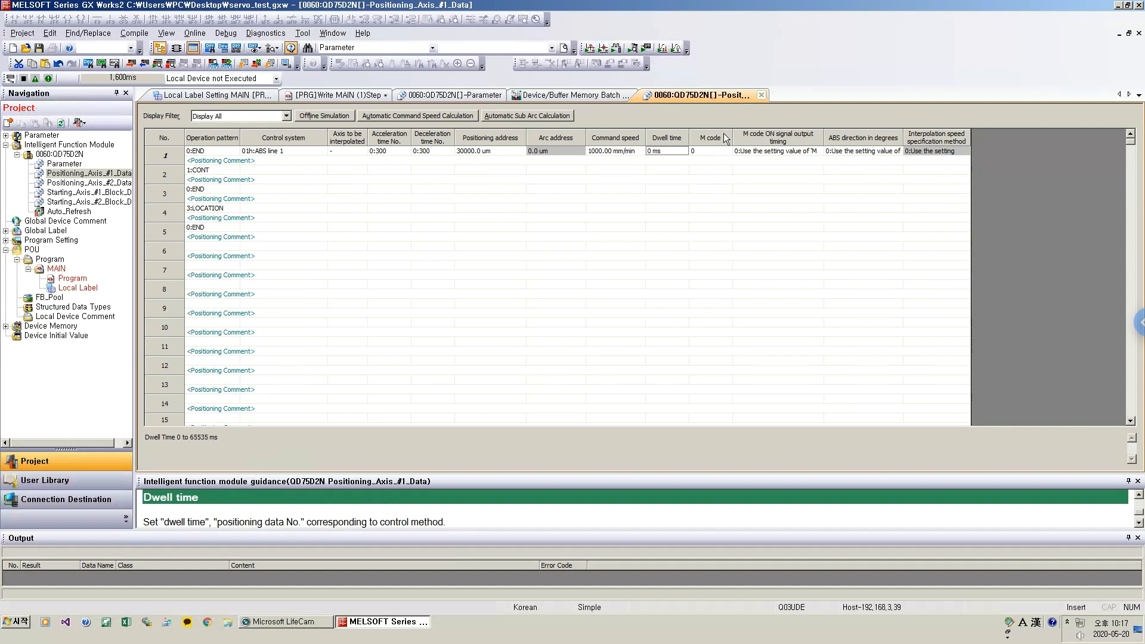
Set the control system of positioning data No. 2 to 01h:ABS line 1.
click(252, 171)
click(259, 170)
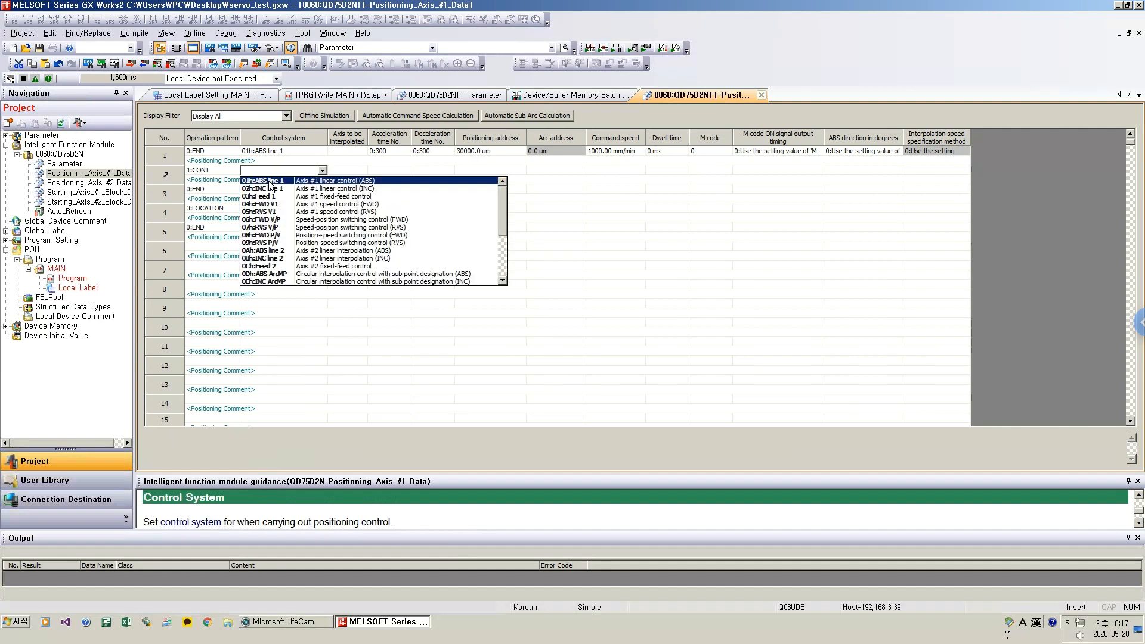
click(359, 181)
Set the positioning address of data No. 2 to 50000 um and its command speed to 1000 mm/min.
click(484, 172)
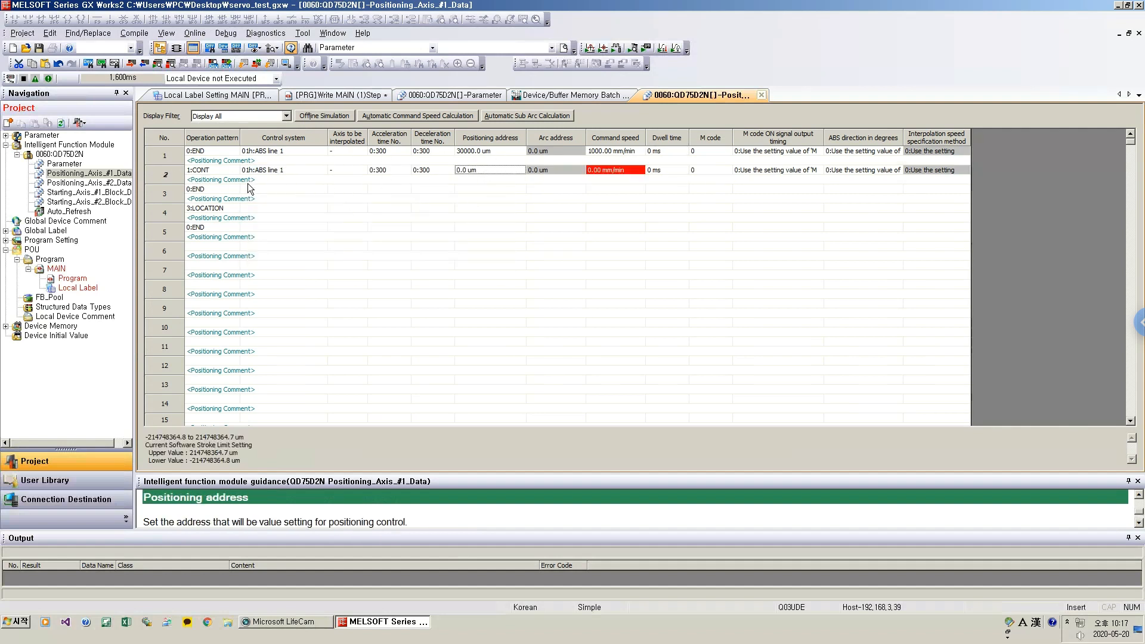
double_click(482, 172)
drag(471, 171, 352, 190)
text(50000)
key(Return)
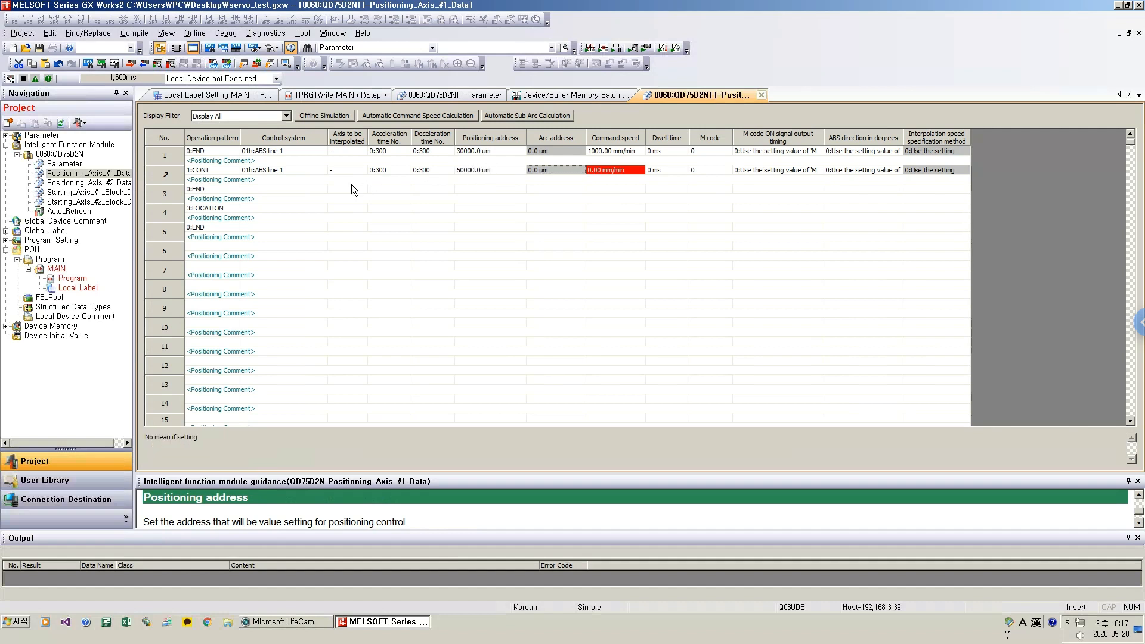
double_click(610, 170)
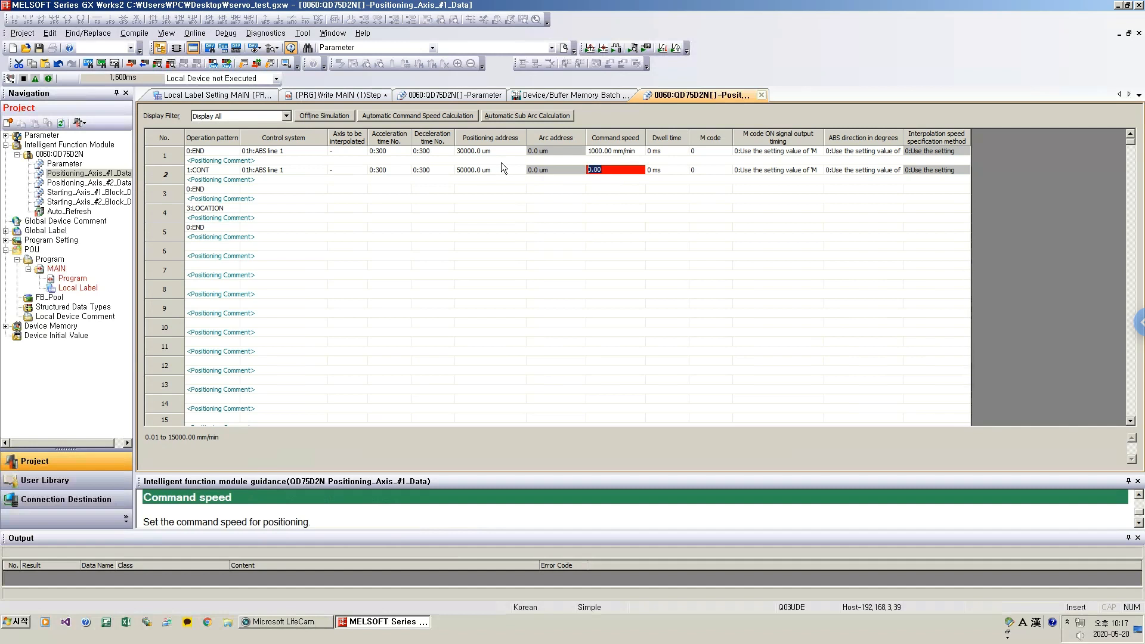
text(10)
key(Return)
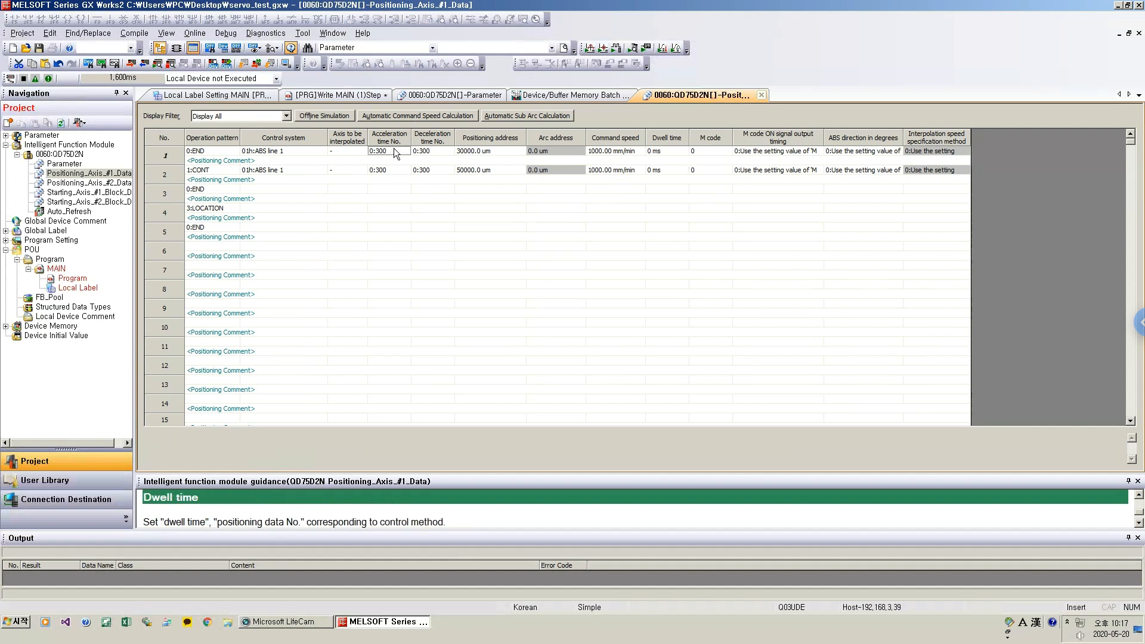
Examine the available acceleration and deceleration time numbers for positioning data No. 1 without changing the selections.
double_click(394, 151)
click(394, 151)
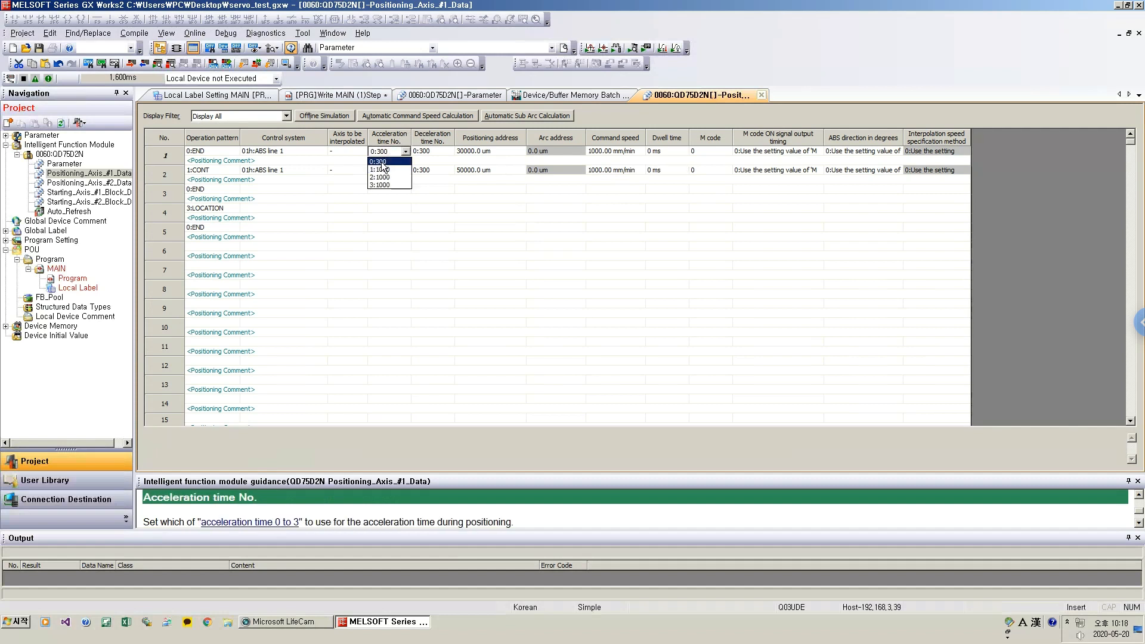
click(443, 150)
double_click(438, 151)
click(374, 167)
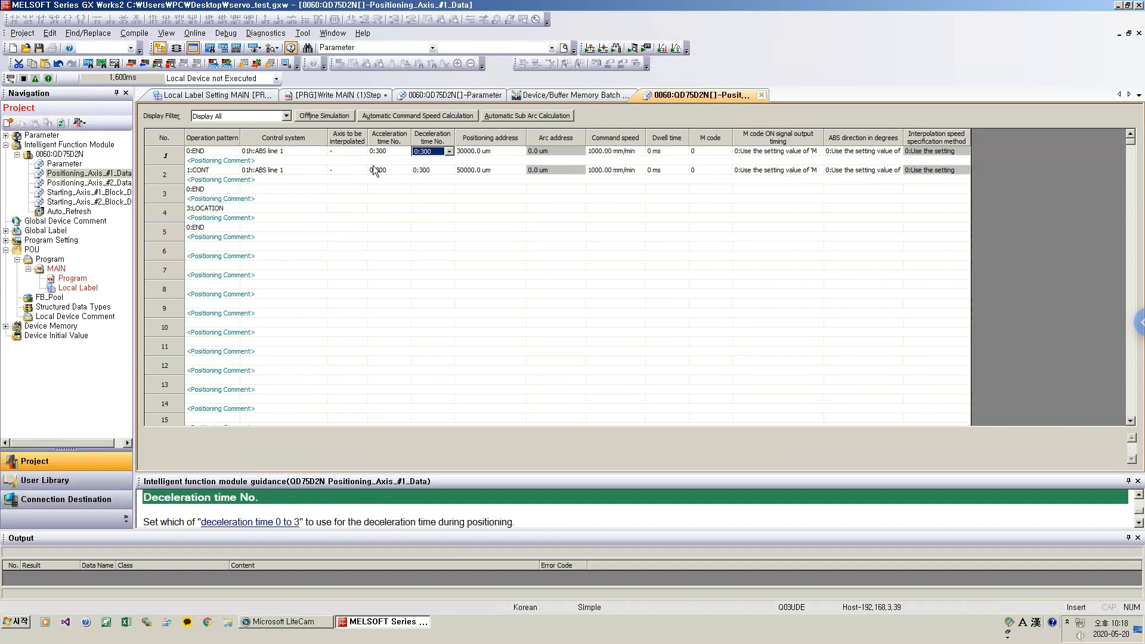
double_click(389, 153)
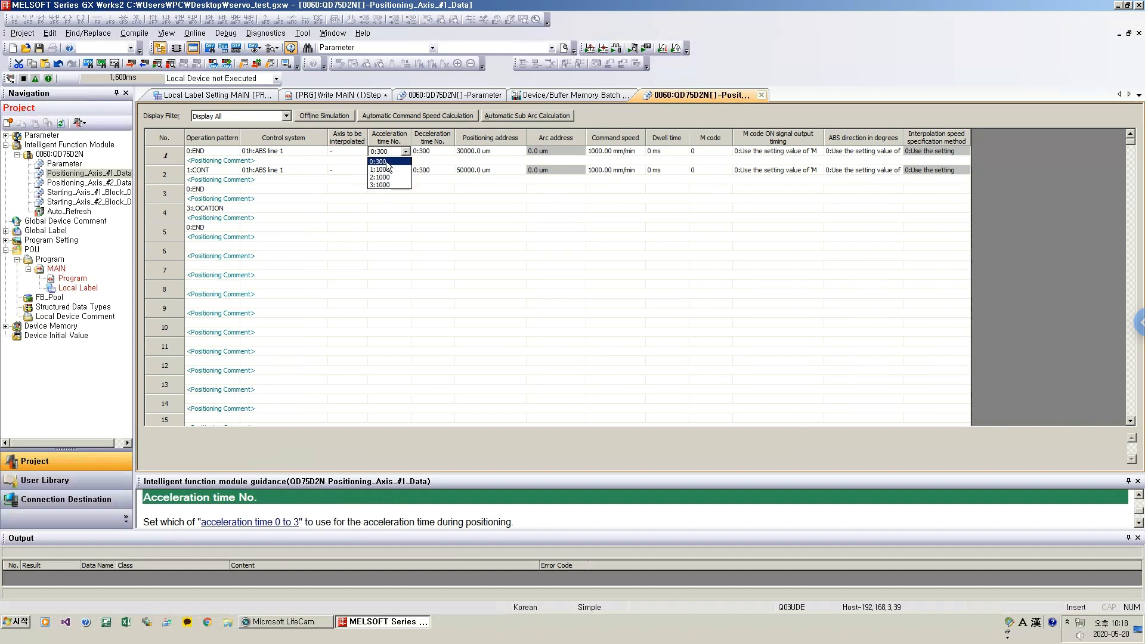
click(449, 195)
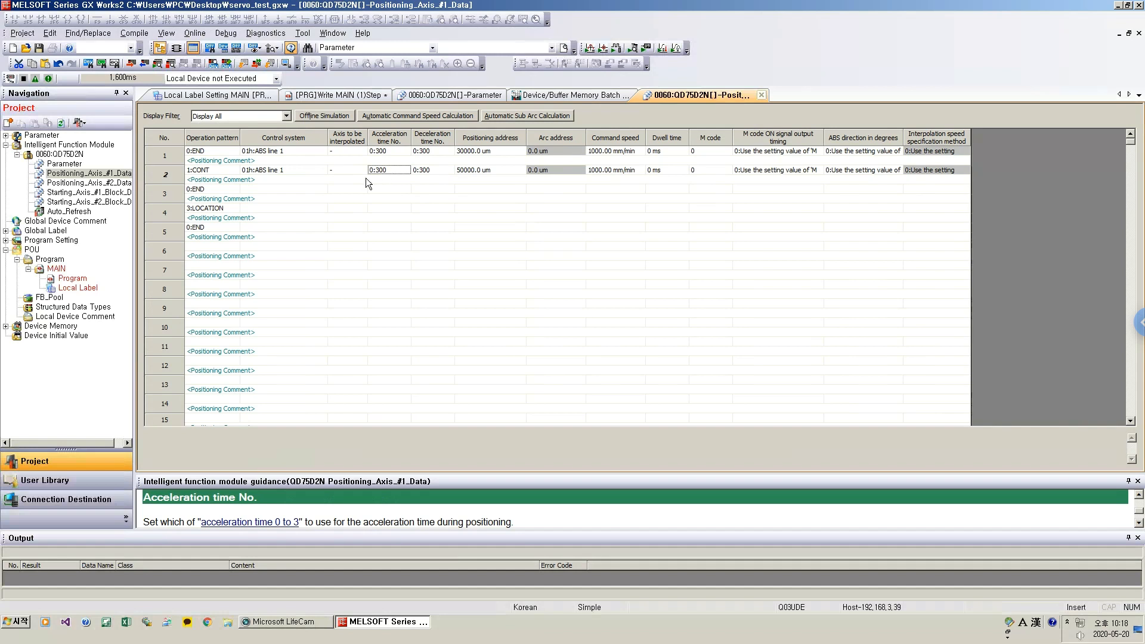
Set the control system of positioning data No. 3 to 01h:ABS line 1 and its command speed to 1000 mm/min.
double_click(251, 189)
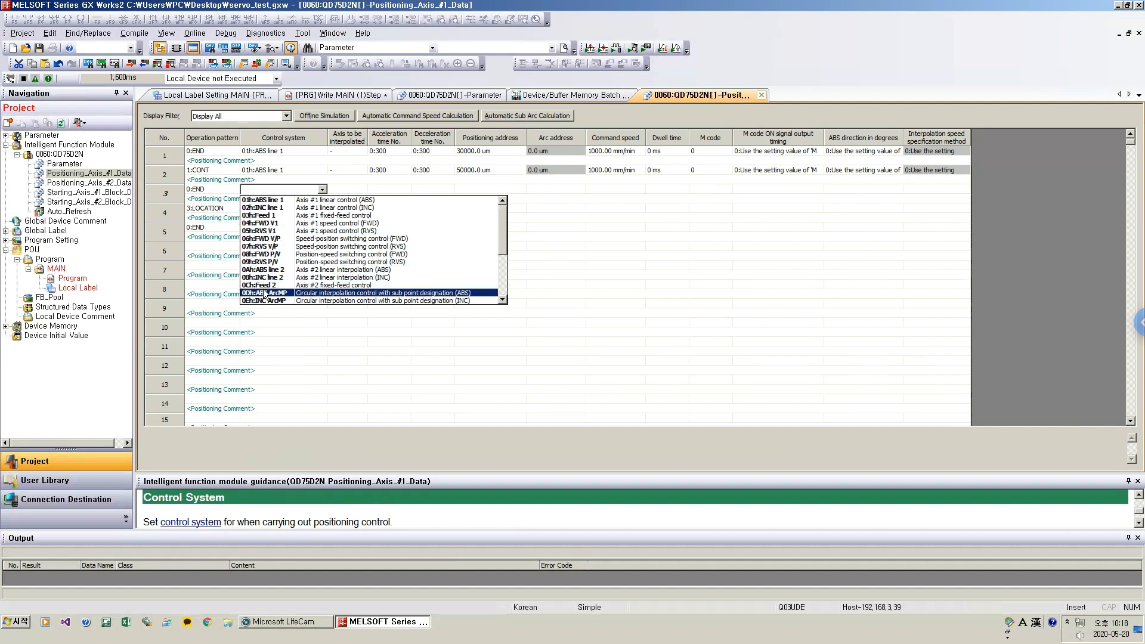
click(263, 199)
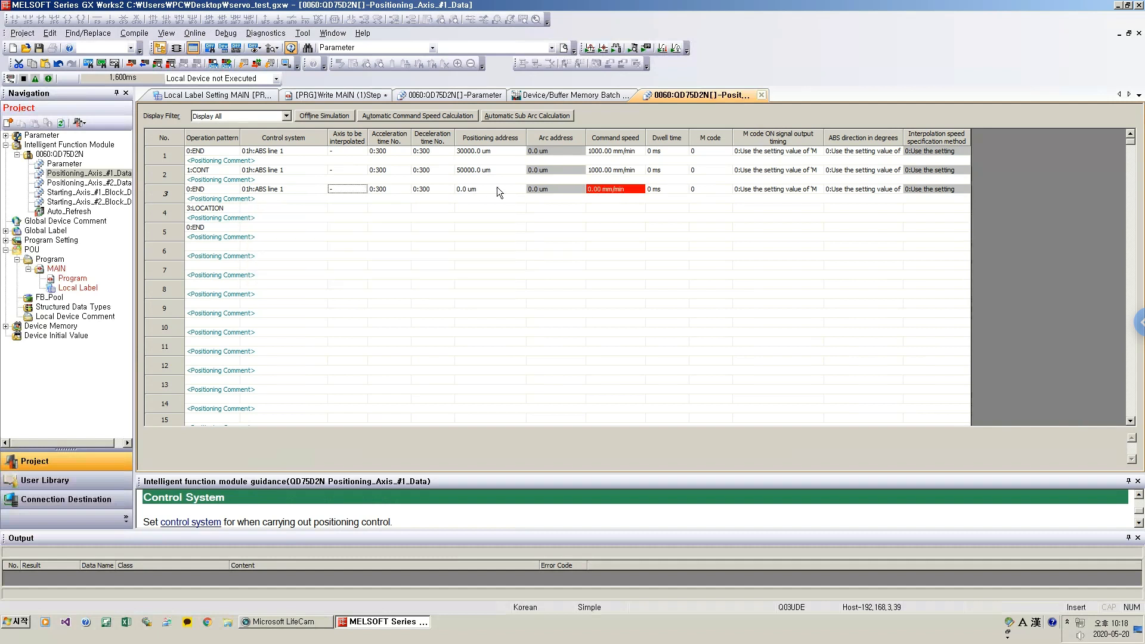
double_click(617, 191)
text(1000)
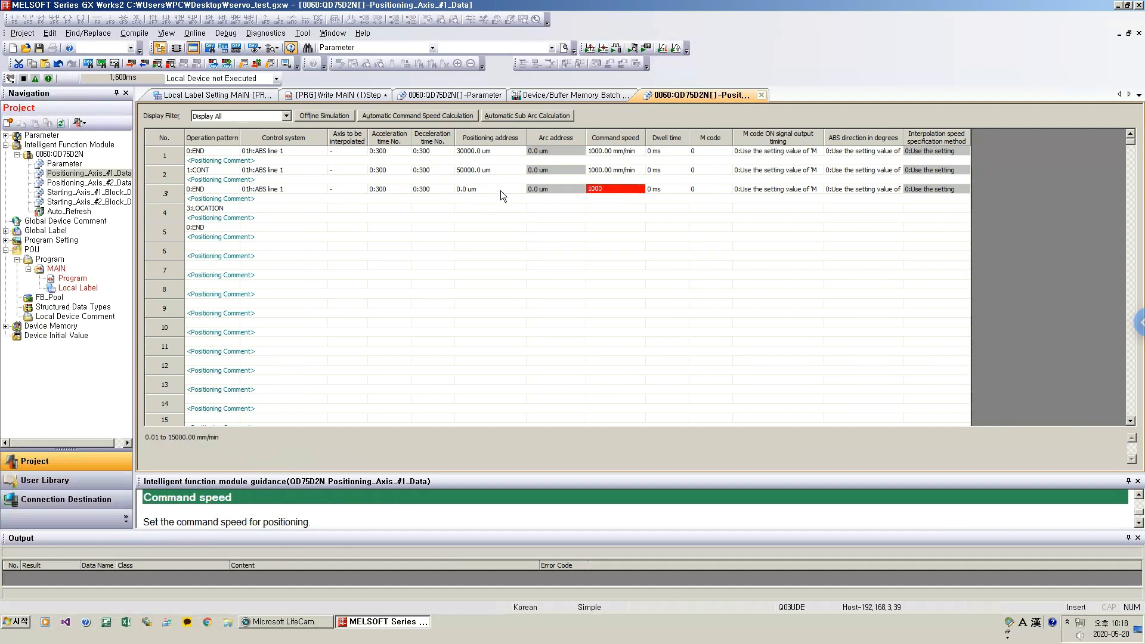
key(Return)
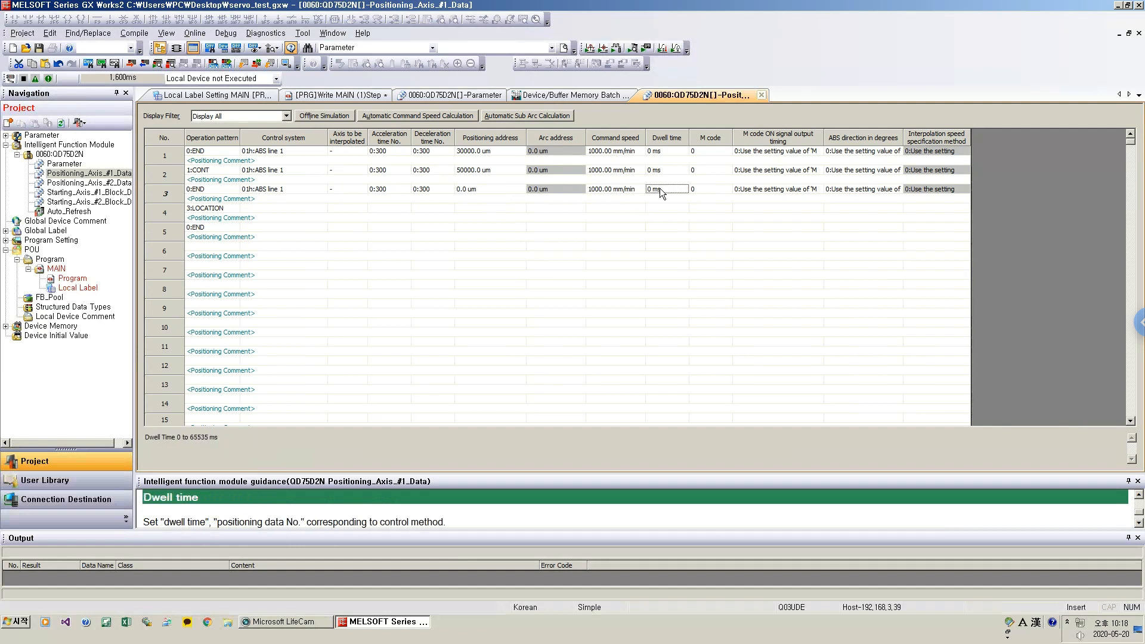
click(238, 210)
double_click(268, 210)
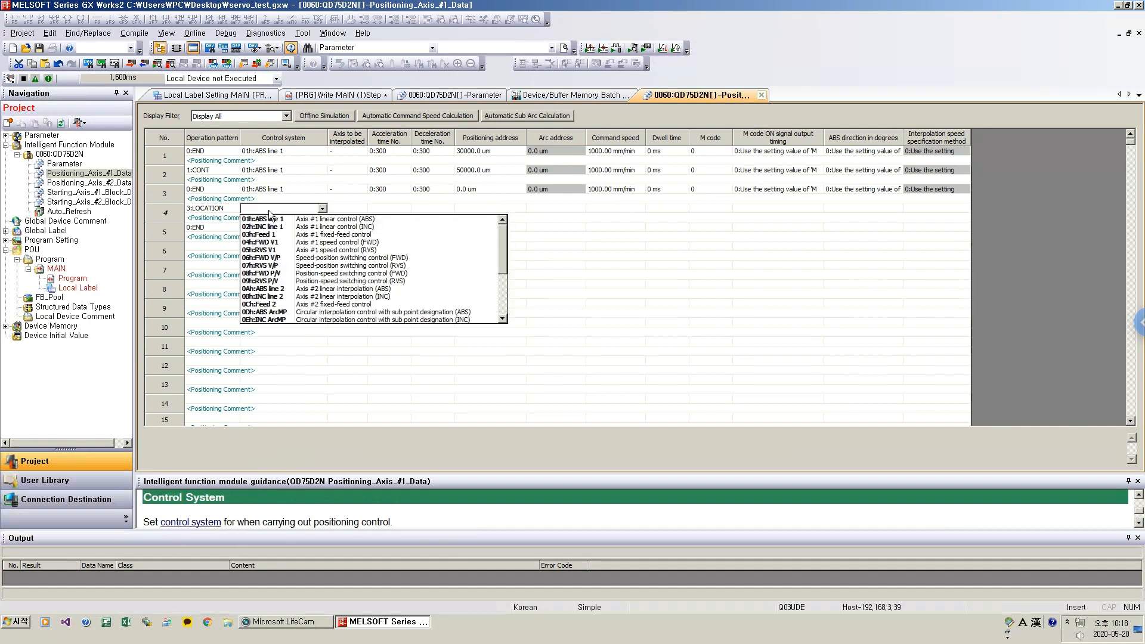
click(277, 212)
click(279, 207)
click(276, 219)
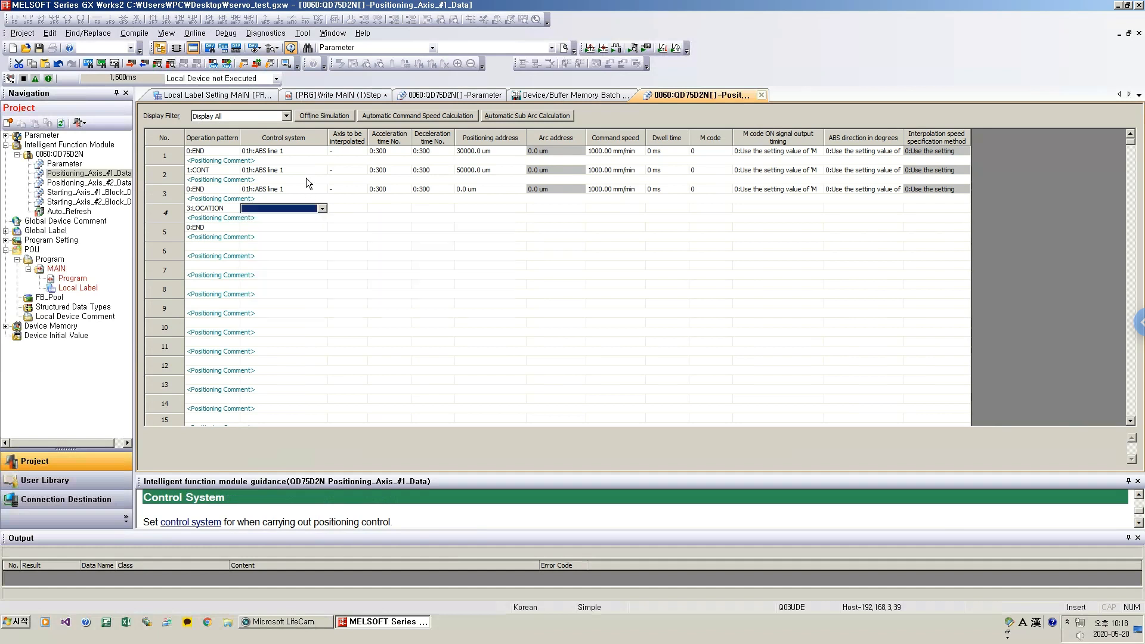
Set the dwell time of positioning data No. 2 to 500 ms.
click(302, 170)
click(627, 335)
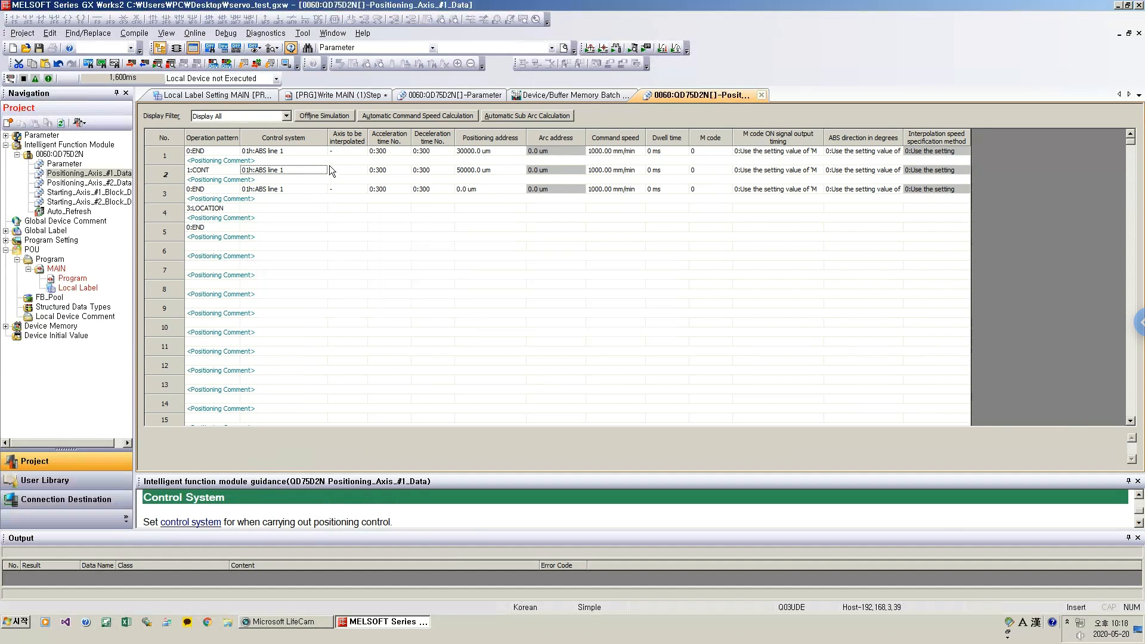
click(658, 169)
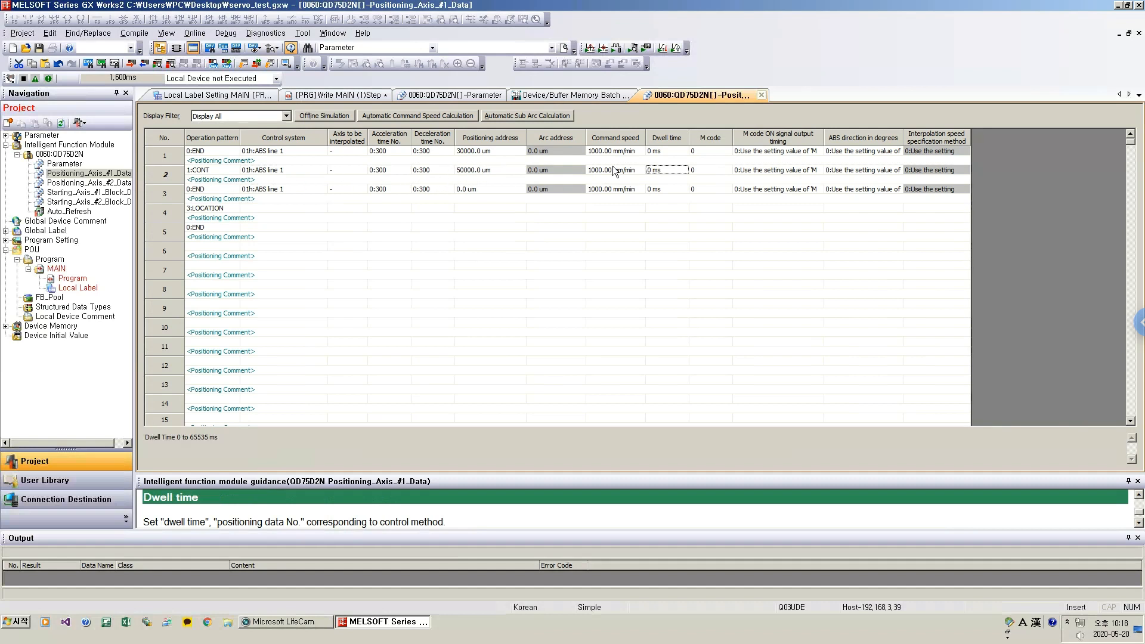
double_click(668, 169)
text(500)
key(Return)
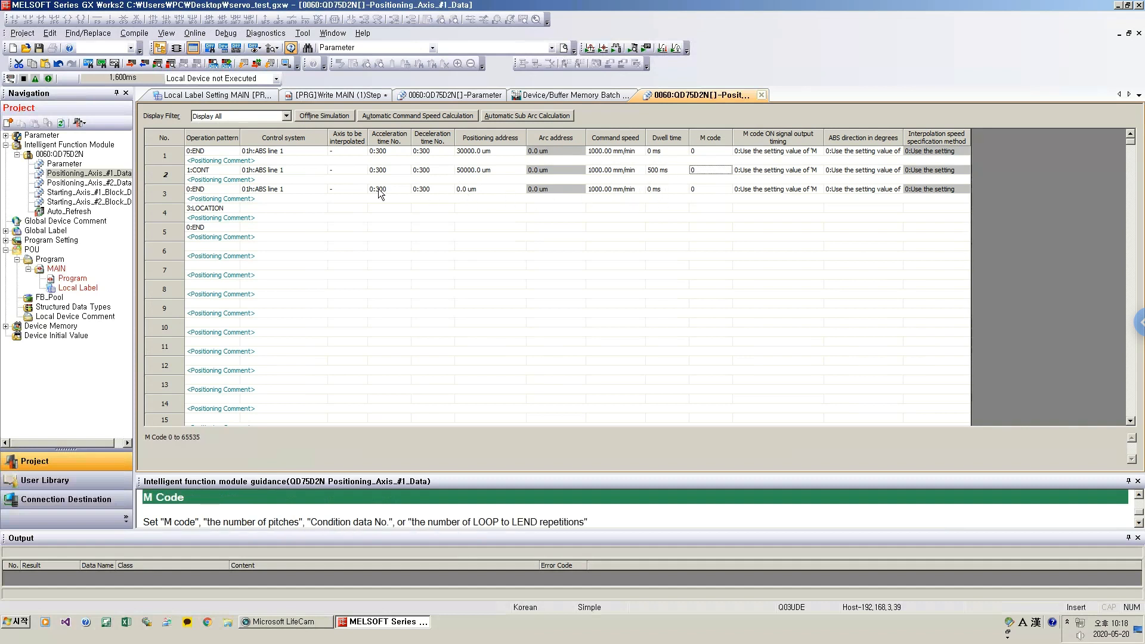
Set the control system of positioning data No. 4 to 01h:ABS line 1.
double_click(259, 207)
click(259, 206)
click(259, 207)
click(281, 218)
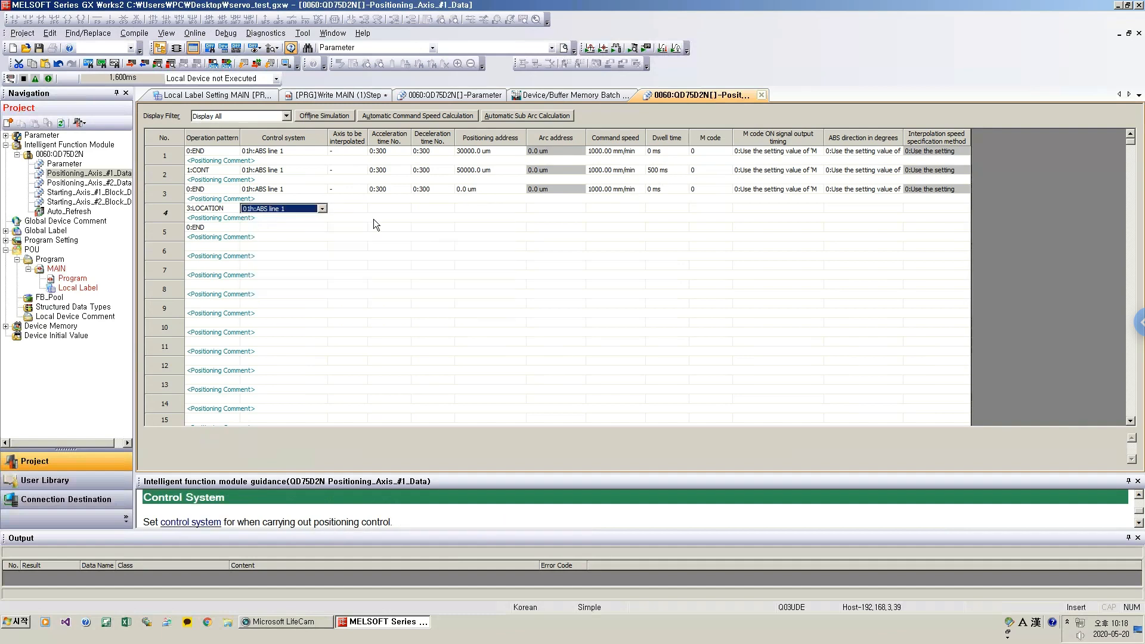
click(410, 219)
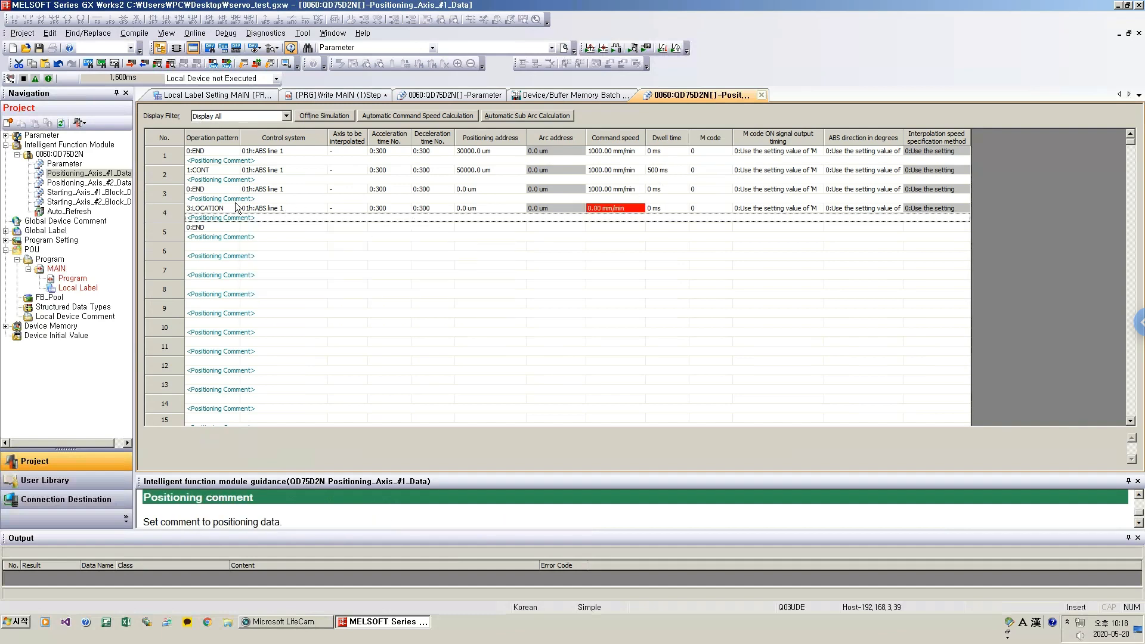
click(291, 210)
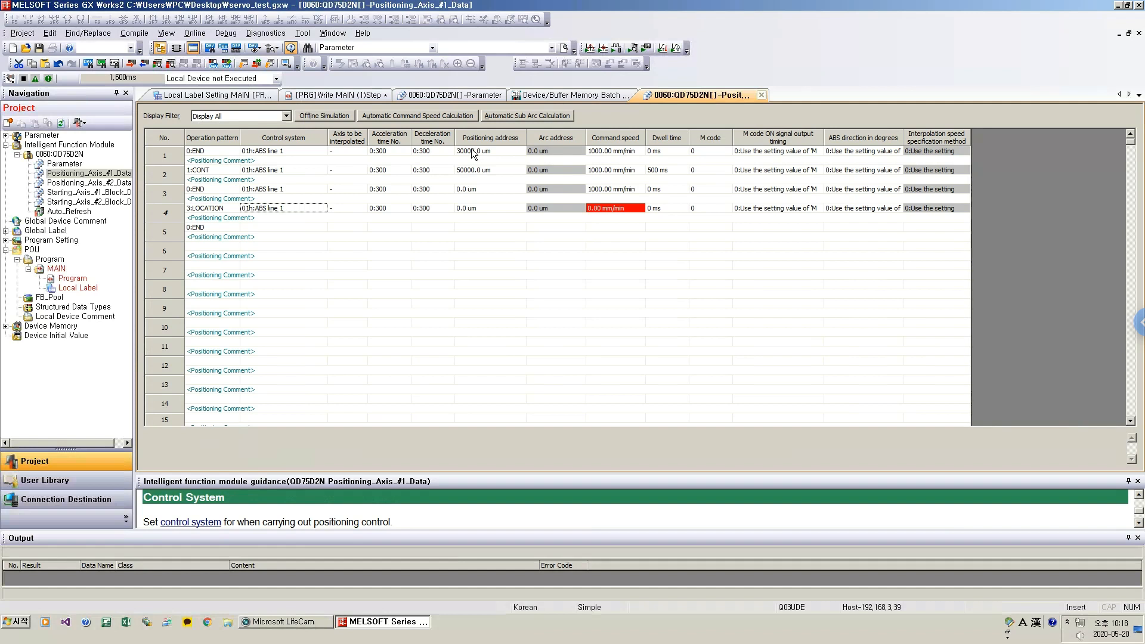
Set the positioning address of data No. 3 to 80000 um and that of data No. 4 to 50000 um.
double_click(468, 186)
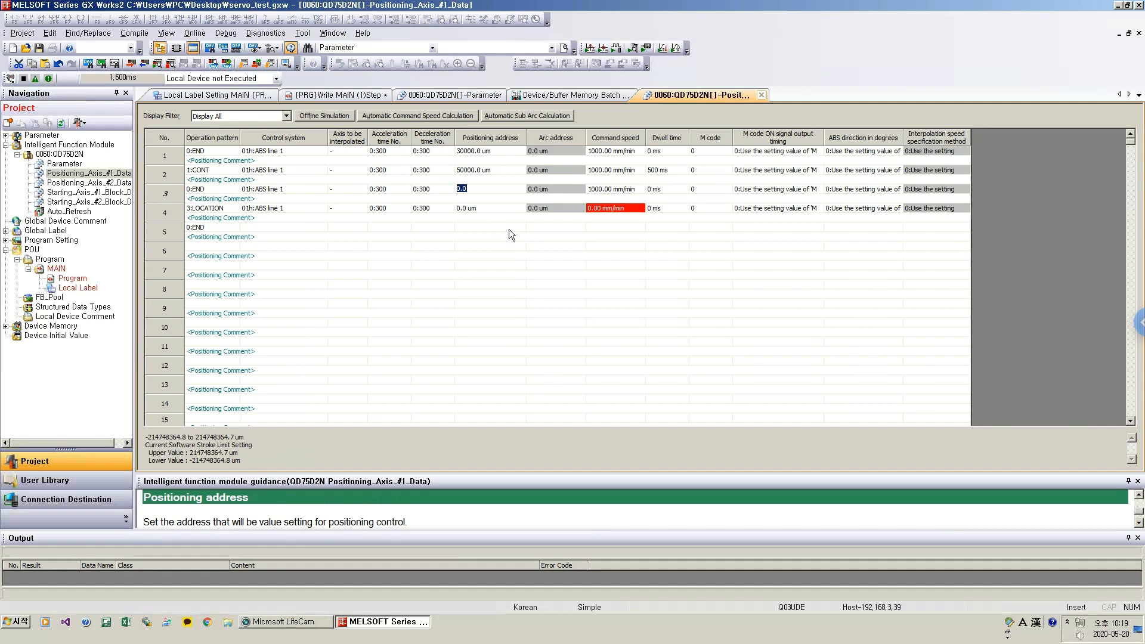
text(80000)
key(Return)
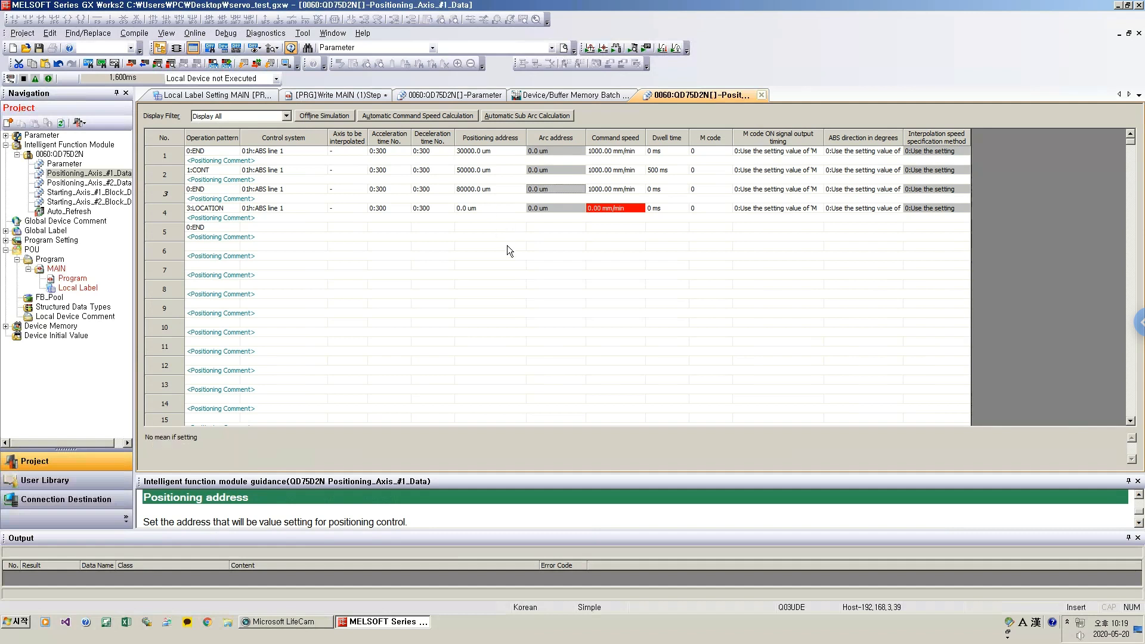
click(473, 210)
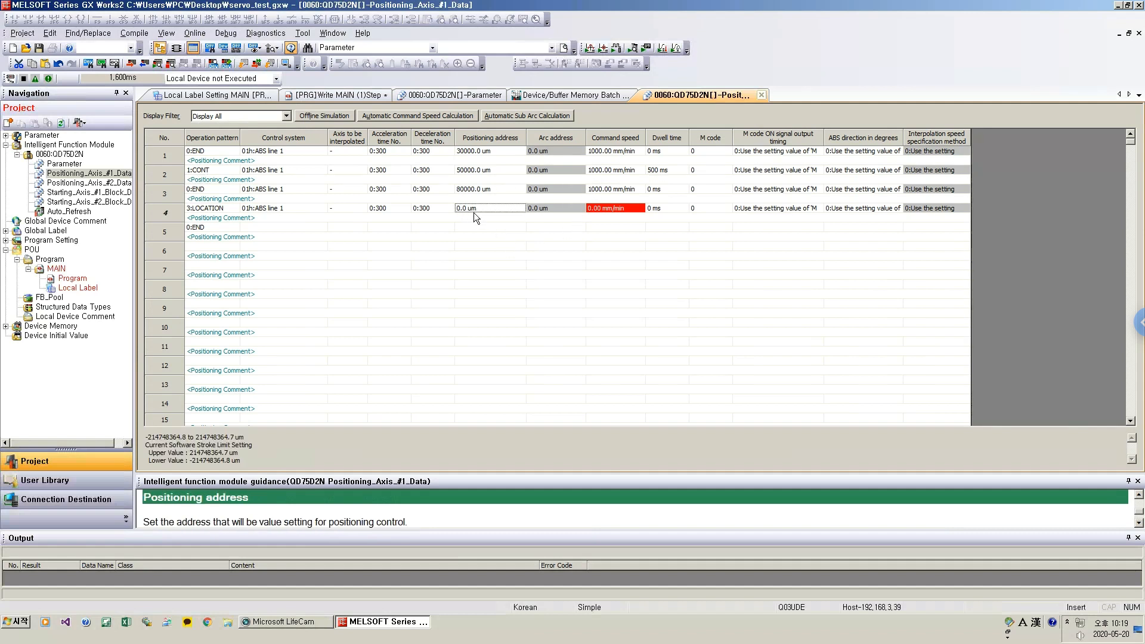
text(50000)
key(Return)
Set the command speed of positioning data No. 4 to 1000 mm/min and its dwell time to 500 ms.
click(602, 208)
double_click(602, 208)
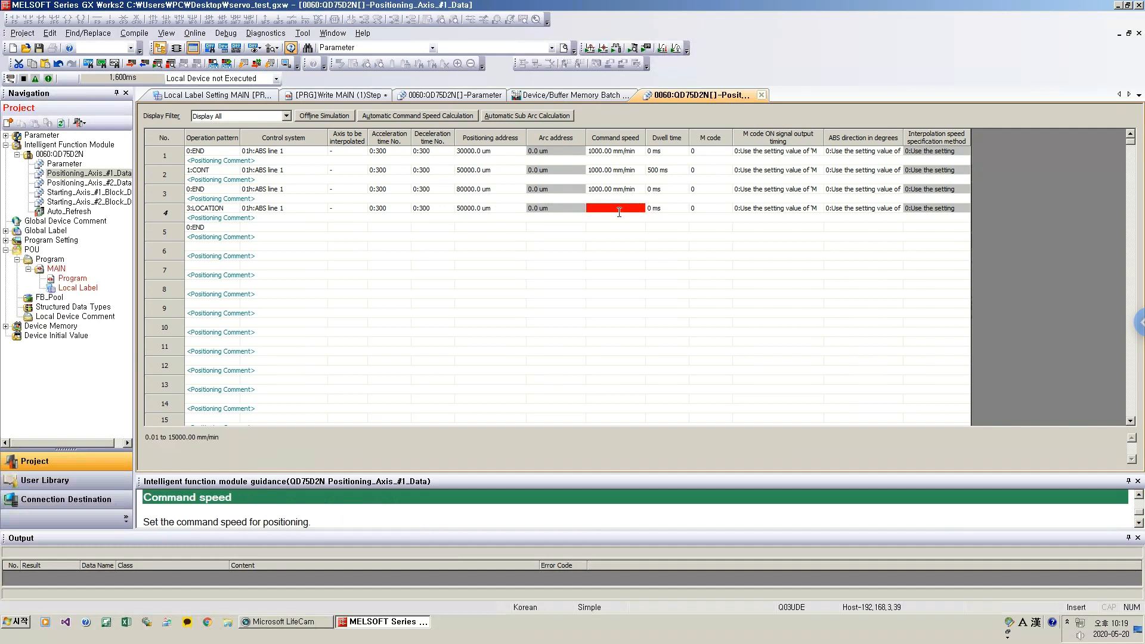
drag(626, 210, 313, 205)
text(1000)
key(Return)
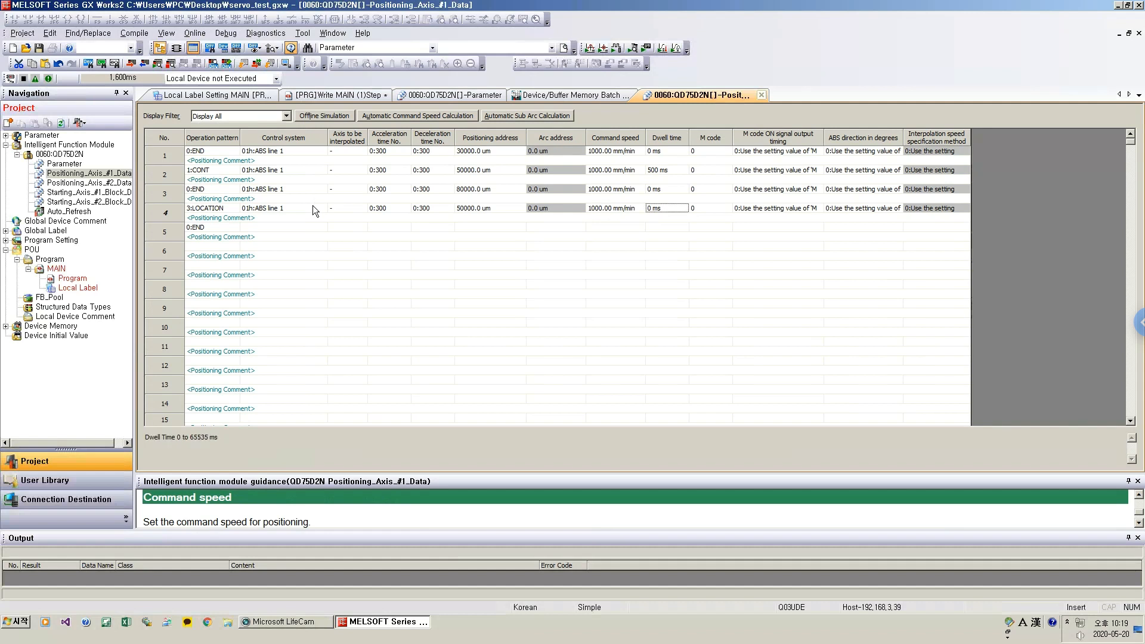
text(500)
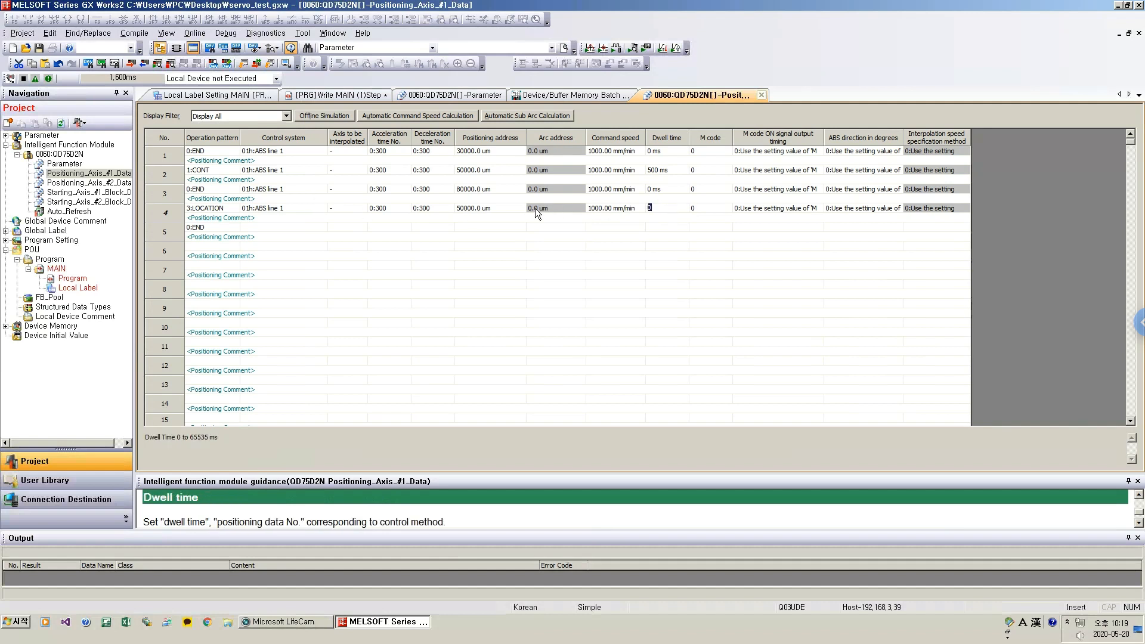
key(Return)
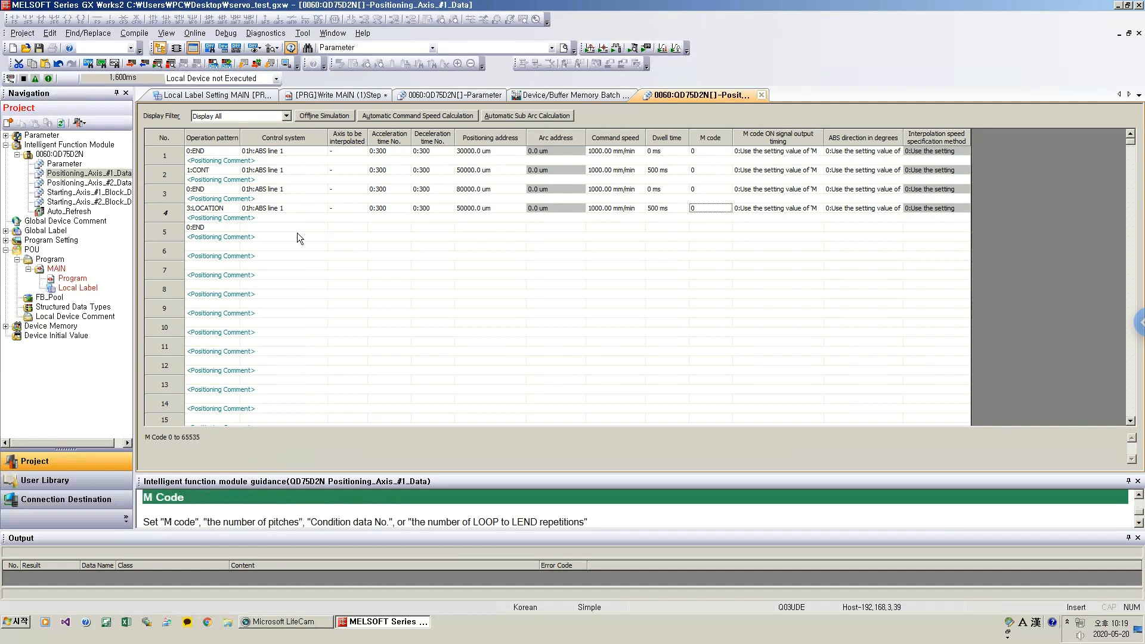
Set the control system of positioning data No. 5 to 01h:ABS line 1.
click(290, 233)
click(236, 222)
click(263, 227)
click(263, 228)
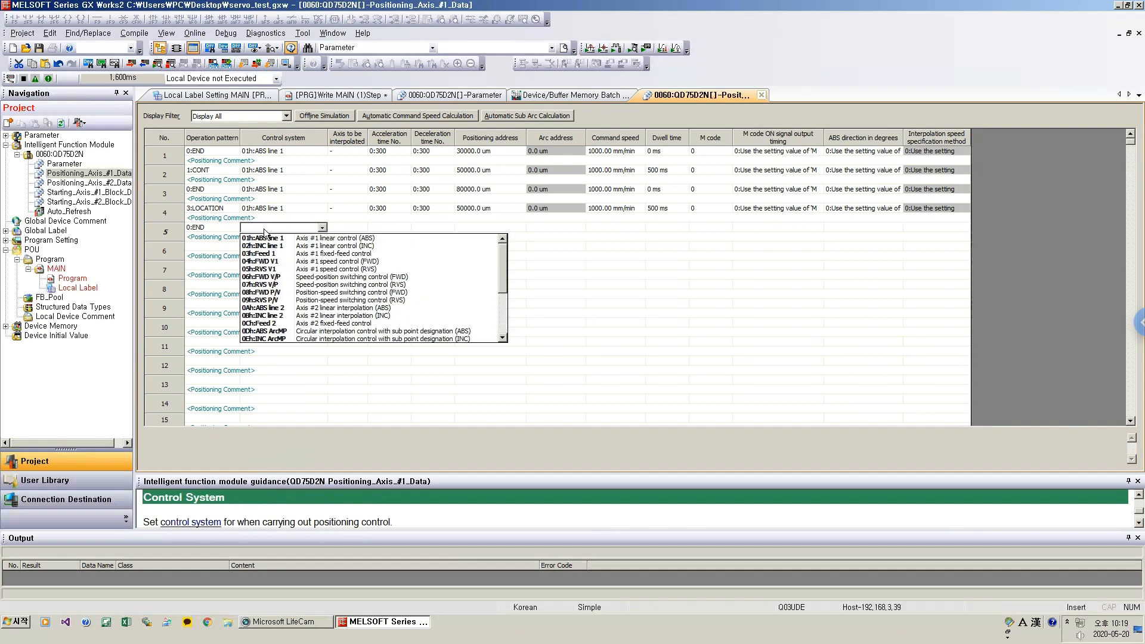
click(285, 237)
click(392, 221)
Set the positioning address of data No. 5 to 80000 um and its command speed to 1000 mm/min.
click(477, 228)
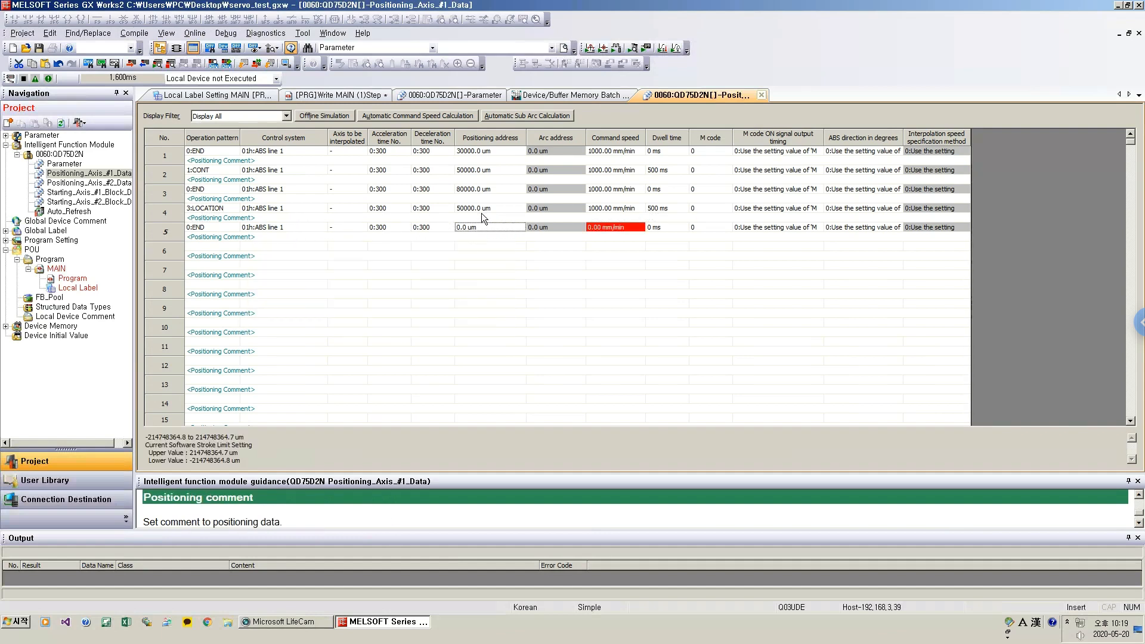
click(481, 210)
double_click(481, 229)
text(80000)
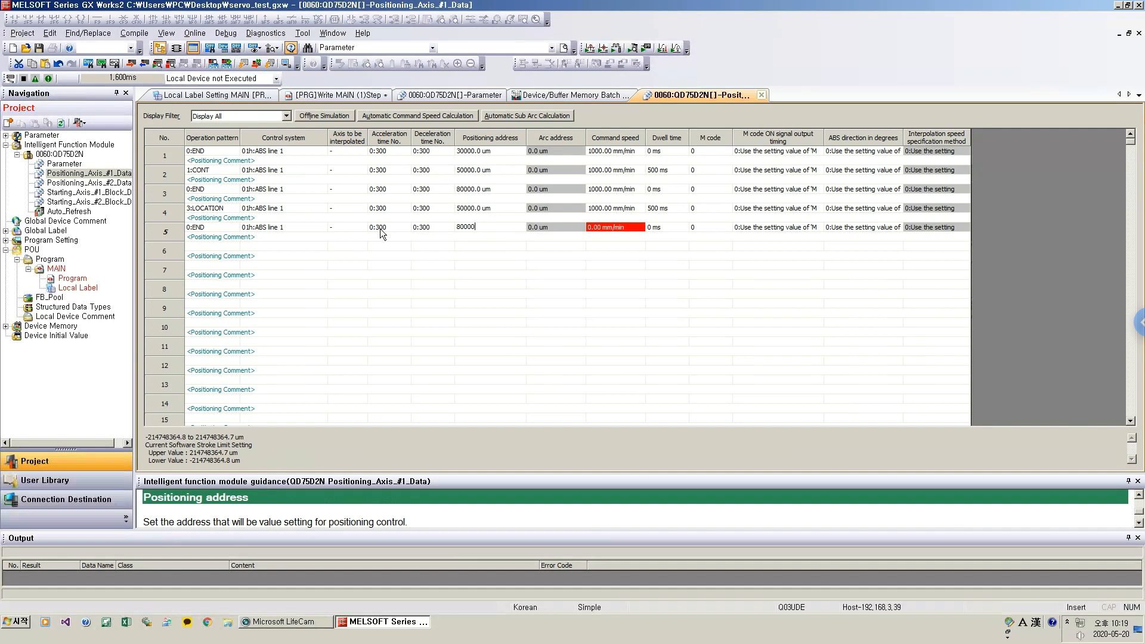
key(Tab)
click(595, 227)
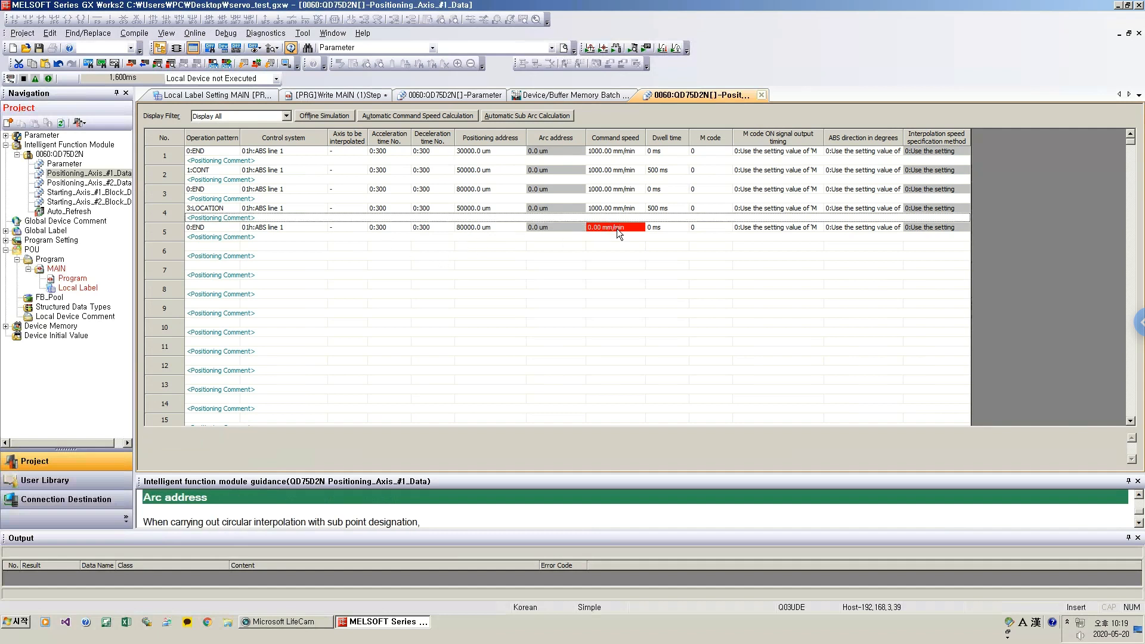
text(1000)
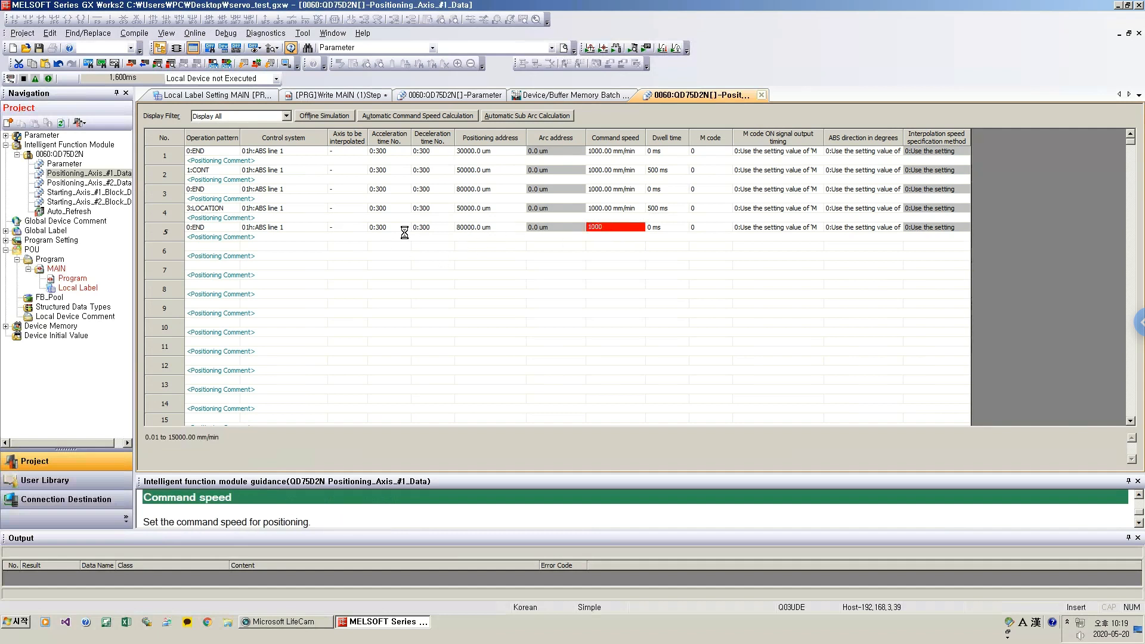
key(Tab)
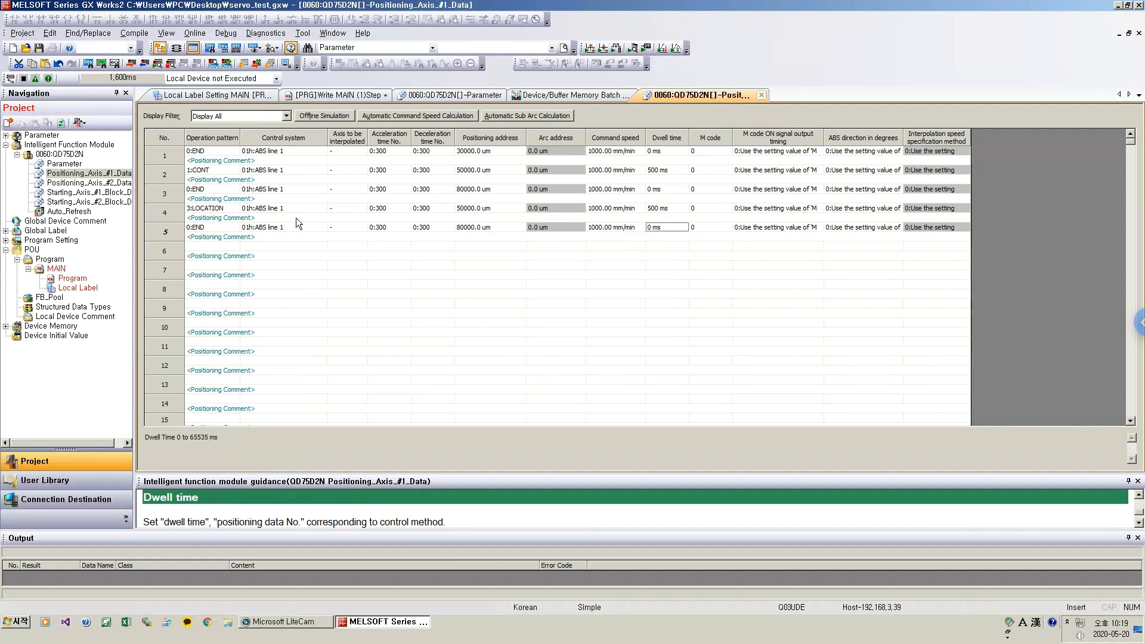
click(170, 173)
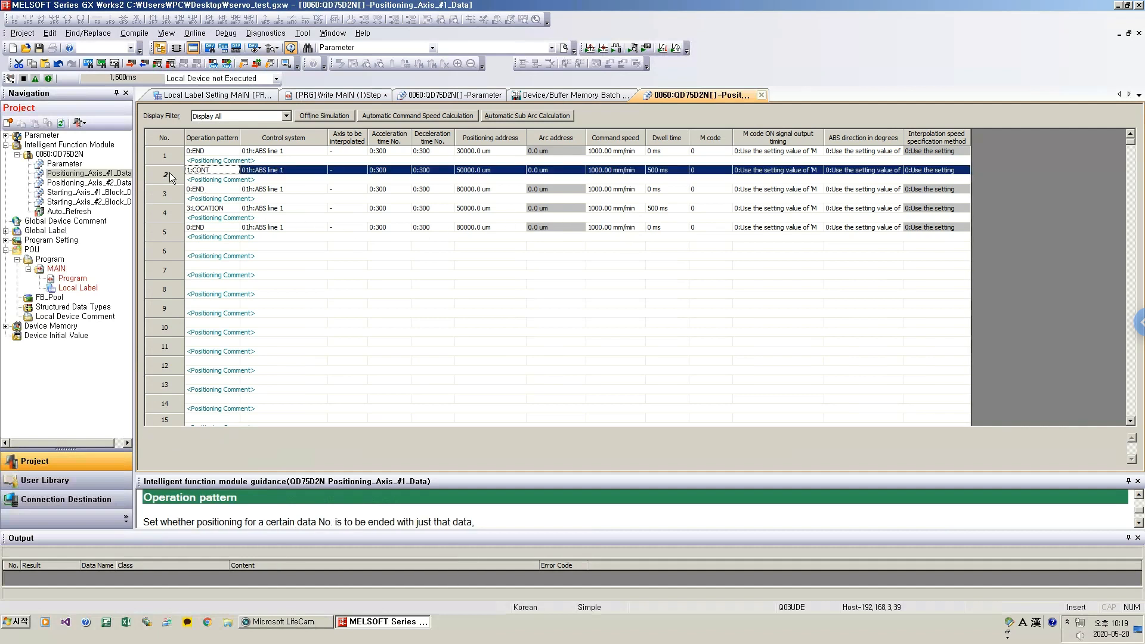
click(166, 217)
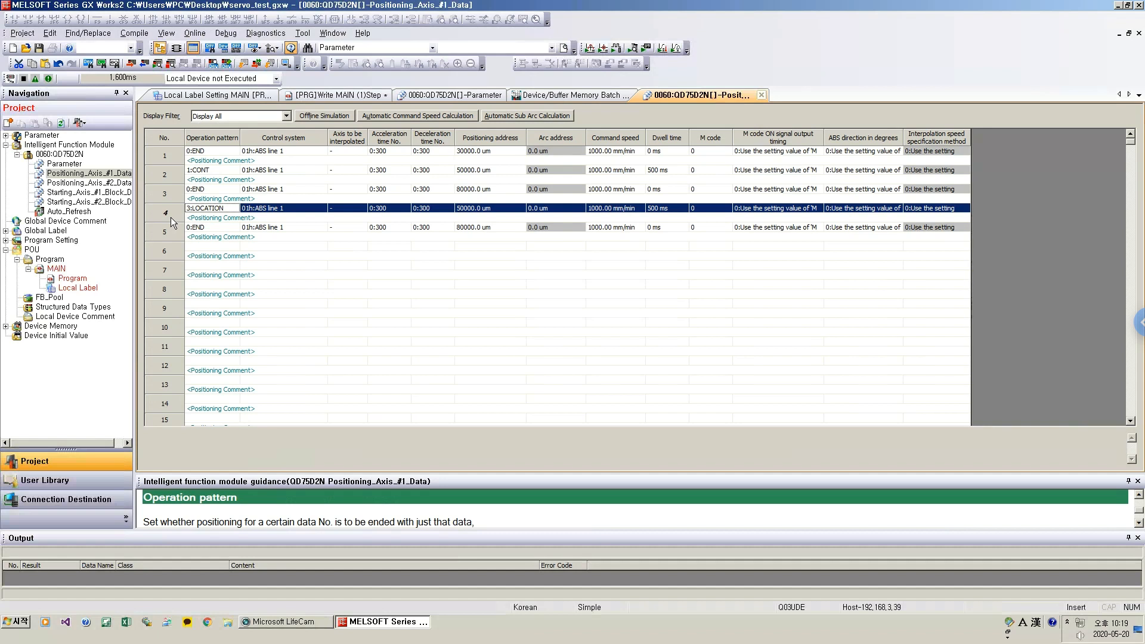
Open the Write to PLC operation and display the writable data of the intelligent function module.
click(197, 35)
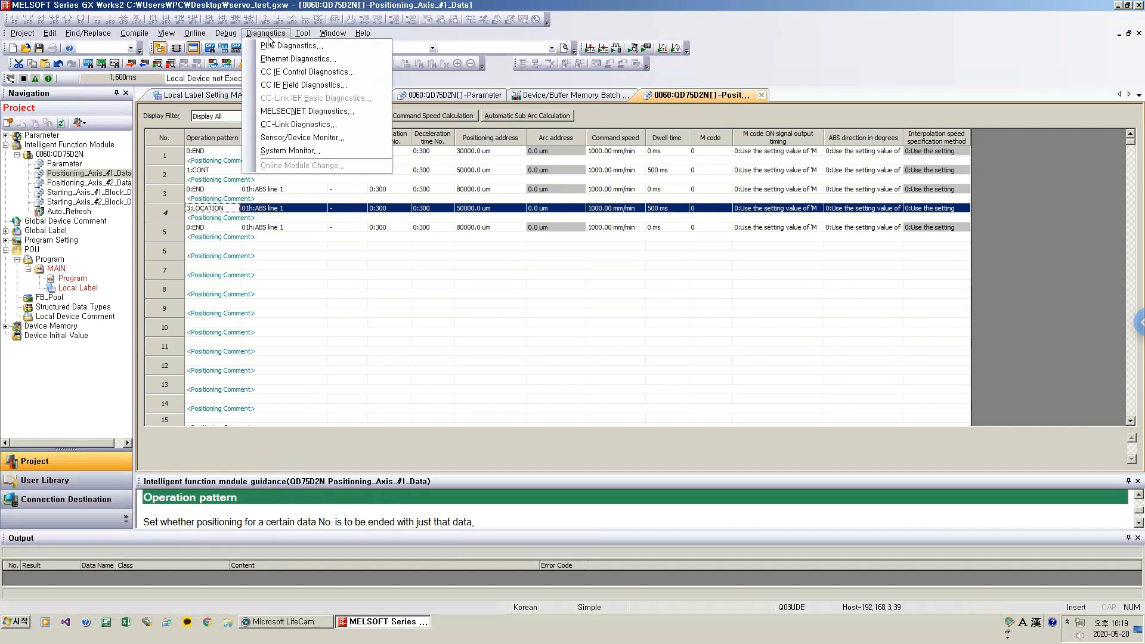
mouse_move(222, 37)
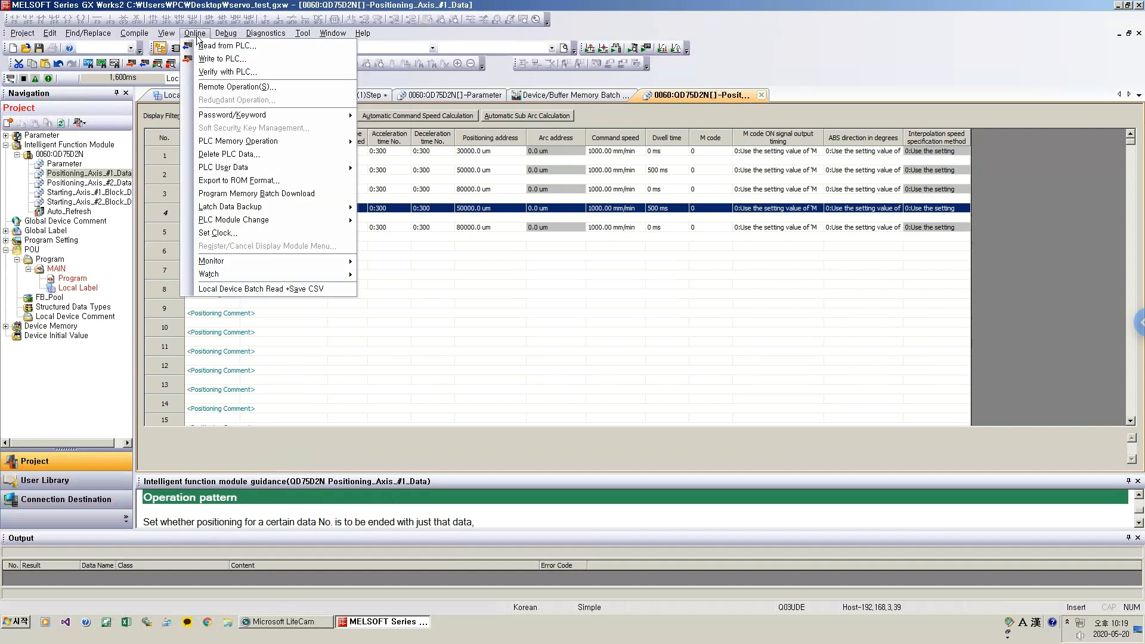
click(209, 59)
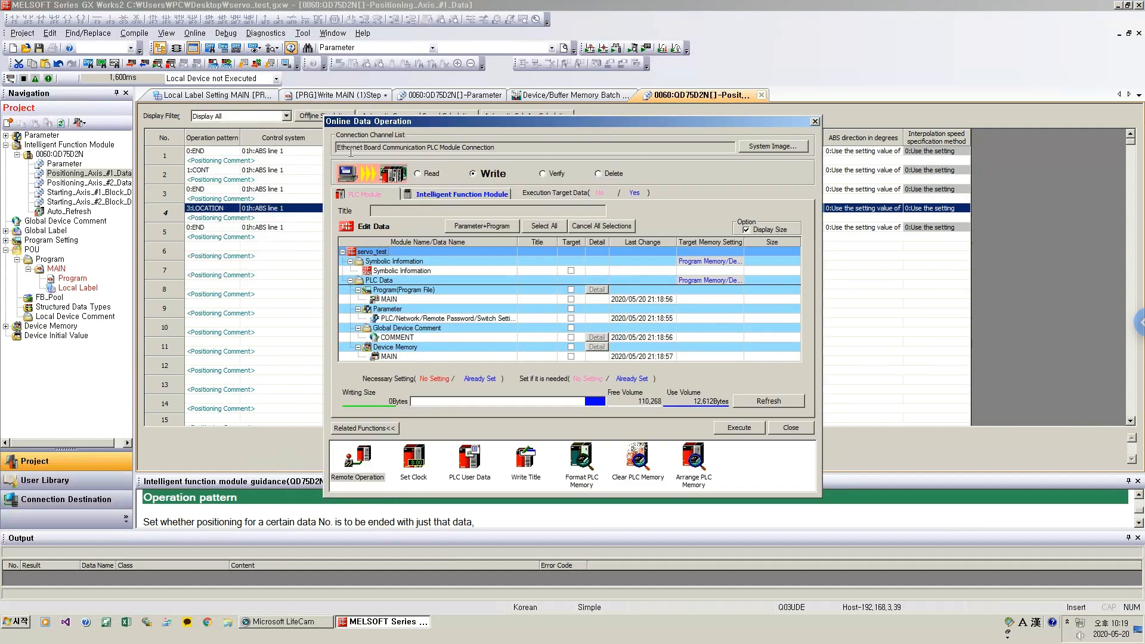
click(480, 227)
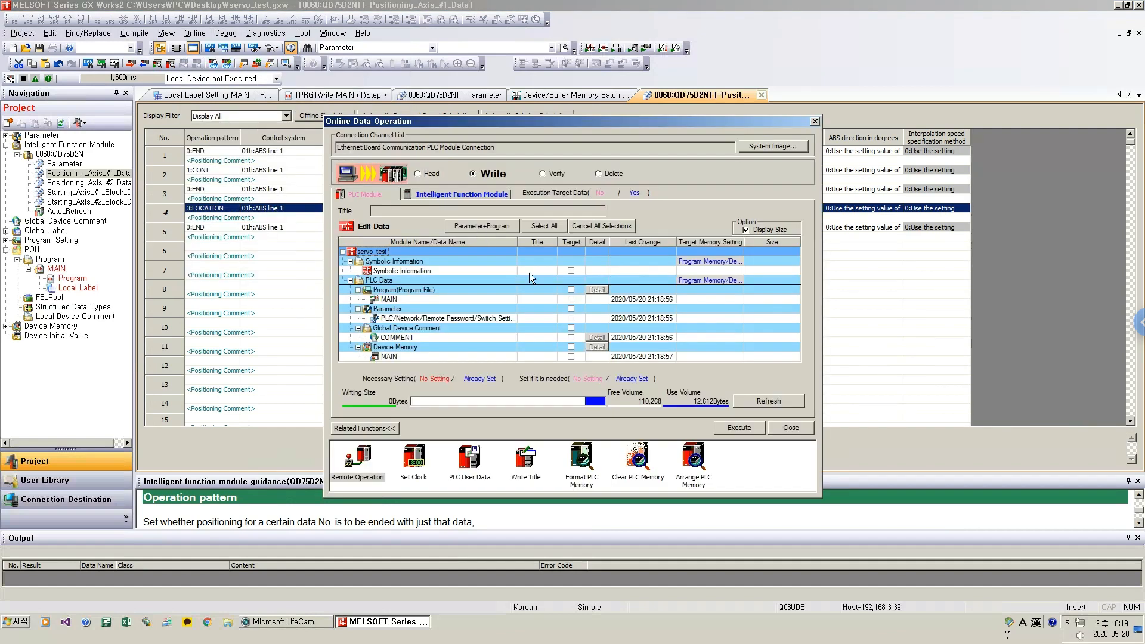
click(507, 229)
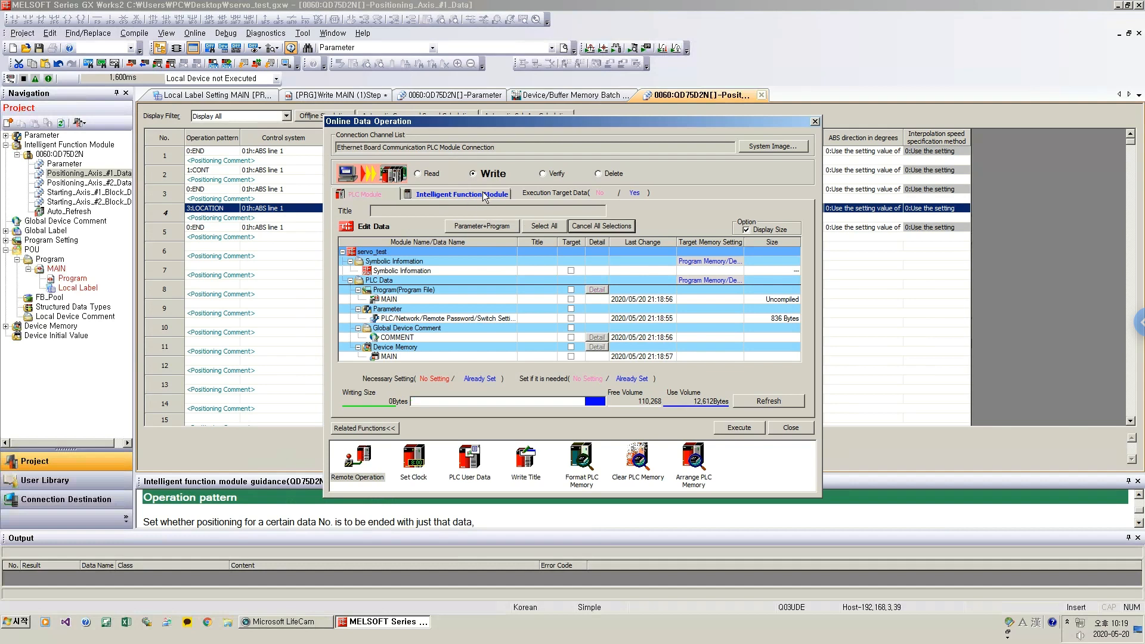
click(434, 192)
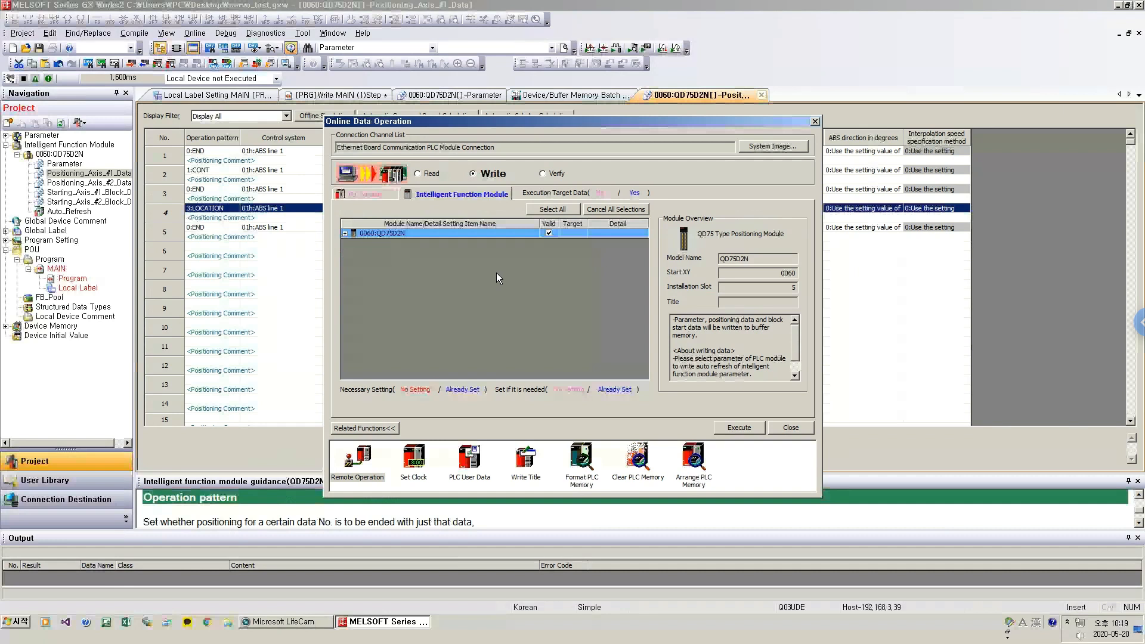
Add Positioning Data to the QD75D2N write targets, write the data to the module overwriting the flash ROM, and close the dialog.
click(346, 233)
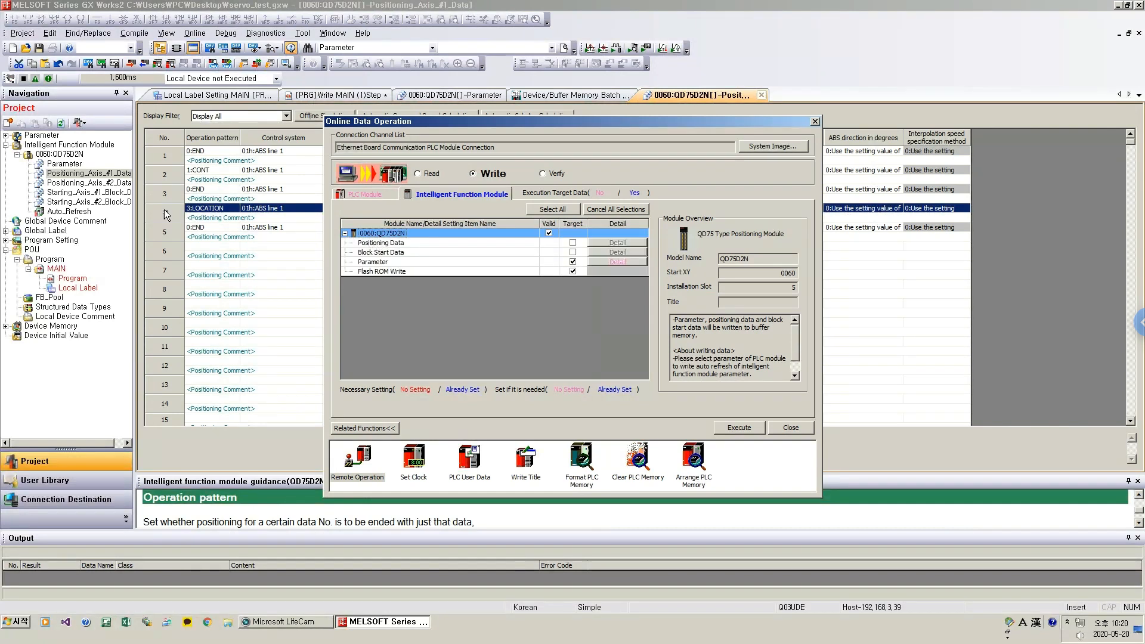
scroll(74, 178, down, 2)
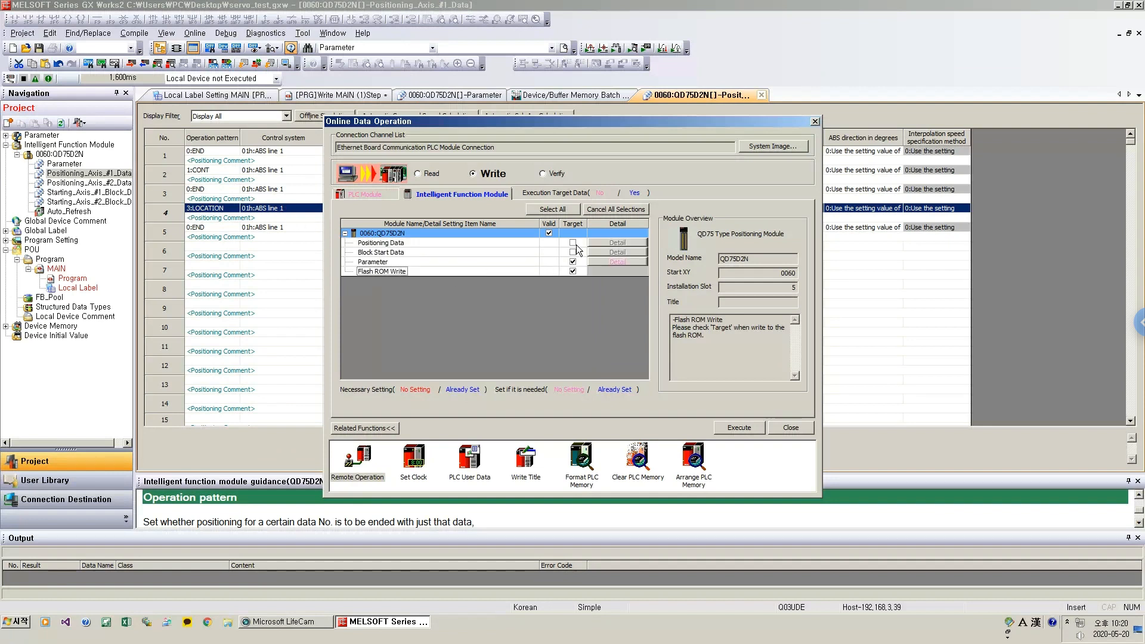
click(572, 243)
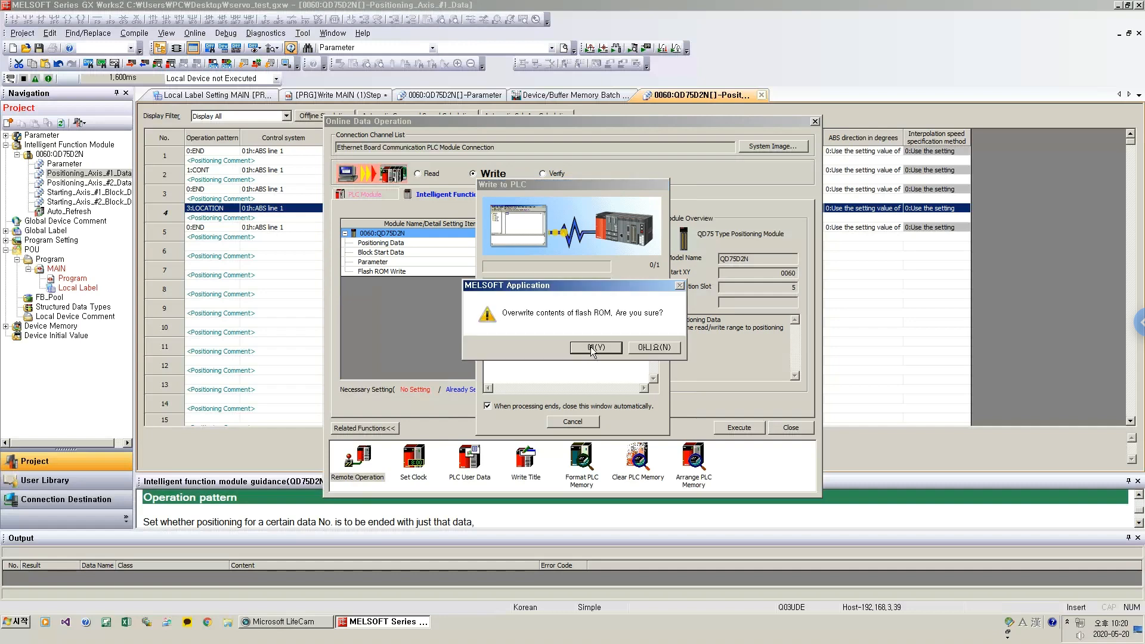
key(Return)
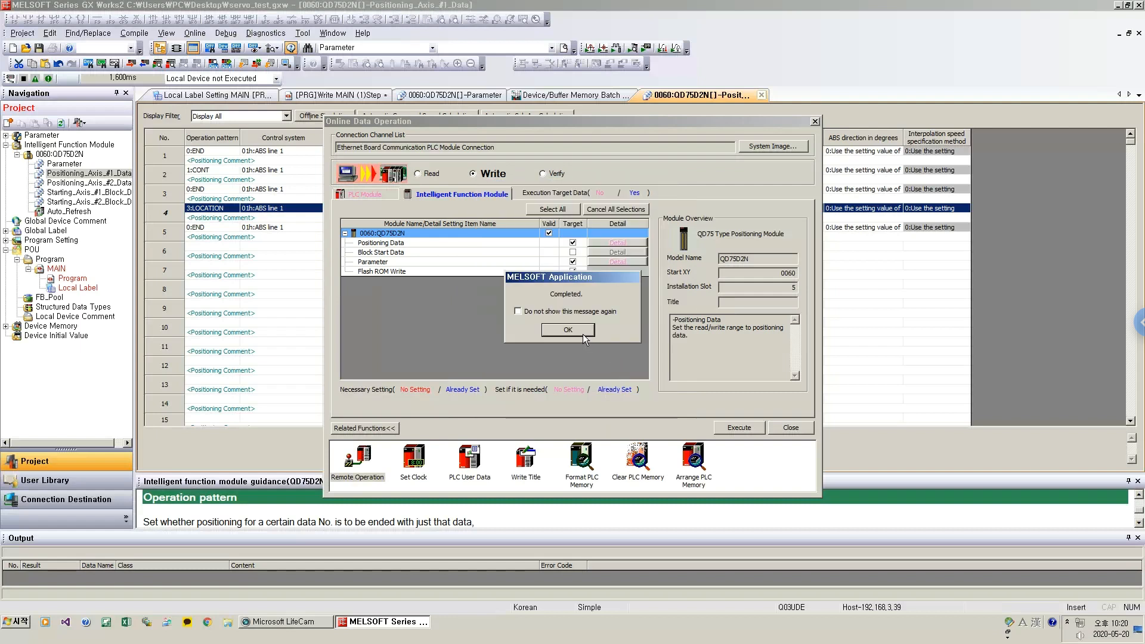
key(Return)
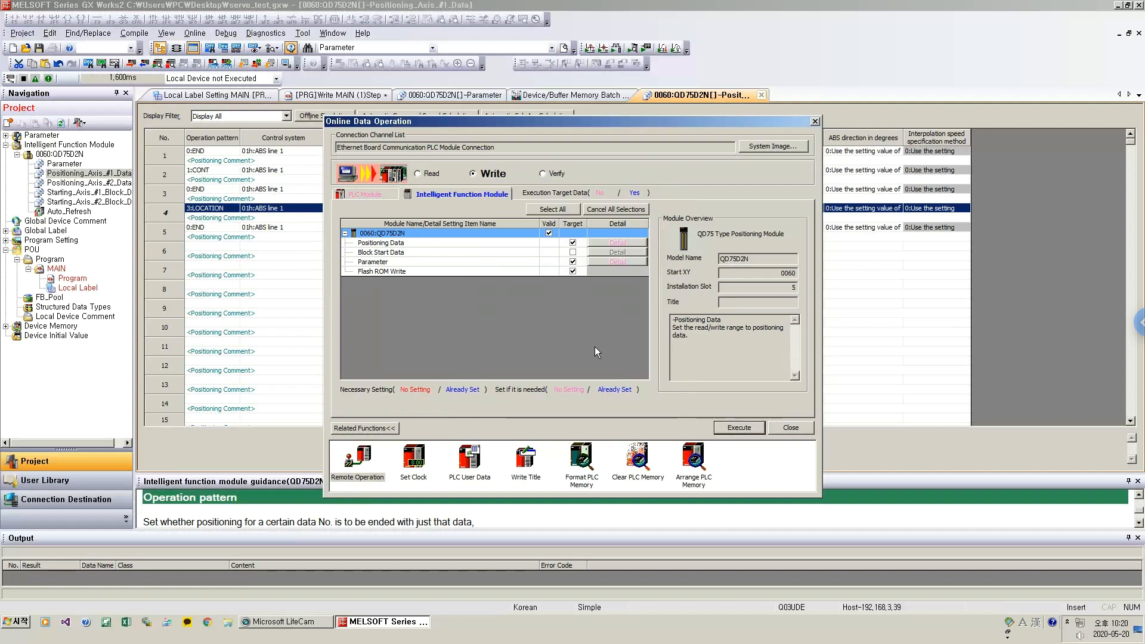
click(783, 426)
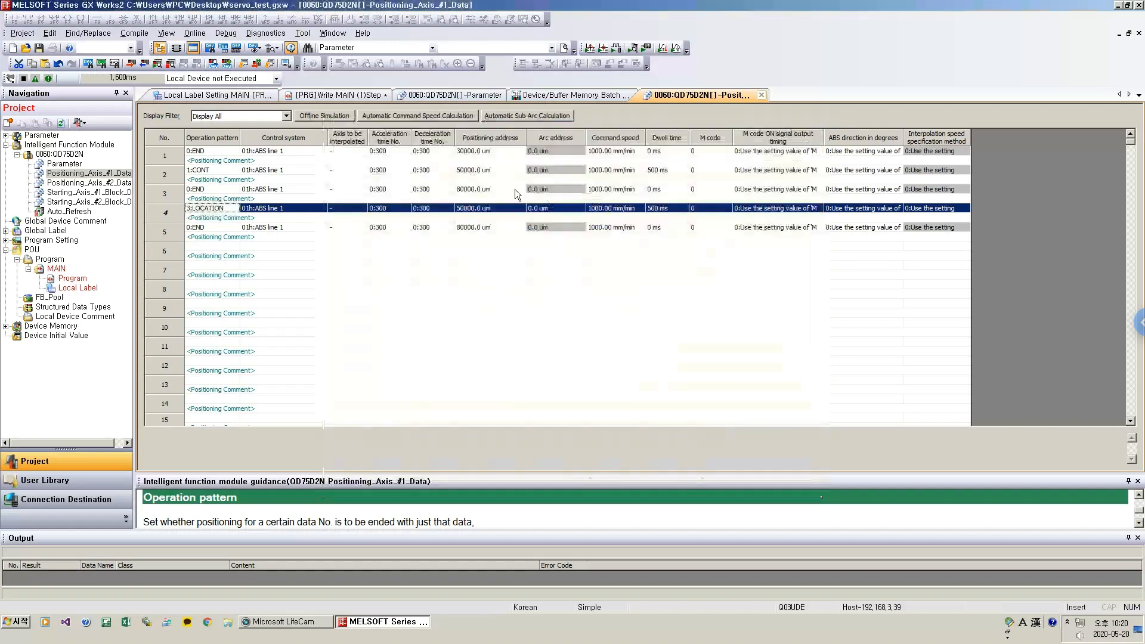
Open the Positioning Test for the QD75D2N module at start address 0060.
click(303, 33)
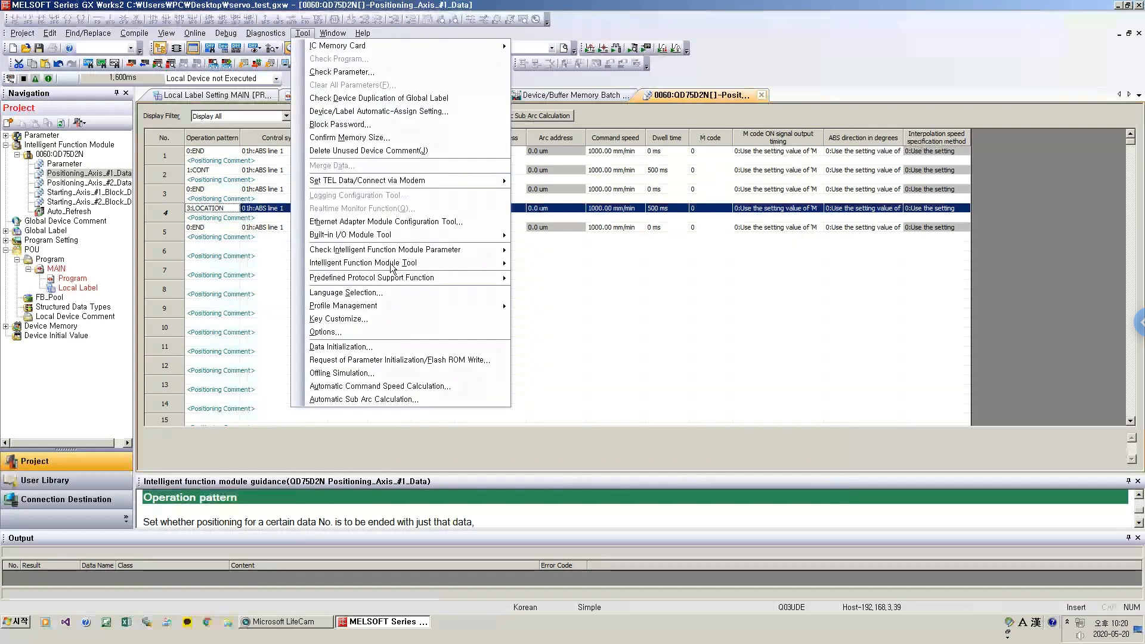
mouse_move(427, 262)
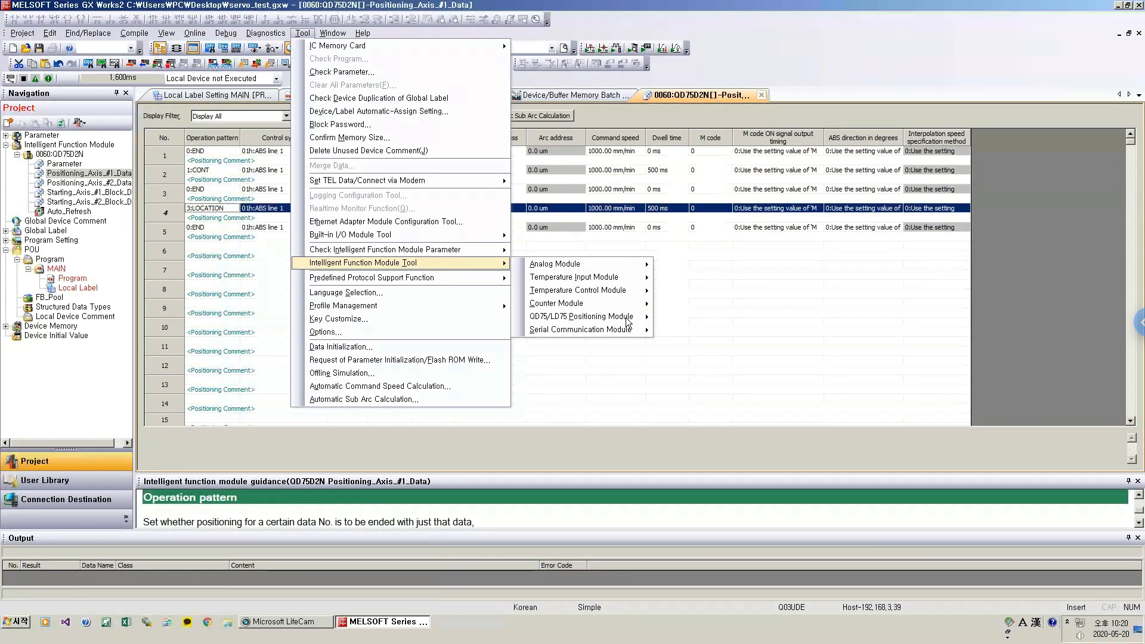
mouse_move(629, 319)
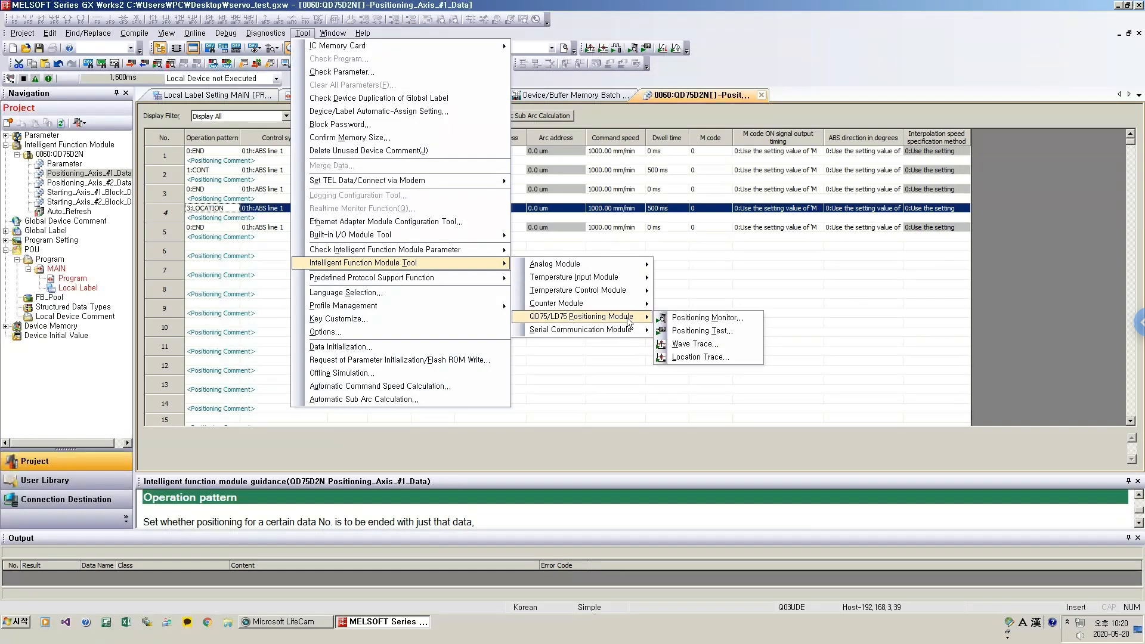
click(714, 331)
click(680, 359)
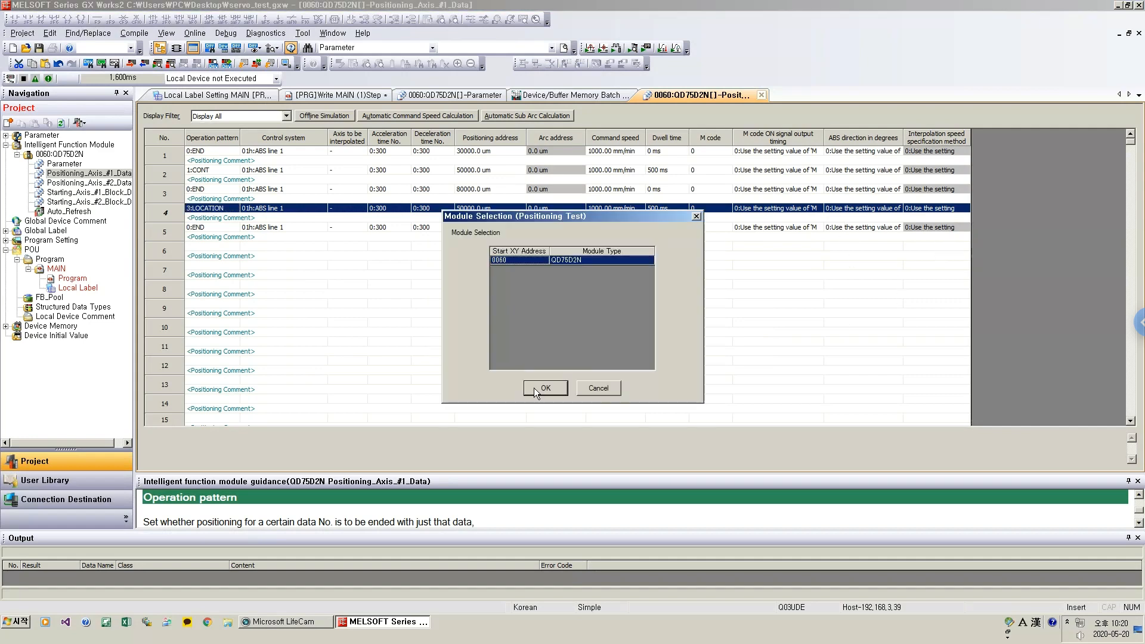
click(540, 387)
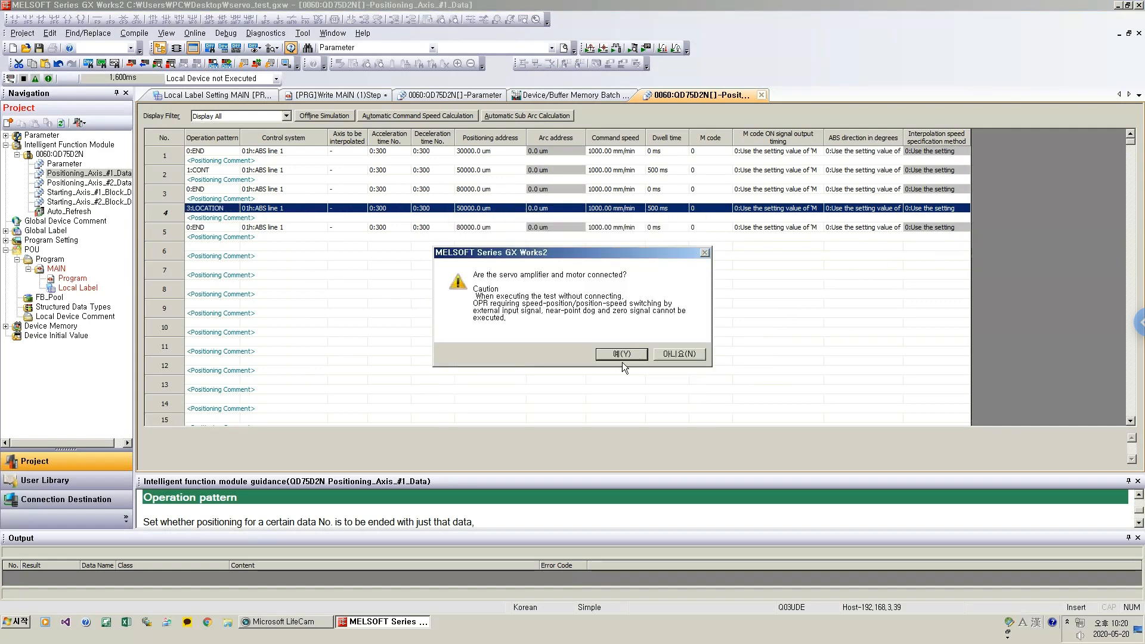
Confirm the servo connection, restore the main window to a smaller size and place the Positioning Test dialog beside the camera view.
click(1127, 5)
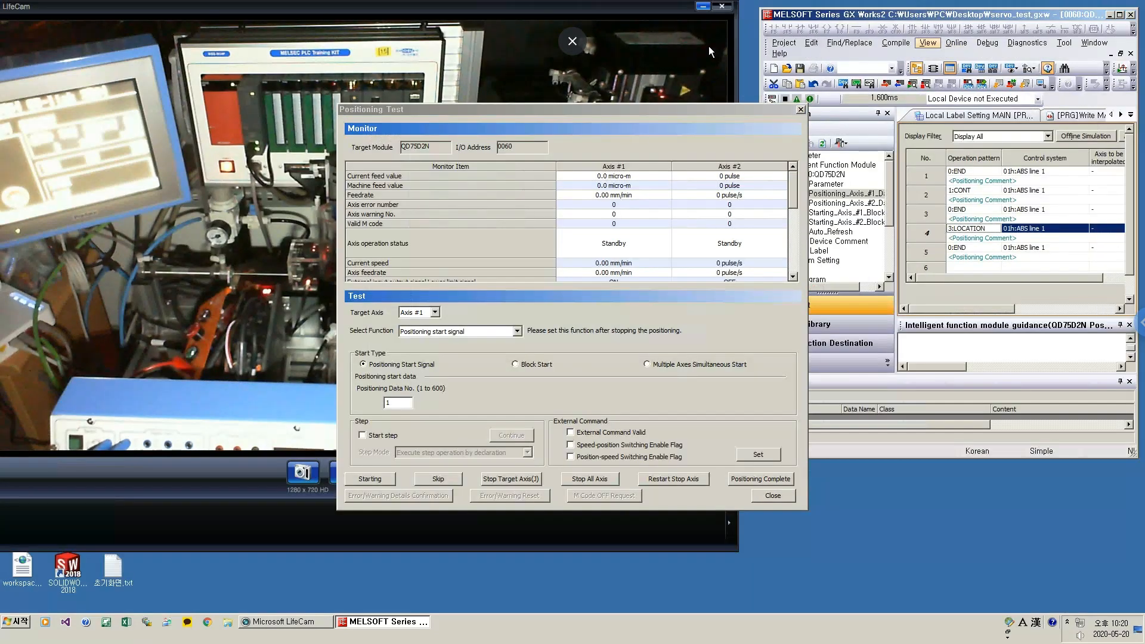
drag(590, 109, 1039, 123)
drag(885, 122, 736, 98)
drag(869, 101, 815, 196)
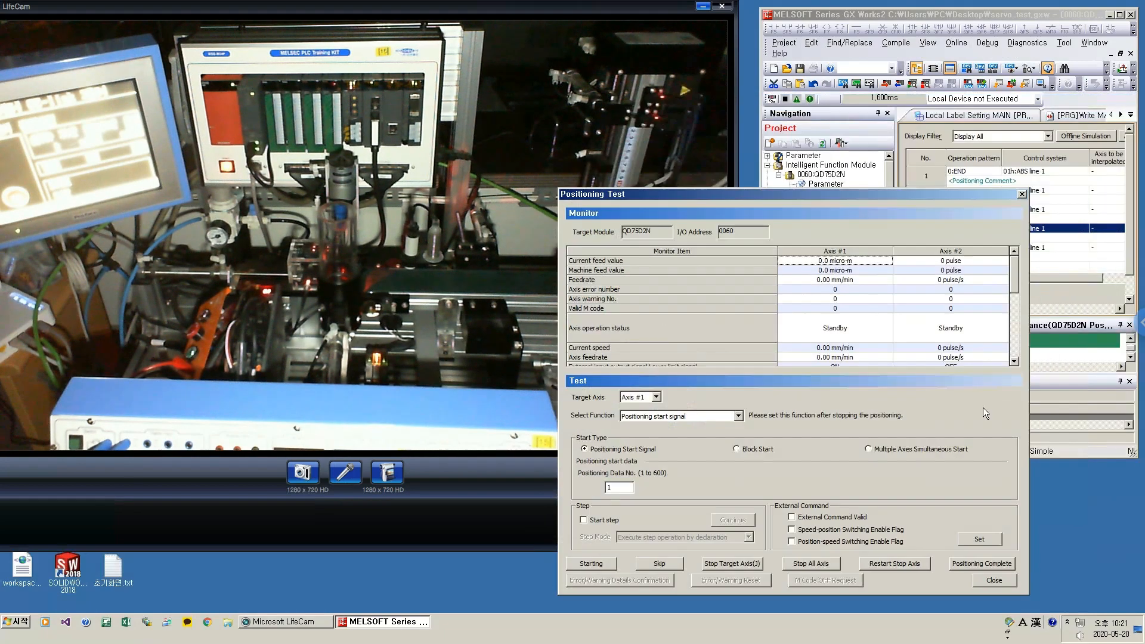
Select the JOG/Manual Pulse Generator/OPR function for Axis #1, run a Machine OPR and uncover the camera view.
click(644, 421)
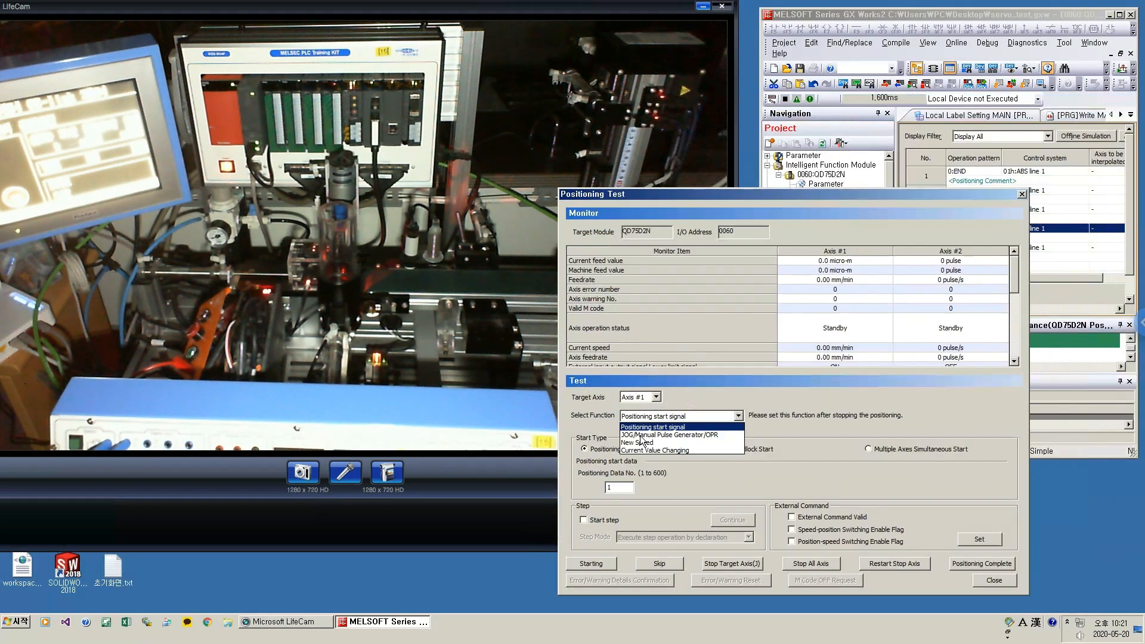
click(639, 435)
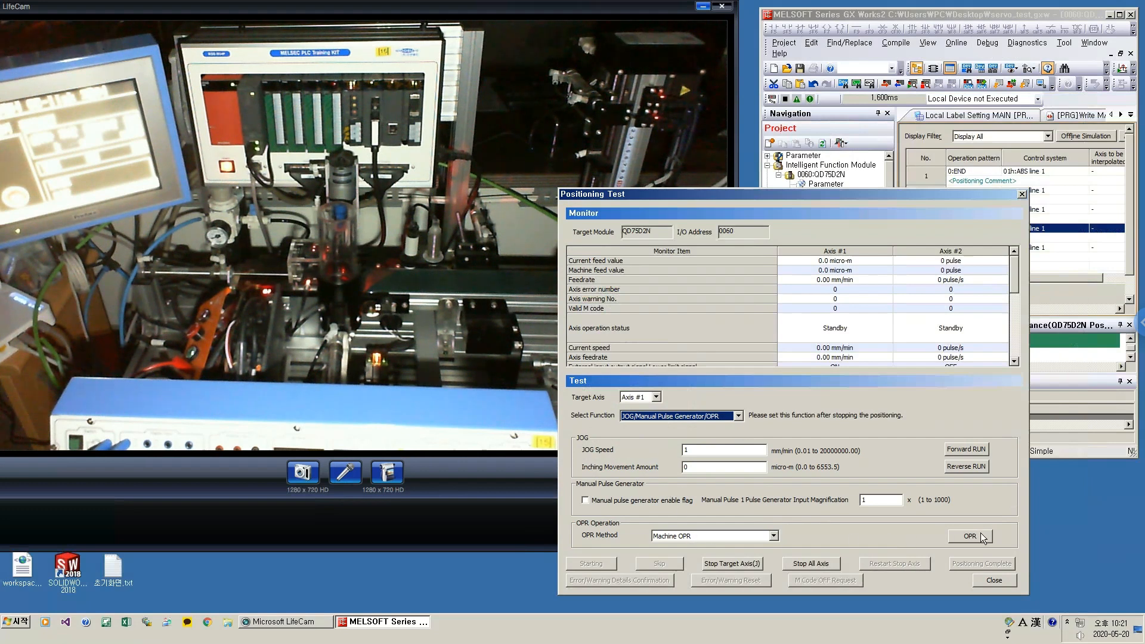
click(946, 534)
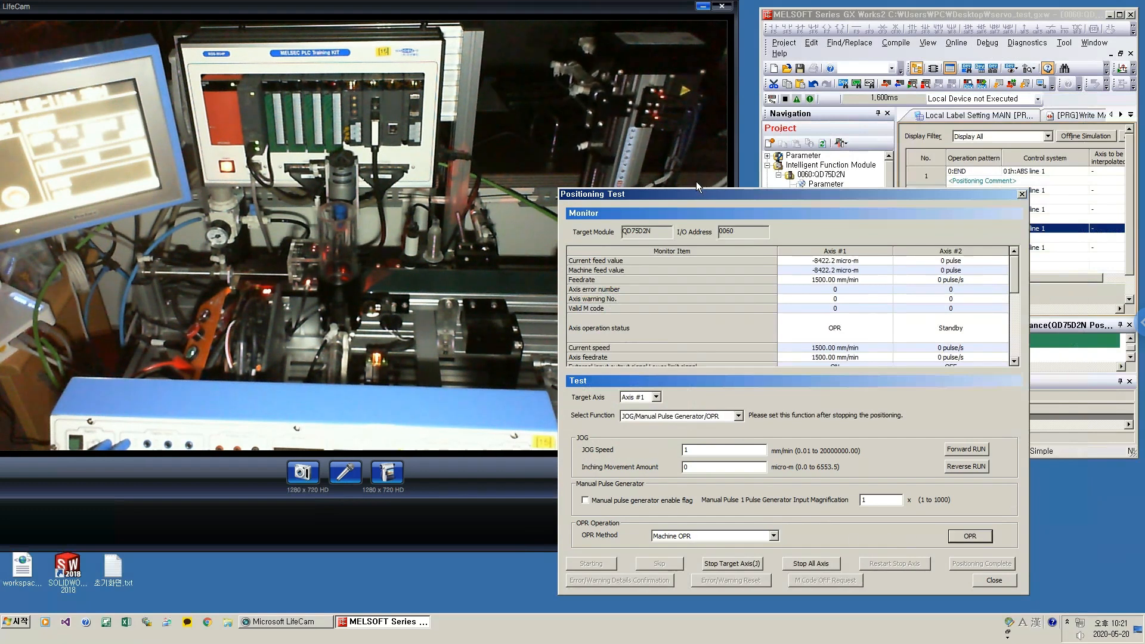
drag(617, 192, 807, 132)
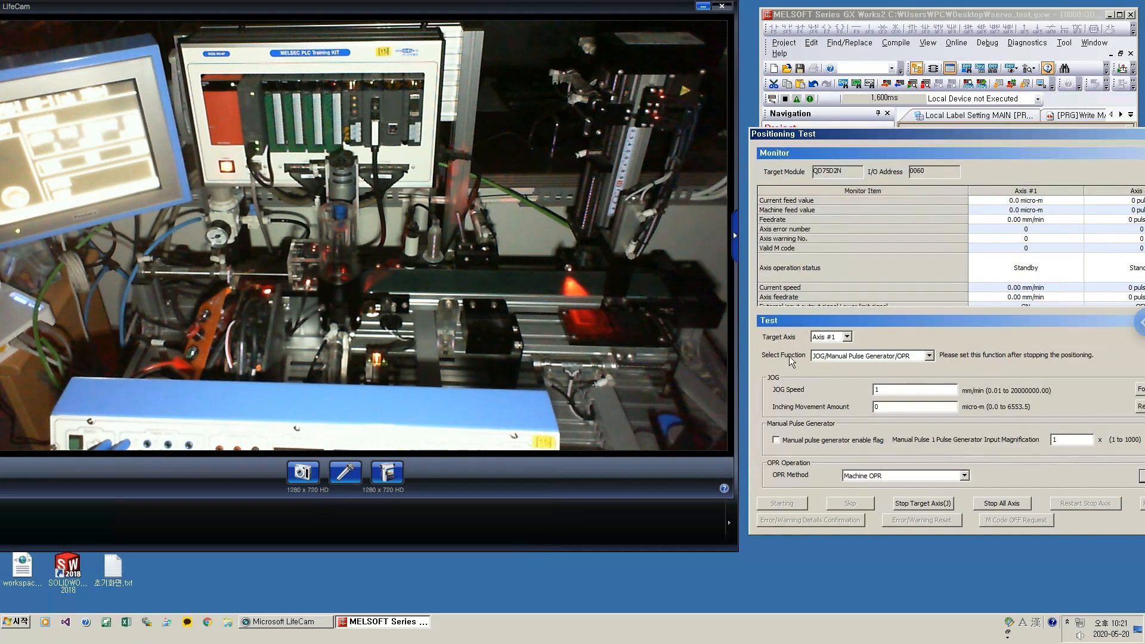
Select the Positioning start signal function and start positioning data No. 1 on Axis #1.
click(817, 355)
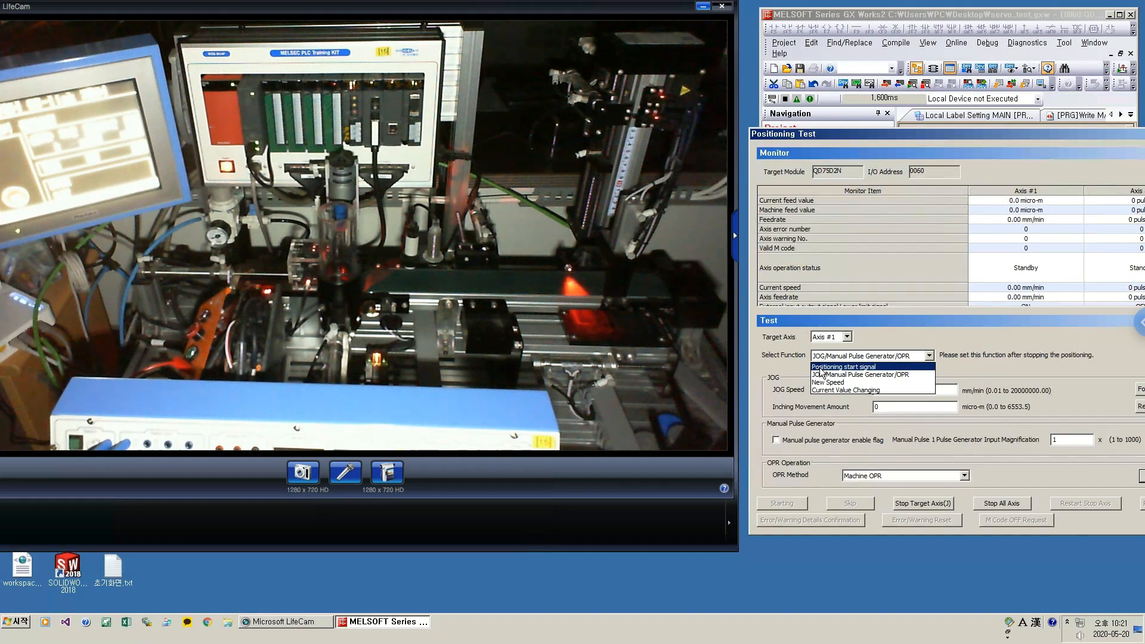
click(820, 367)
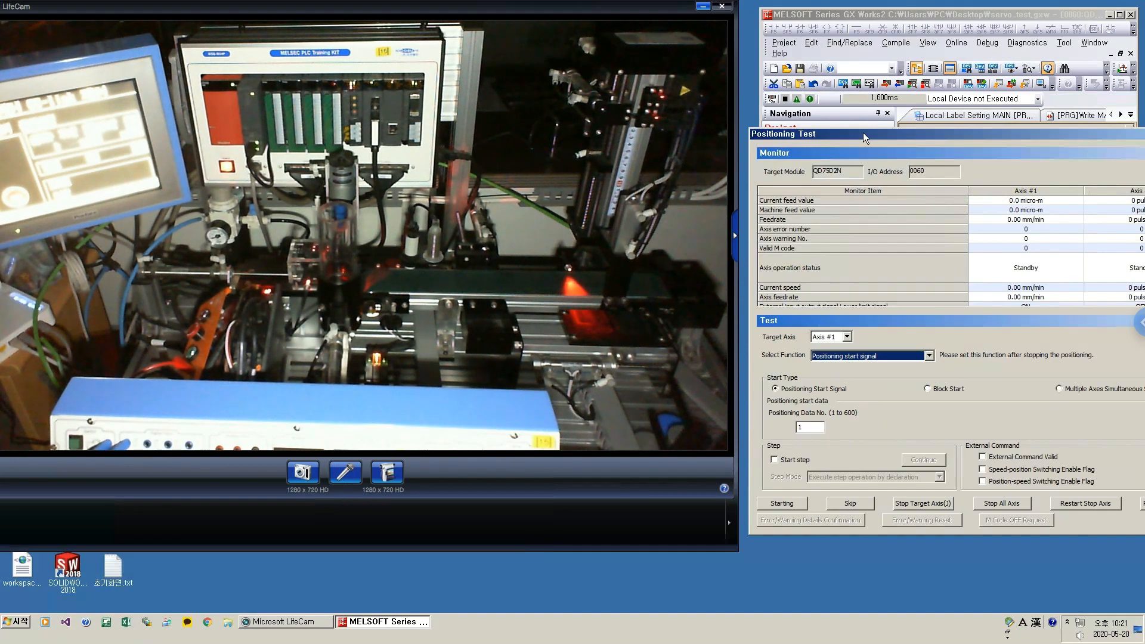
drag(863, 133, 868, 259)
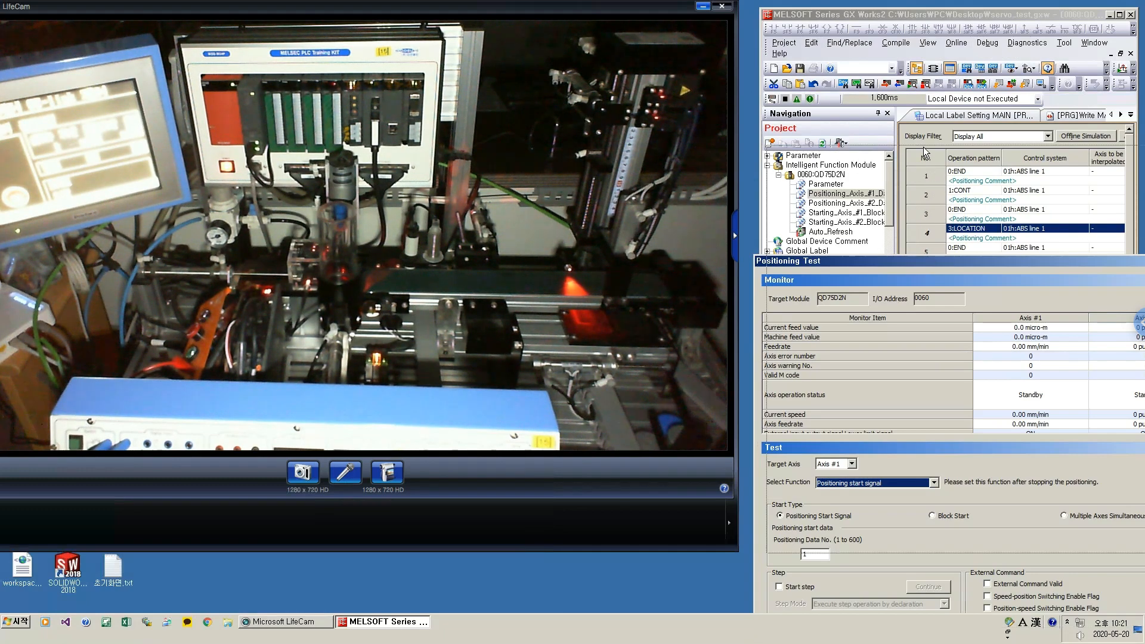
drag(924, 152, 930, 146)
click(829, 442)
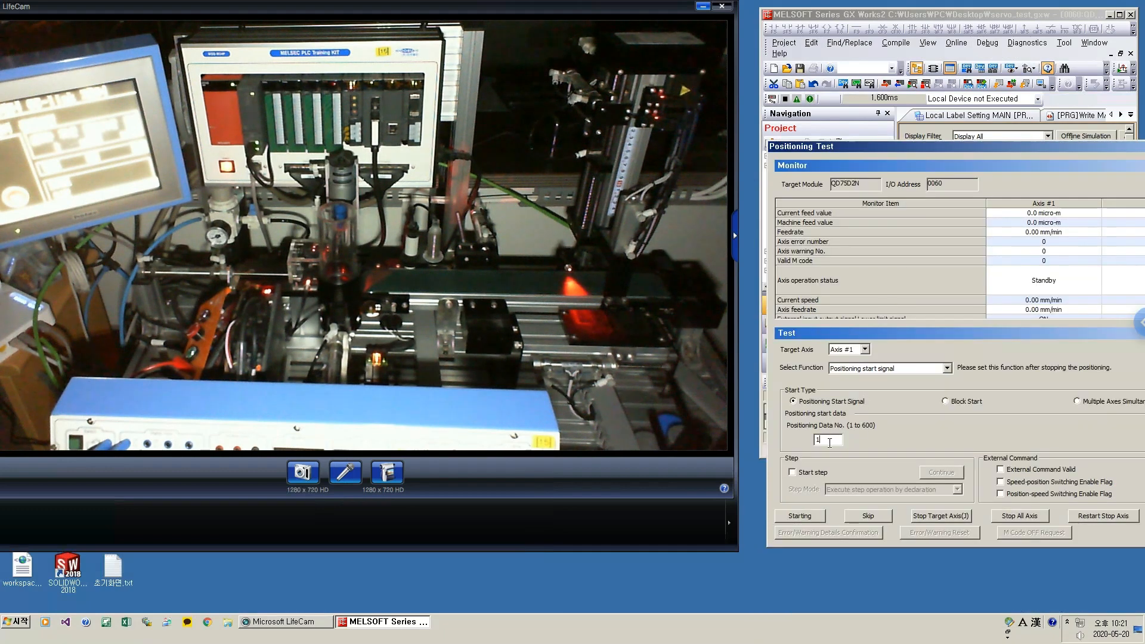
click(797, 516)
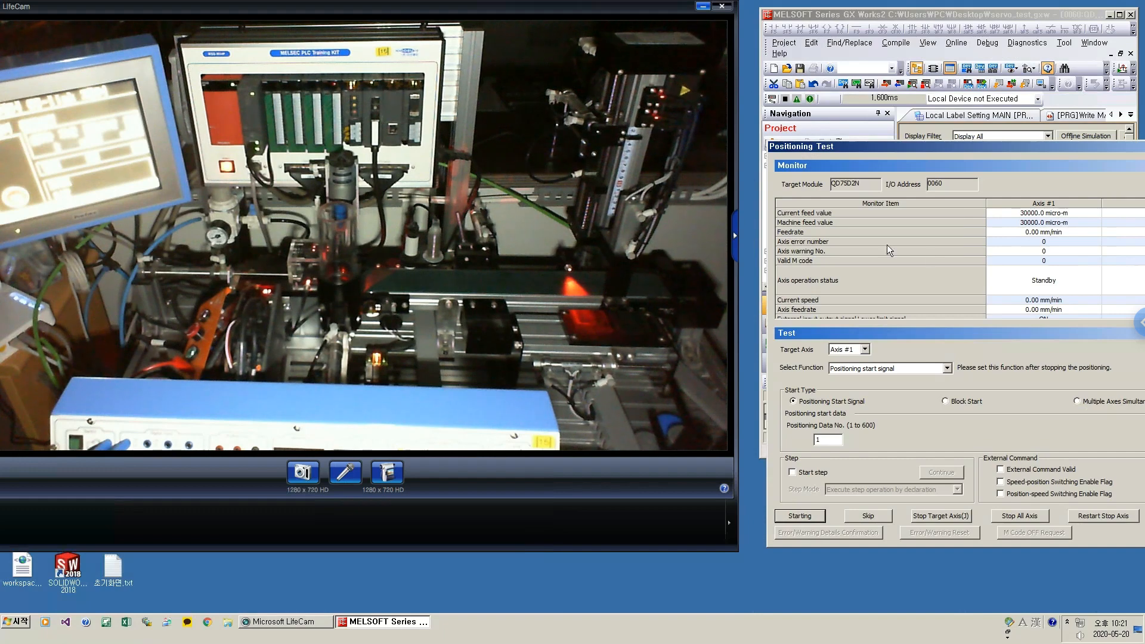
Check the operation patterns in the positioning data table, set the Positioning Data No. to 2 and start it on Axis #1.
drag(1007, 142, 963, 251)
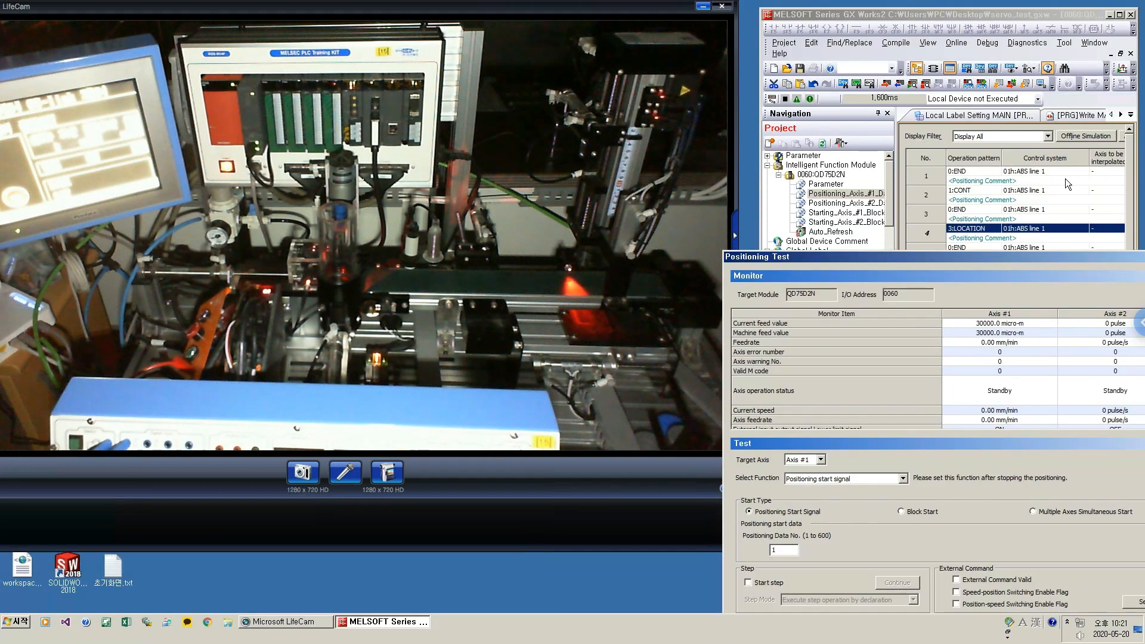
drag(967, 253, 992, 157)
drag(913, 279, 919, 312)
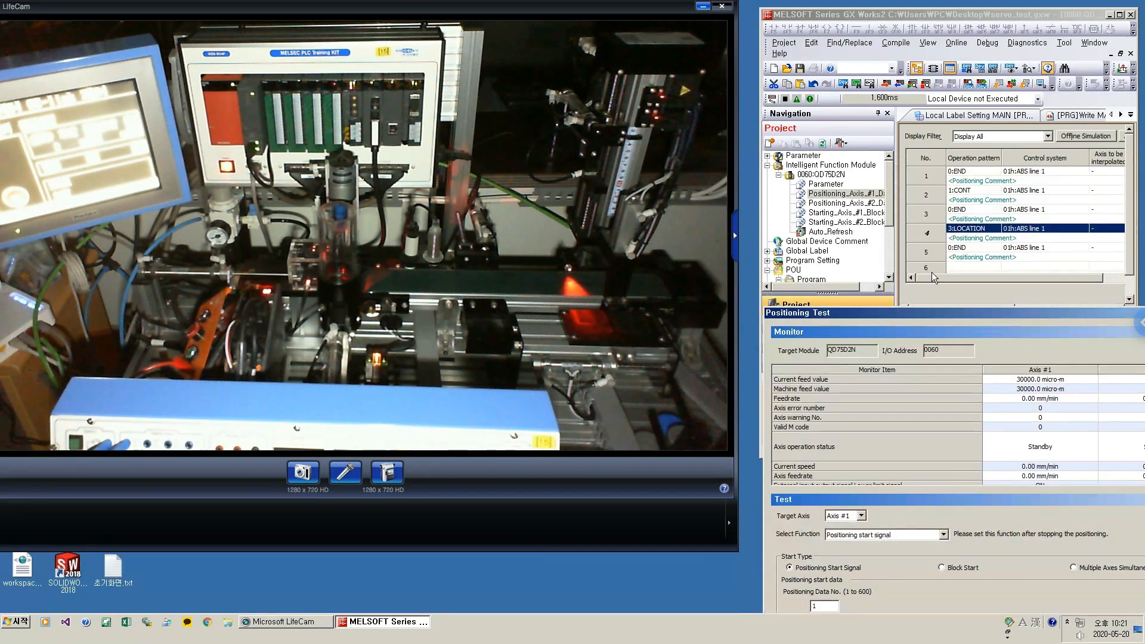
drag(917, 313, 915, 136)
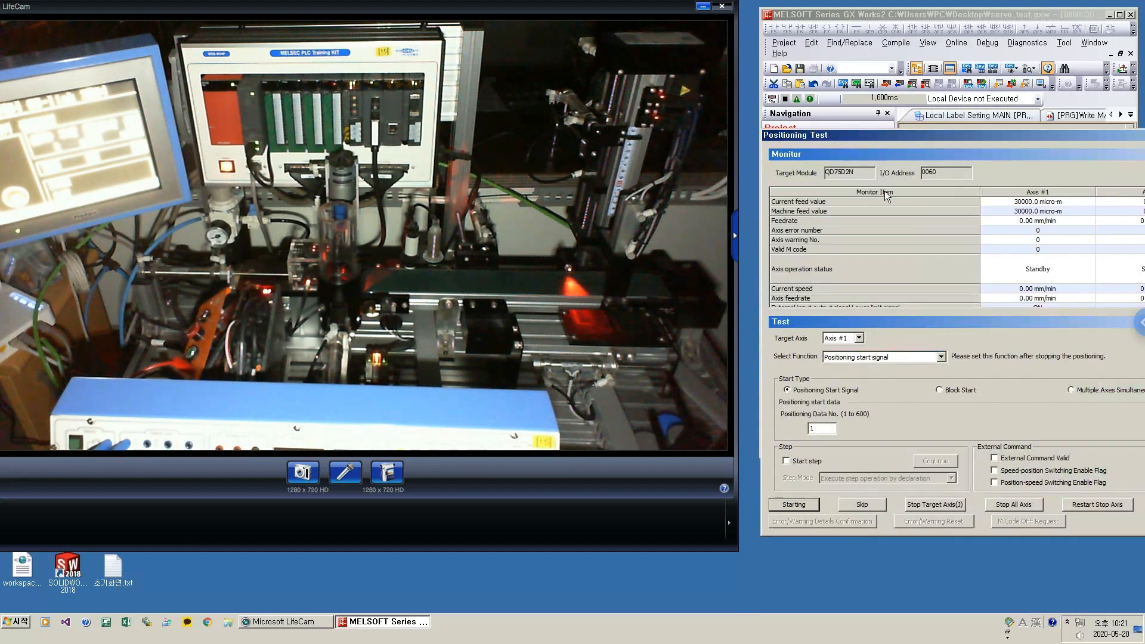
drag(813, 426, 789, 431)
text(2)
click(807, 504)
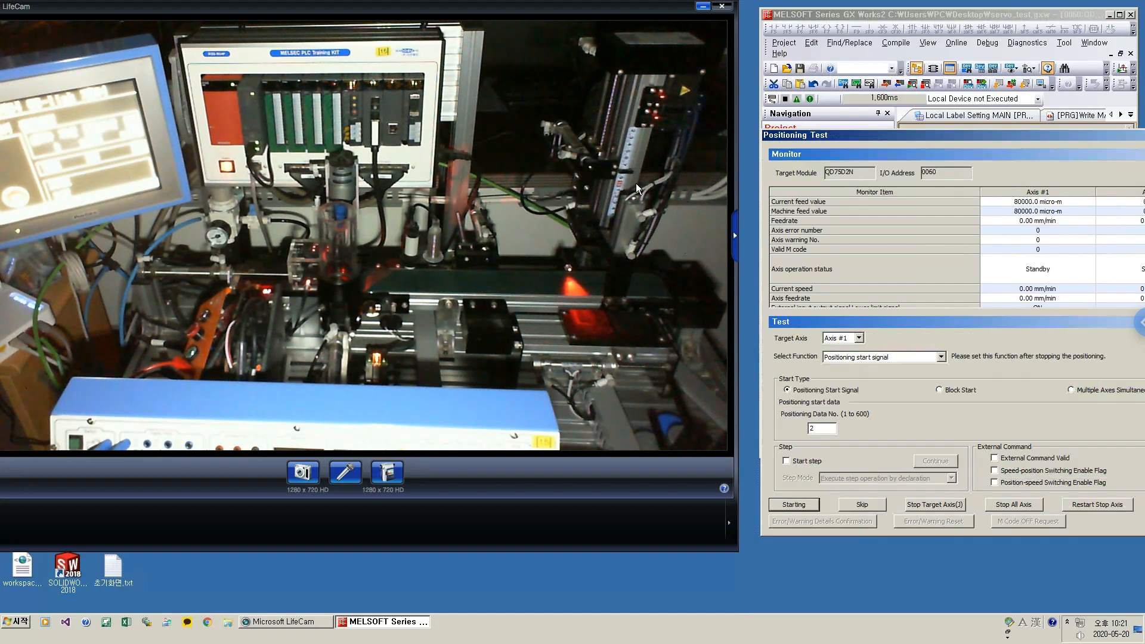
Set the Positioning Data No. back to 1 and start it to reposition Axis #1.
double_click(820, 430)
text(1)
click(807, 502)
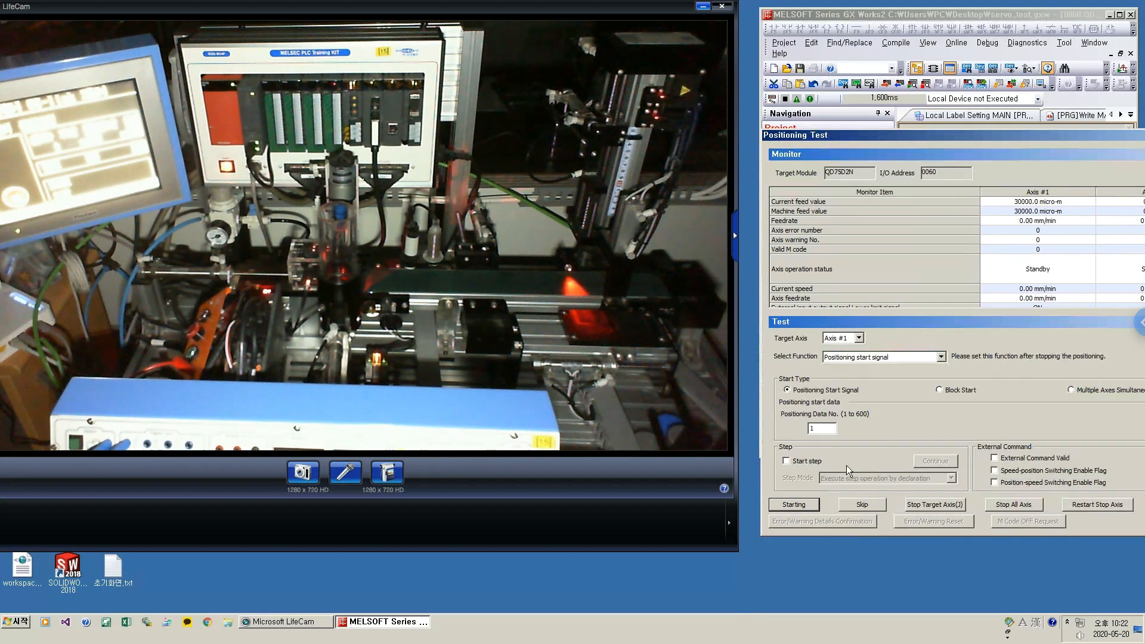
Check the positioning data table, set the Positioning Data No. to 4 and start it on Axis #1.
double_click(821, 428)
drag(922, 139, 915, 377)
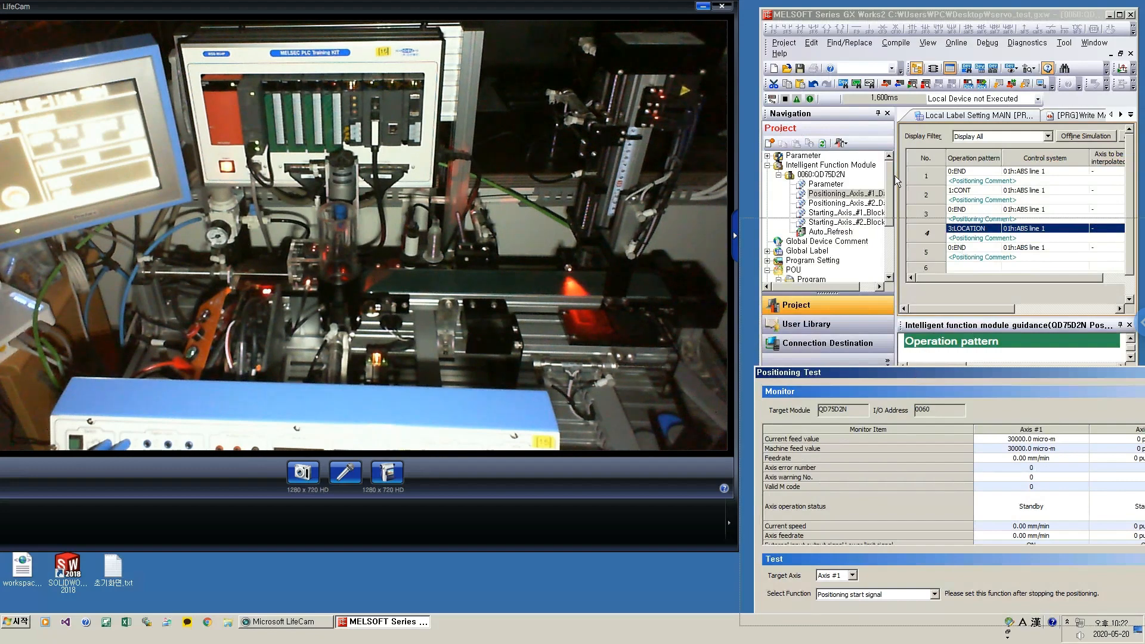
drag(906, 373, 887, 173)
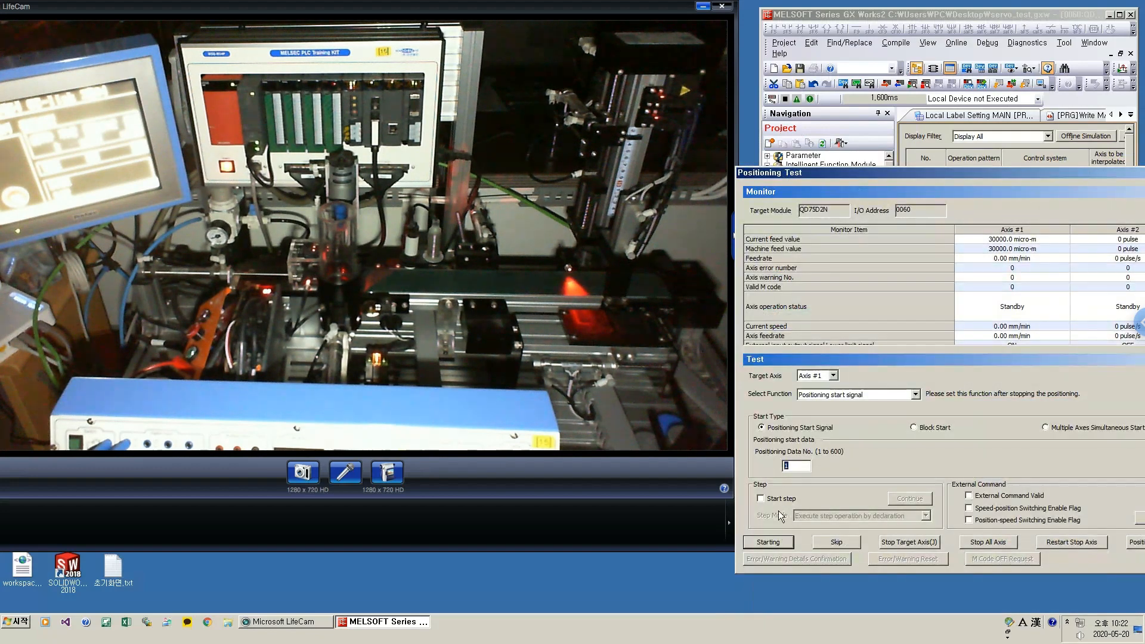
text(4)
click(785, 541)
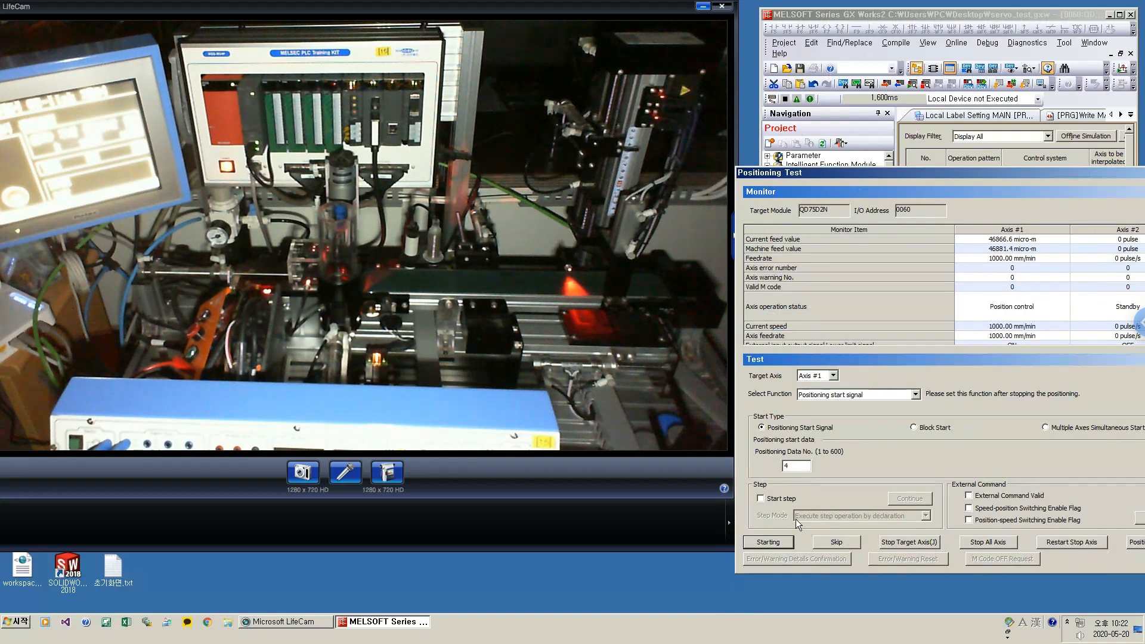
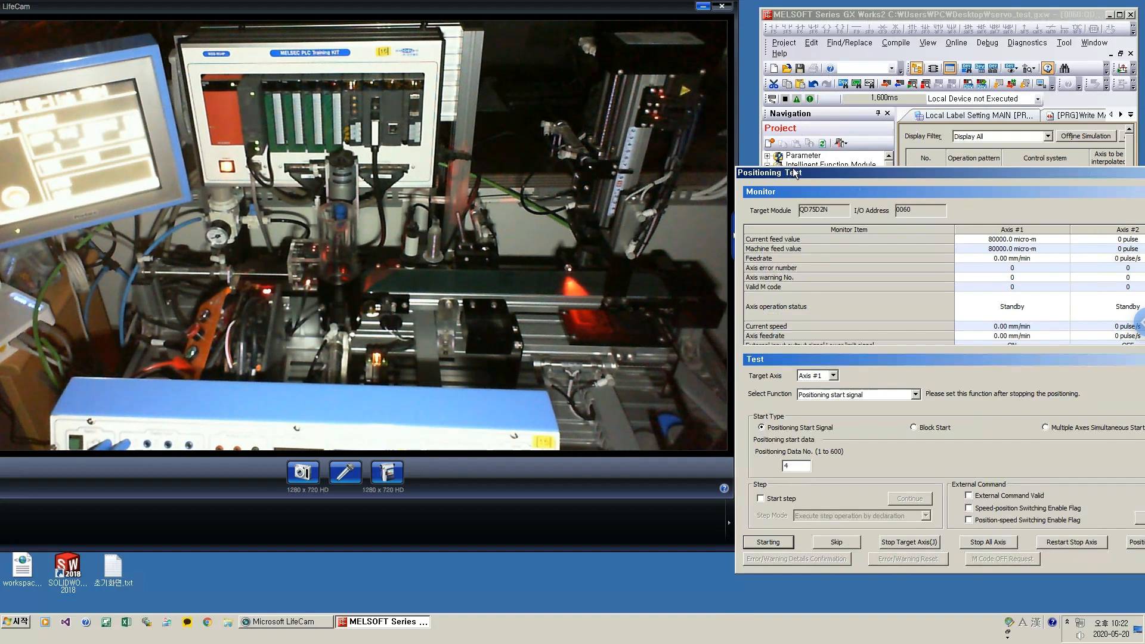
Maximize the project window showing the Axis #1 positioning data and close the Positioning Test.
drag(795, 173, 523, 155)
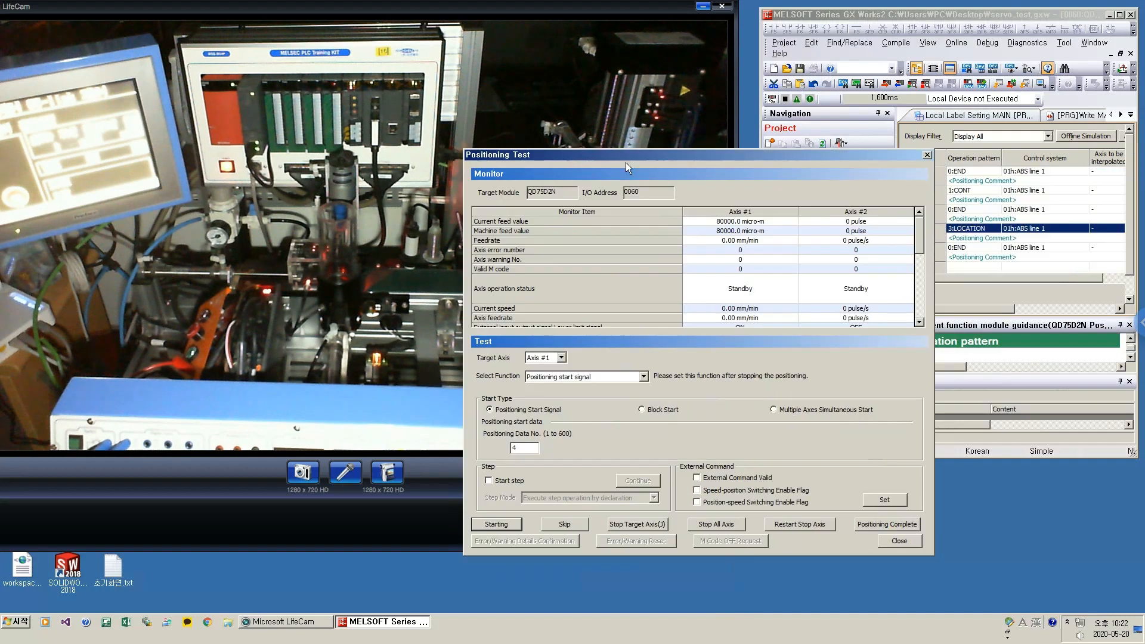
double_click(856, 16)
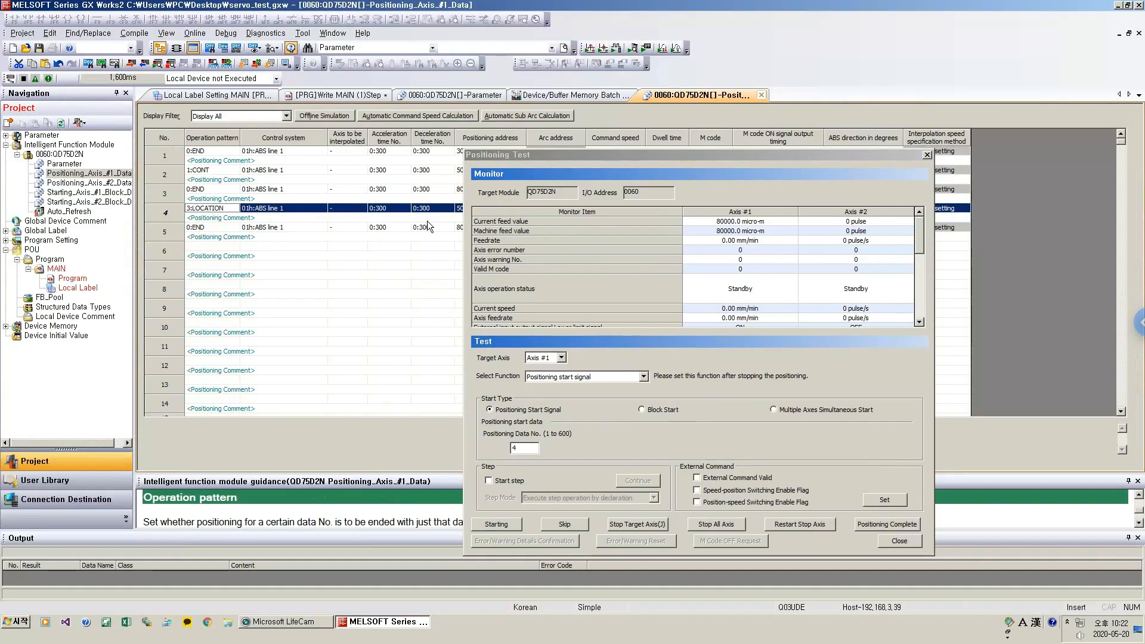
click(890, 542)
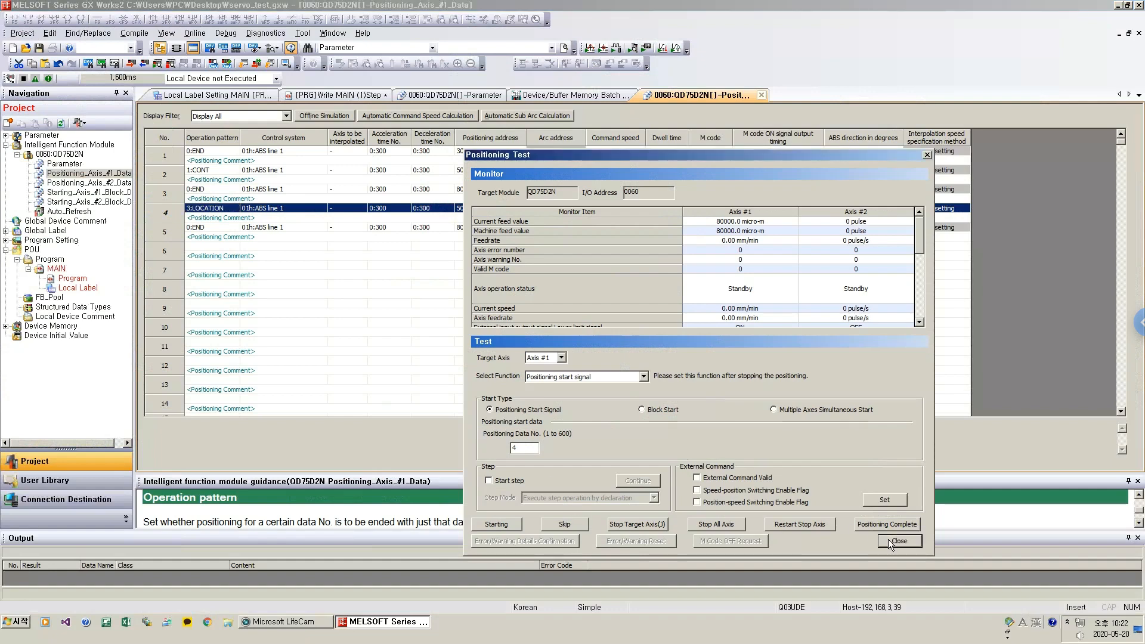
Set positioning data No. 6 to operation pattern 0:END and control system 02h:INC line 1.
click(269, 230)
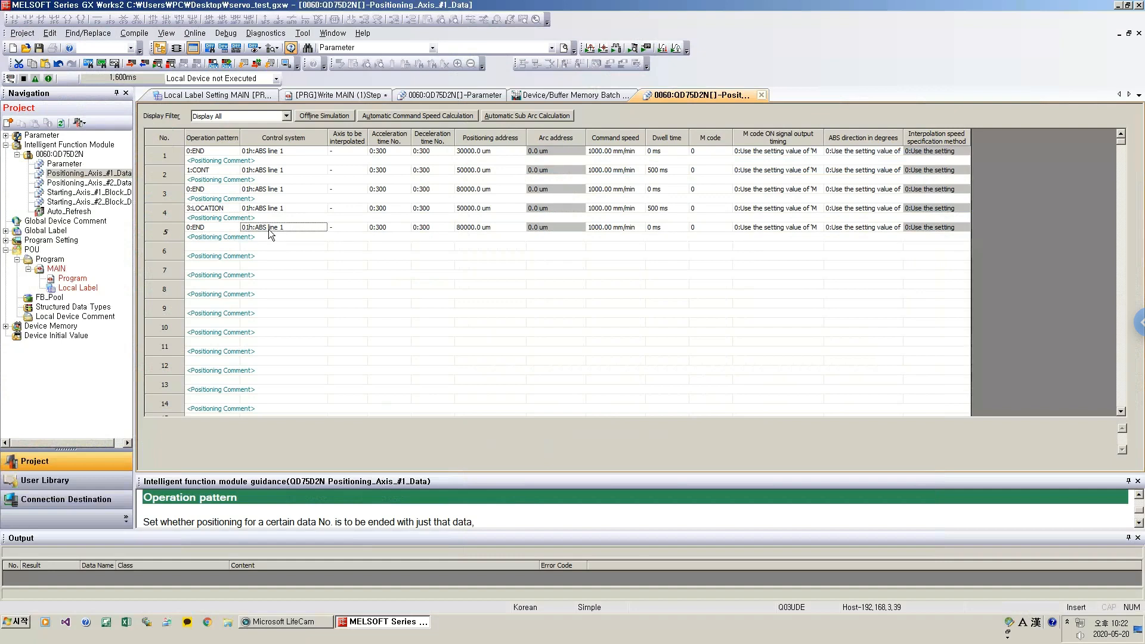
click(187, 247)
click(204, 247)
click(227, 253)
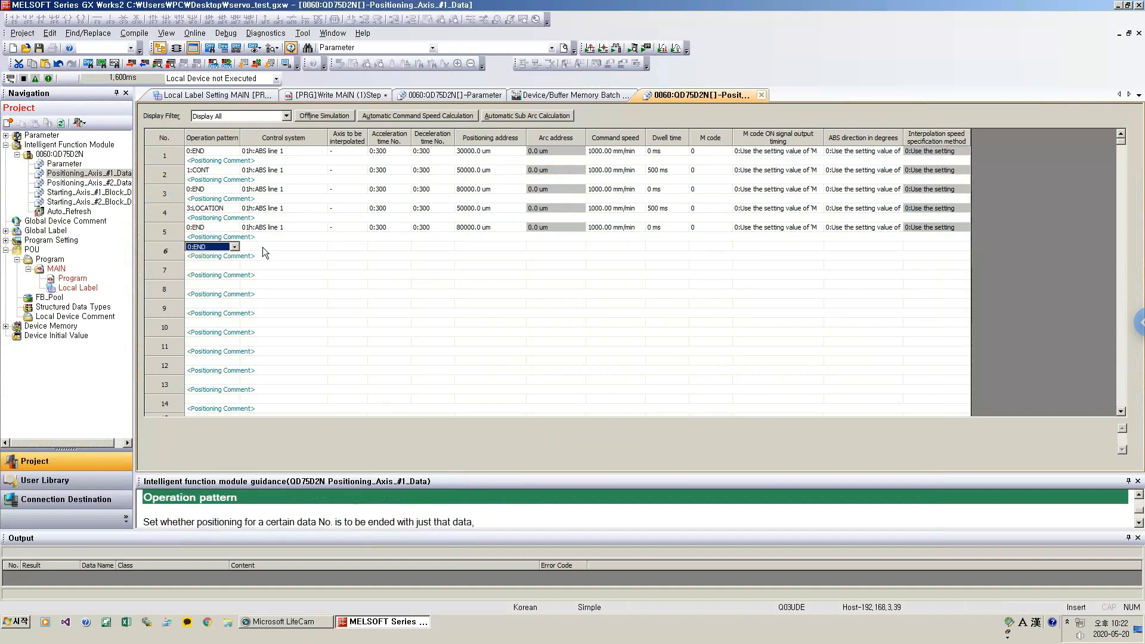
click(262, 247)
click(263, 246)
click(263, 250)
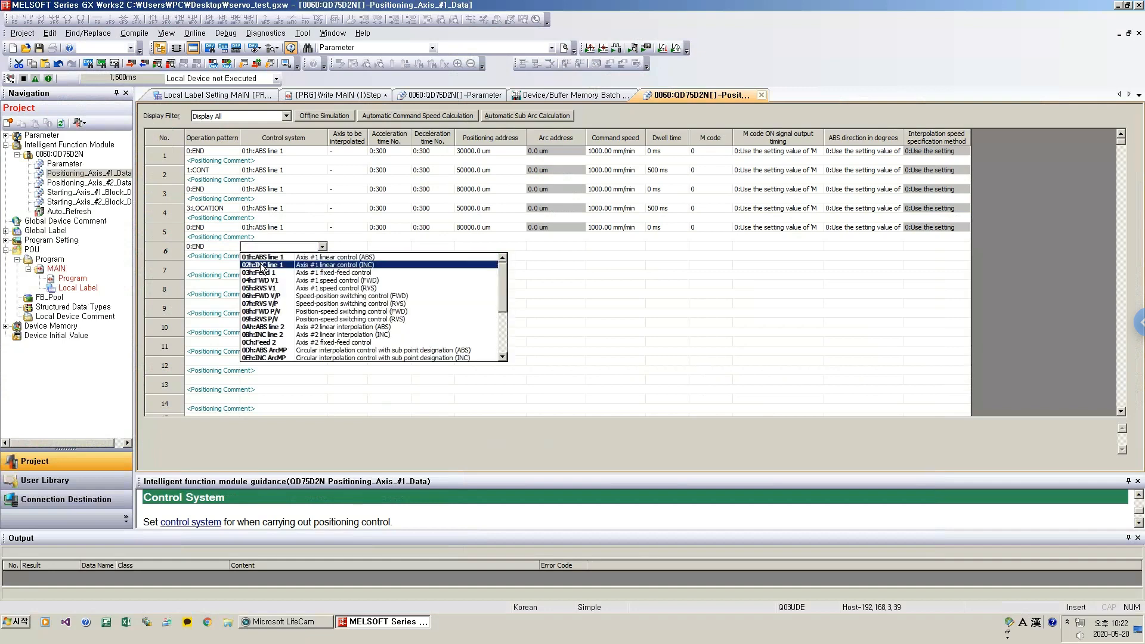
click(262, 266)
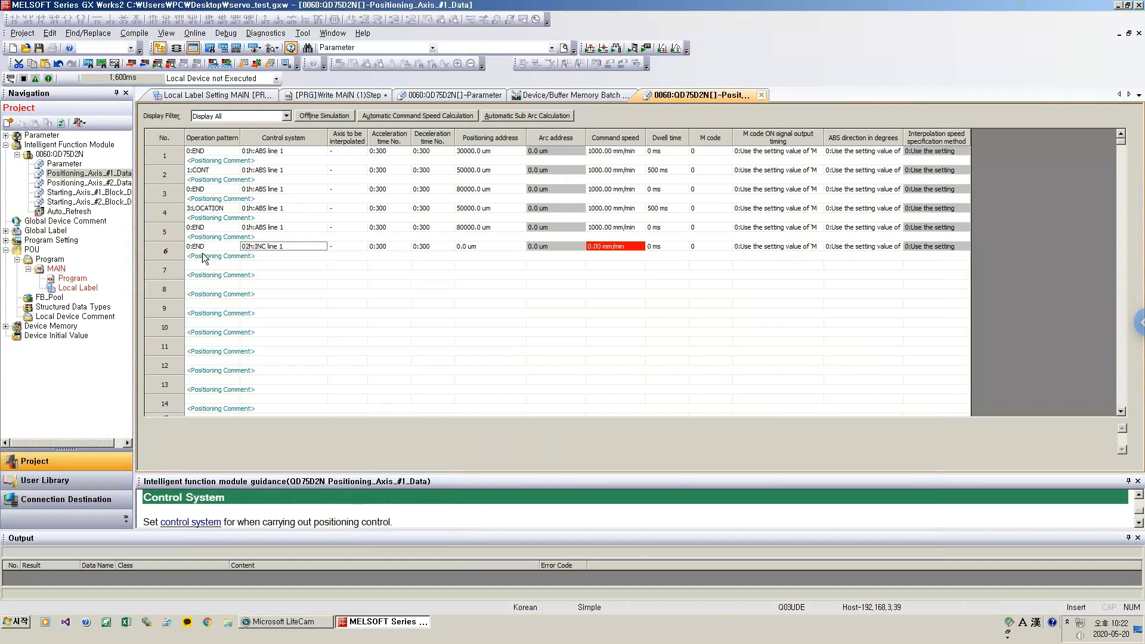
Copy the operation pattern and control system of positioning data No. 6 into No. 7.
drag(223, 248, 266, 244)
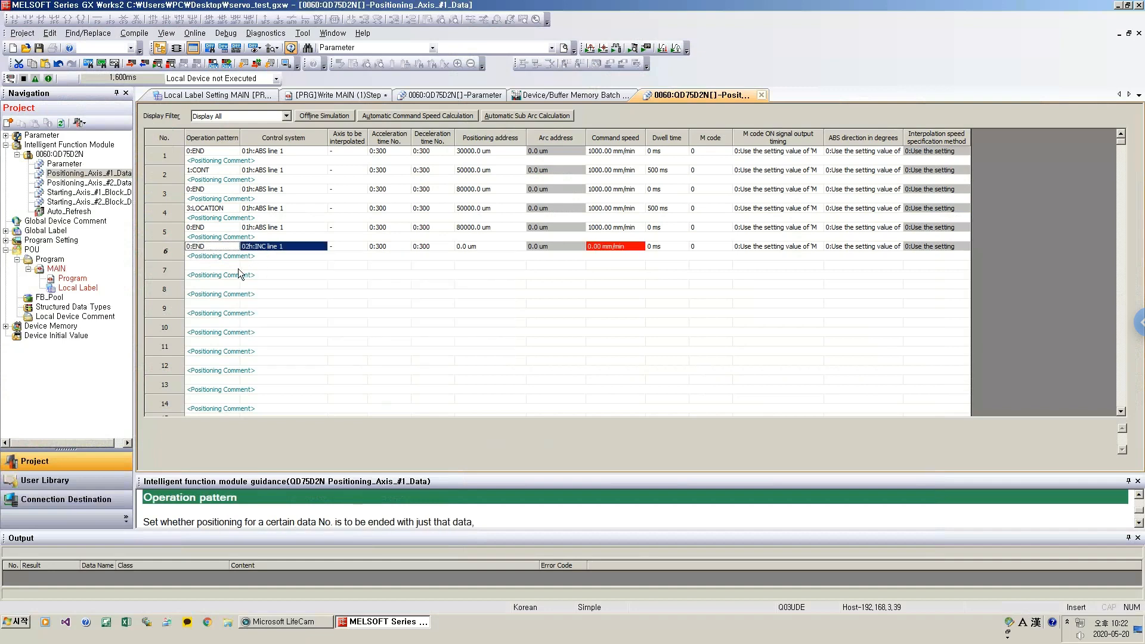
key(ctrl+c)
click(219, 266)
key(ctrl+v)
Set the positioning address of data No. 6 to 10000 um.
click(468, 252)
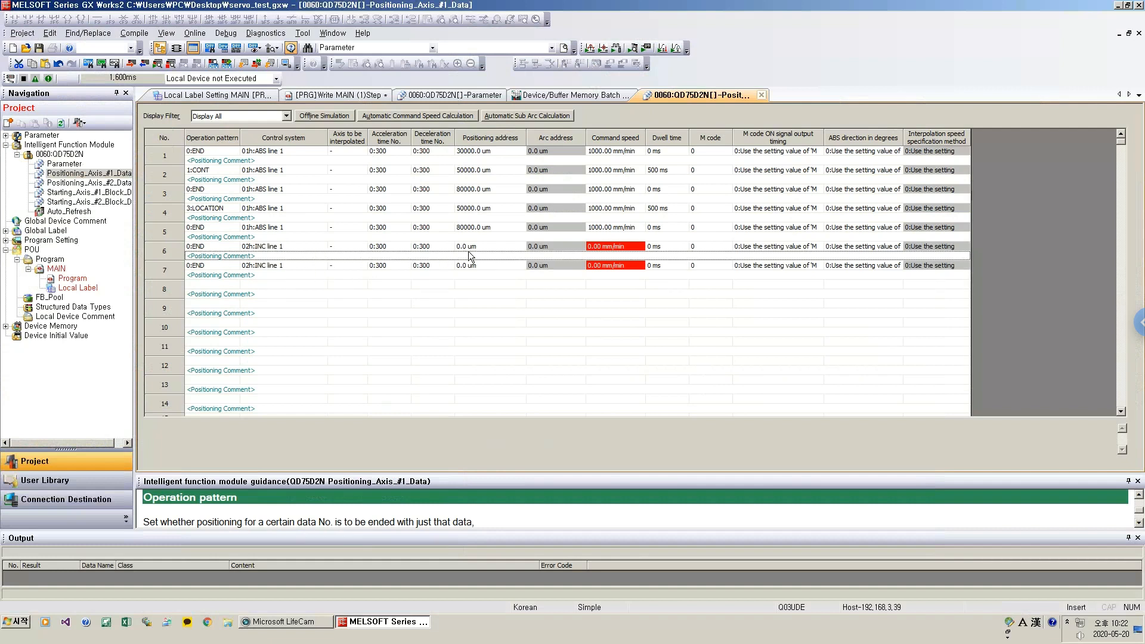
double_click(478, 237)
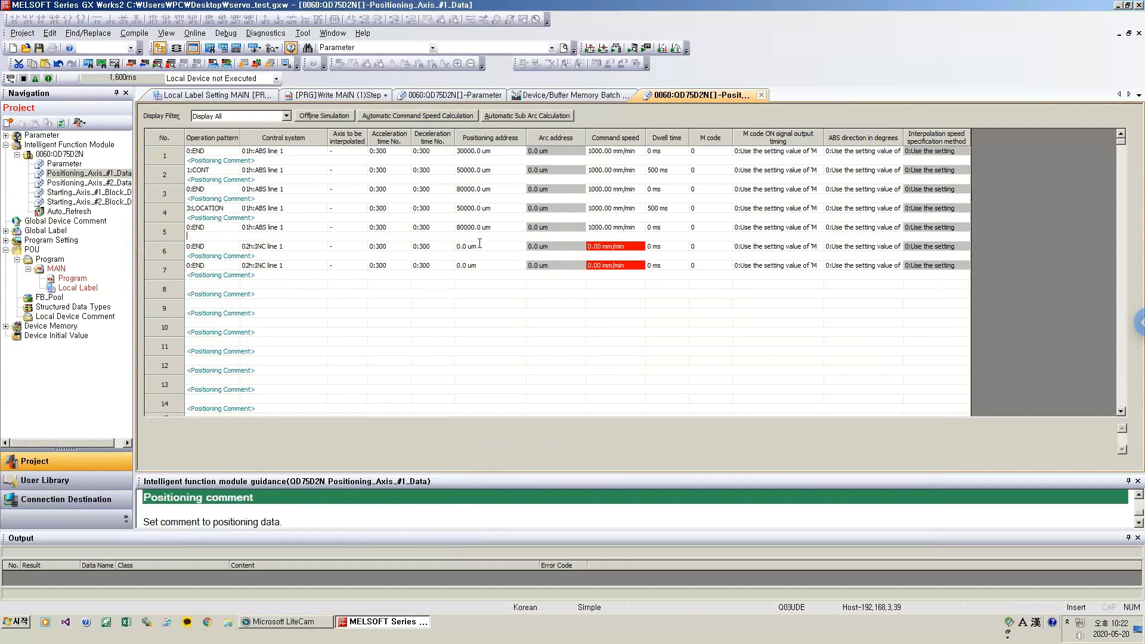
double_click(479, 243)
text(10)
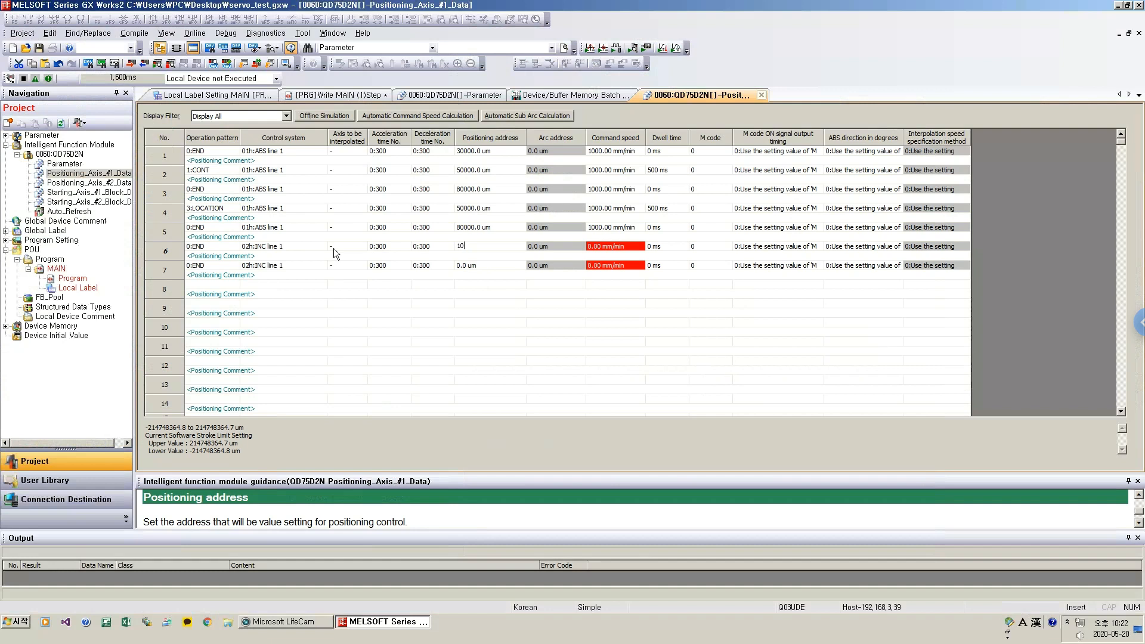
text(000)
key(Return)
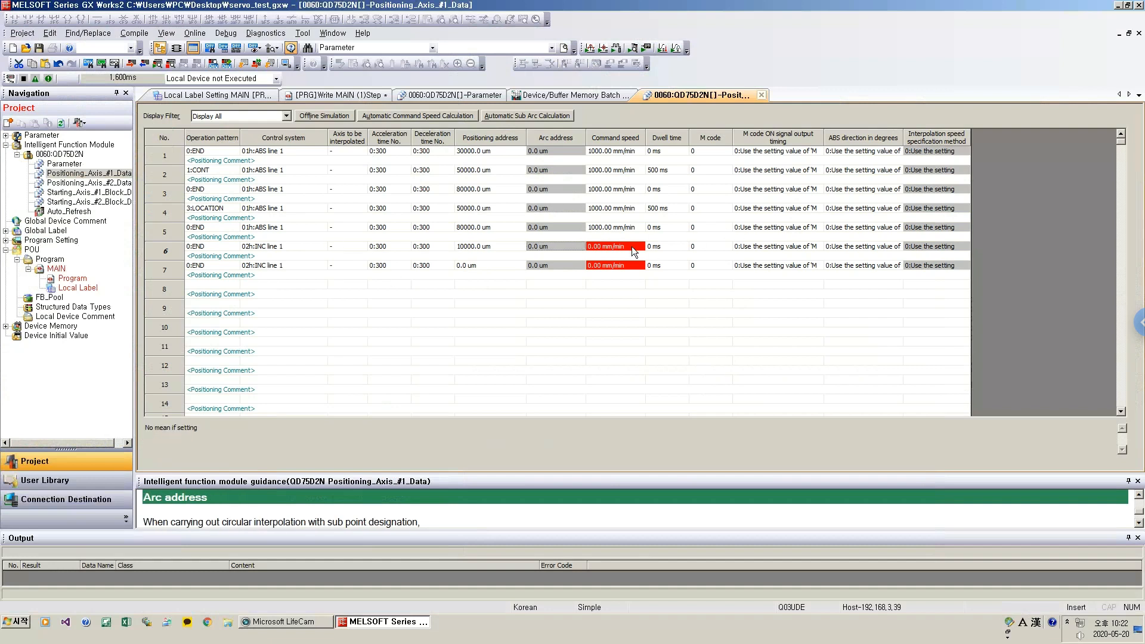
double_click(631, 246)
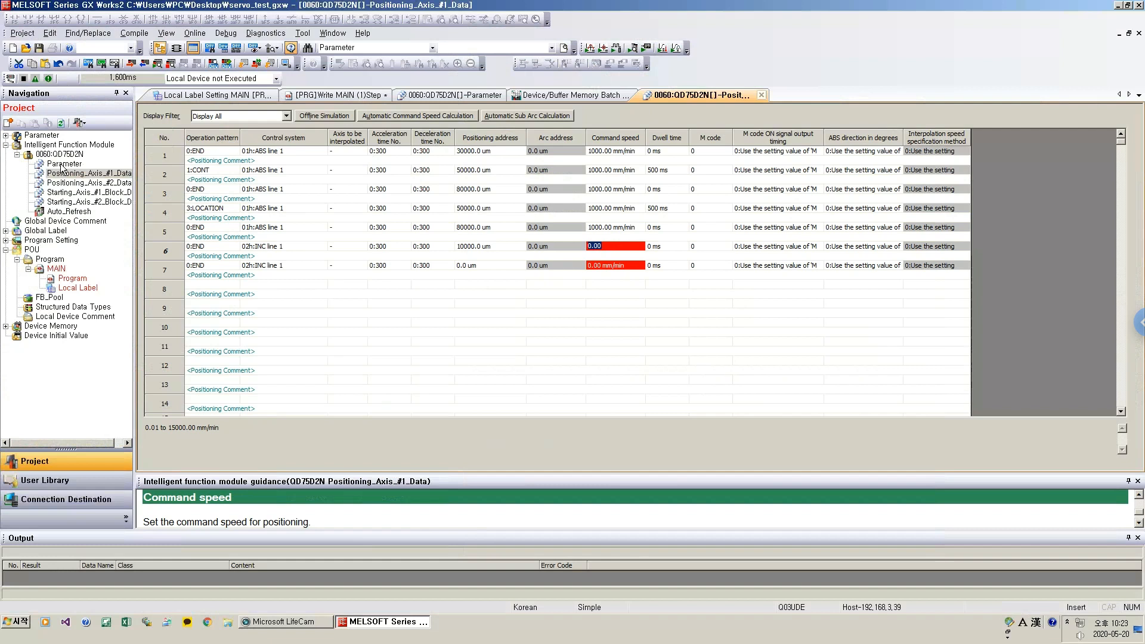
click(92, 263)
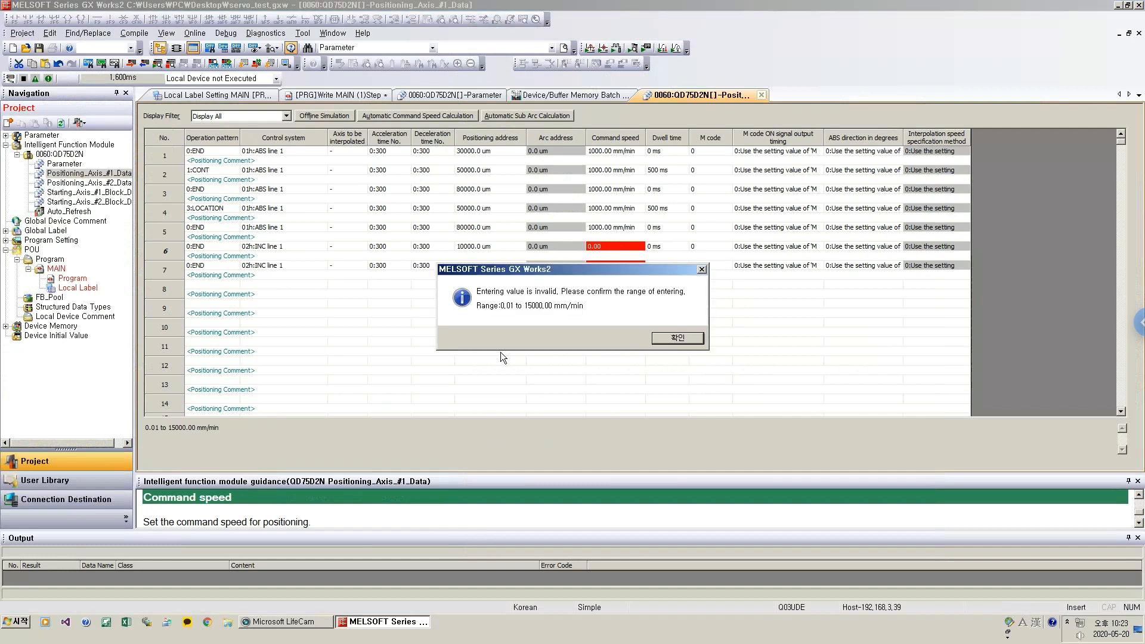
click(676, 338)
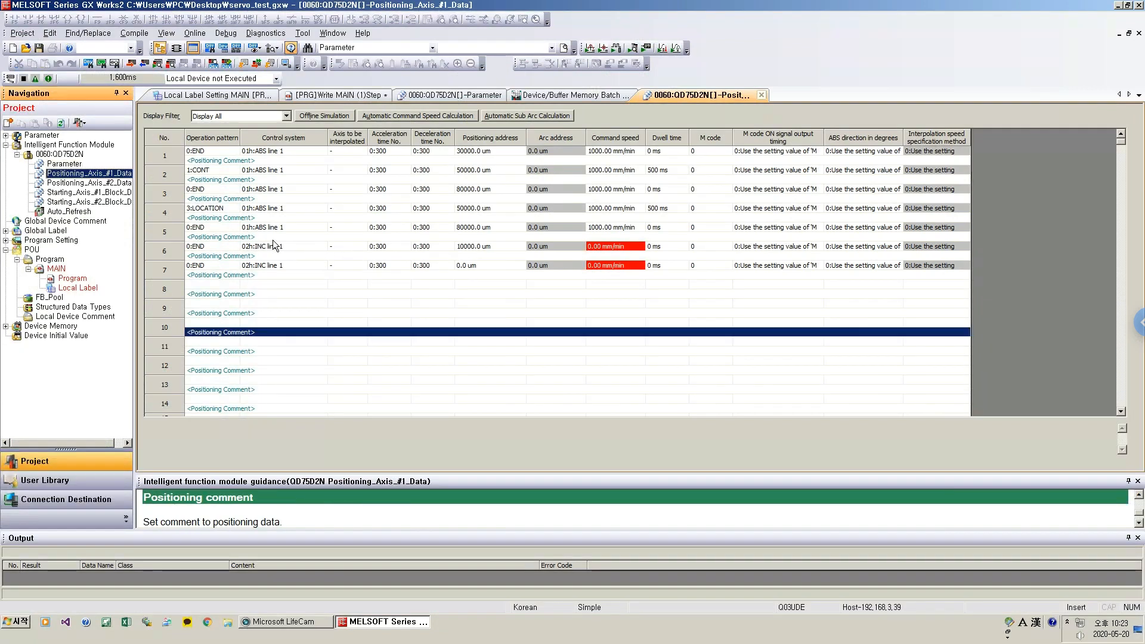
Set the command speed of positioning data No. 6 to 2000 mm/min.
click(593, 245)
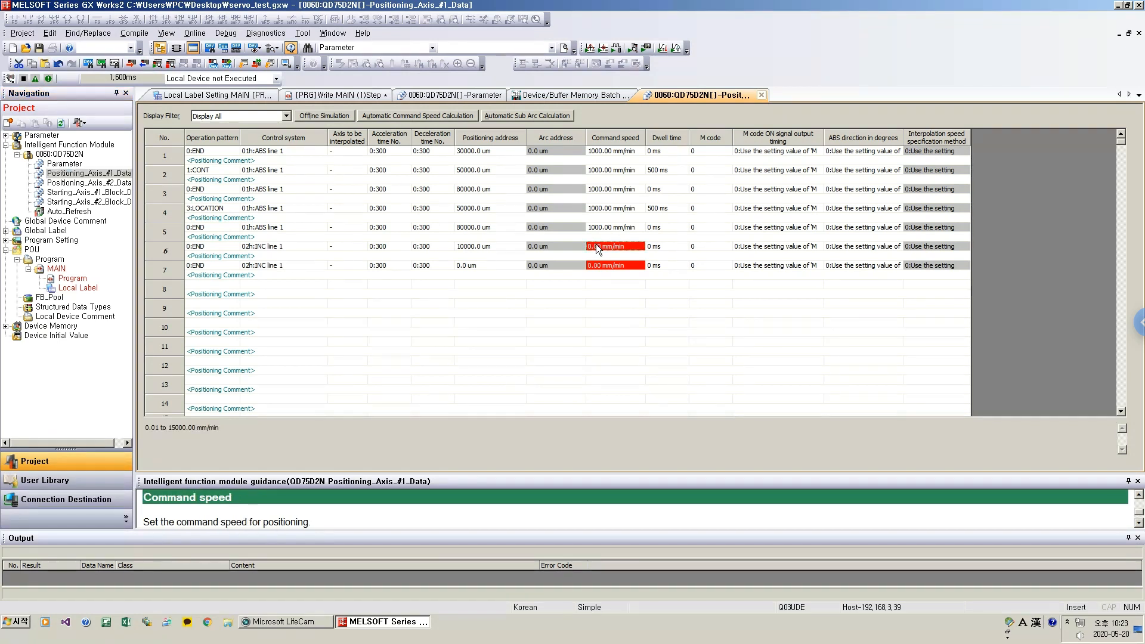
key(F2)
key(ctrl+a)
text(2000)
key(Tab)
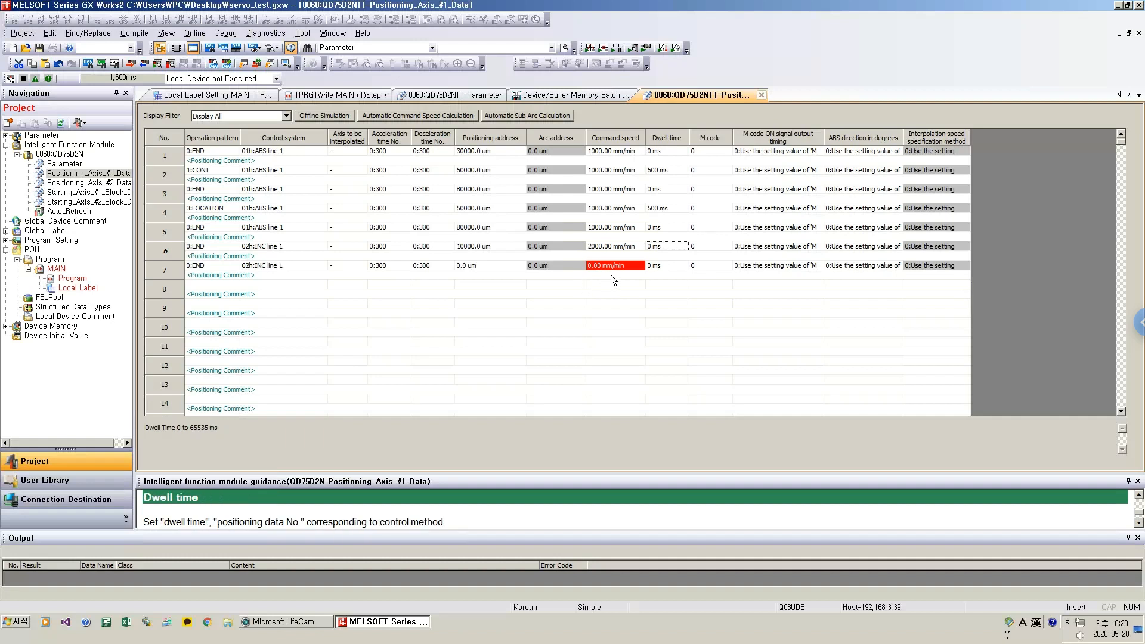
Copy the 2000 mm/min command speed of positioning data No. 6 into No. 7.
click(607, 248)
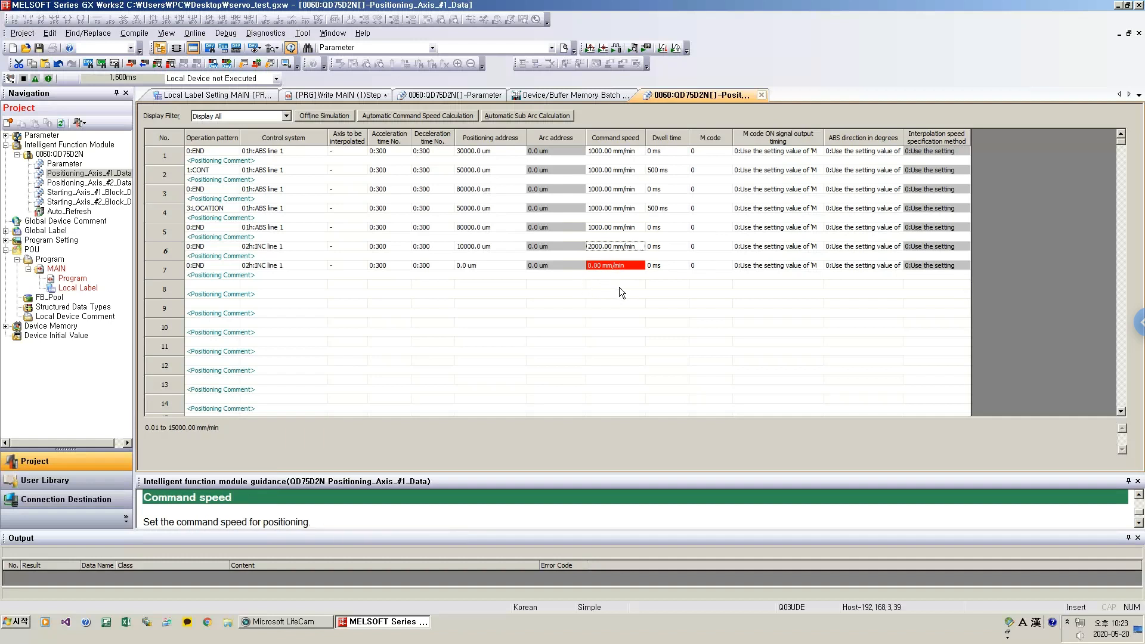
key(Down)
key(ctrl+v)
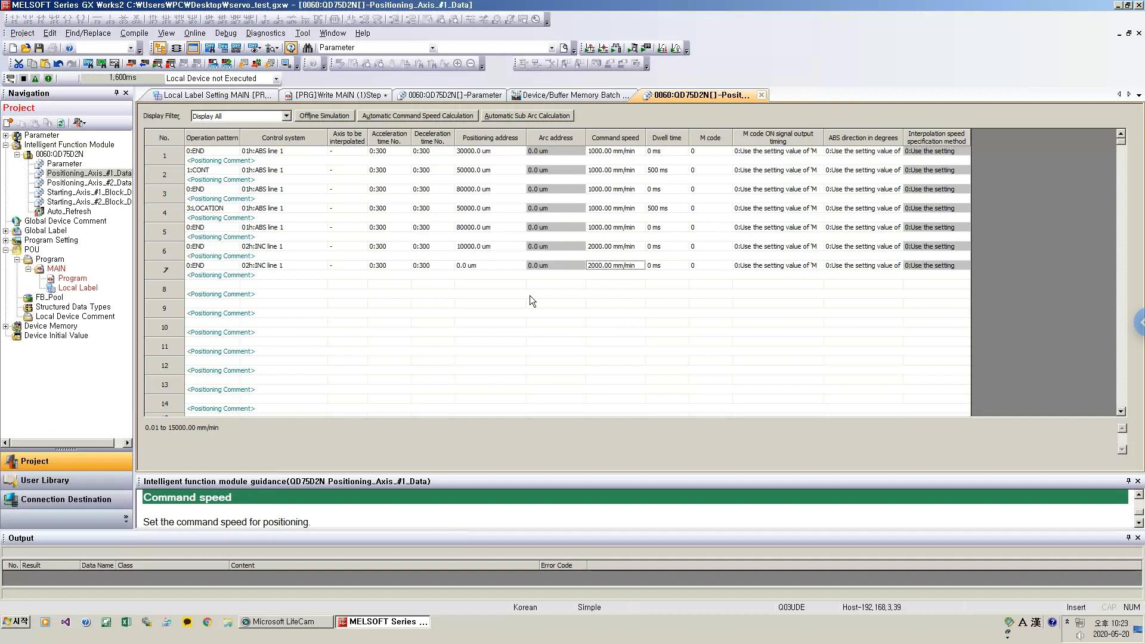
Set the positioning address of data No. 7 to -10000 um.
click(468, 283)
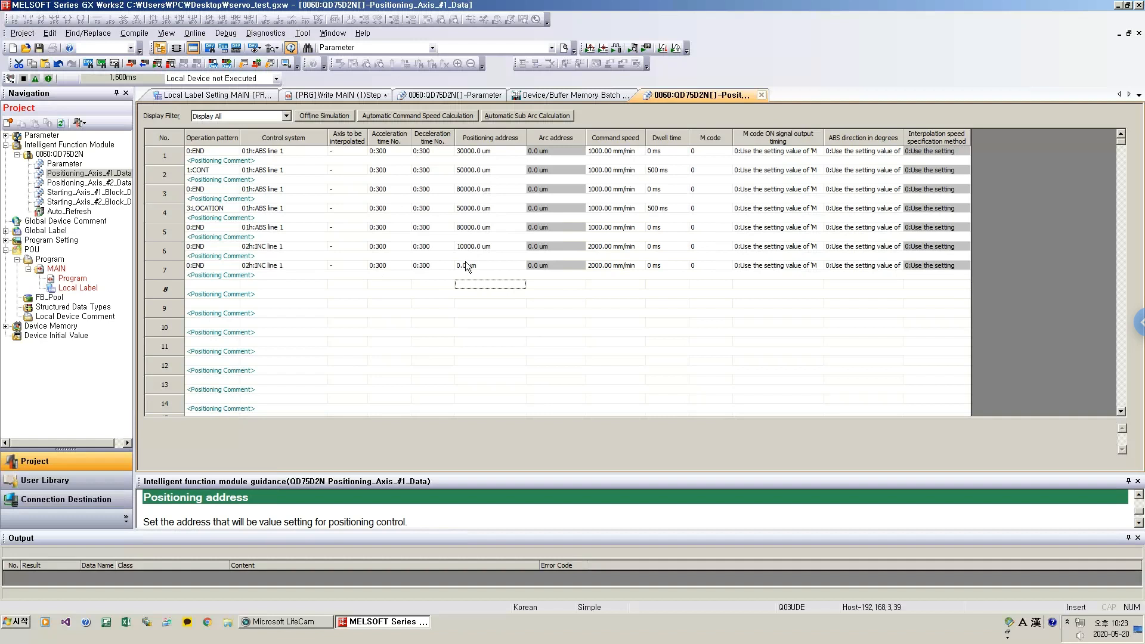
click(465, 264)
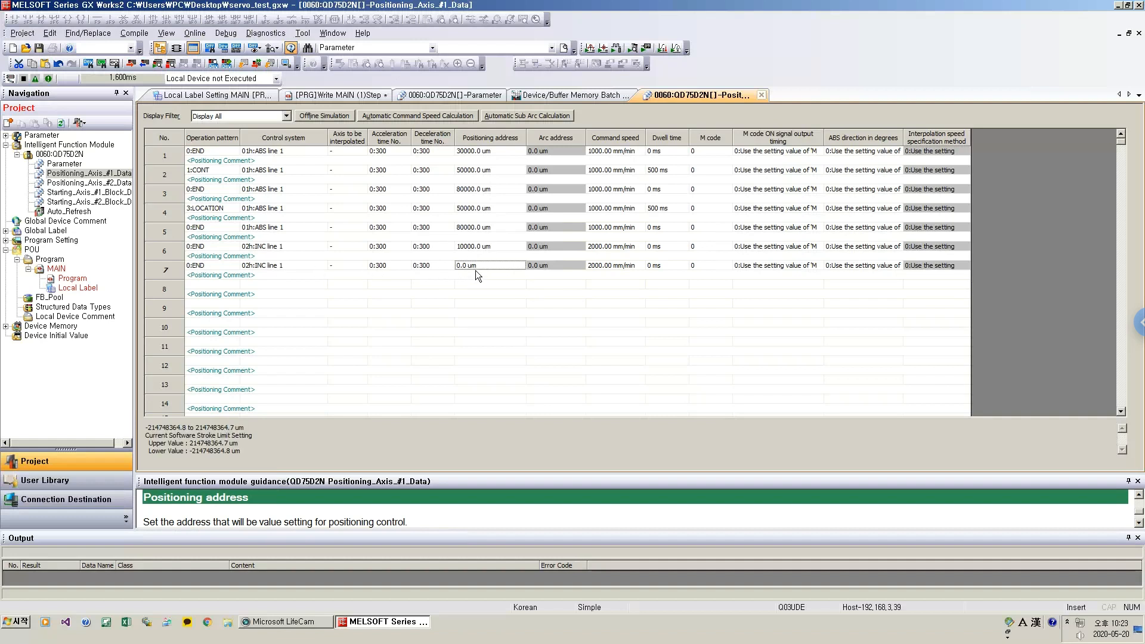
double_click(484, 266)
text(-10000)
key(Return)
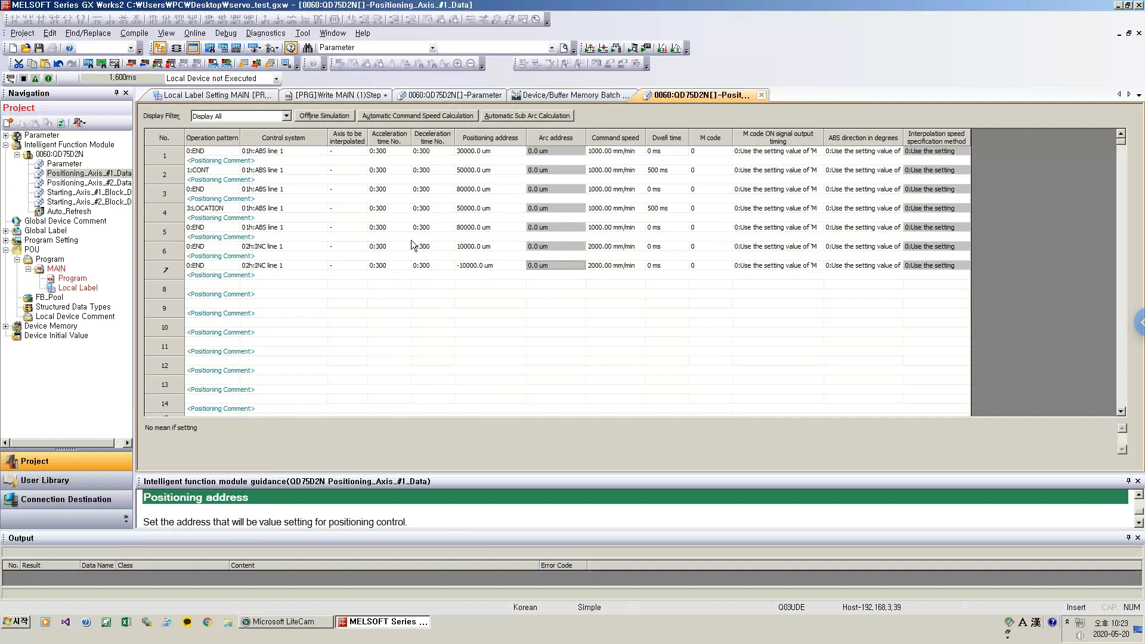
click(303, 34)
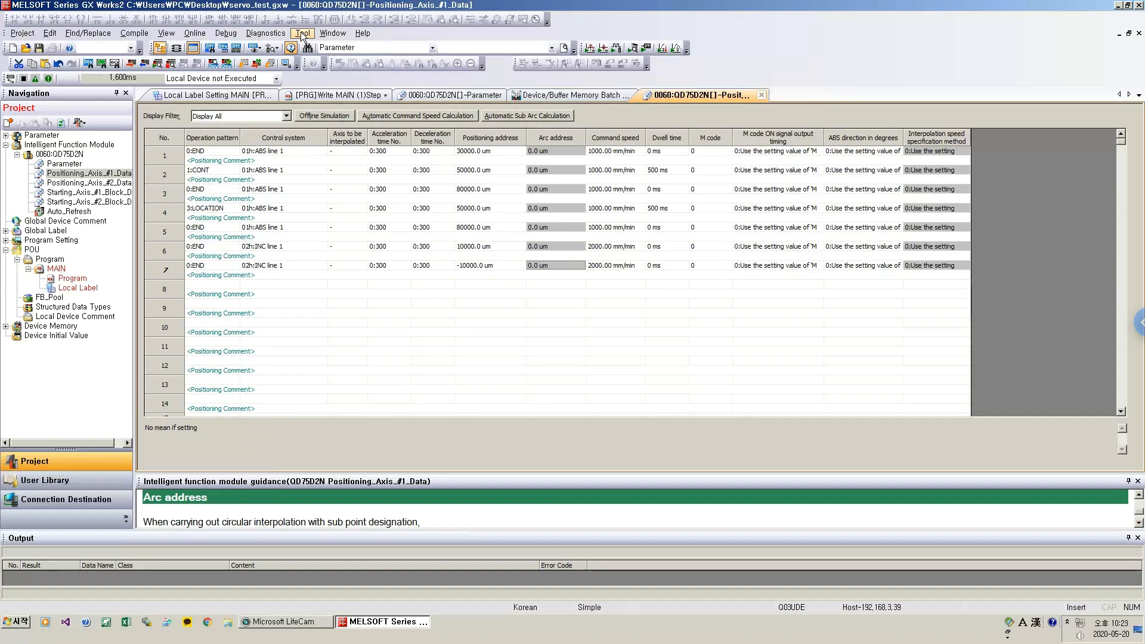
click(202, 38)
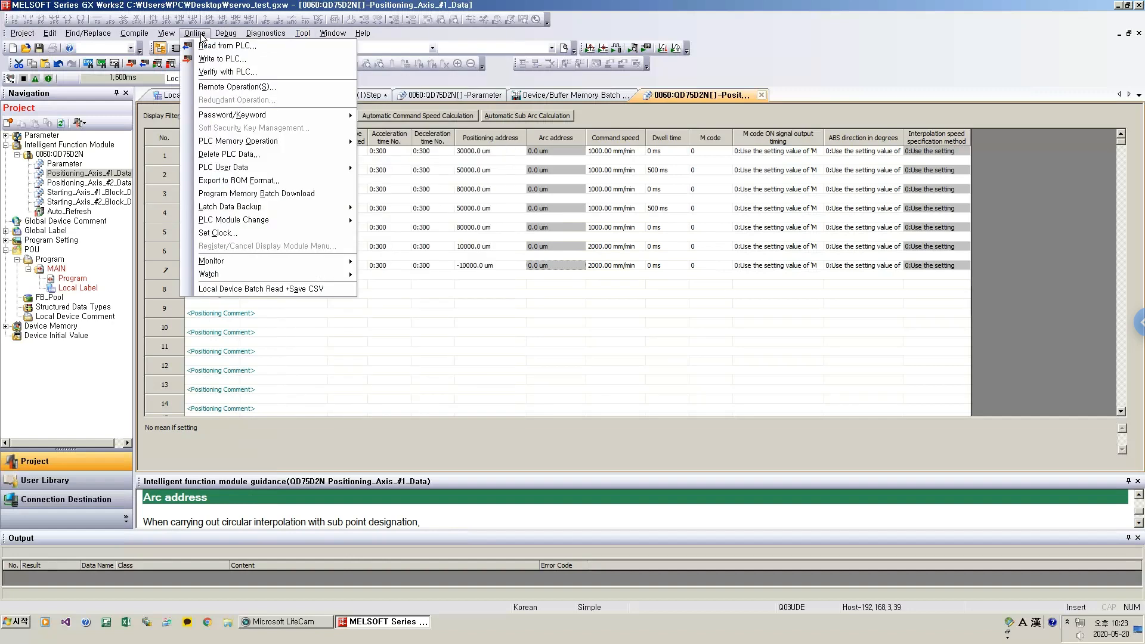
click(216, 61)
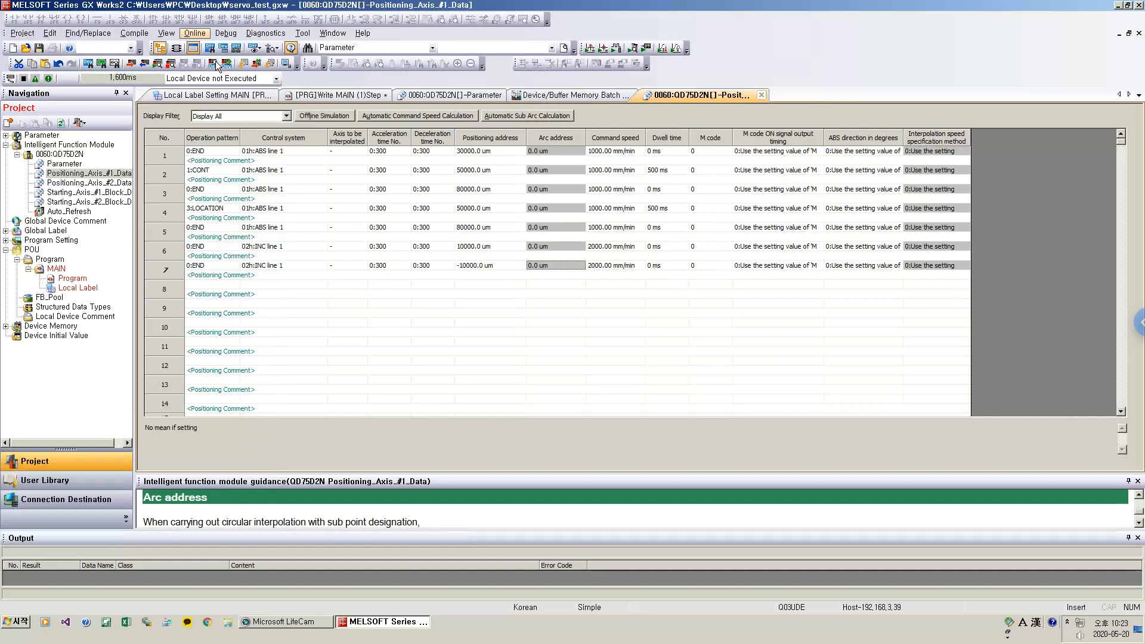
click(211, 64)
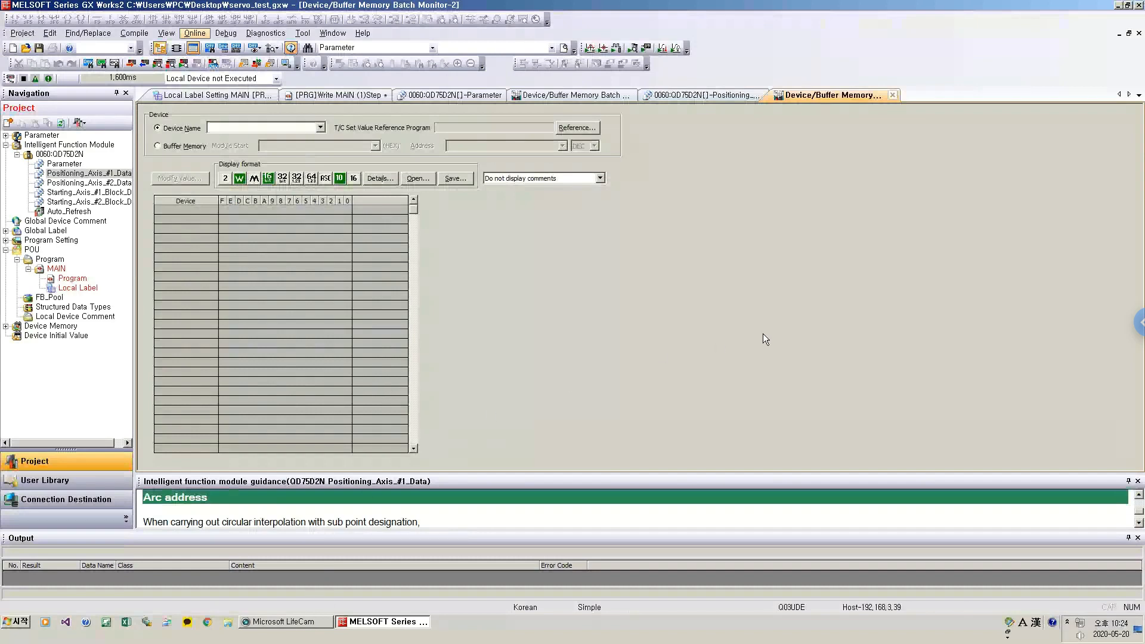
click(893, 95)
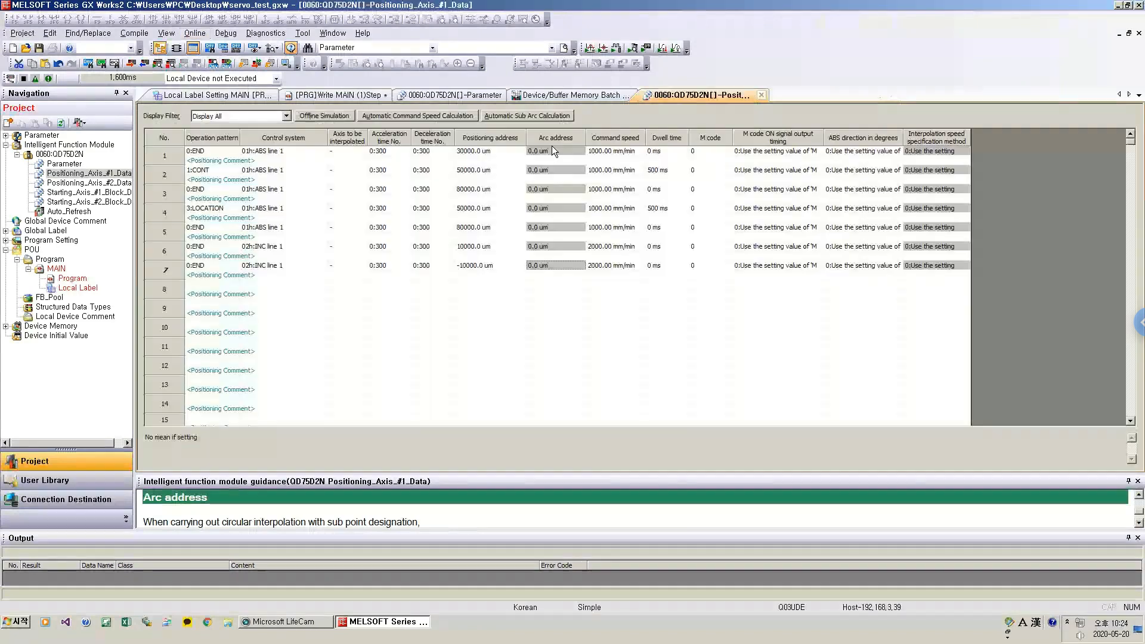
Write the intelligent function module data to the PLC and allow the flash ROM contents to be overwritten.
click(198, 37)
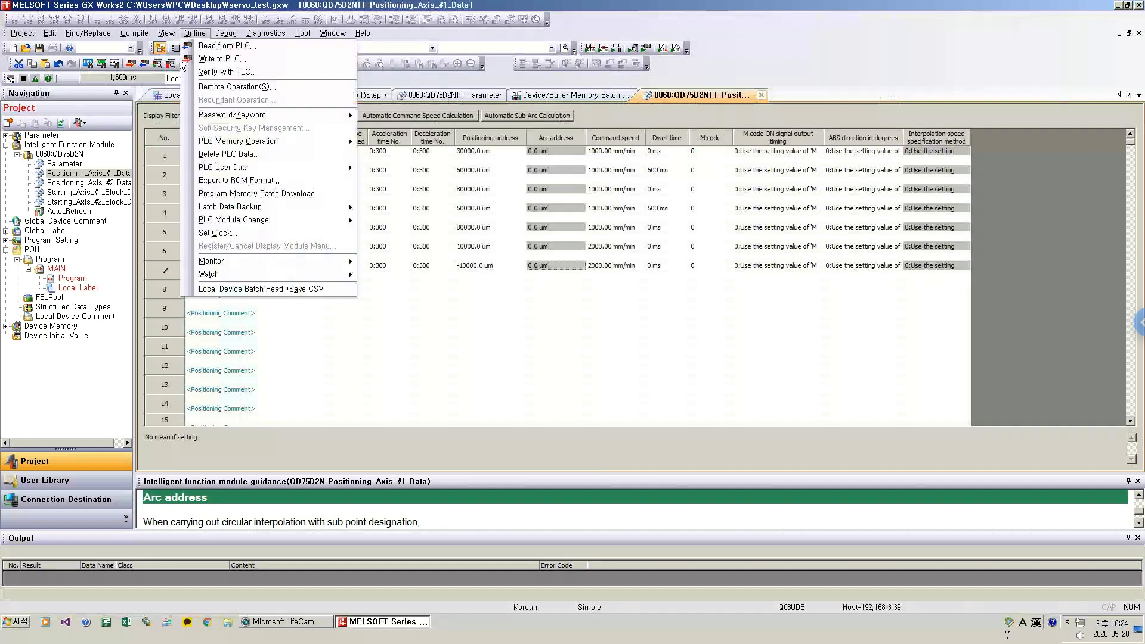
click(233, 60)
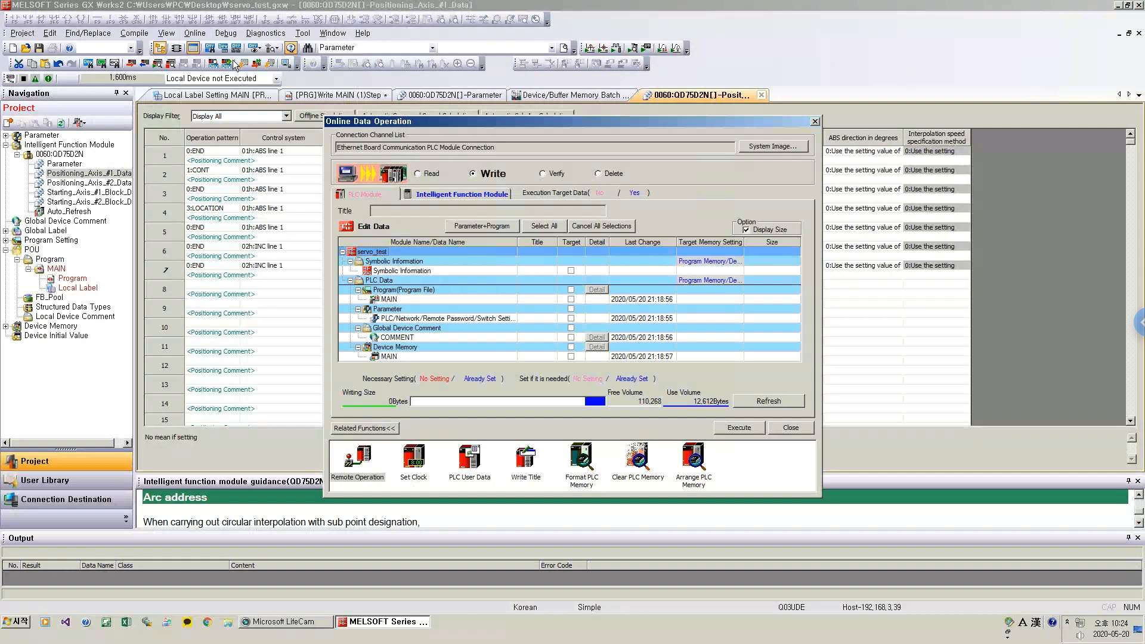
click(739, 427)
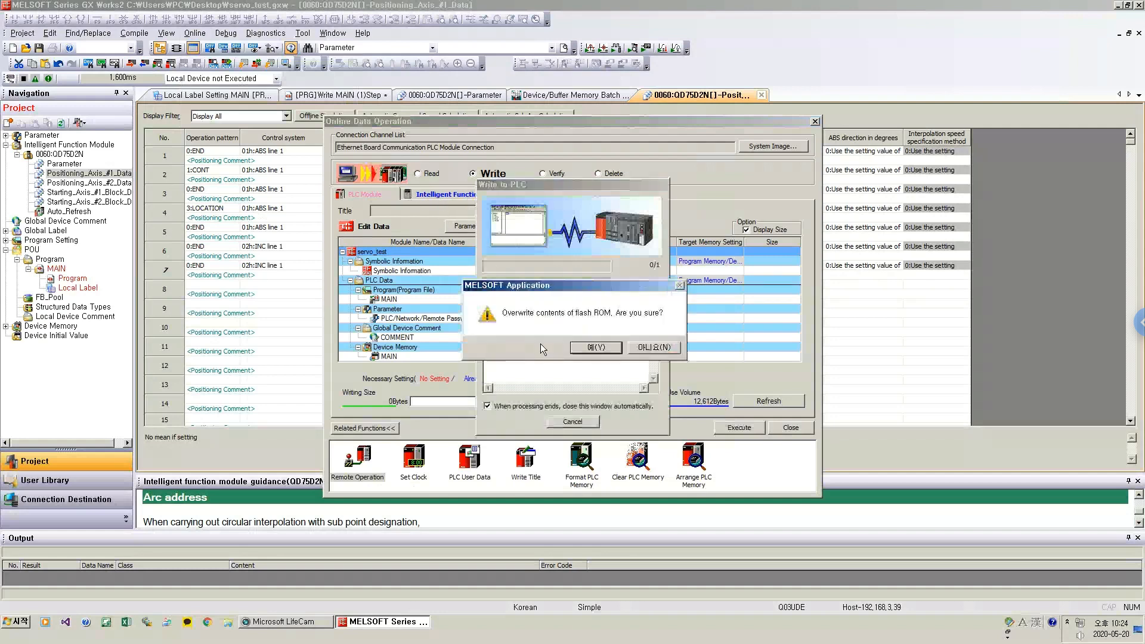
click(595, 347)
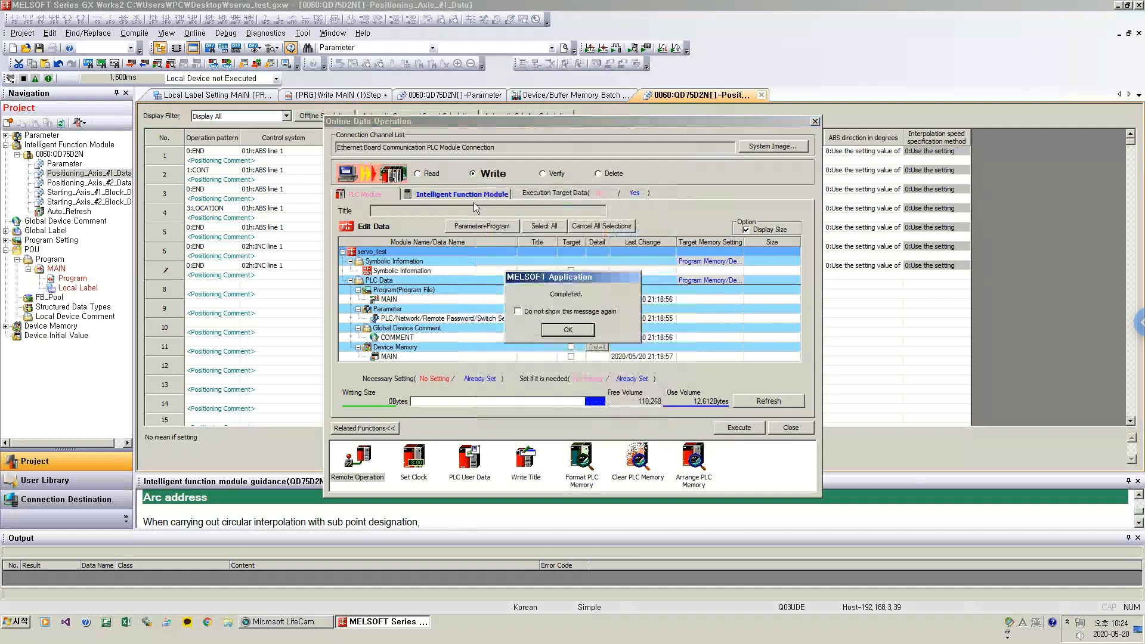
Close the finished PLC write and open the Positioning Test for the QD75D2N at address 0060, confirming that the servo amplifier and motor are connected.
click(571, 332)
click(789, 429)
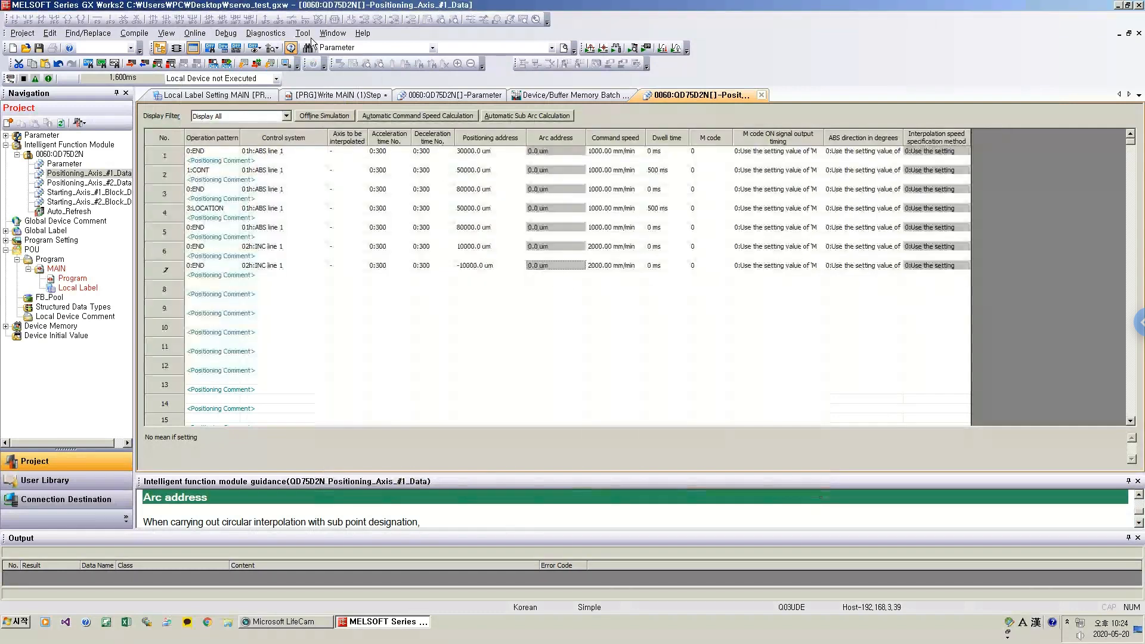
click(303, 34)
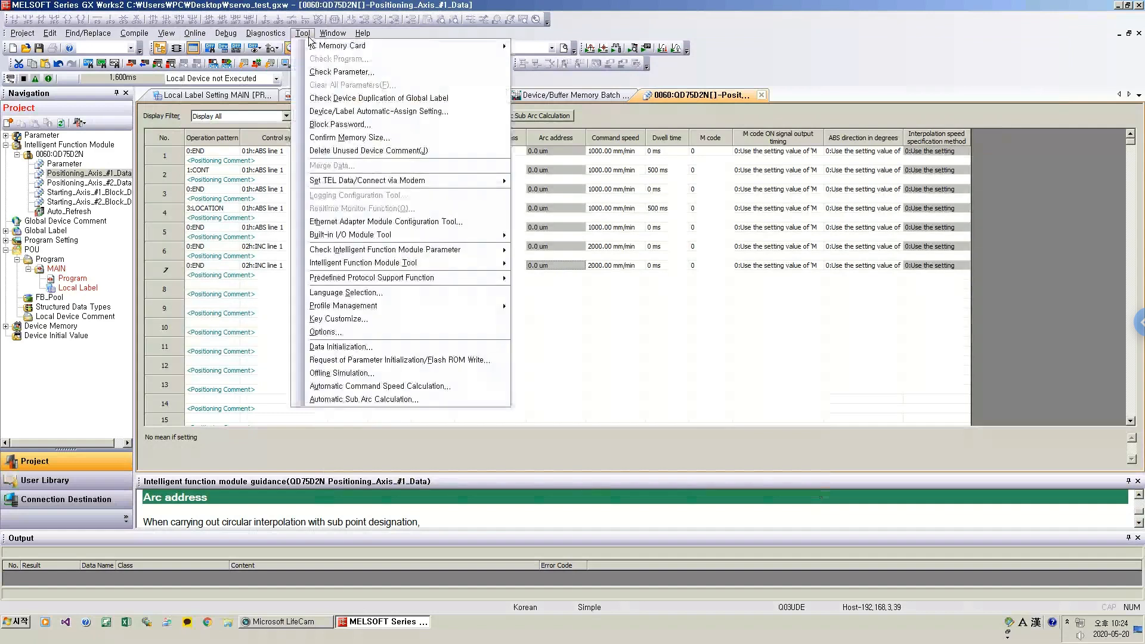
mouse_move(420, 263)
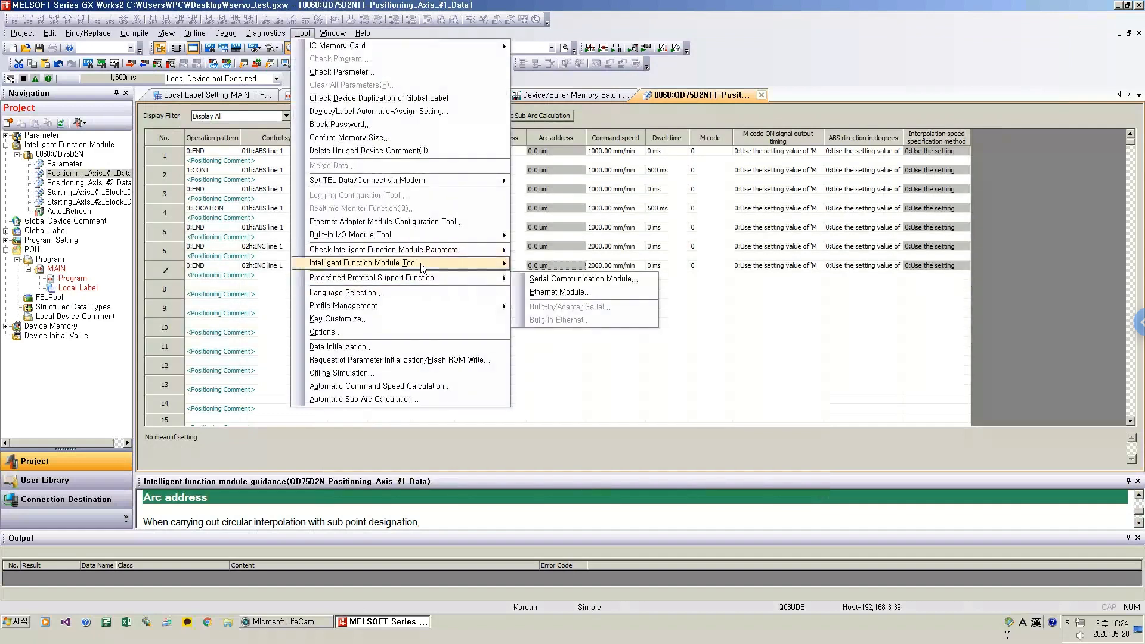
mouse_move(589, 316)
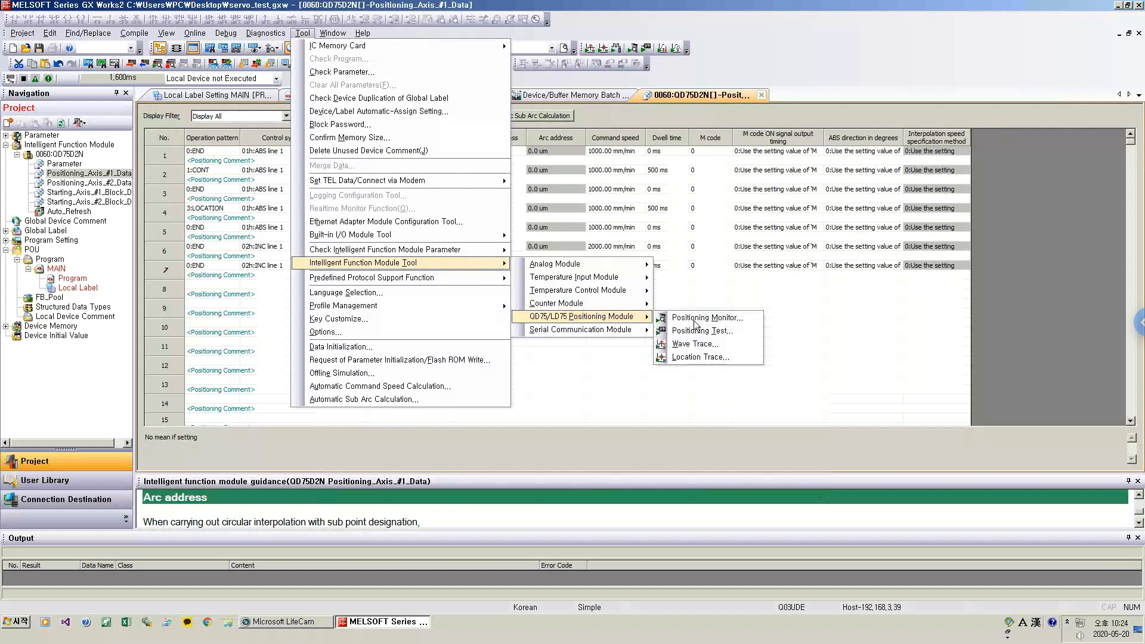
click(701, 330)
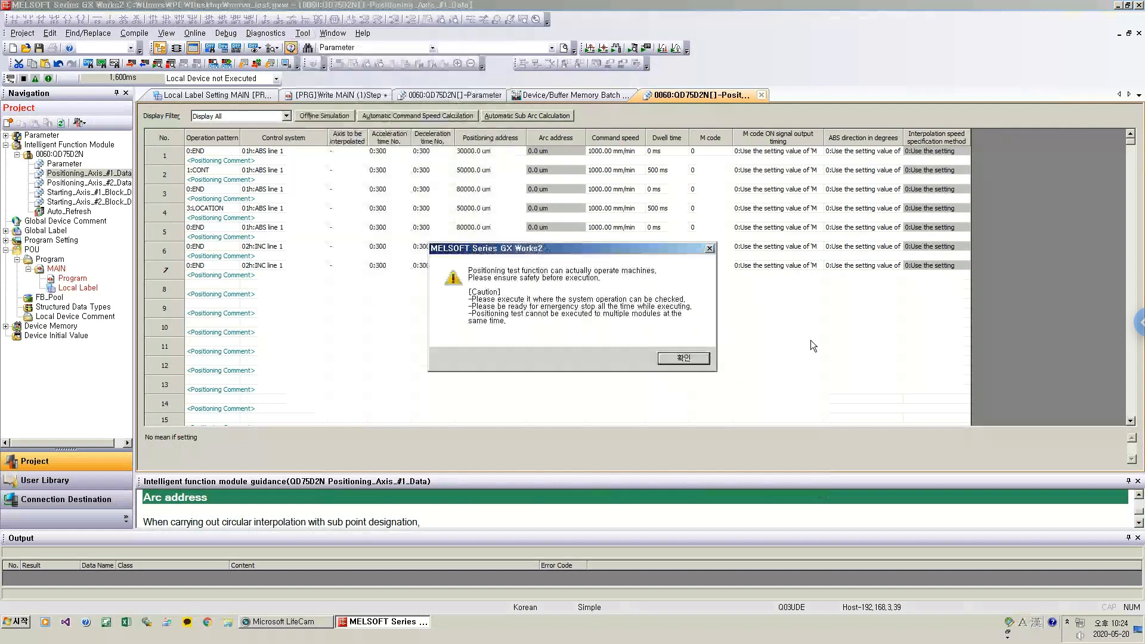
click(701, 358)
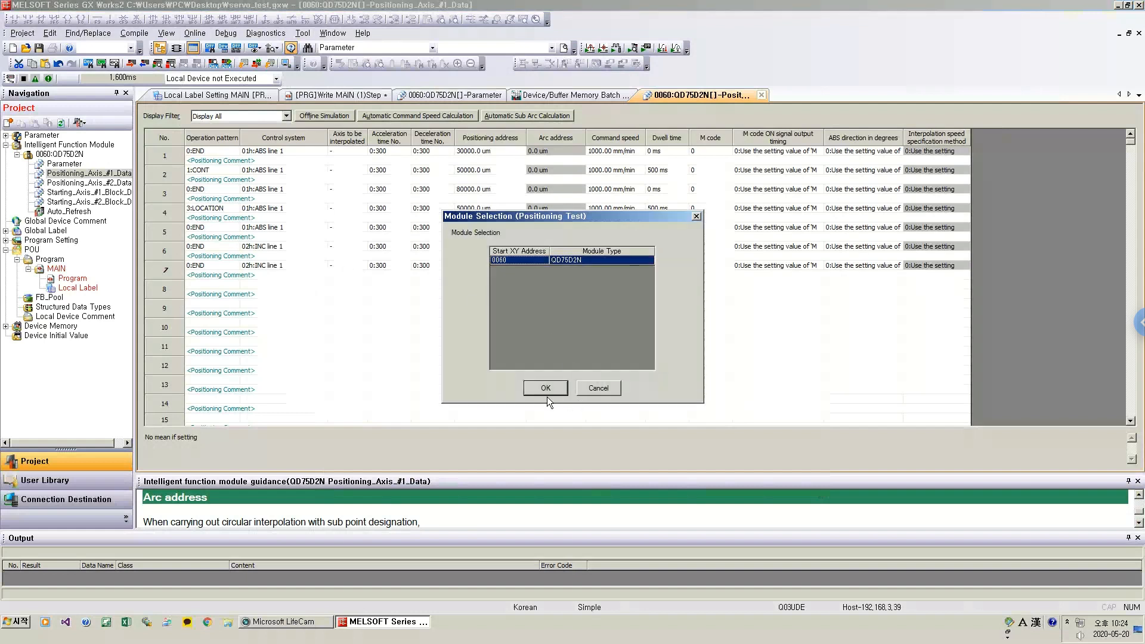
click(545, 388)
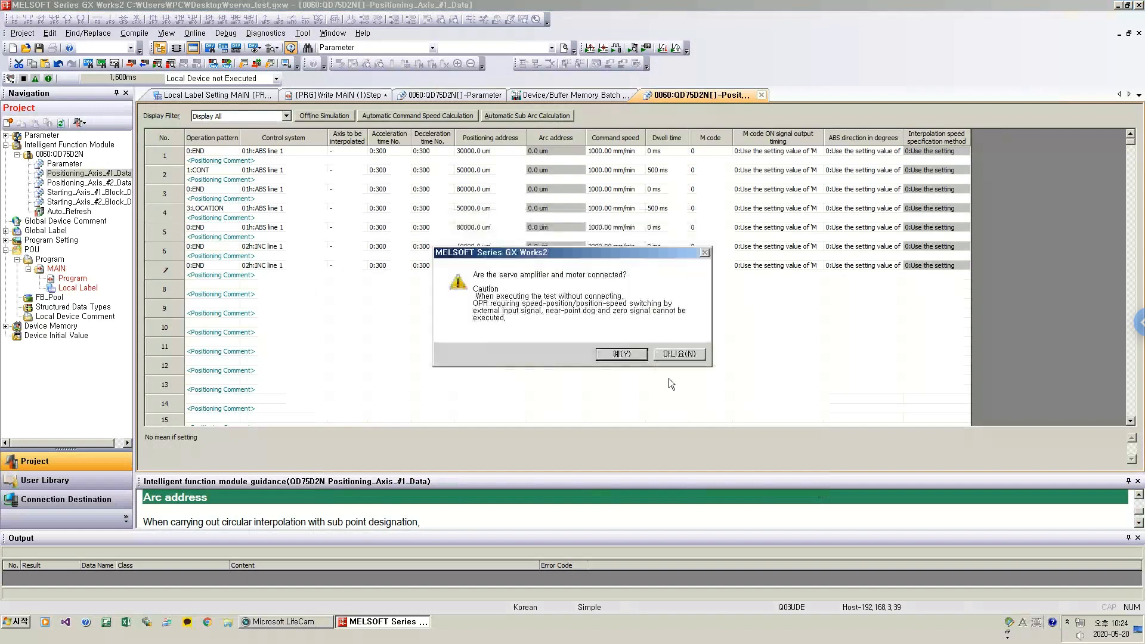
click(624, 355)
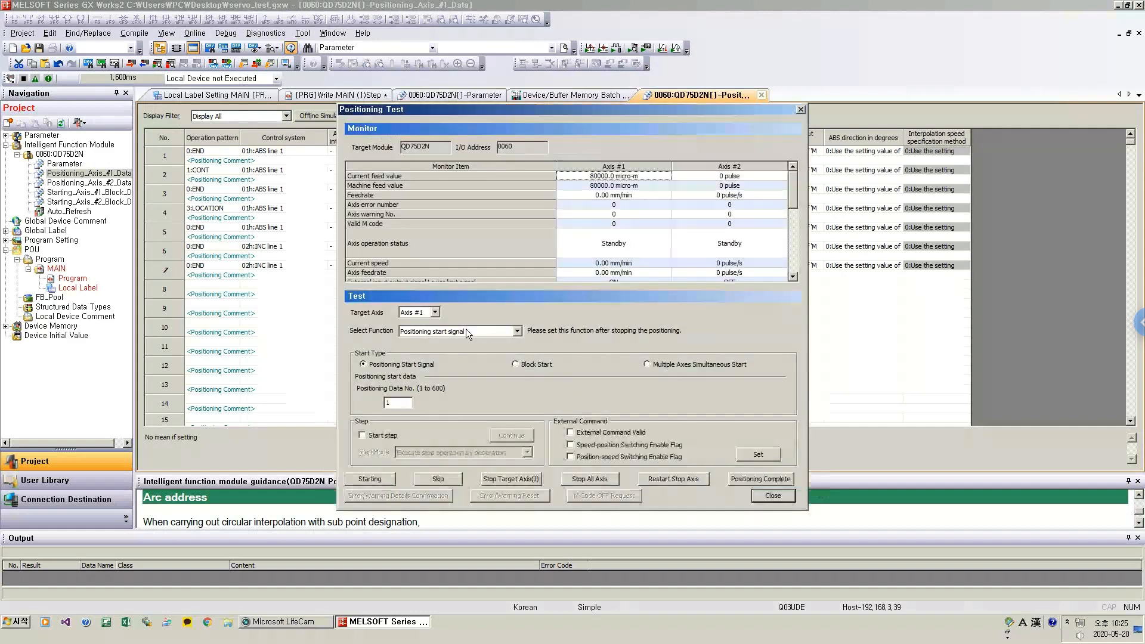
Shrink the GX Works2 window and place the Positioning Test dialog beside the LifeCam view so the machine and the monitor are both visible.
drag(566, 109, 864, 258)
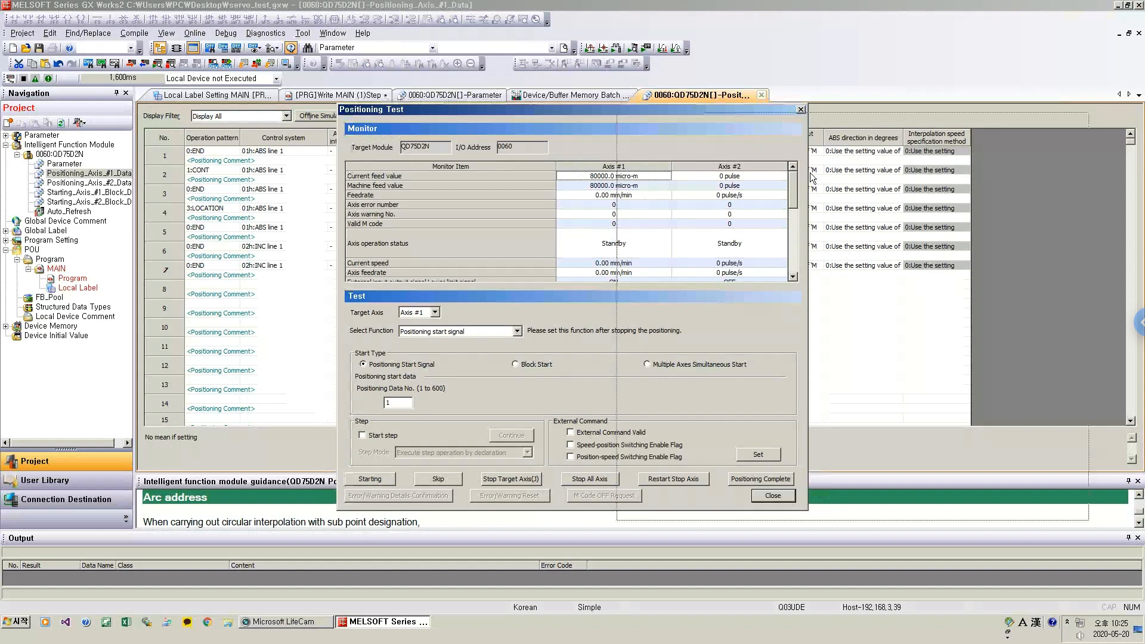
drag(784, 186, 790, 186)
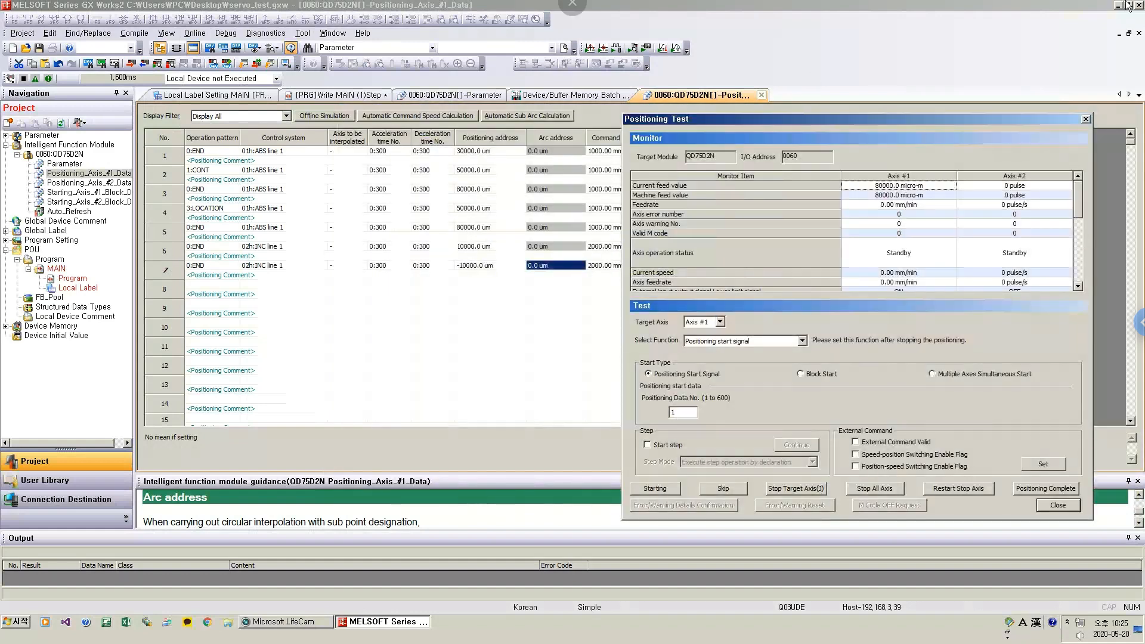
click(1087, 73)
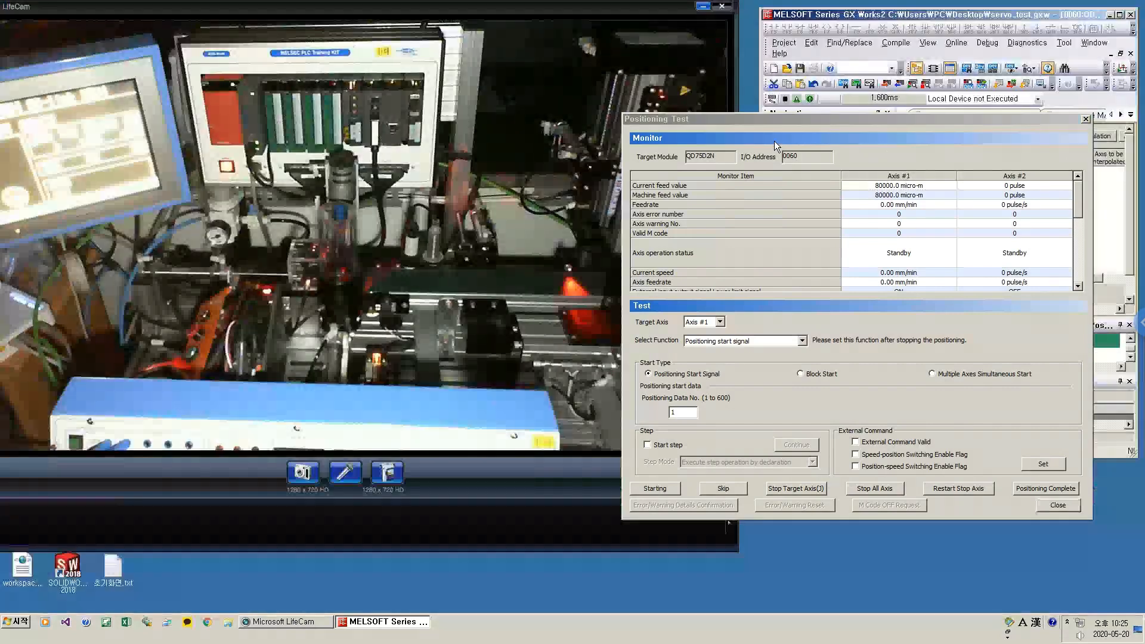
click(903, 109)
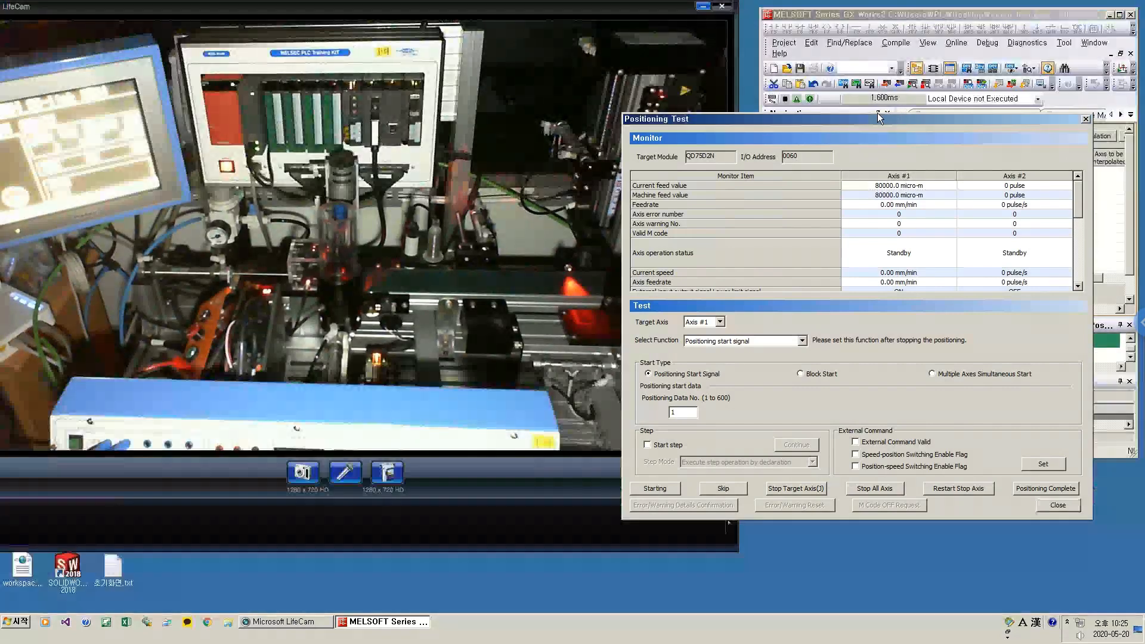
drag(877, 117, 1021, 107)
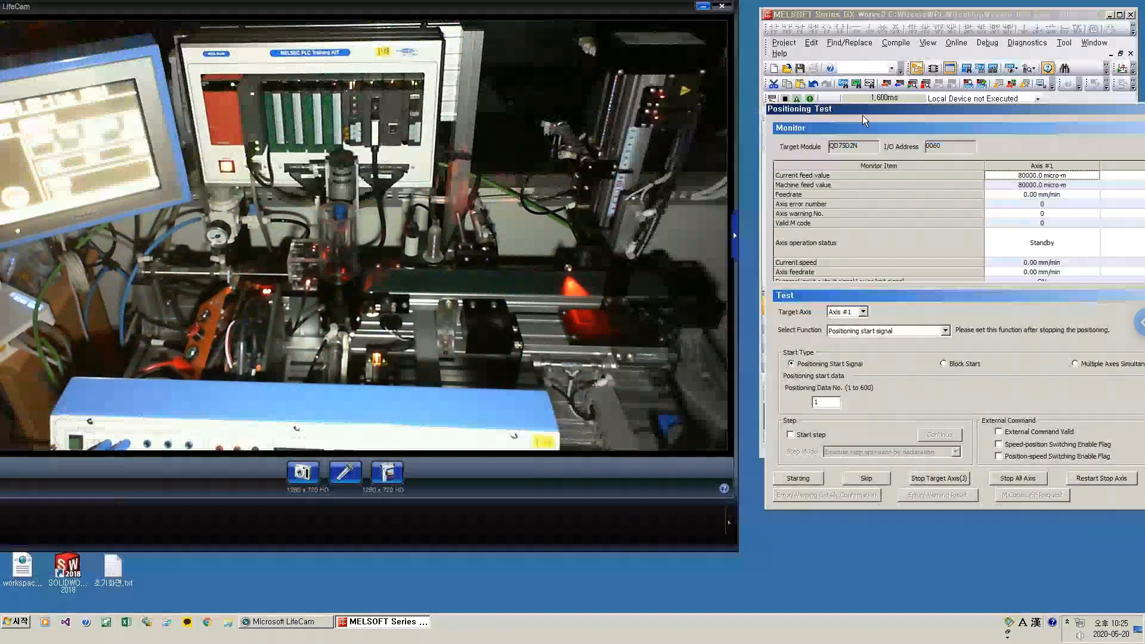
Set the positioning data number to 6 and start it once on Axis #1.
double_click(825, 399)
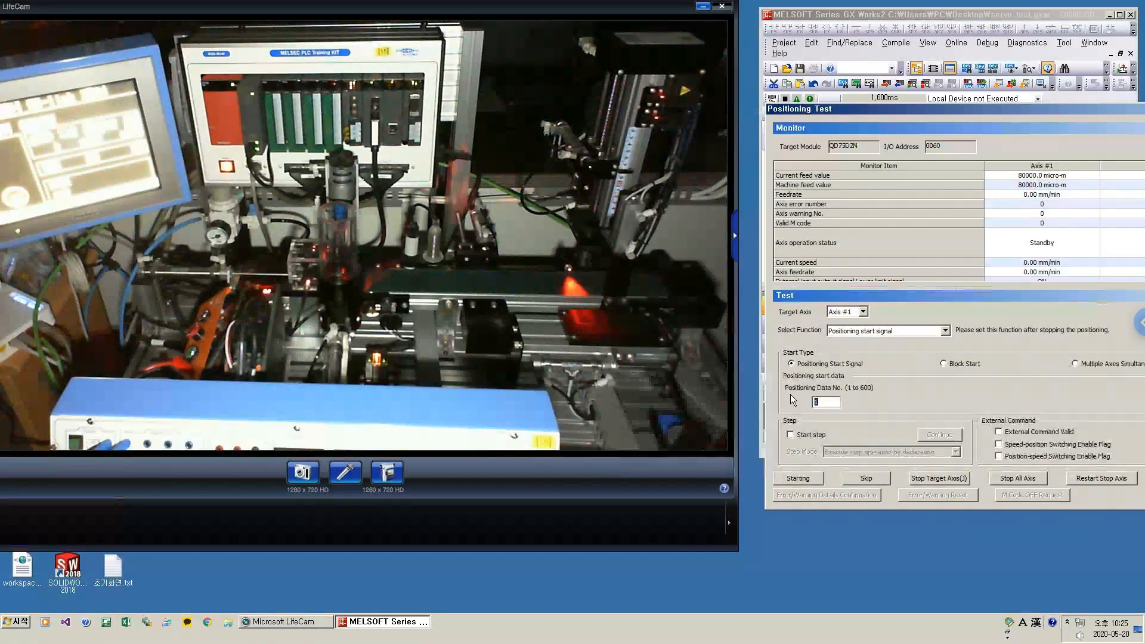
text(6)
click(798, 477)
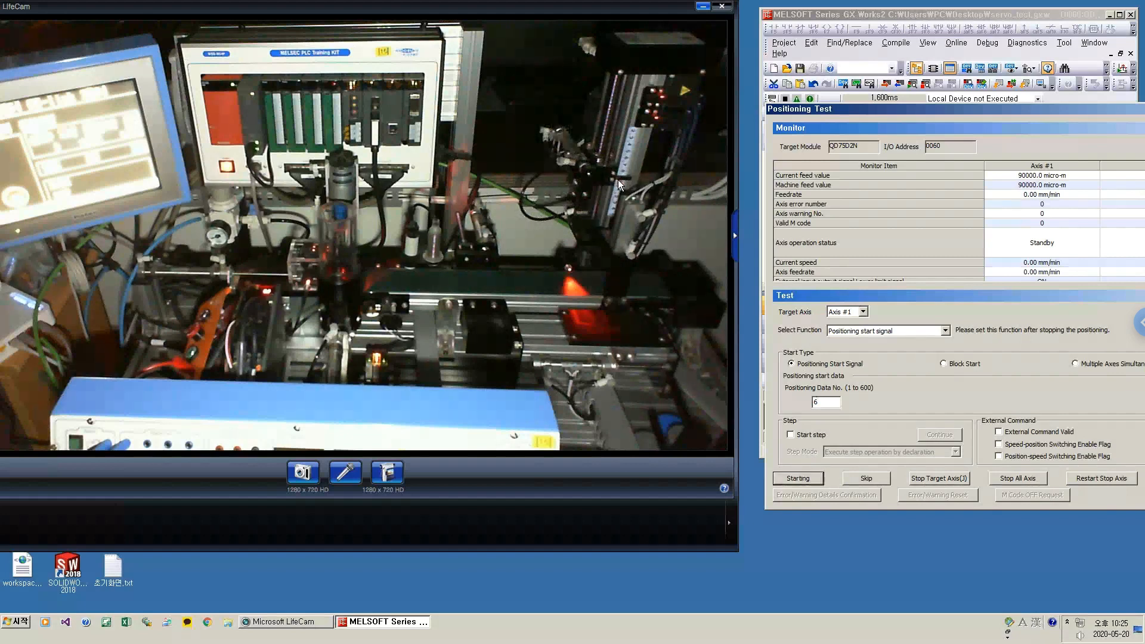
Set the positioning data number to 7 and start it six times in a row on Axis #1.
click(829, 401)
drag(829, 401, 775, 406)
click(814, 477)
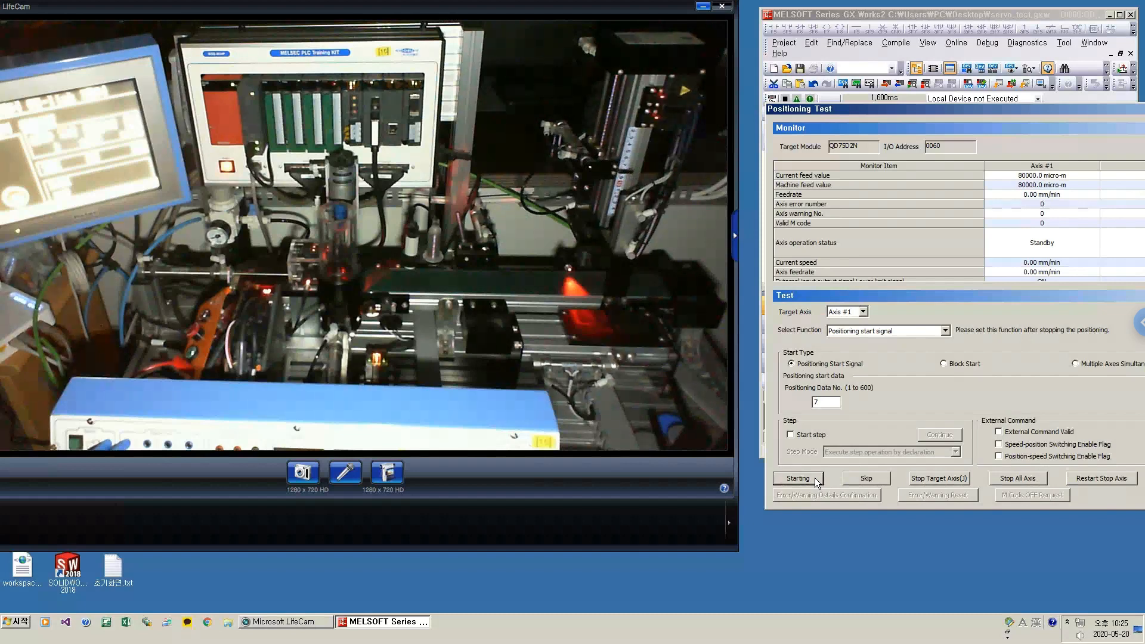
click(814, 477)
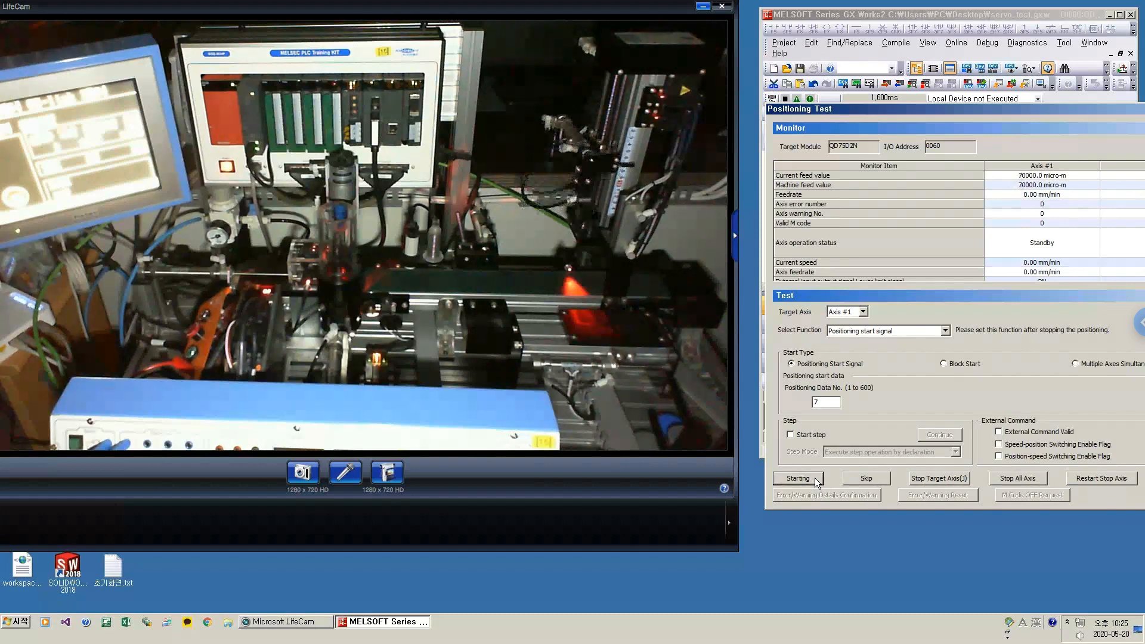
click(814, 477)
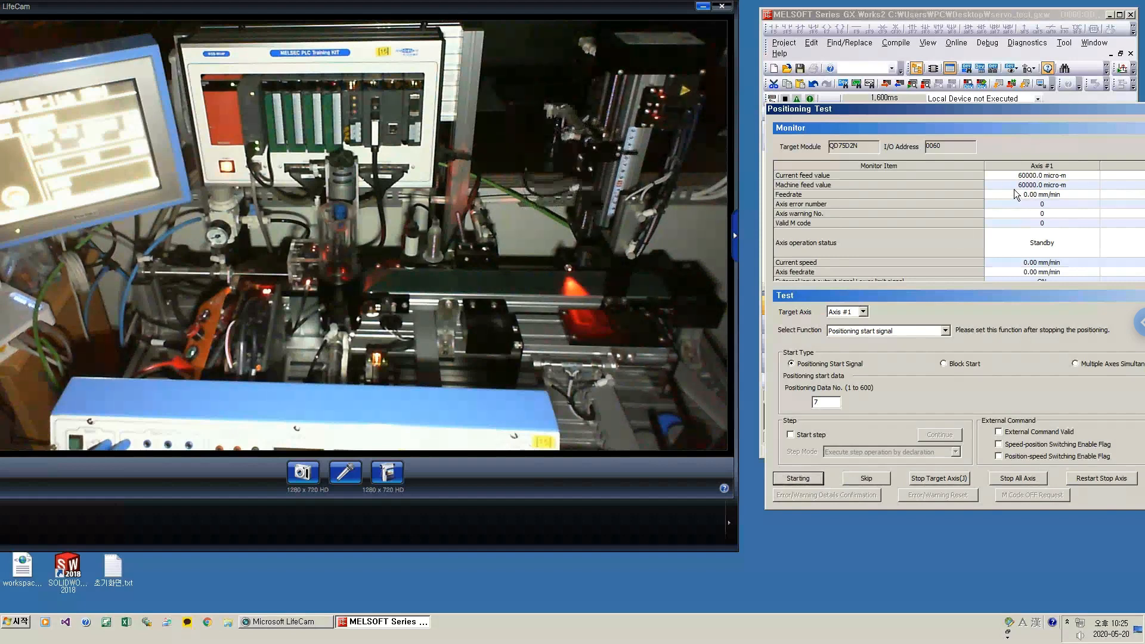
click(806, 479)
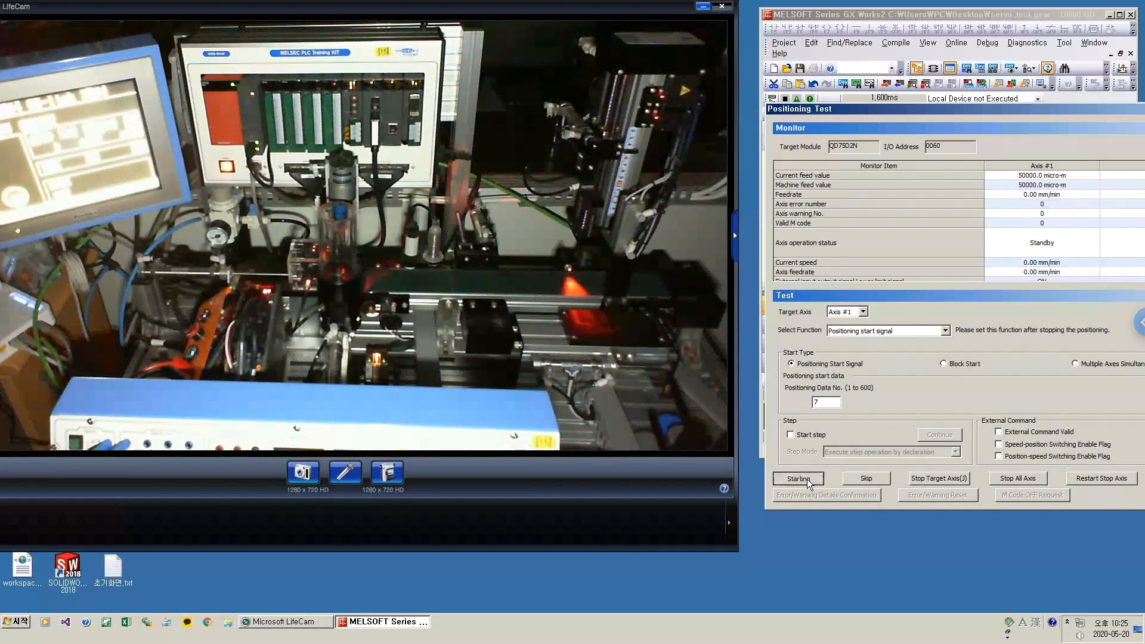
click(806, 478)
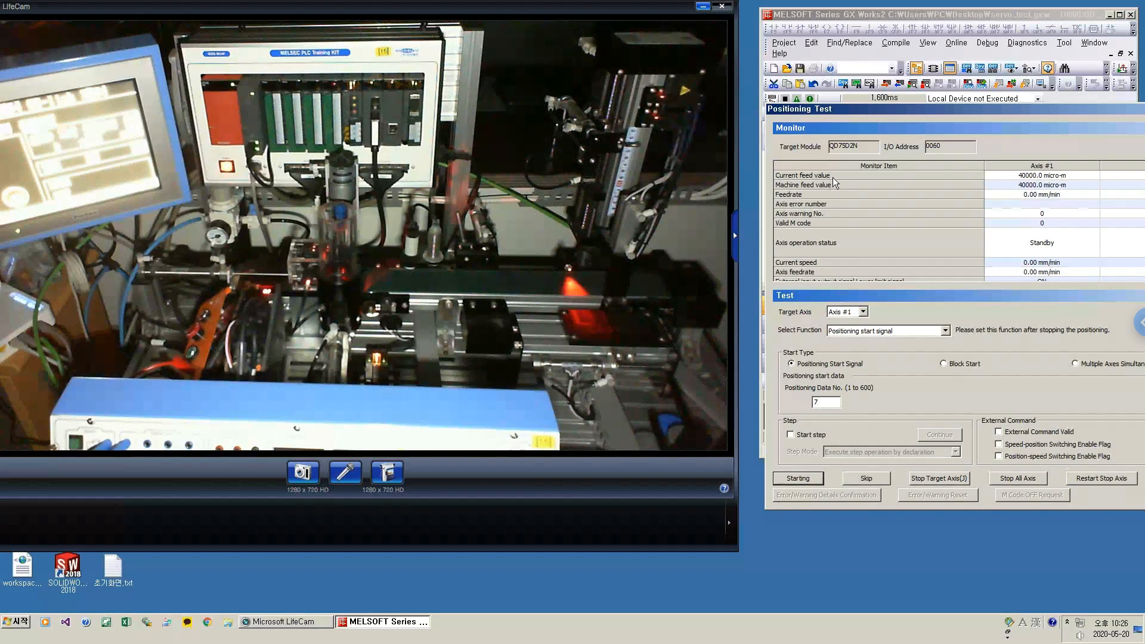
click(802, 478)
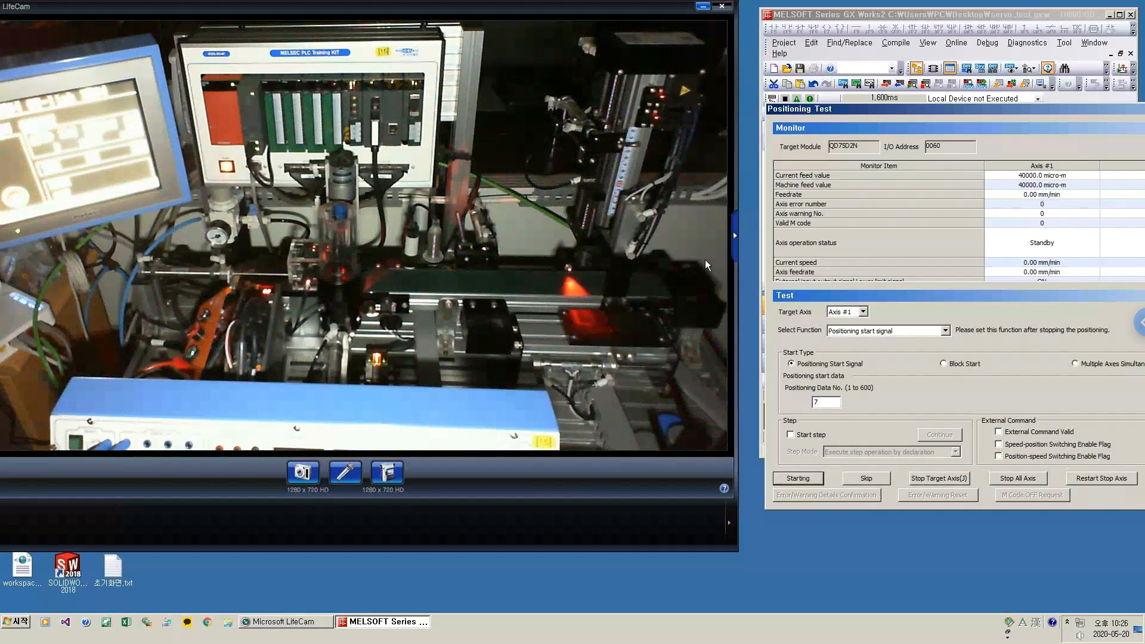
Switch the positioning data number back to 6 and start it five times in a row on Axis #1.
double_click(834, 398)
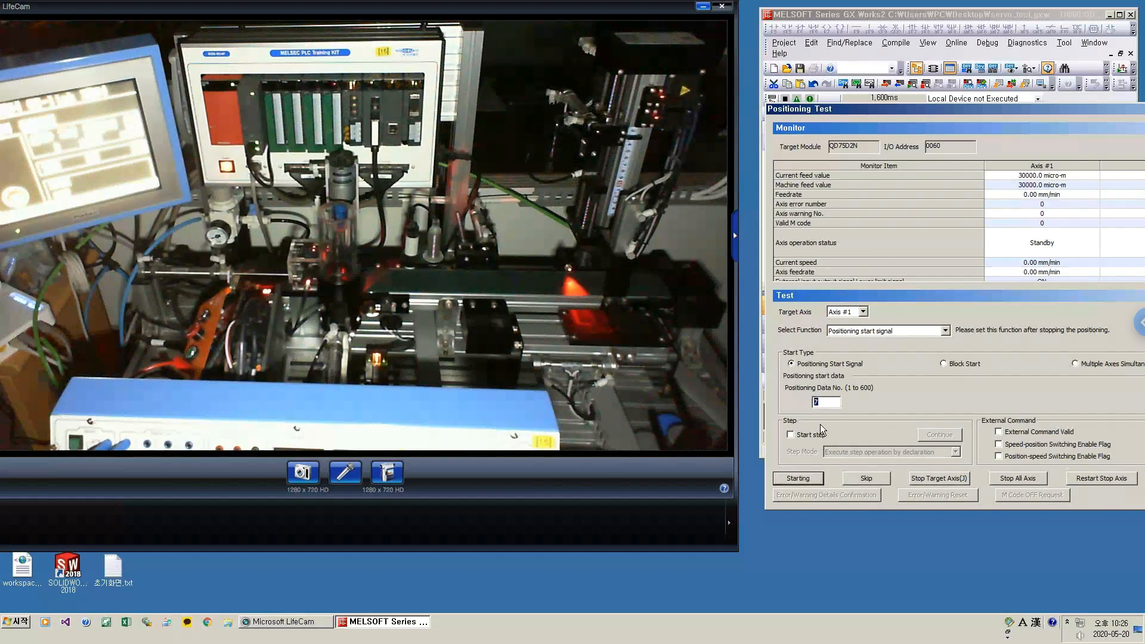
text(6)
click(809, 481)
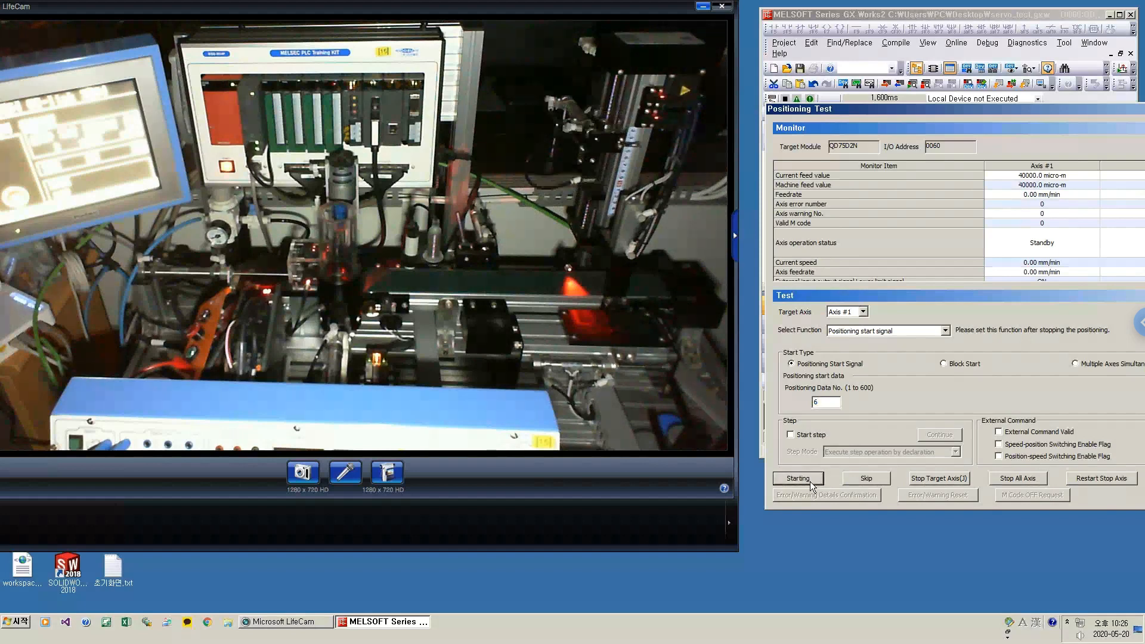
click(809, 481)
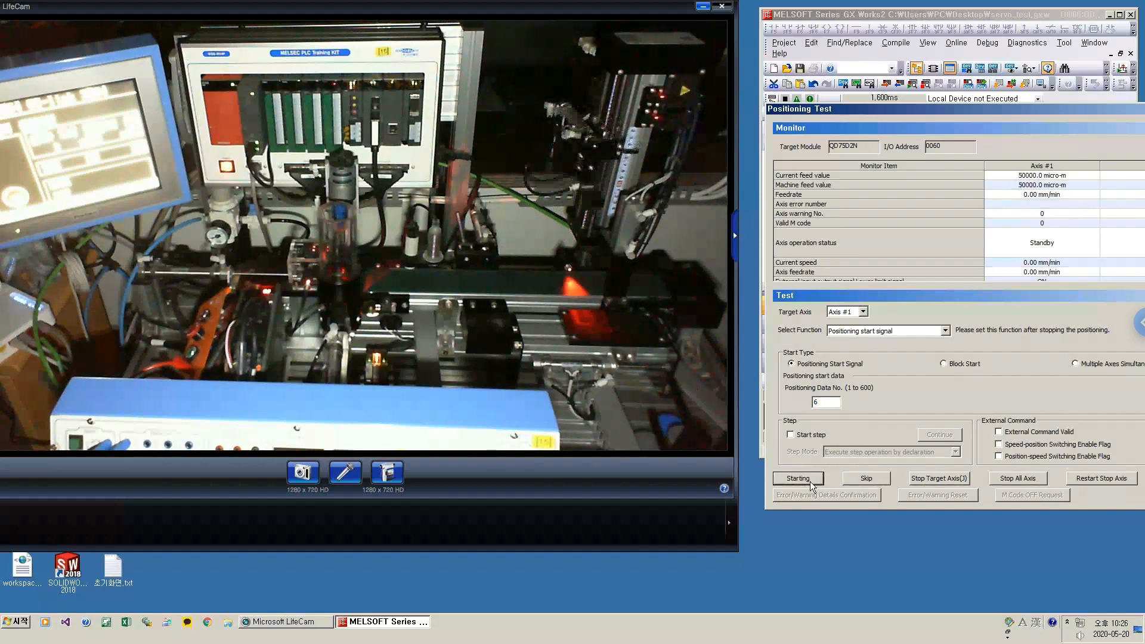
click(809, 481)
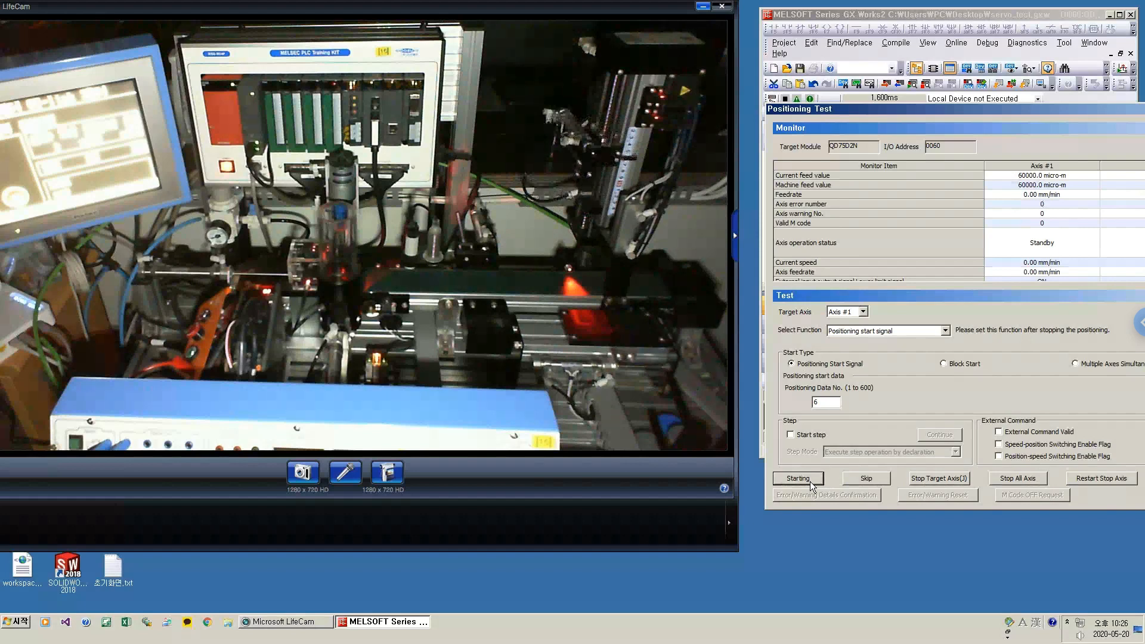
click(809, 481)
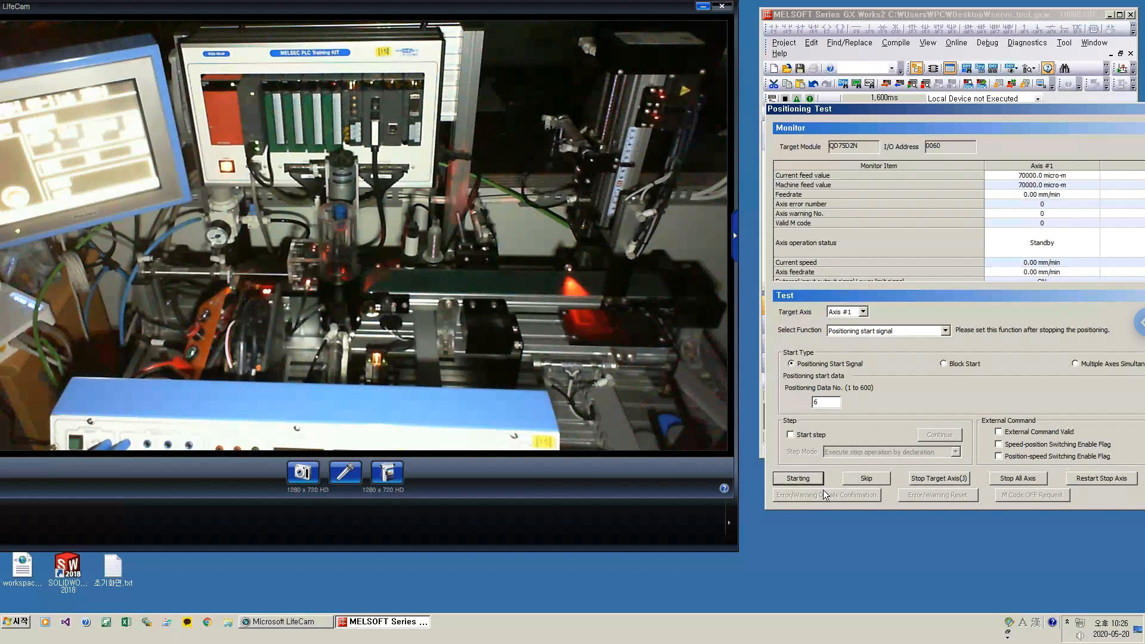
click(809, 480)
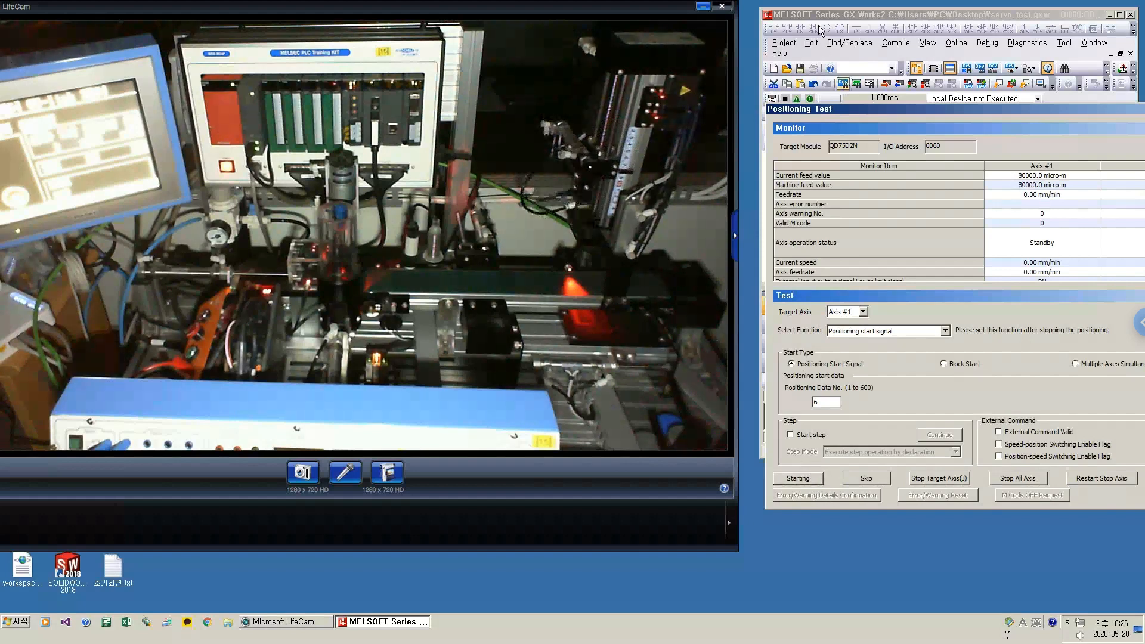
Restore GX Works2 to full size with the positioning data table and close the Positioning Test.
drag(879, 111, 658, 123)
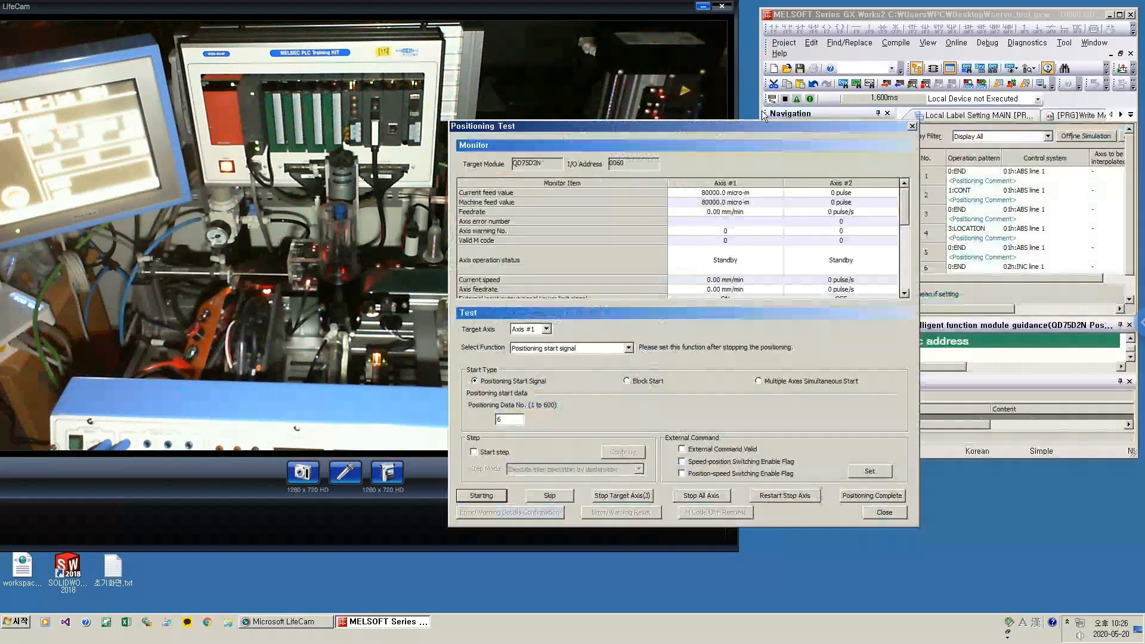
click(887, 21)
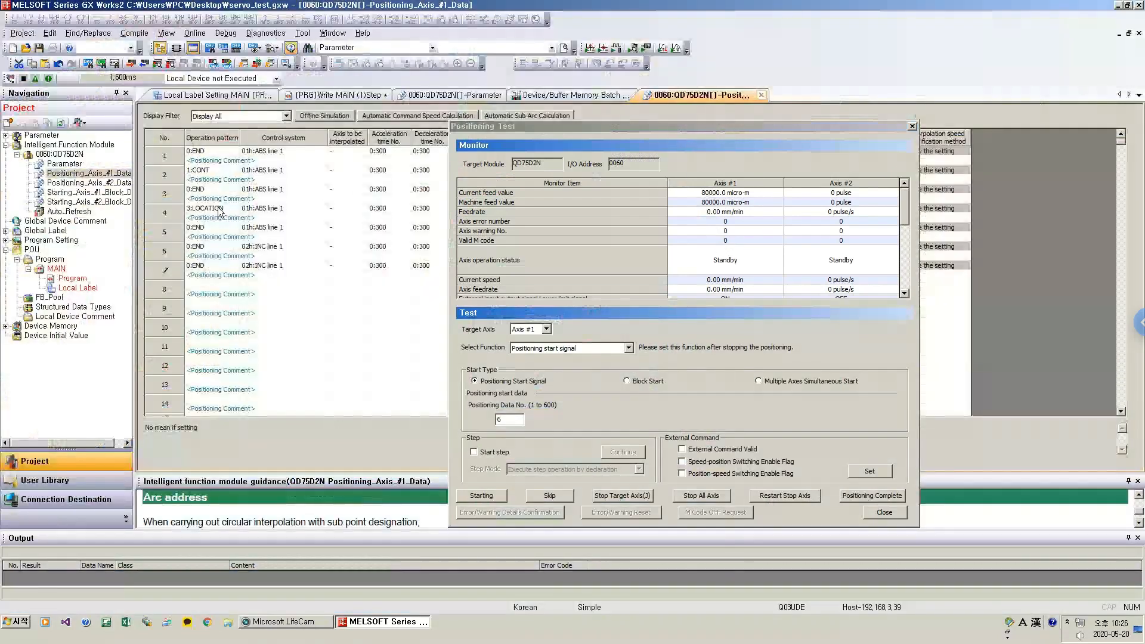
click(549, 133)
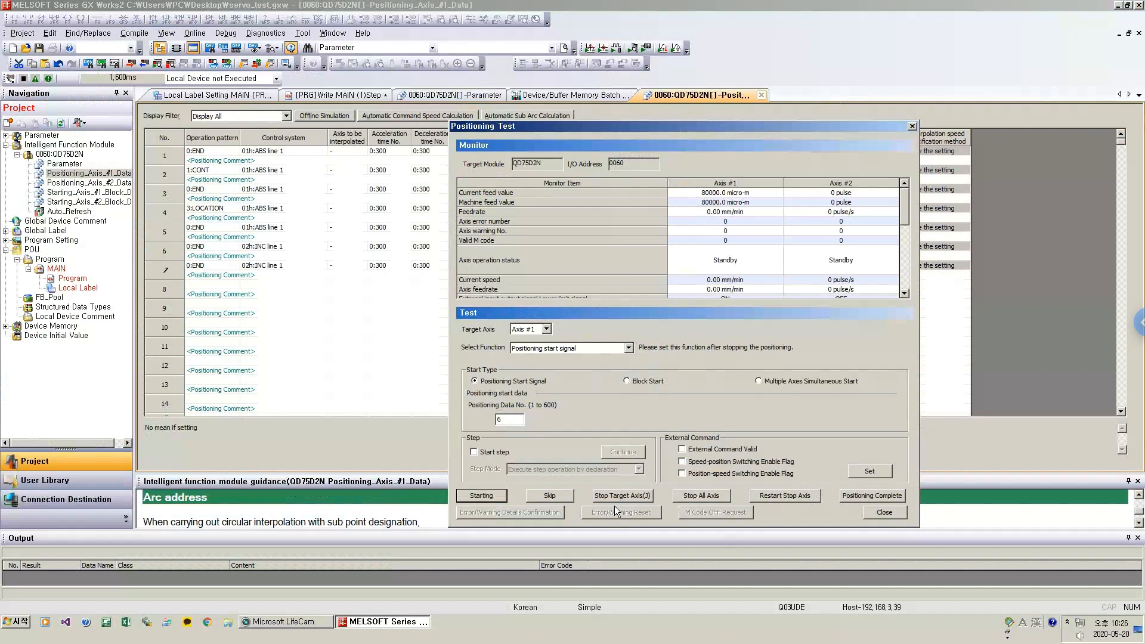
click(881, 514)
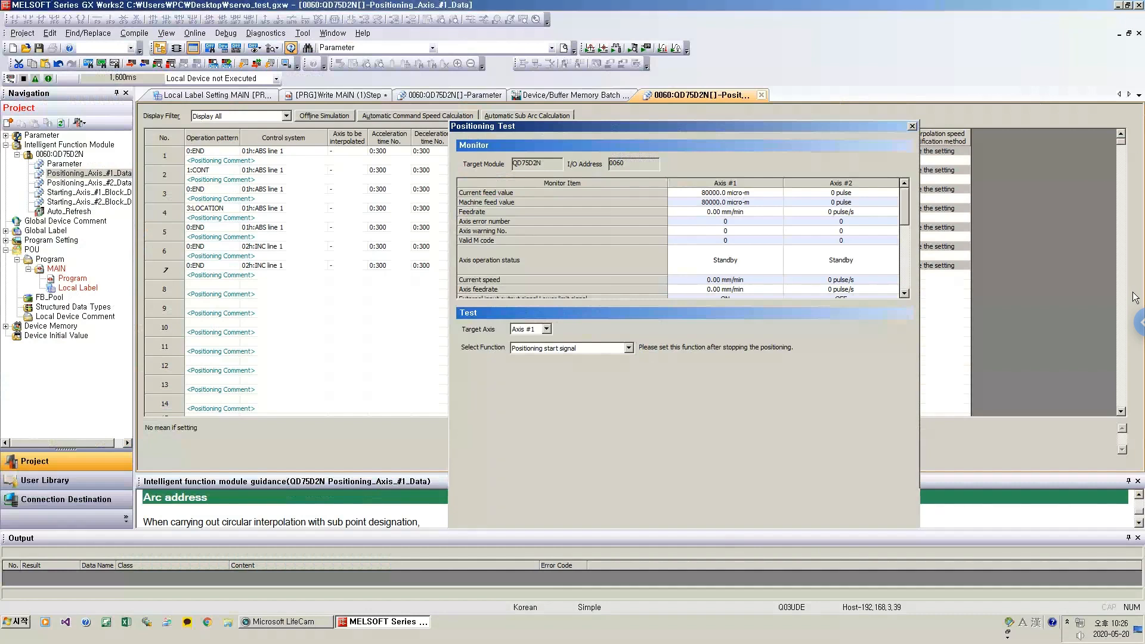
Turn off full-screen mode in the remote desktop session options.
click(1138, 322)
click(932, 87)
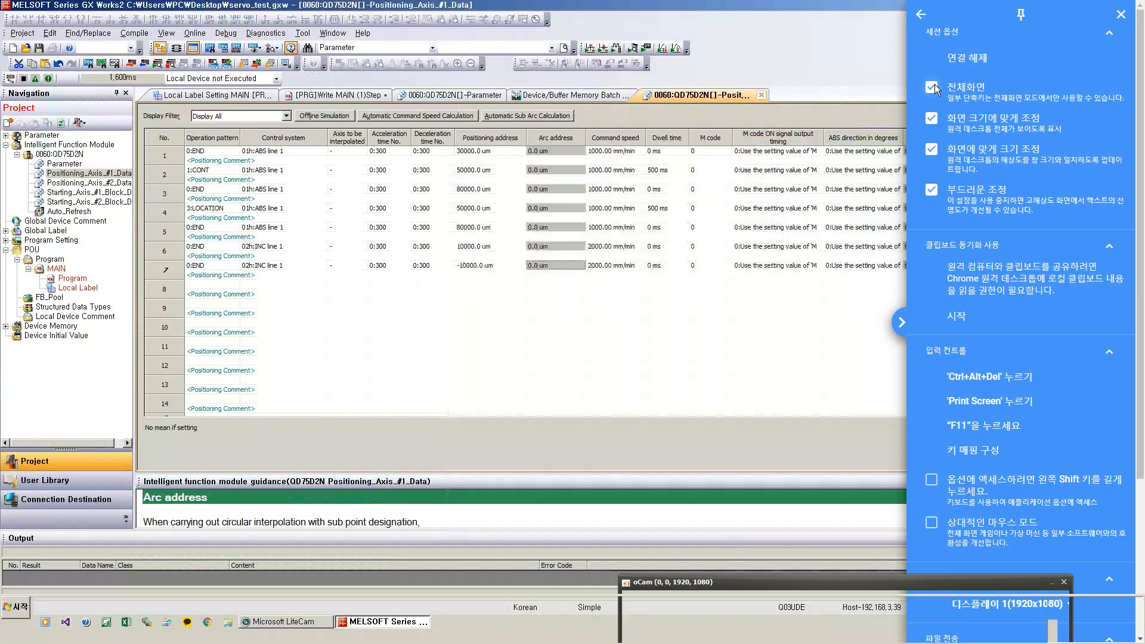